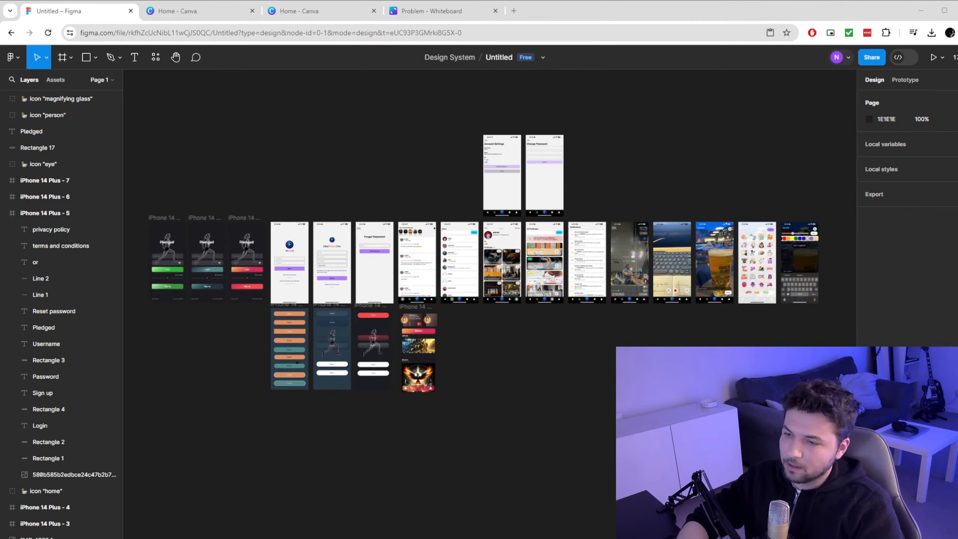
Examine the existing light-themed Sign In, Sign Up and Forgot Password screens in the app's screen row
{"action": "scroll", "coordinate": [292, 259], "scroll_direction": "up", "scroll_amount": 2}
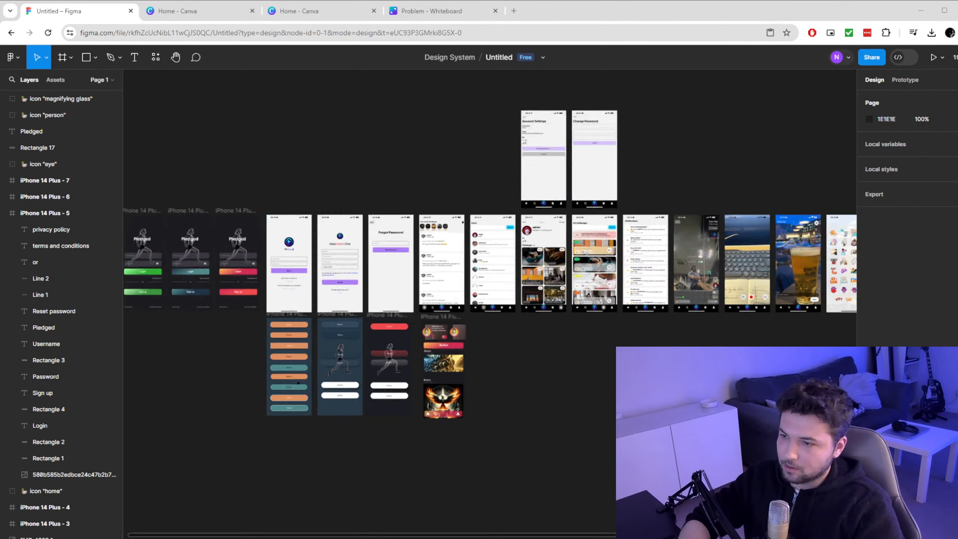
{"action": "scroll", "coordinate": [286, 268], "scroll_direction": "up", "scroll_amount": 5}
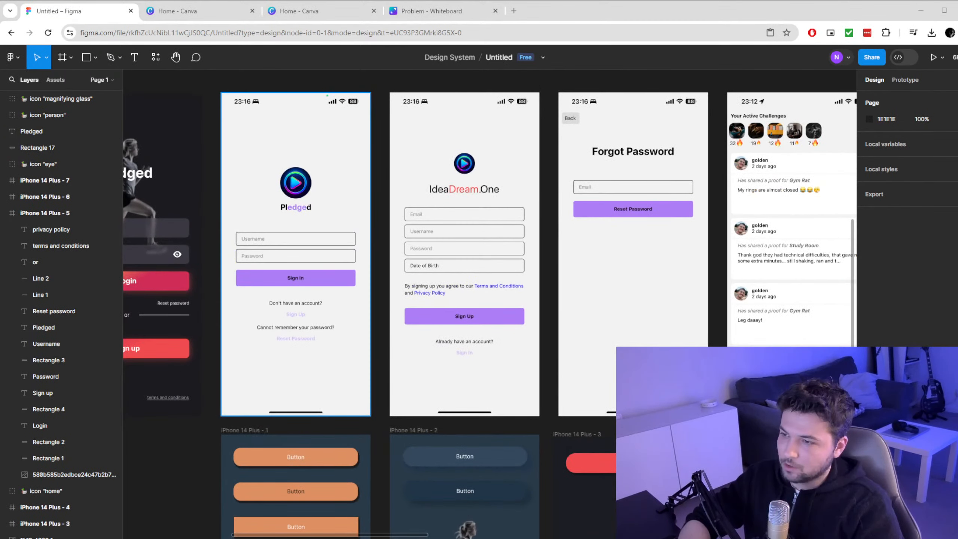
{"action": "scroll", "coordinate": [491, 316], "scroll_direction": "up", "scroll_amount": 1}
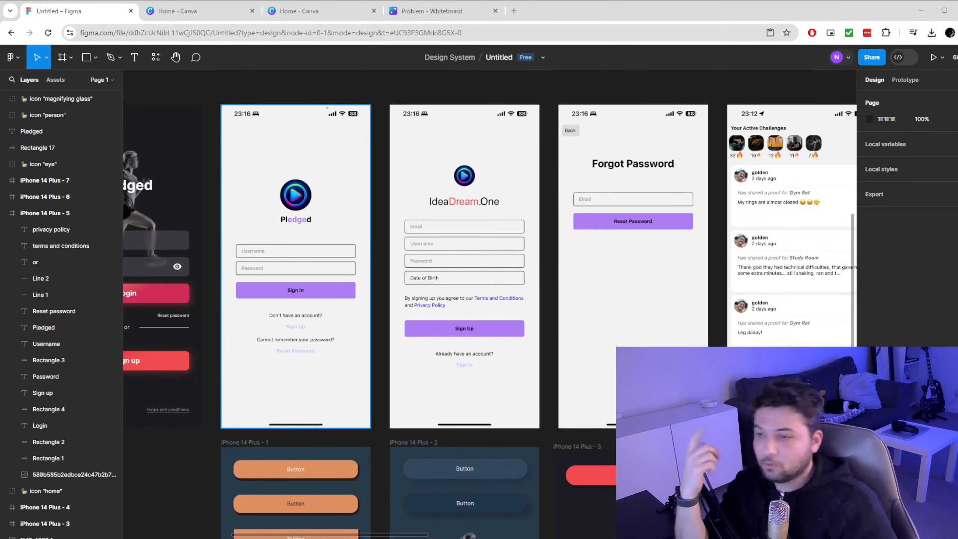
{"action": "scroll", "coordinate": [464, 265], "scroll_direction": "right", "scroll_amount": 2}
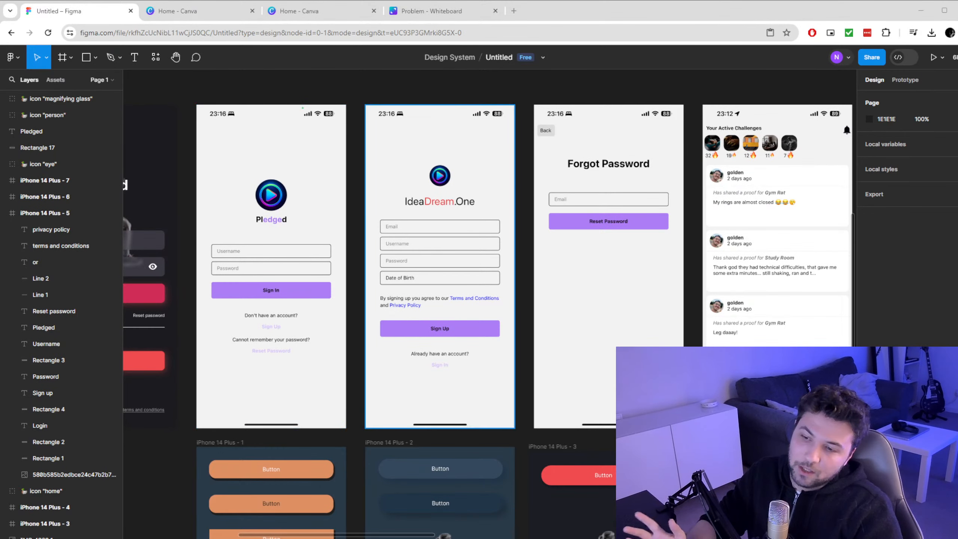
{"action": "scroll", "coordinate": [502, 264], "scroll_direction": "right", "scroll_amount": 3}
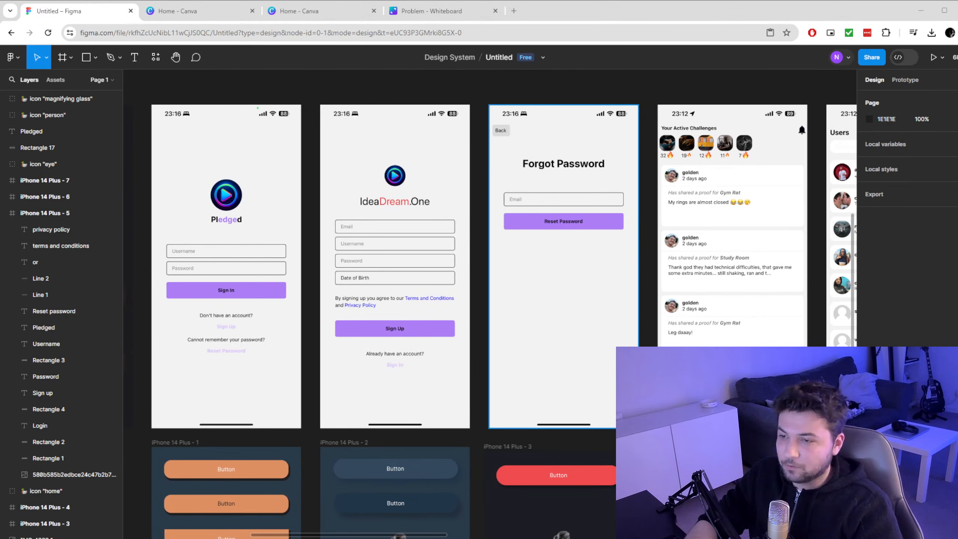
{"action": "scroll", "coordinate": [496, 321], "scroll_direction": "right", "scroll_amount": 5}
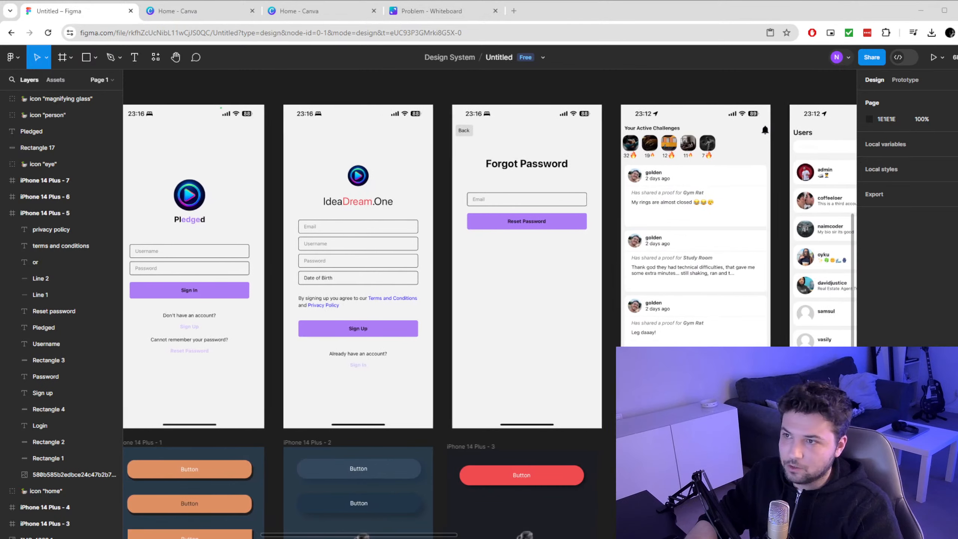
{"action": "scroll", "coordinate": [490, 264], "scroll_direction": "right", "scroll_amount": 5}
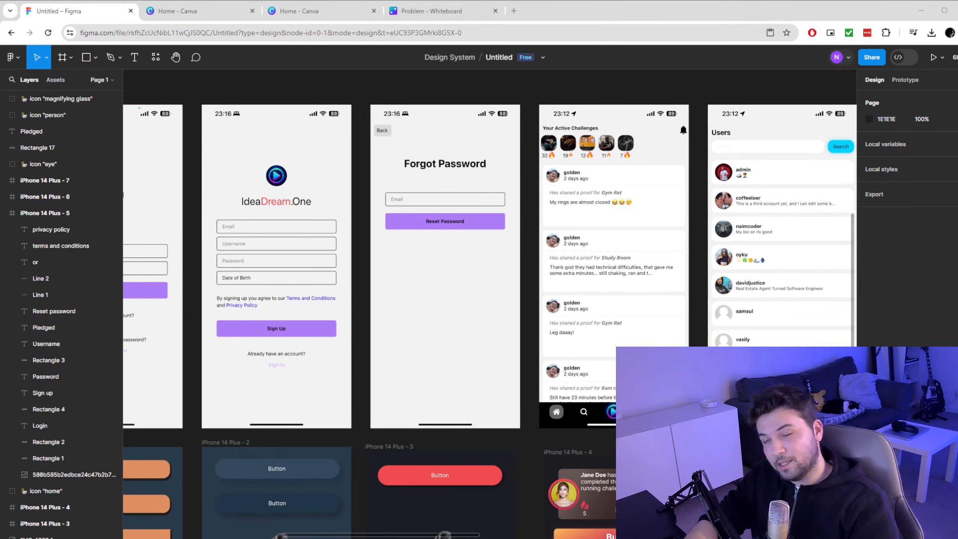
{"action": "scroll", "coordinate": [528, 264], "scroll_direction": "right", "scroll_amount": 3}
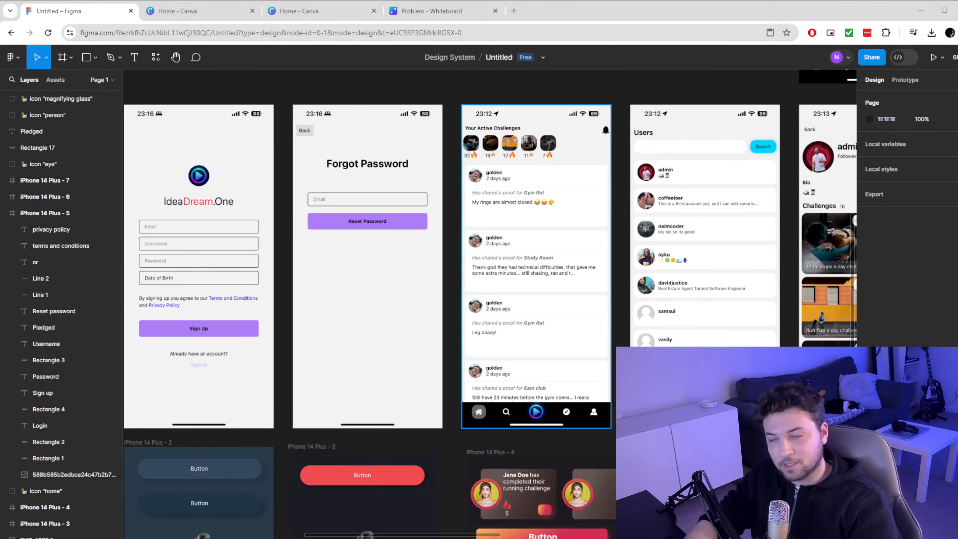
Review the home feed screen with Your Active Challenges and the neighbouring Users search screen up close
{"action": "scroll", "coordinate": [490, 264], "scroll_direction": "right", "scroll_amount": 4}
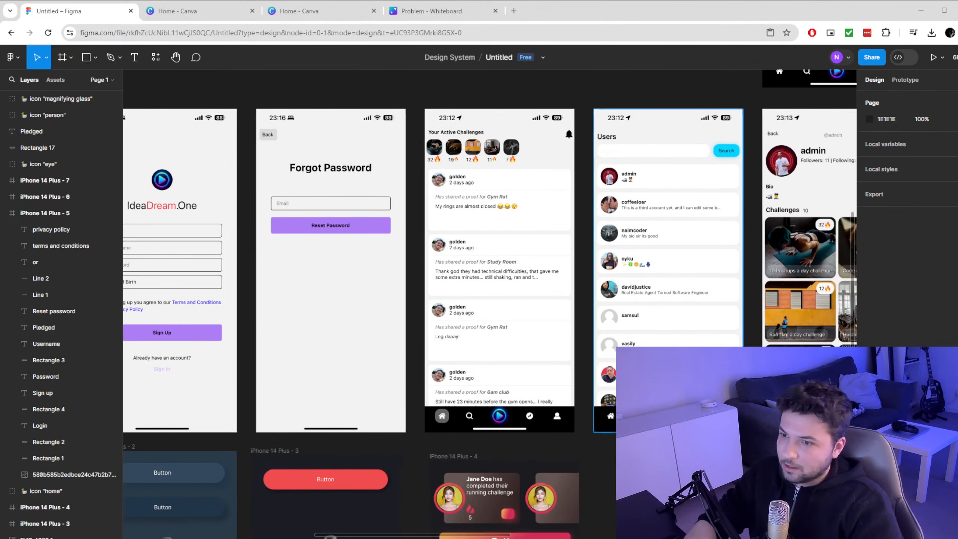
{"action": "scroll", "coordinate": [491, 264], "scroll_direction": "up", "scroll_amount": 1}
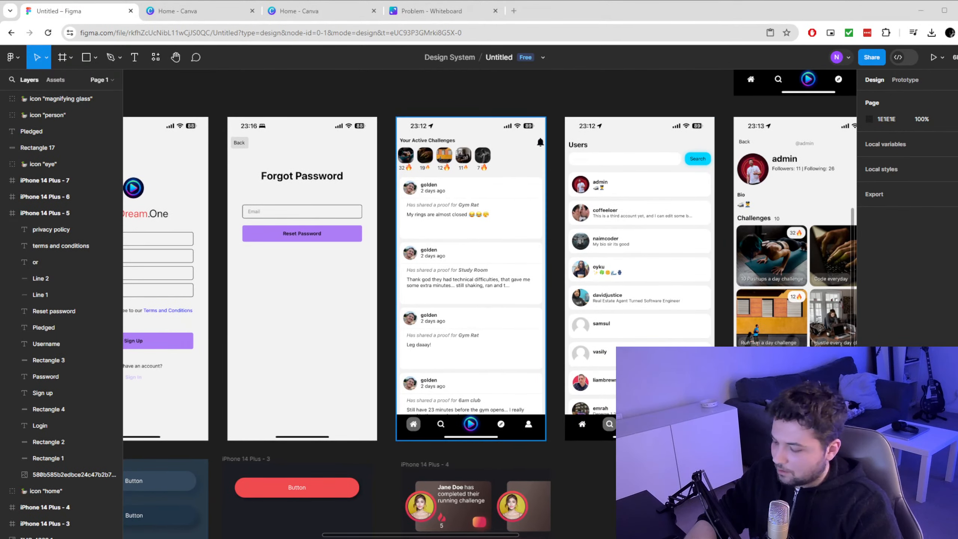
{"action": "scroll", "coordinate": [496, 259], "scroll_direction": "up", "scroll_amount": 2}
{"action": "scroll", "coordinate": [495, 258], "scroll_direction": "up", "scroll_amount": 1}
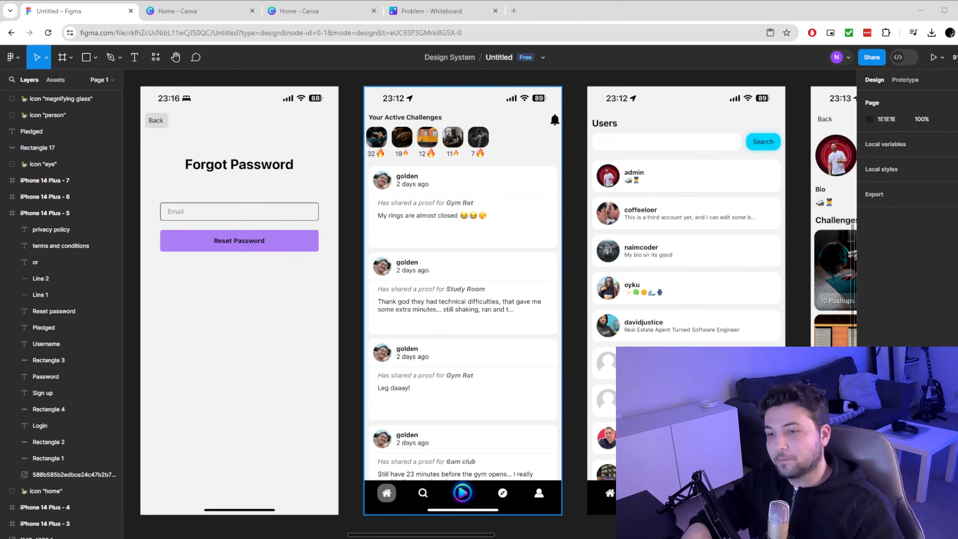
{"action": "scroll", "coordinate": [491, 303], "scroll_direction": "right", "scroll_amount": 1}
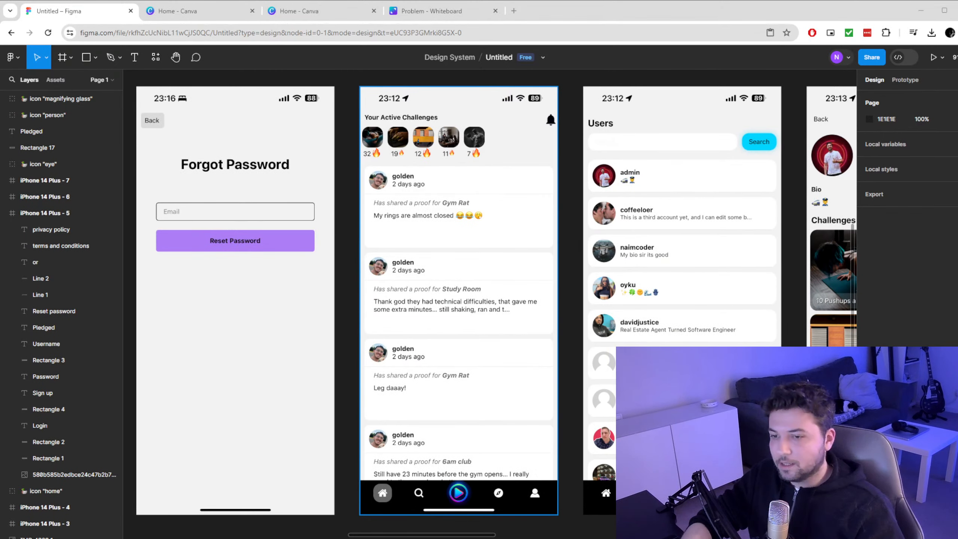
{"action": "scroll", "coordinate": [491, 302], "scroll_direction": "right", "scroll_amount": 5}
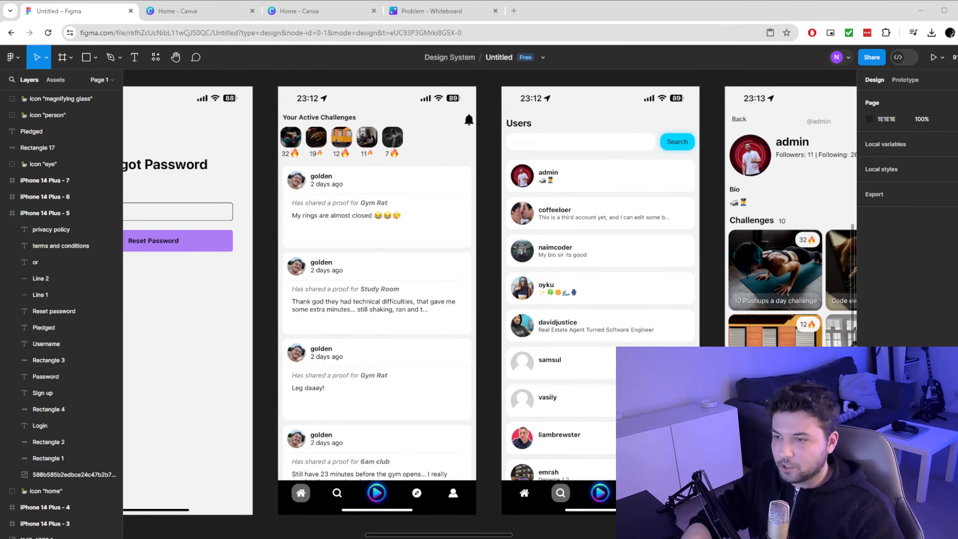
{"action": "scroll", "coordinate": [490, 302], "scroll_direction": "right", "scroll_amount": 3}
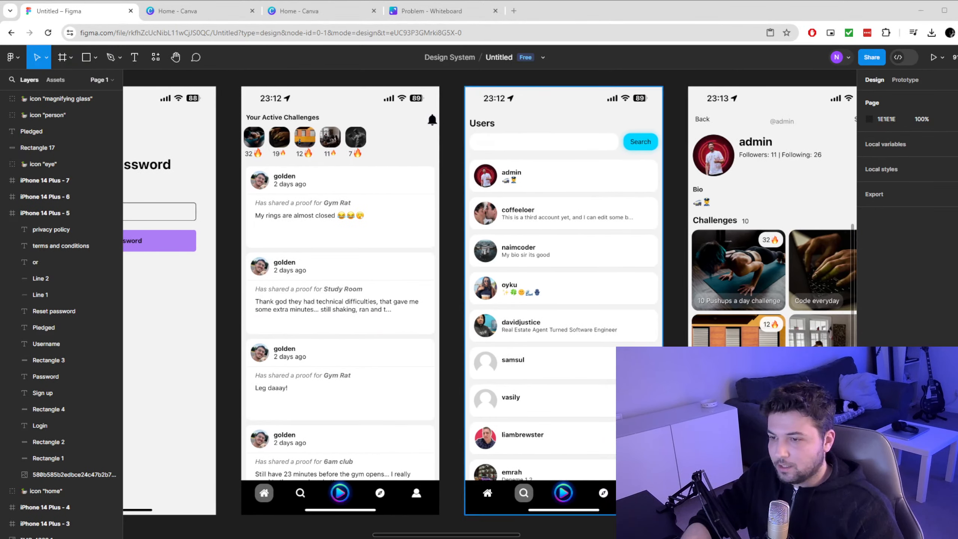
{"action": "scroll", "coordinate": [491, 302], "scroll_direction": "right", "scroll_amount": 2}
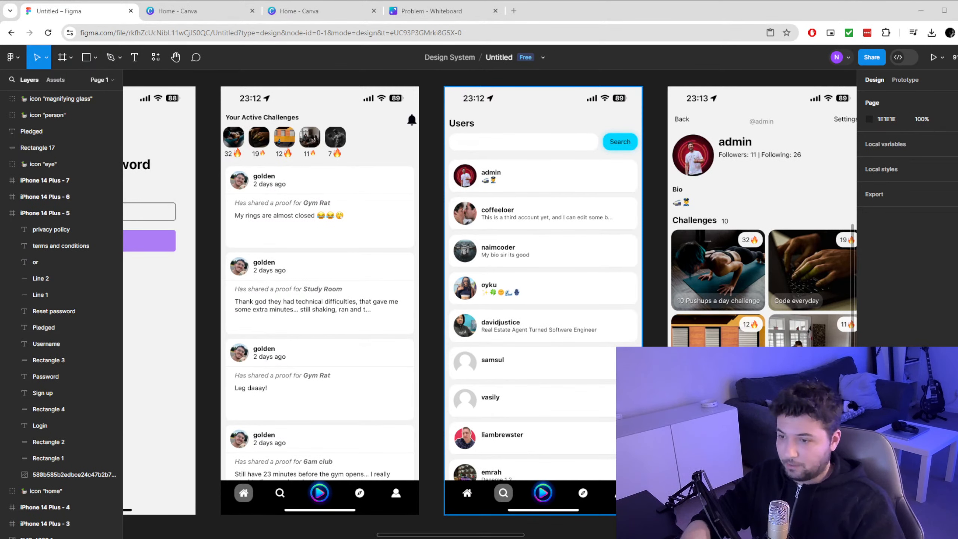
{"action": "scroll", "coordinate": [491, 303], "scroll_direction": "right", "scroll_amount": 2}
{"action": "scroll", "coordinate": [491, 302], "scroll_direction": "right", "scroll_amount": 6}
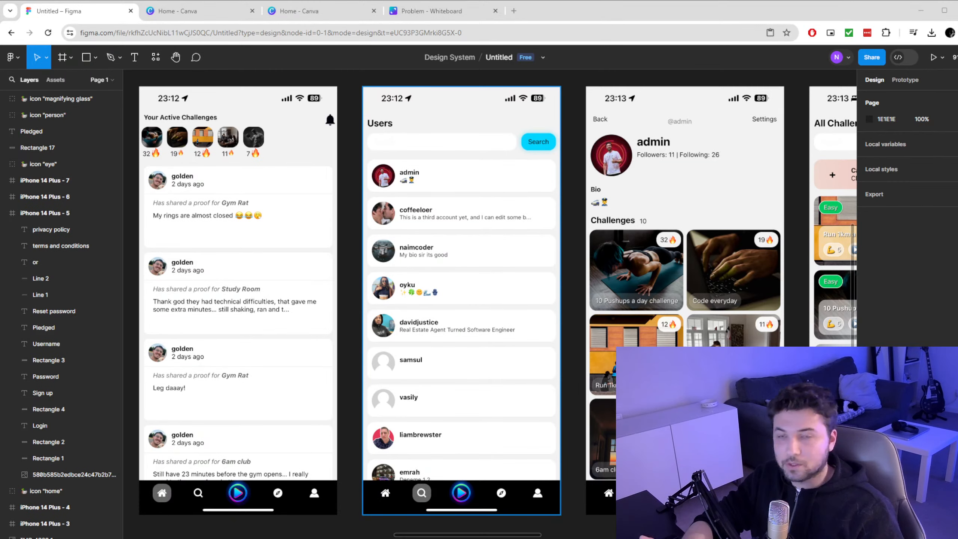
Inspect the admin profile screen, including its header, bio and grid of challenges
{"action": "scroll", "coordinate": [491, 302], "scroll_direction": "right", "scroll_amount": 2}
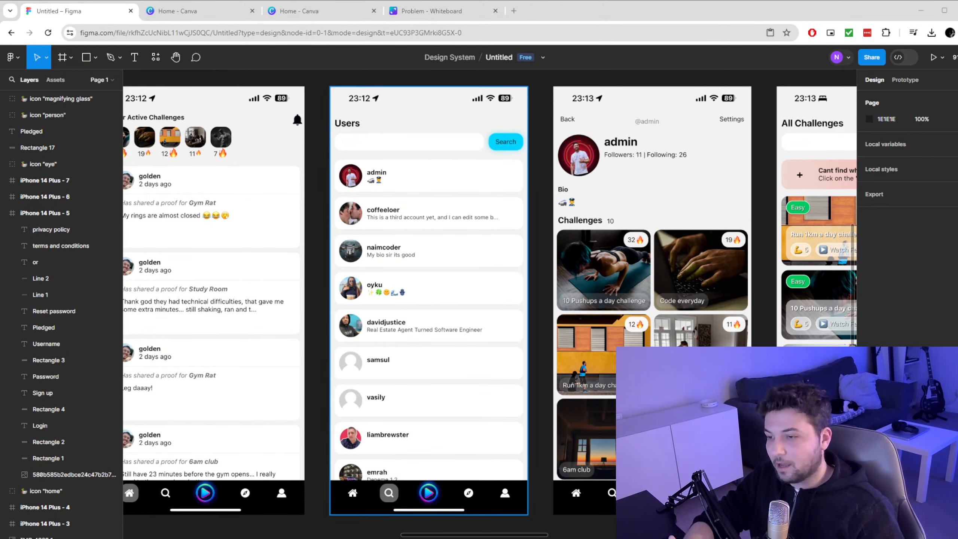
{"action": "scroll", "coordinate": [490, 302], "scroll_direction": "right", "scroll_amount": 5}
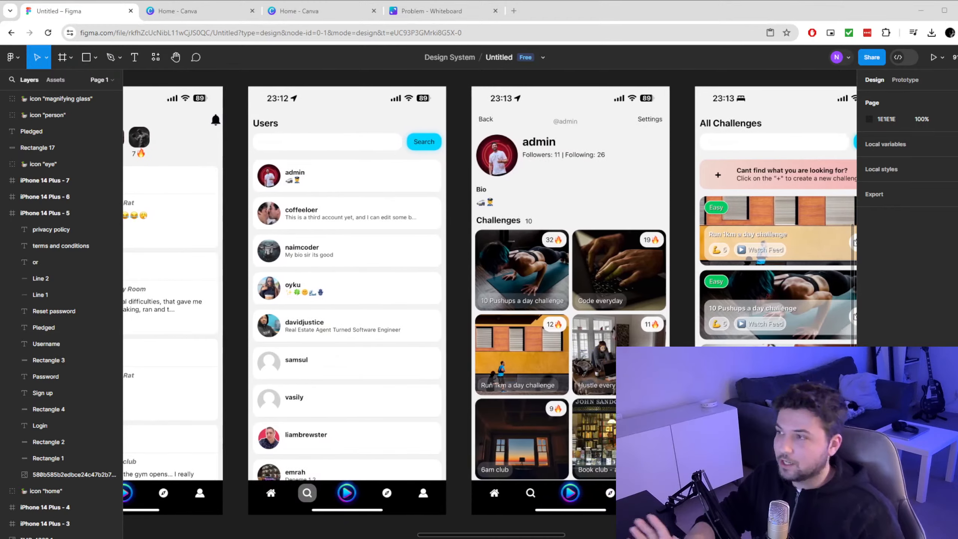
{"action": "scroll", "coordinate": [490, 302], "scroll_direction": "right", "scroll_amount": 3}
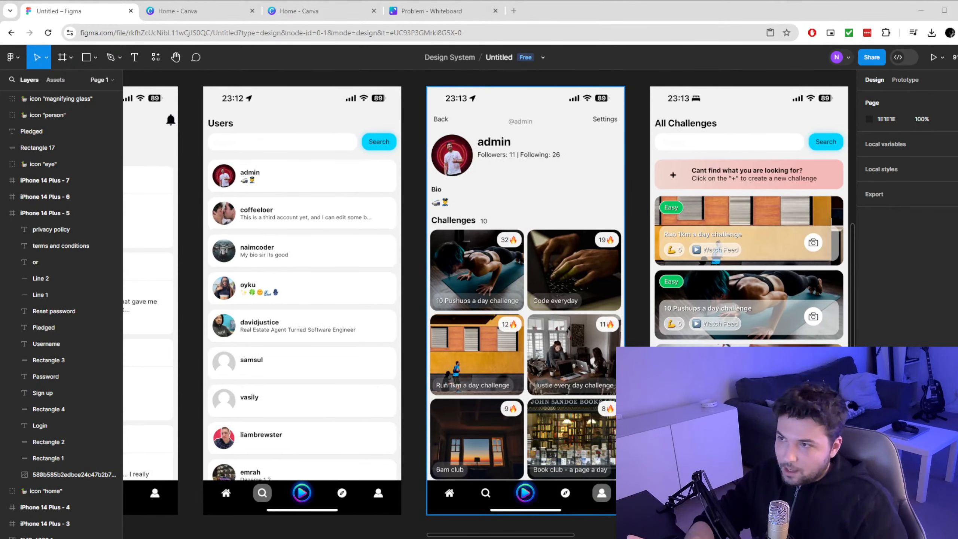
{"action": "scroll", "coordinate": [491, 302], "scroll_direction": "right", "scroll_amount": 3}
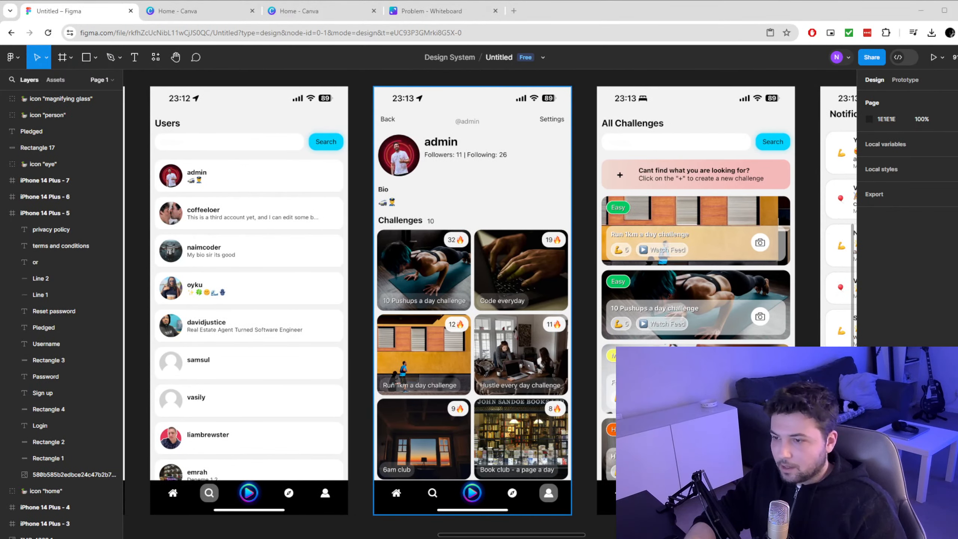
{"action": "scroll", "coordinate": [490, 302], "scroll_direction": "right", "scroll_amount": 2}
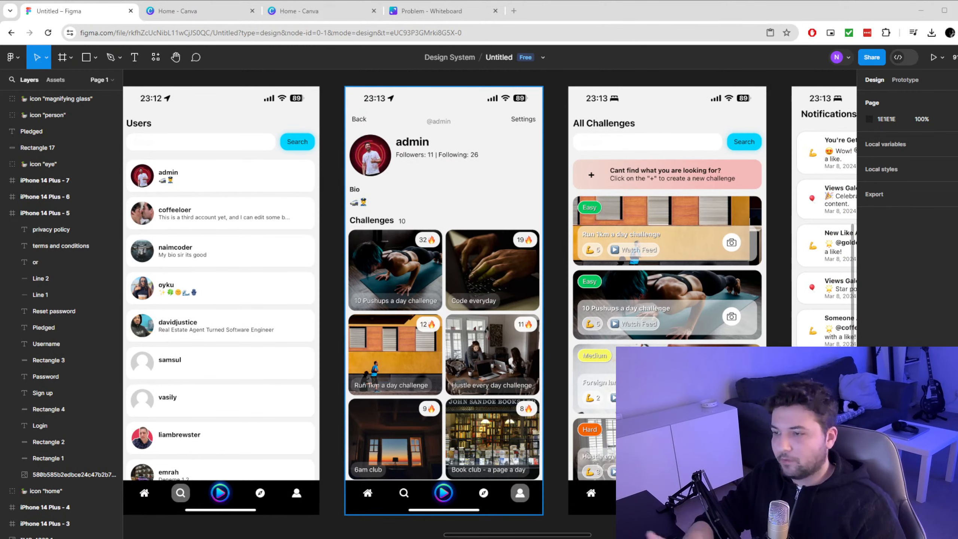
{"action": "scroll", "coordinate": [490, 302], "scroll_direction": "down", "scroll_amount": 2}
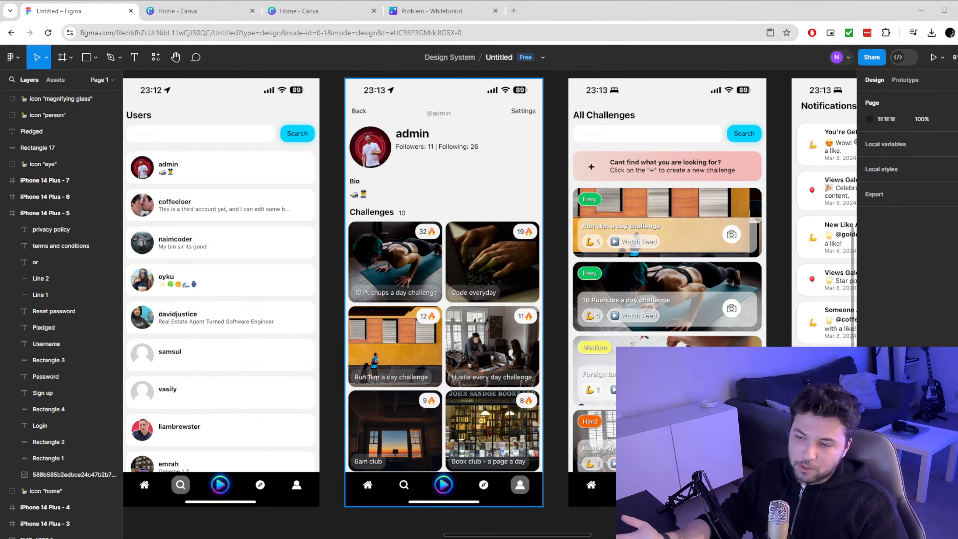
{"action": "scroll", "coordinate": [490, 302], "scroll_direction": "down", "scroll_amount": 1}
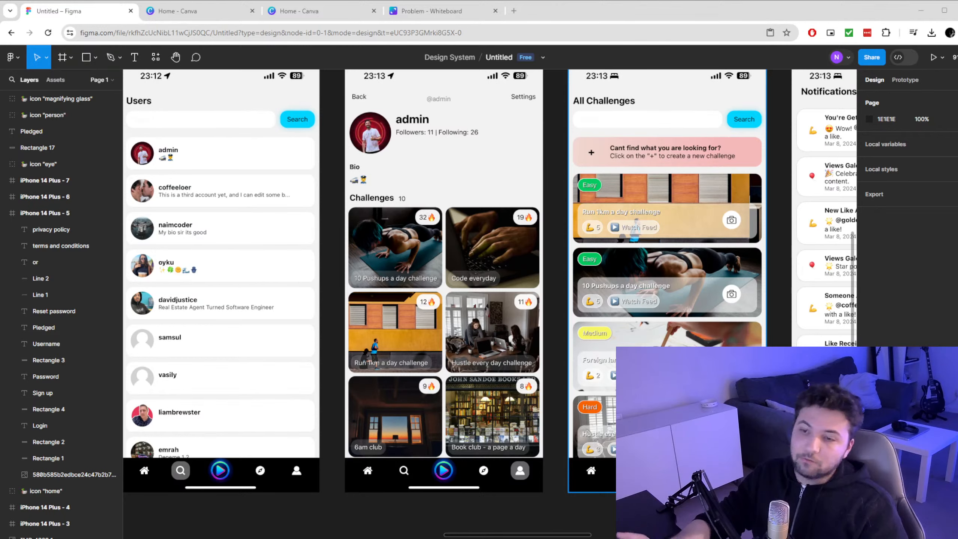
Look over the All Challenges screen, including its search bar, create-challenge banner and difficulty-tagged challenge cards
{"action": "scroll", "coordinate": [490, 281], "scroll_direction": "right", "scroll_amount": 1}
{"action": "scroll", "coordinate": [490, 281], "scroll_direction": "right", "scroll_amount": 5}
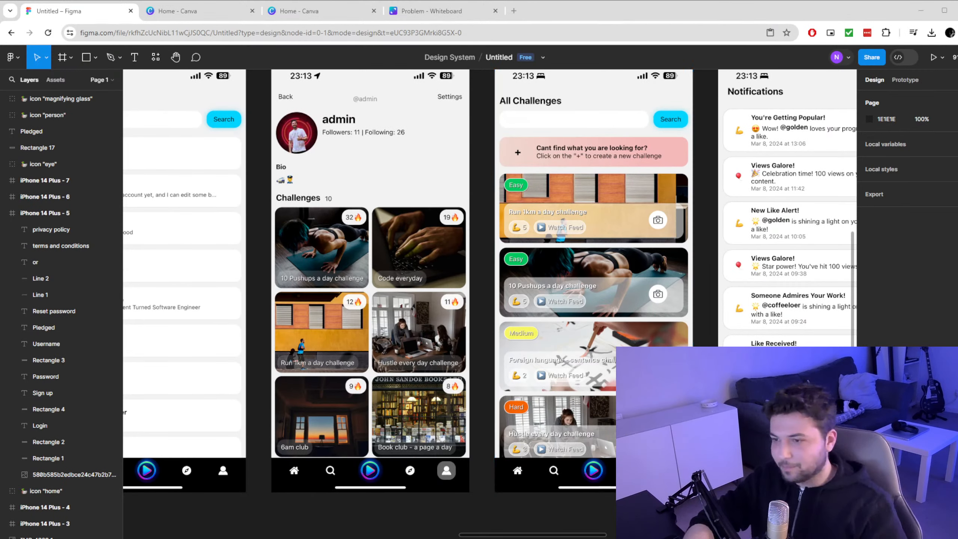
{"action": "scroll", "coordinate": [594, 281], "scroll_direction": "up", "scroll_amount": 1}
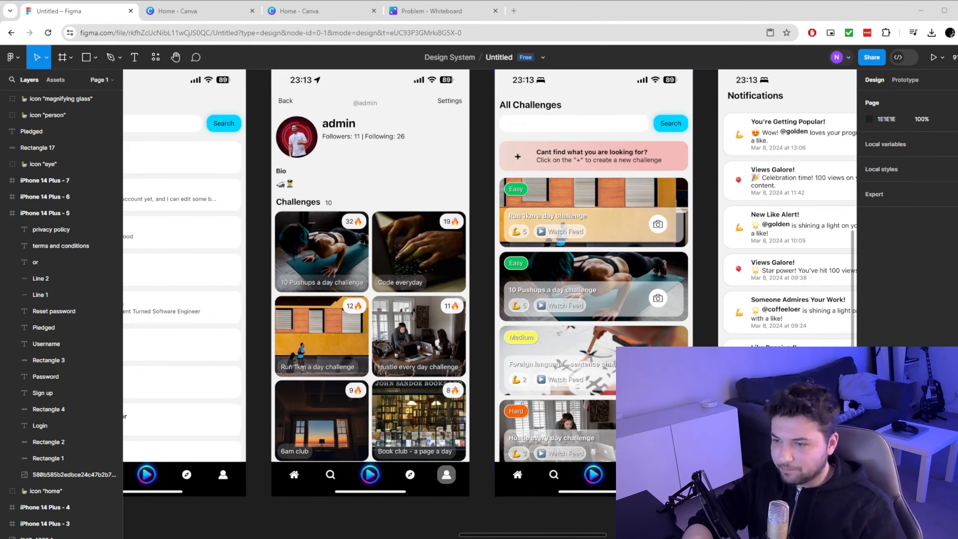
{"action": "scroll", "coordinate": [593, 281], "scroll_direction": "right", "scroll_amount": 1}
{"action": "scroll", "coordinate": [593, 281], "scroll_direction": "up", "scroll_amount": 1}
{"action": "scroll", "coordinate": [593, 281], "scroll_direction": "right", "scroll_amount": 1}
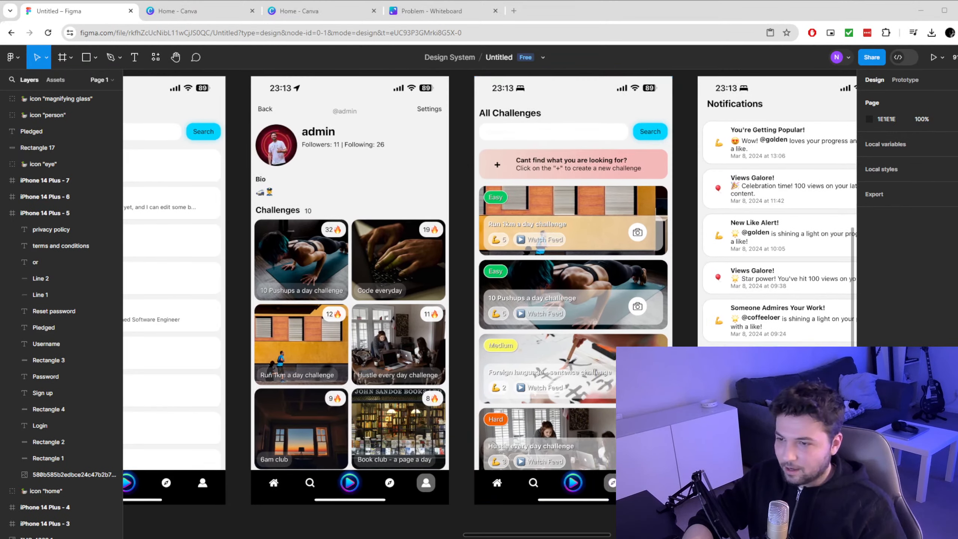
{"action": "scroll", "coordinate": [491, 291], "scroll_direction": "right", "scroll_amount": 2}
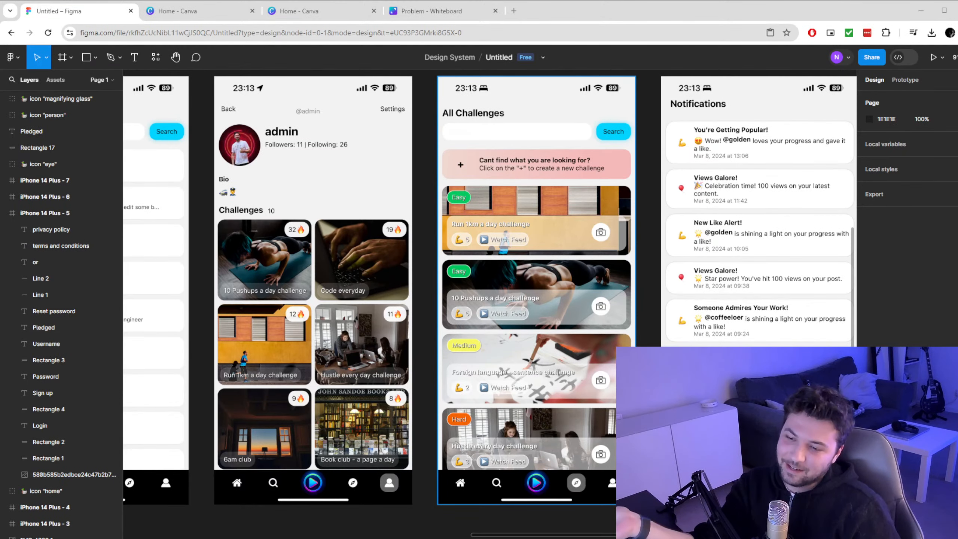
{"action": "scroll", "coordinate": [490, 290], "scroll_direction": "right", "scroll_amount": 5}
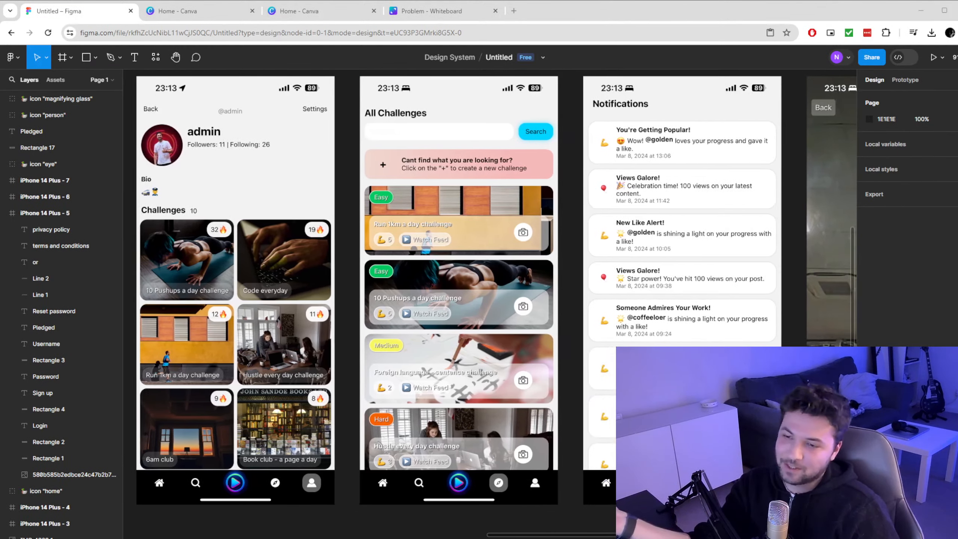
Study the Notifications screen and the Gym Rat proof post screen beside it
{"action": "scroll", "coordinate": [490, 290], "scroll_direction": "right", "scroll_amount": 2}
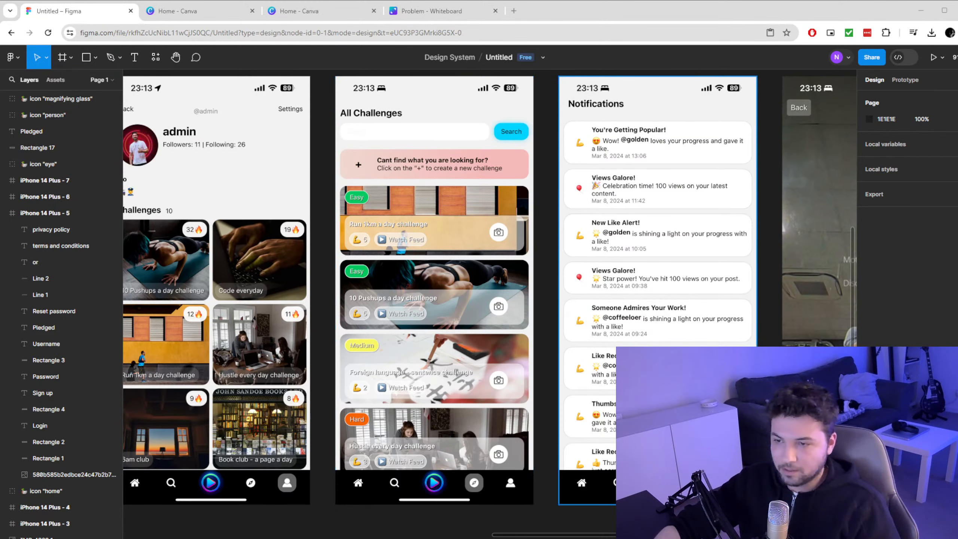
{"action": "scroll", "coordinate": [489, 287], "scroll_direction": "right", "scroll_amount": 1}
{"action": "scroll", "coordinate": [491, 290], "scroll_direction": "right", "scroll_amount": 3}
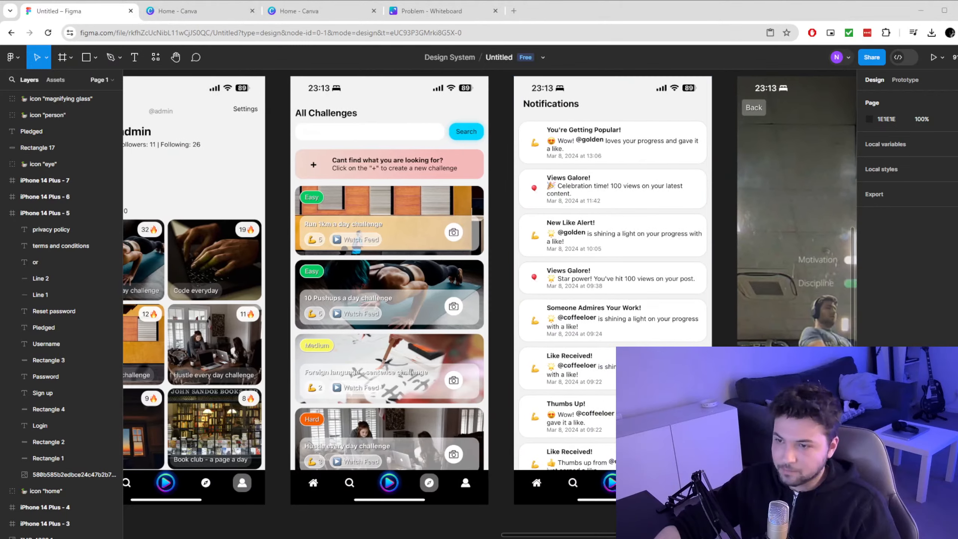
{"action": "scroll", "coordinate": [490, 291], "scroll_direction": "right", "scroll_amount": 3}
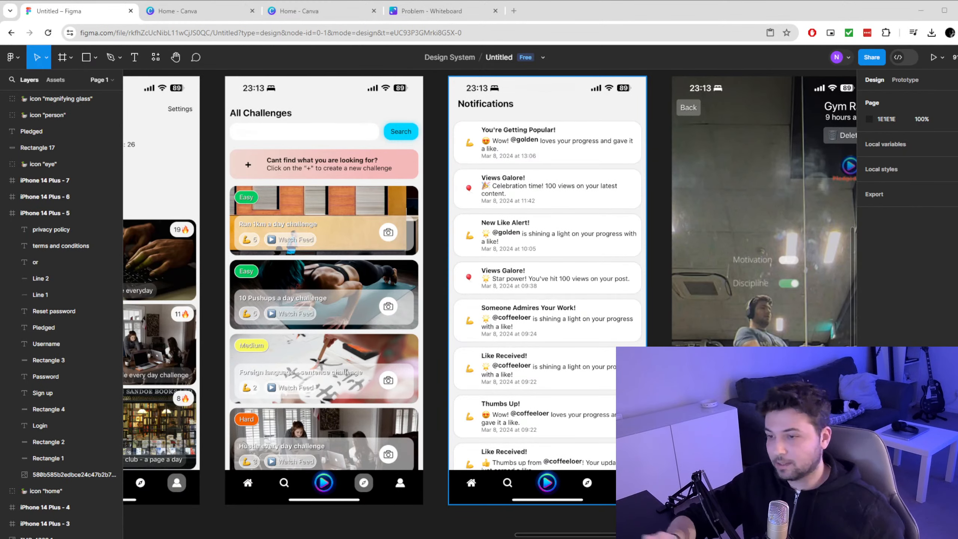
{"action": "scroll", "coordinate": [490, 287], "scroll_direction": "right", "scroll_amount": 1}
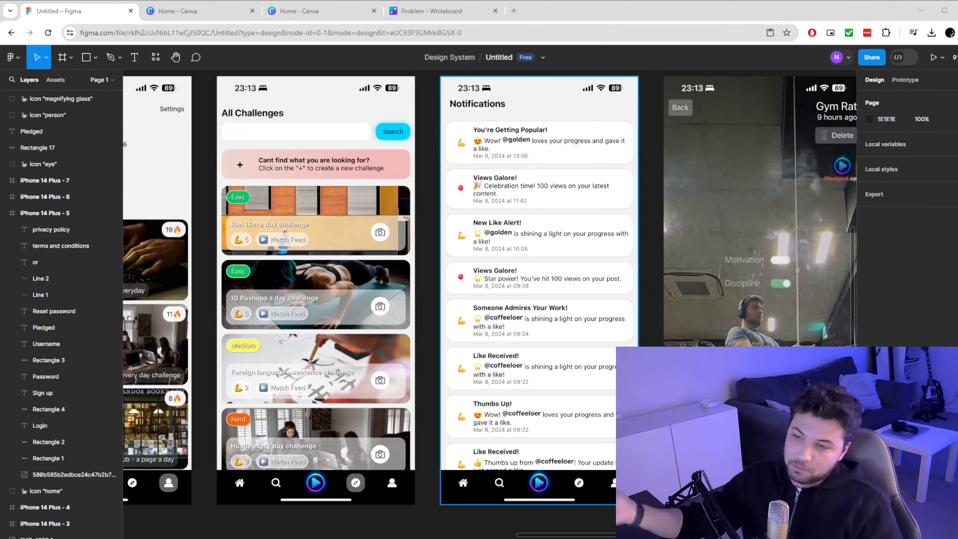
{"action": "scroll", "coordinate": [490, 287], "scroll_direction": "right", "scroll_amount": 5}
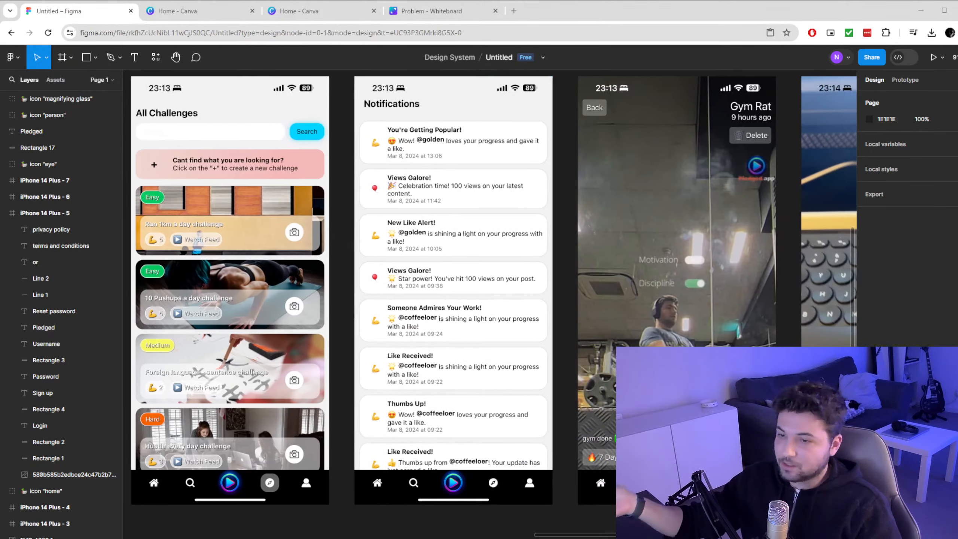
{"action": "scroll", "coordinate": [491, 287], "scroll_direction": "right", "scroll_amount": 5}
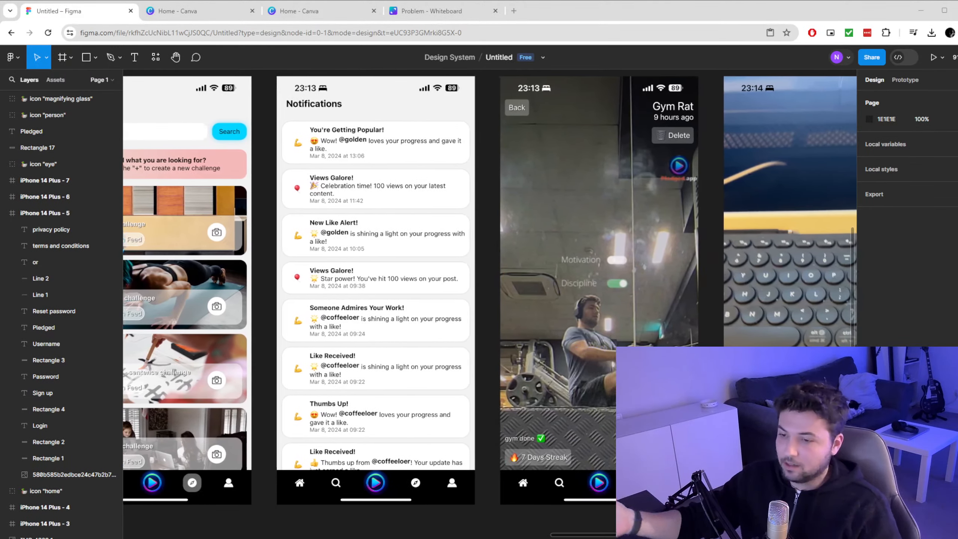
{"action": "scroll", "coordinate": [491, 287], "scroll_direction": "right", "scroll_amount": 1}
{"action": "scroll", "coordinate": [491, 286], "scroll_direction": "right", "scroll_amount": 3}
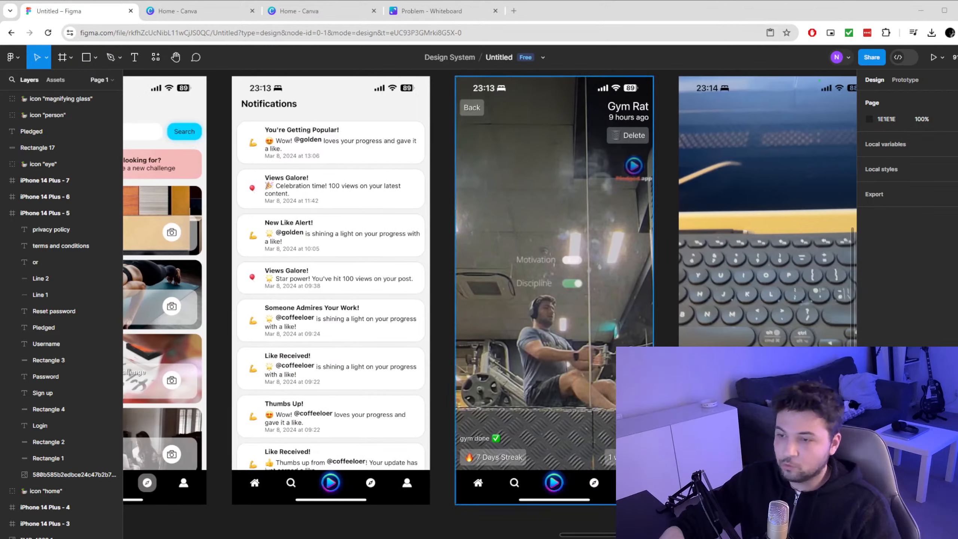
Examine the Gym Rat proof post screen, including its delete button, streak badge, view count, and comment and like controls
{"action": "scroll", "coordinate": [490, 287], "scroll_direction": "up", "scroll_amount": 1}
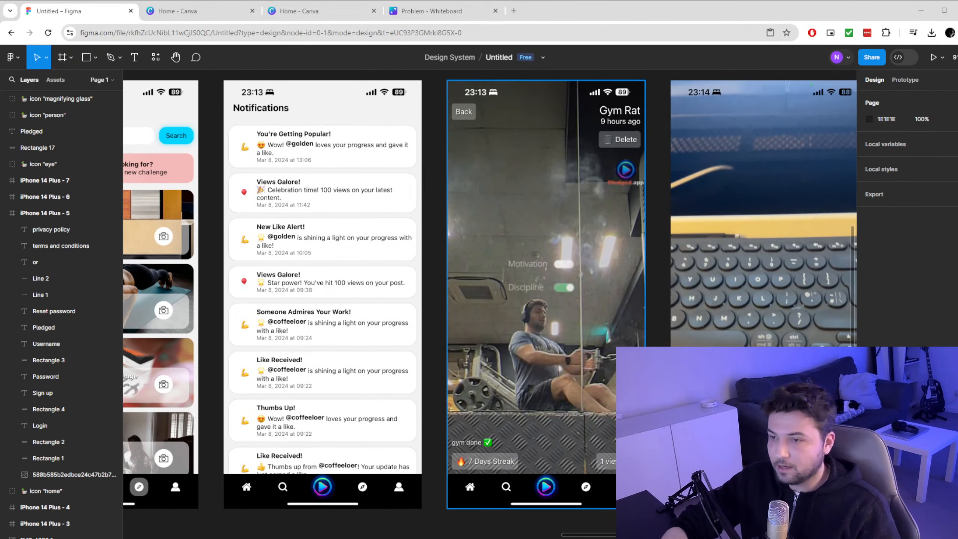
{"action": "scroll", "coordinate": [491, 287], "scroll_direction": "right", "scroll_amount": 2}
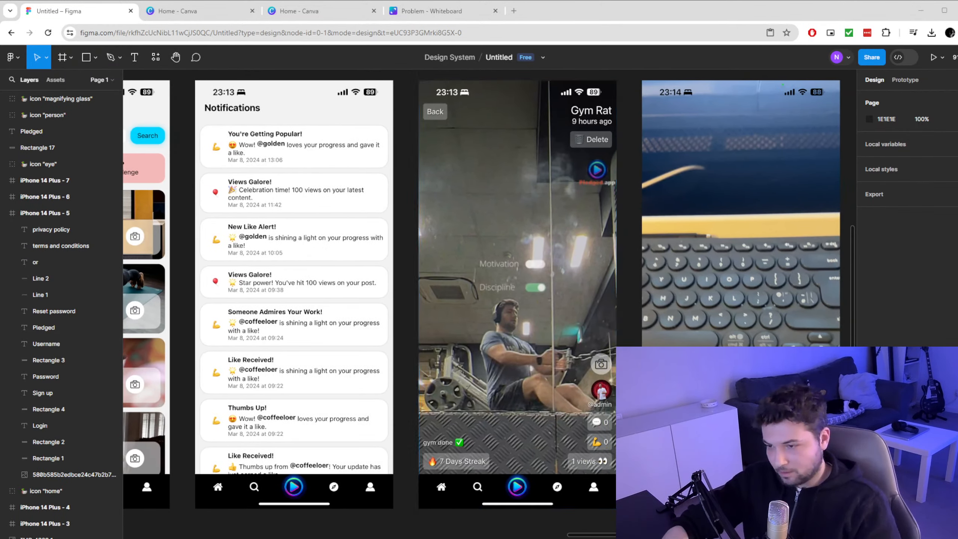
{"action": "scroll", "coordinate": [491, 287], "scroll_direction": "down", "scroll_amount": 3}
{"action": "scroll", "coordinate": [491, 287], "scroll_direction": "up", "scroll_amount": 1}
{"action": "scroll", "coordinate": [491, 287], "scroll_direction": "right", "scroll_amount": 2}
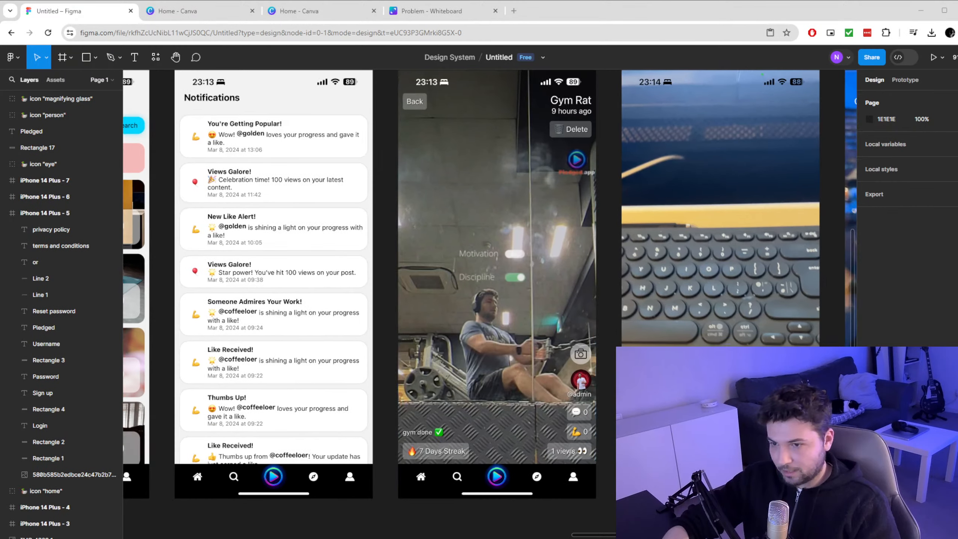
{"action": "scroll", "coordinate": [490, 286], "scroll_direction": "up", "scroll_amount": 4}
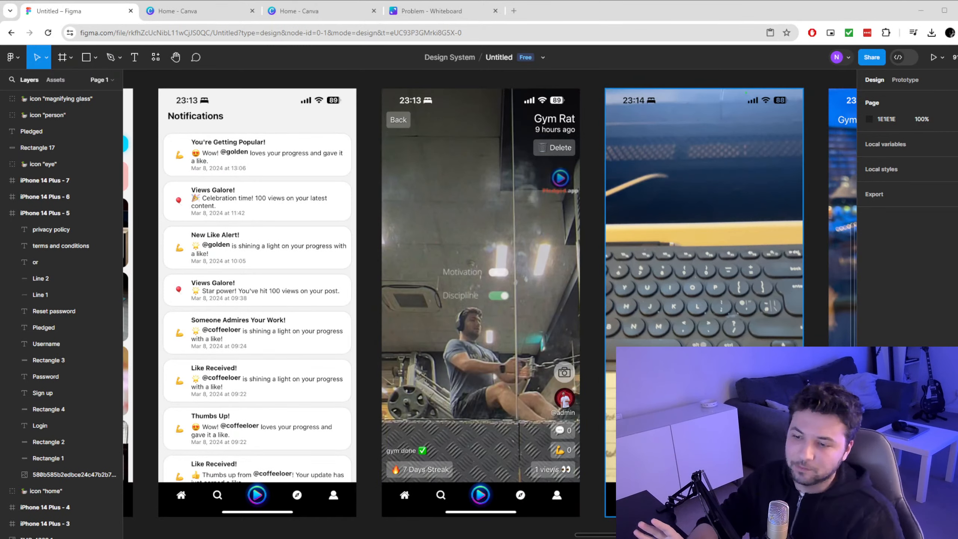
{"action": "scroll", "coordinate": [490, 302], "scroll_direction": "right", "scroll_amount": 5}
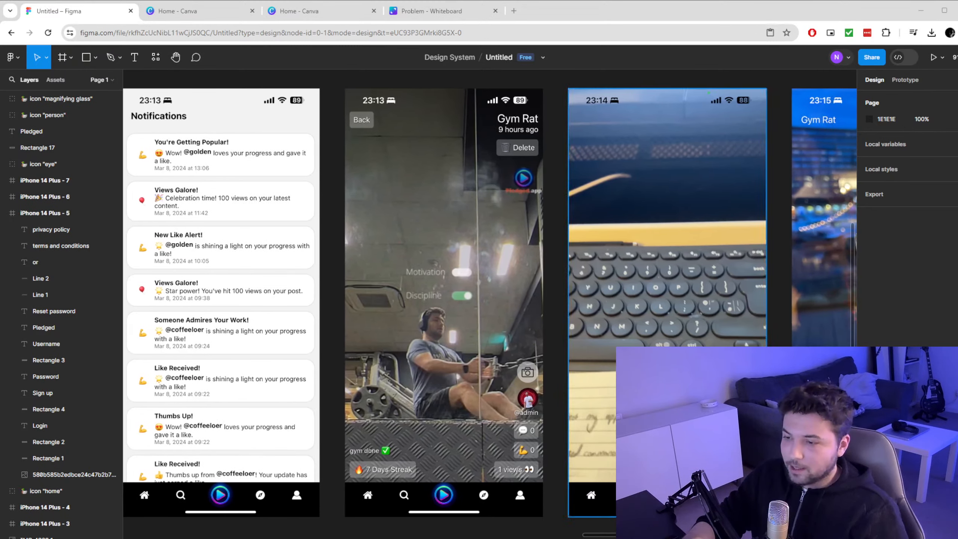
{"action": "scroll", "coordinate": [416, 303], "scroll_direction": "right", "scroll_amount": 1}
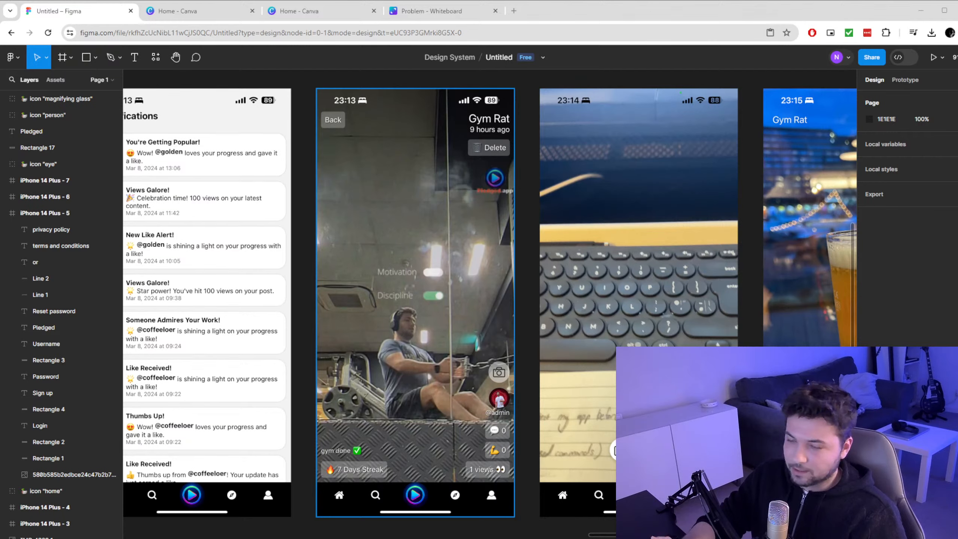
{"action": "scroll", "coordinate": [415, 302], "scroll_direction": "right", "scroll_amount": 3}
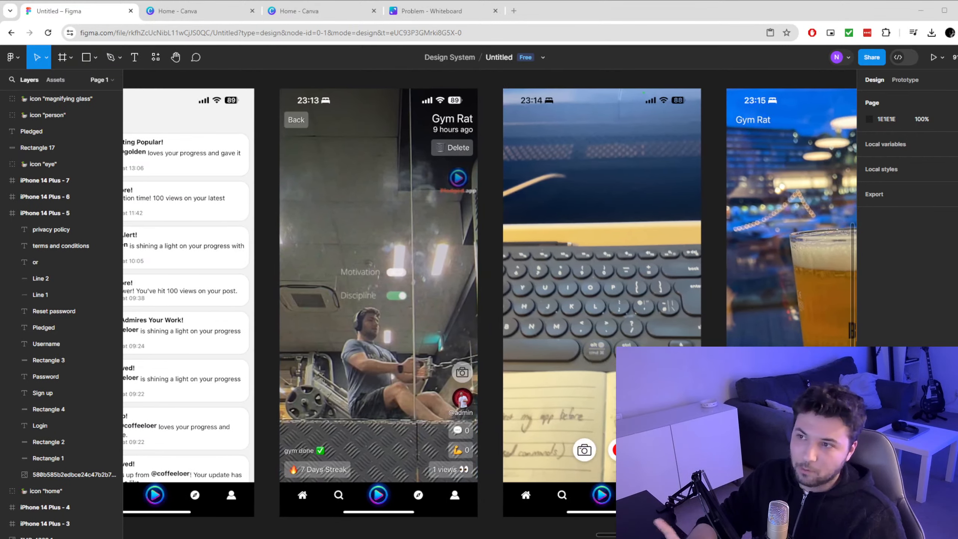
Review the camera capture screen beside the Gym Rat post, including its camera, record and gallery buttons
{"action": "scroll", "coordinate": [340, 302], "scroll_direction": "right", "scroll_amount": 4}
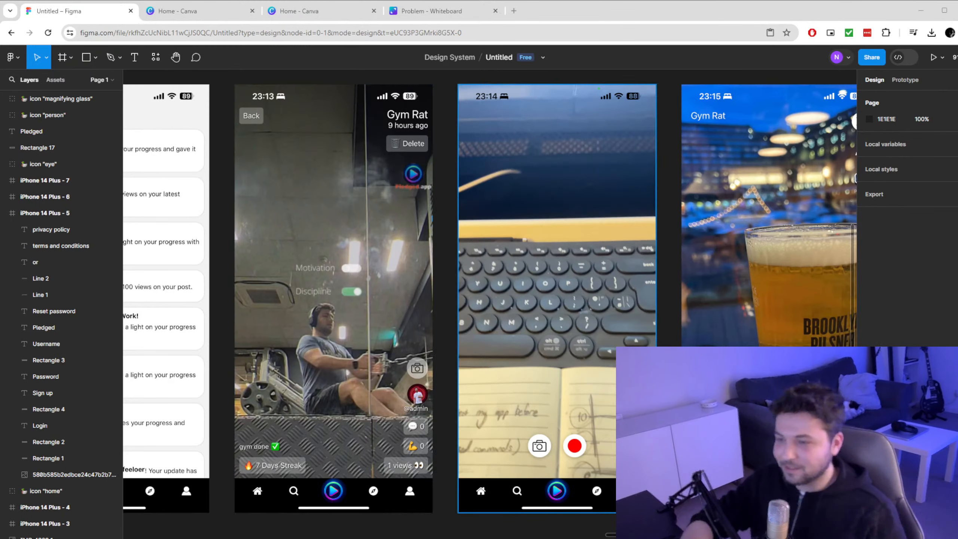
{"action": "scroll", "coordinate": [490, 299], "scroll_direction": "right", "scroll_amount": 3}
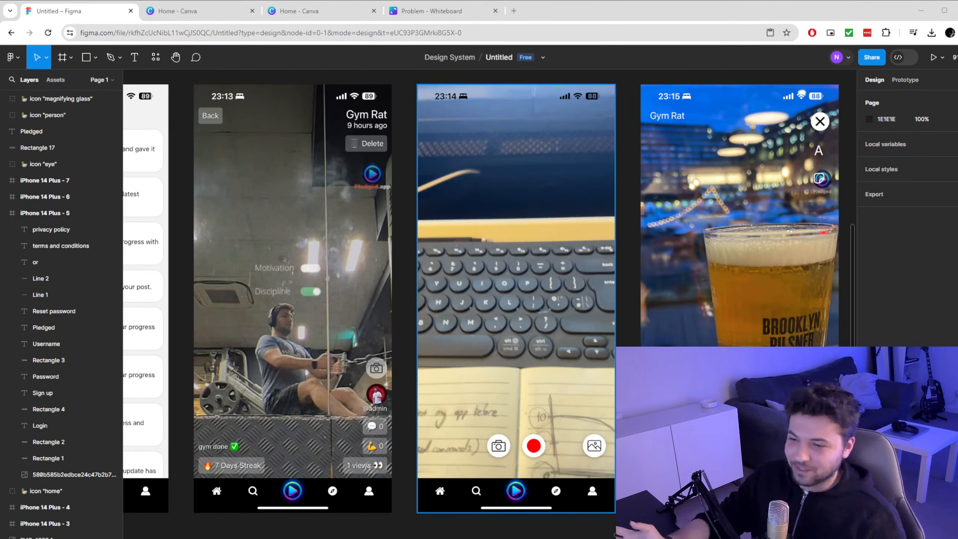
{"action": "scroll", "coordinate": [491, 299], "scroll_direction": "right", "scroll_amount": 2}
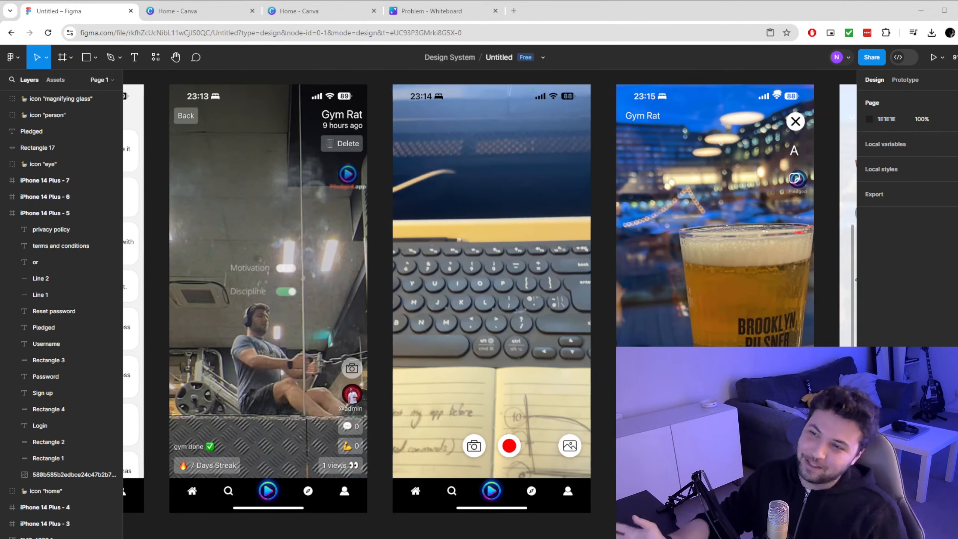
{"action": "scroll", "coordinate": [490, 298], "scroll_direction": "right", "scroll_amount": 2}
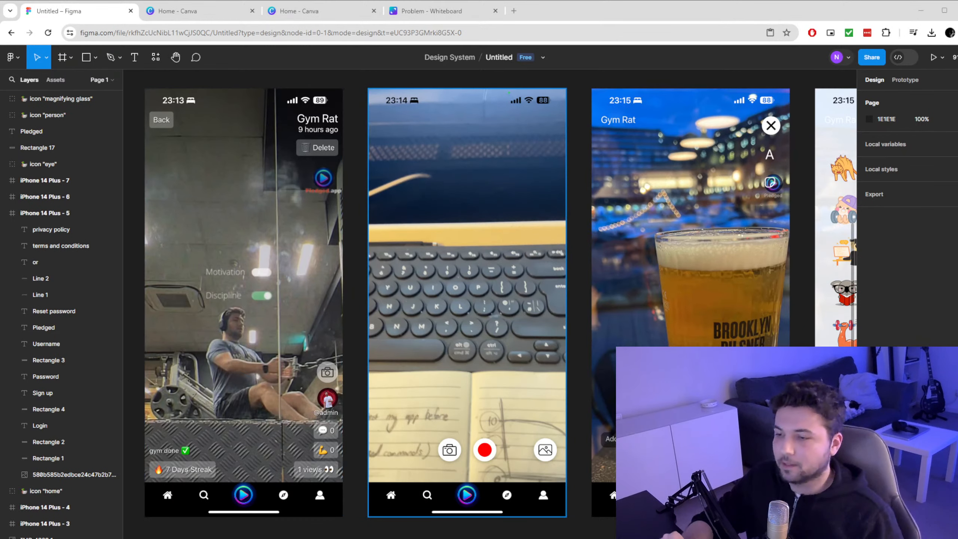
{"action": "scroll", "coordinate": [453, 303], "scroll_direction": "right", "scroll_amount": 5}
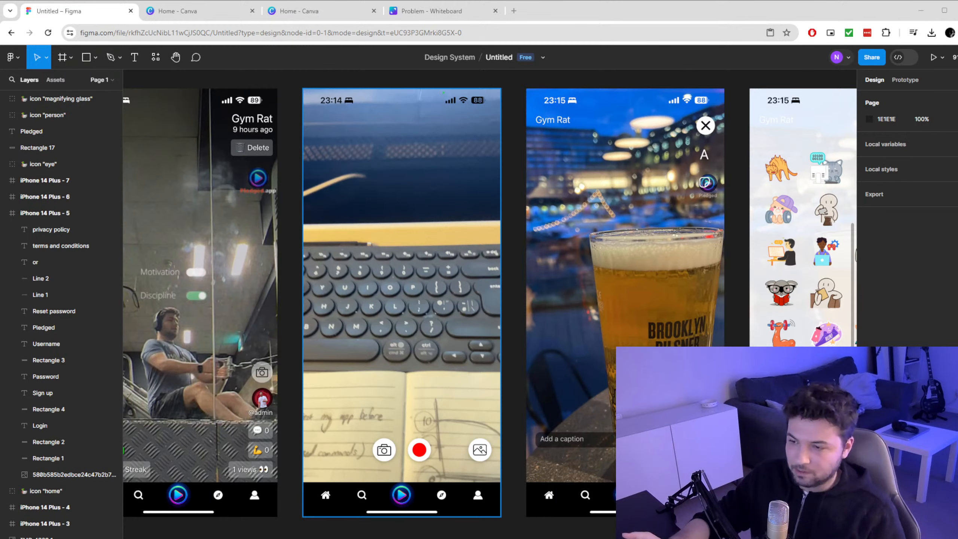
Inspect the photo posting screen with the beer glass, including its text and sticker tools, caption field and Post button
{"action": "scroll", "coordinate": [604, 303], "scroll_direction": "right", "scroll_amount": 2}
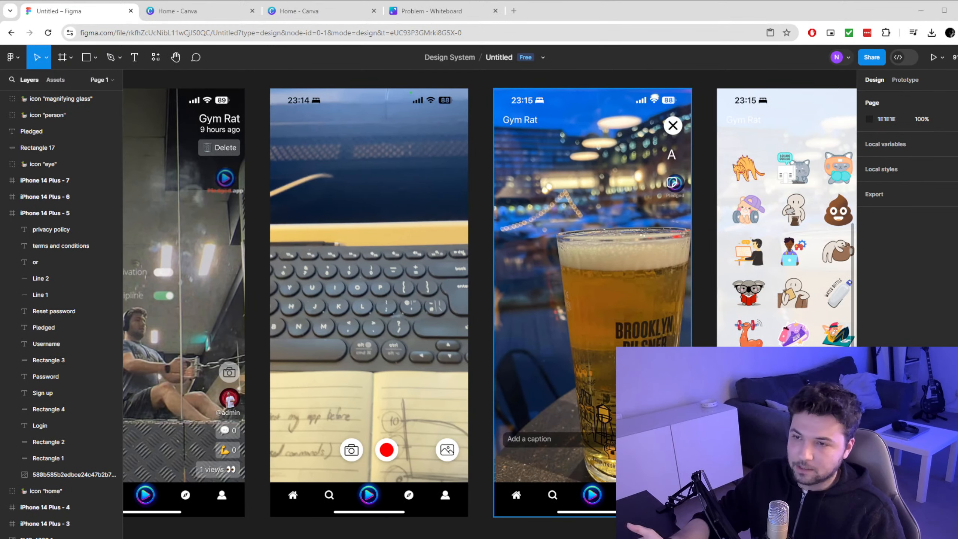
{"action": "scroll", "coordinate": [681, 227], "scroll_direction": "right", "scroll_amount": 3}
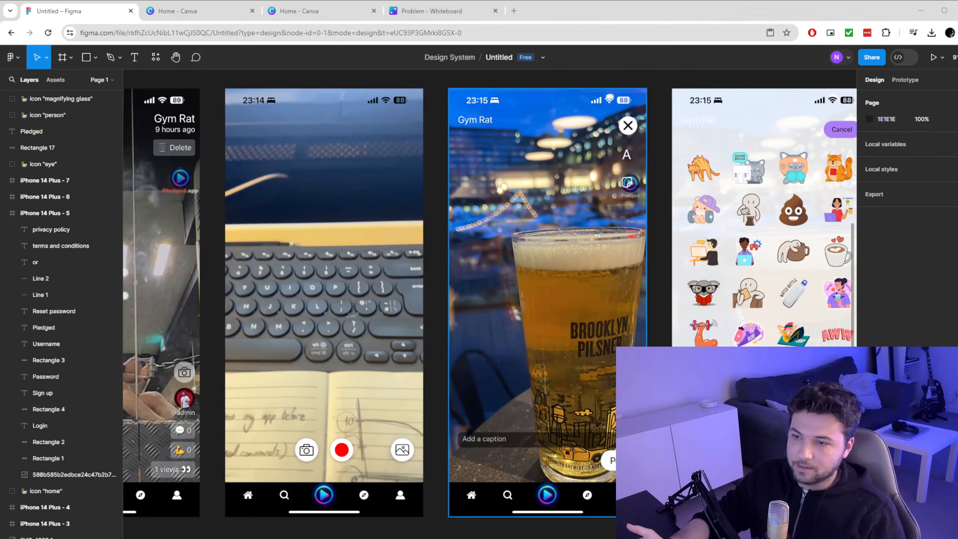
{"action": "scroll", "coordinate": [490, 302], "scroll_direction": "right", "scroll_amount": 5}
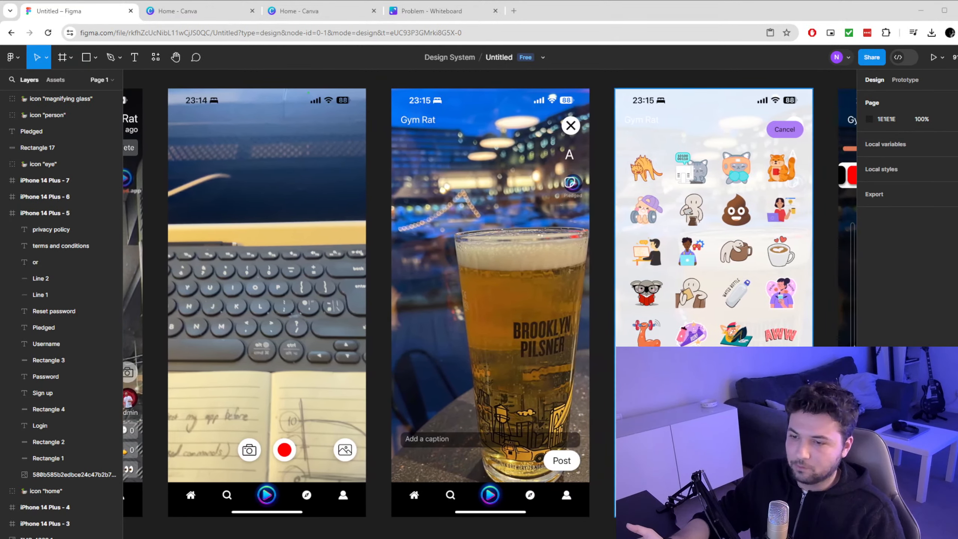
{"action": "scroll", "coordinate": [491, 302], "scroll_direction": "right", "scroll_amount": 2}
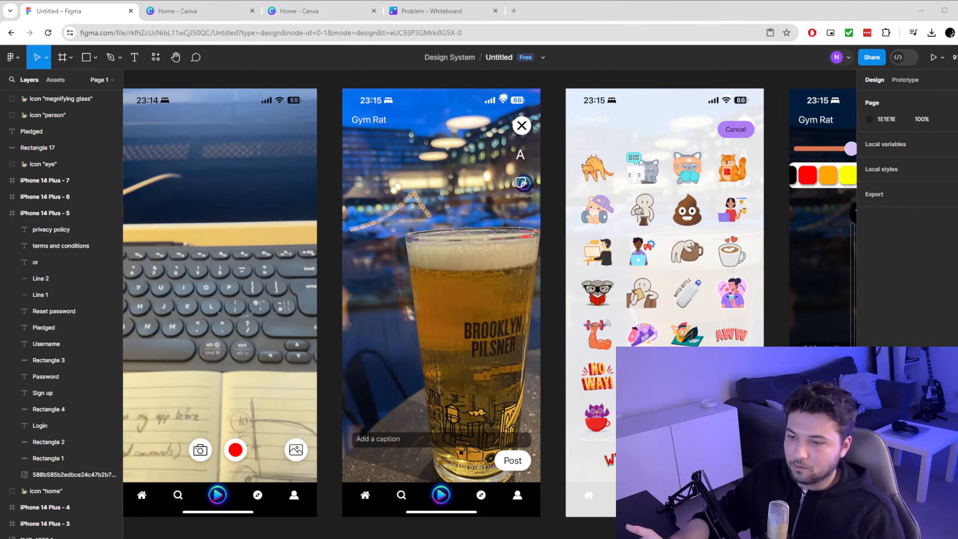
{"action": "scroll", "coordinate": [665, 265], "scroll_direction": "down", "scroll_amount": 2}
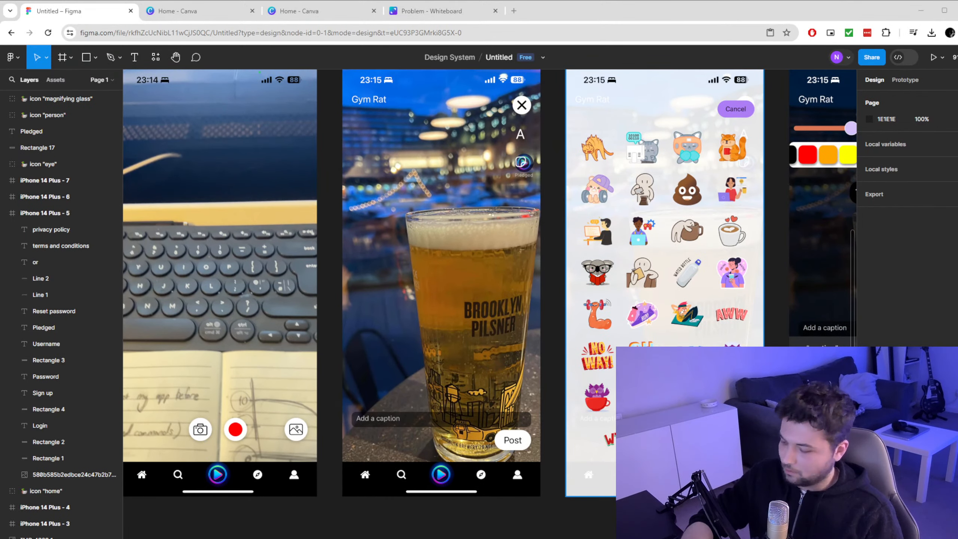
Look over the sticker picker and the text caption editor with its size slider, colour swatches and Save button
{"action": "scroll", "coordinate": [491, 281], "scroll_direction": "right", "scroll_amount": 15}
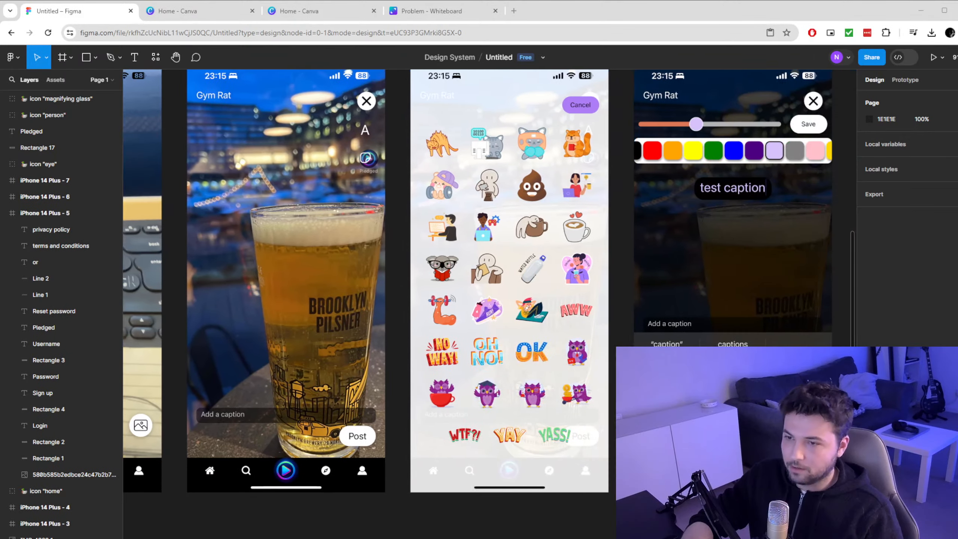
{"action": "scroll", "coordinate": [490, 302], "scroll_direction": "up", "scroll_amount": 3}
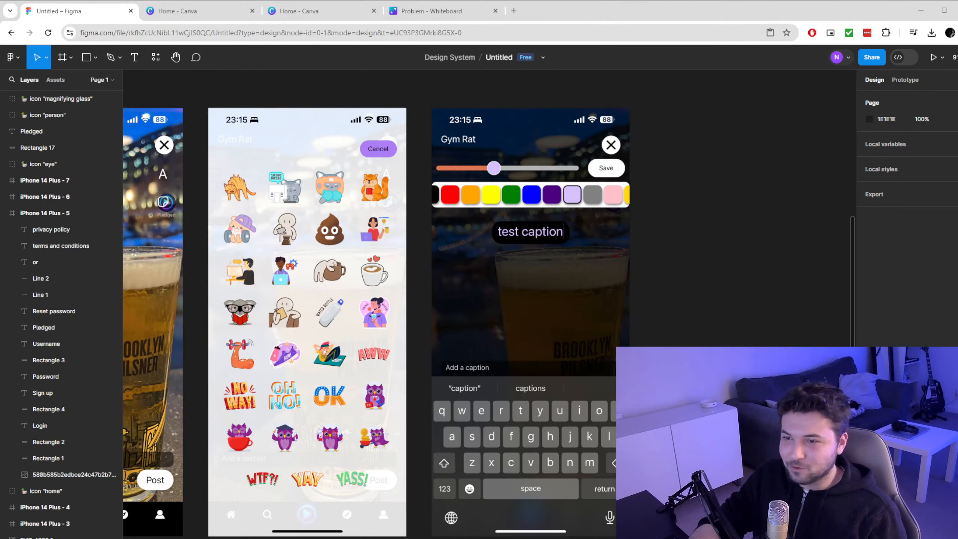
{"action": "scroll", "coordinate": [628, 255], "scroll_direction": "right", "scroll_amount": 1}
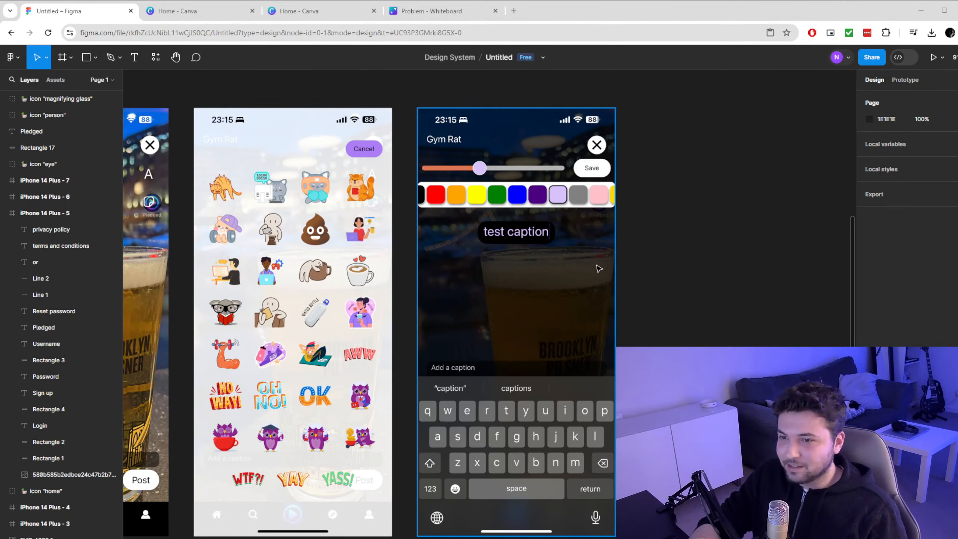
{"action": "scroll", "coordinate": [599, 269], "scroll_direction": "down", "scroll_amount": 2}
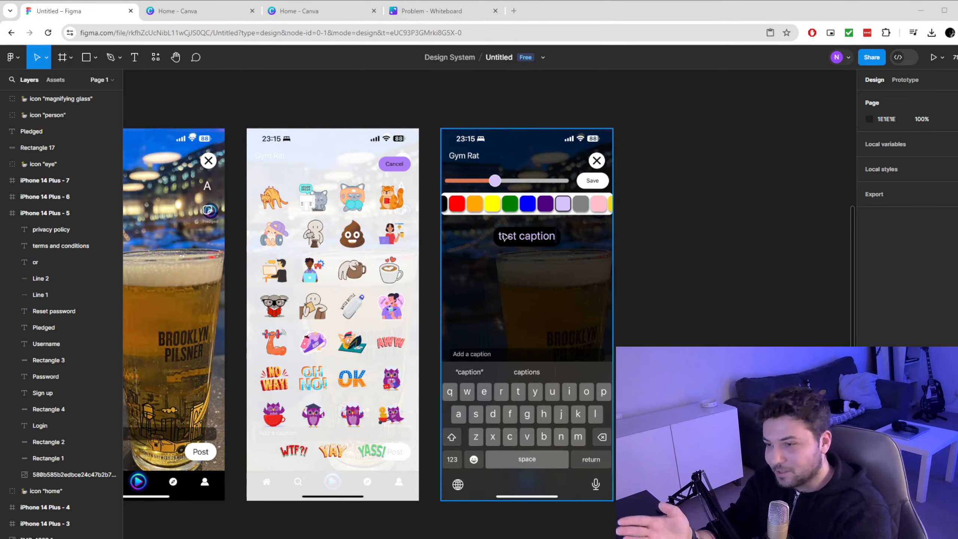
{"action": "scroll", "coordinate": [504, 264], "scroll_direction": "down", "scroll_amount": 1}
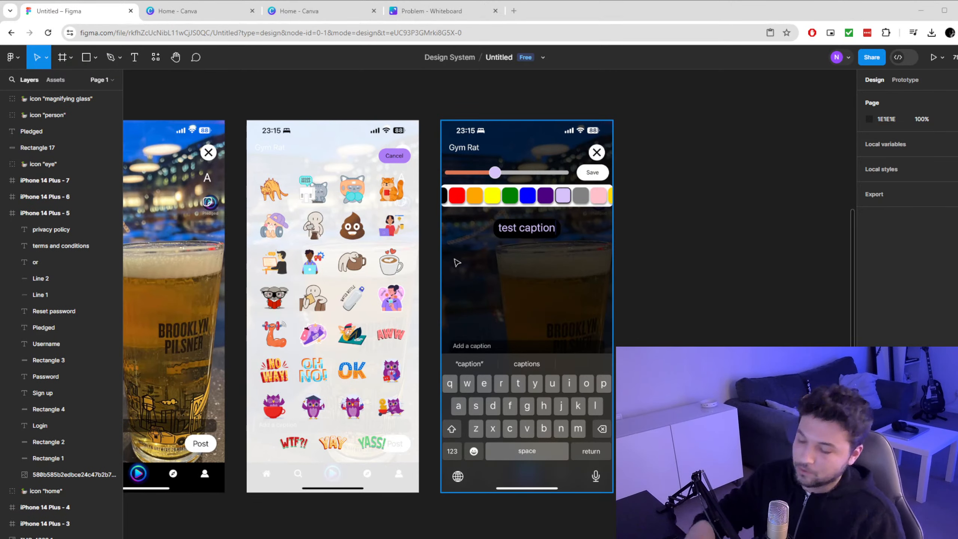
Return to the dark Pledged login redesigns at the start of the screen row and view them beside the original sign-in screen
{"action": "scroll", "coordinate": [411, 297], "scroll_direction": "down", "scroll_amount": 5}
{"action": "scroll", "coordinate": [411, 297], "scroll_direction": "left", "scroll_amount": 2}
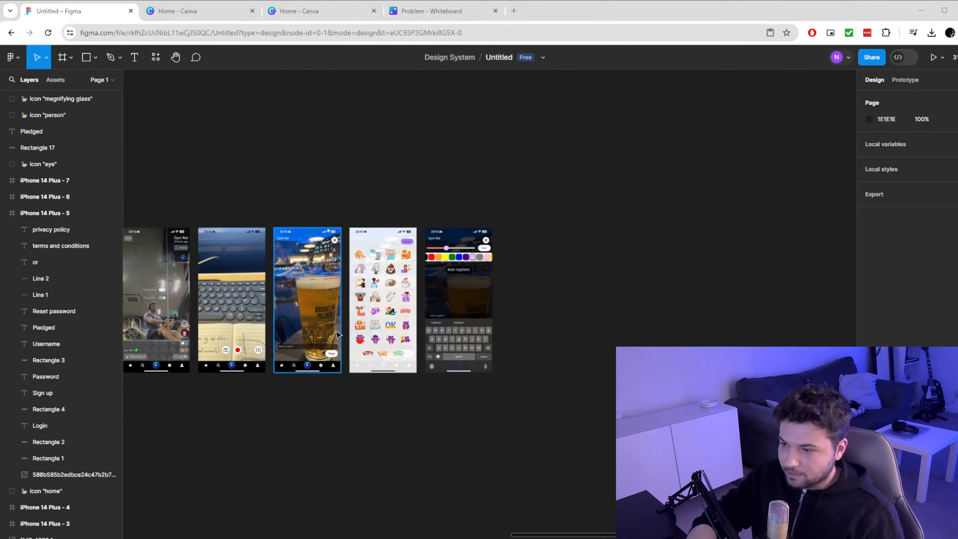
{"action": "scroll", "coordinate": [286, 407], "scroll_direction": "left", "scroll_amount": 15}
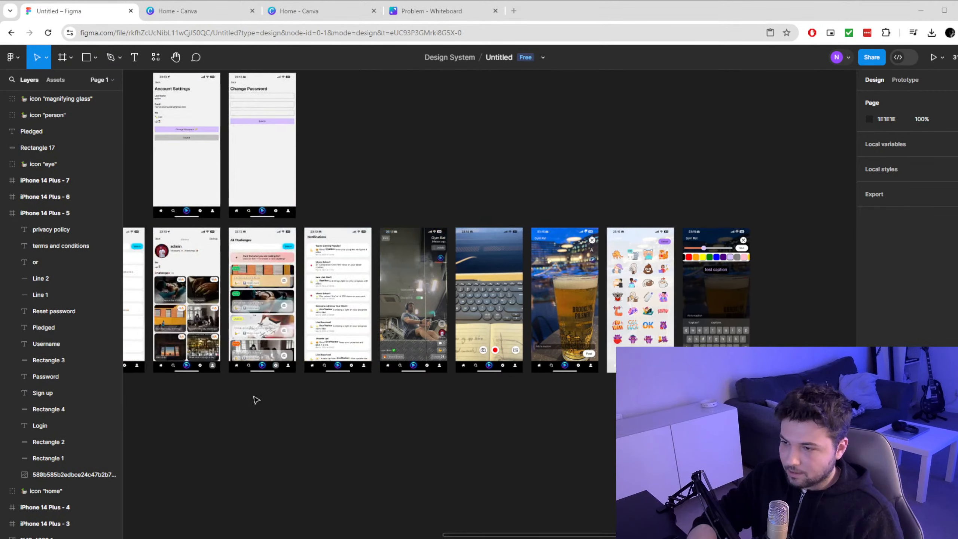
{"action": "scroll", "coordinate": [223, 416], "scroll_direction": "left", "scroll_amount": 4}
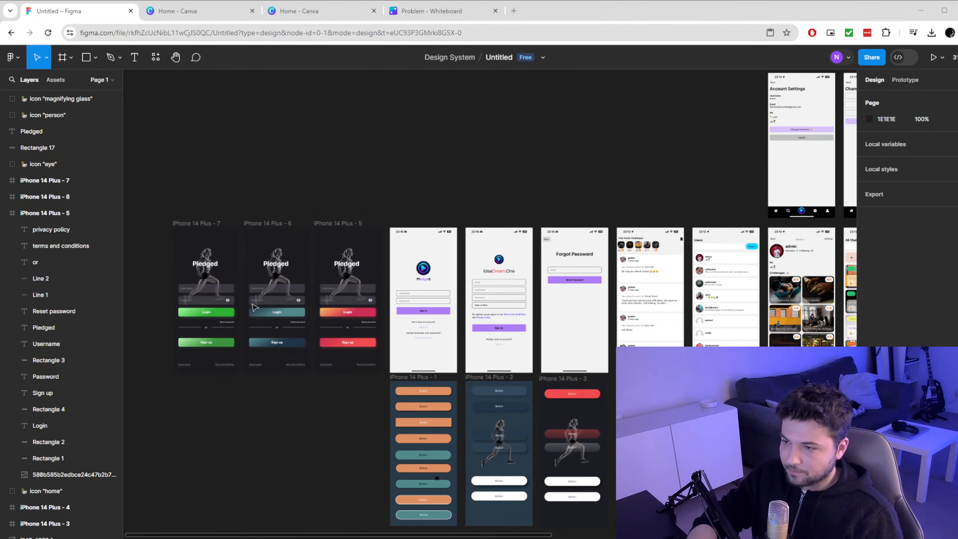
{"action": "scroll", "coordinate": [266, 353], "scroll_direction": "up", "scroll_amount": 4}
{"action": "scroll", "coordinate": [452, 245], "scroll_direction": "up", "scroll_amount": 2}
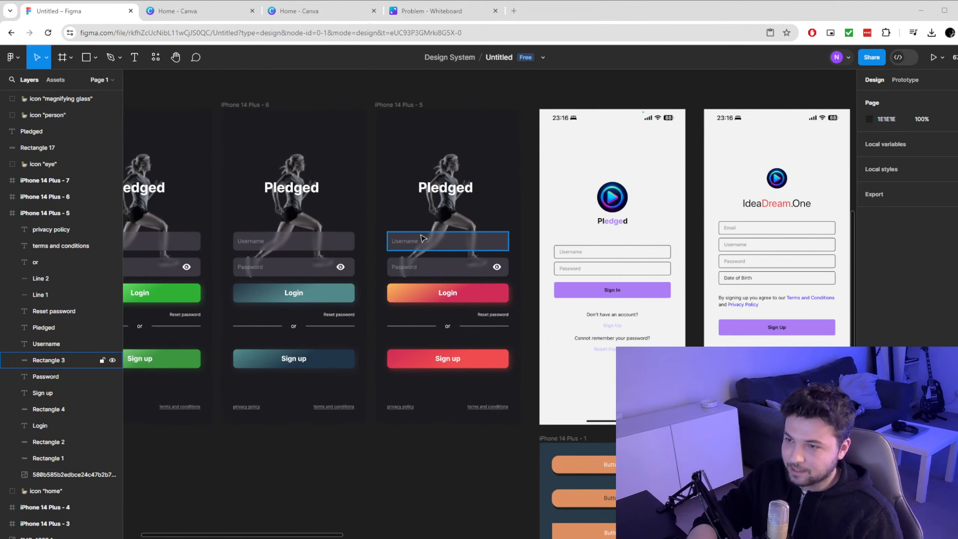
{"action": "scroll", "coordinate": [520, 295], "scroll_direction": "up", "scroll_amount": 3}
{"action": "scroll", "coordinate": [508, 296], "scroll_direction": "down", "scroll_amount": 1}
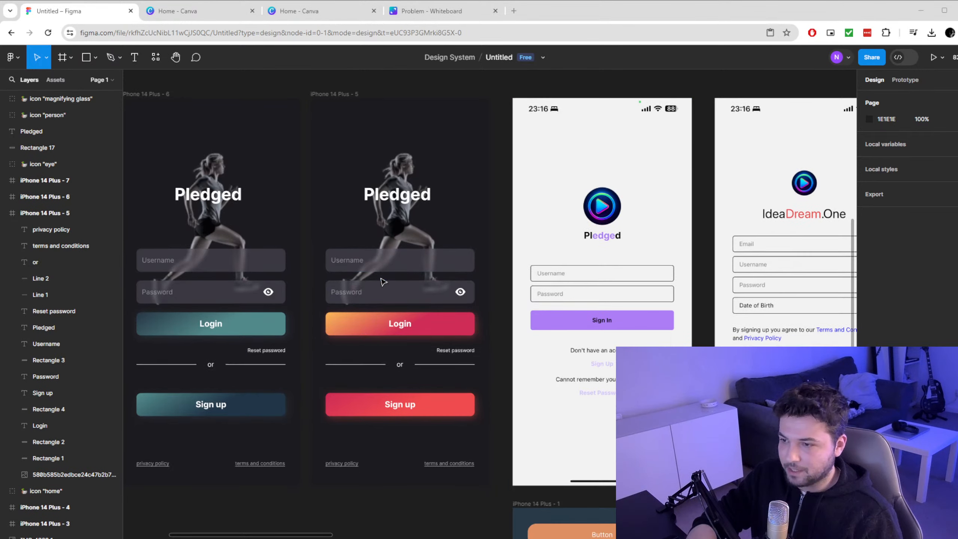
Compare the green, teal and orange-red colour variants of the dark Pledged login screen
{"action": "scroll", "coordinate": [378, 283], "scroll_direction": "down", "scroll_amount": 1}
{"action": "scroll", "coordinate": [369, 283], "scroll_direction": "up", "scroll_amount": 3}
{"action": "scroll", "coordinate": [367, 283], "scroll_direction": "left", "scroll_amount": 3}
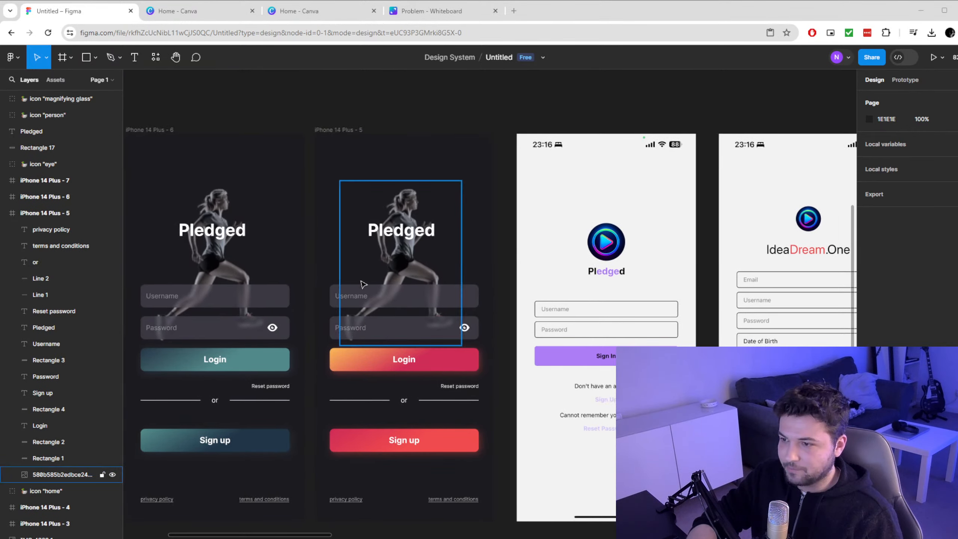
{"action": "scroll", "coordinate": [347, 283], "scroll_direction": "left", "scroll_amount": 10}
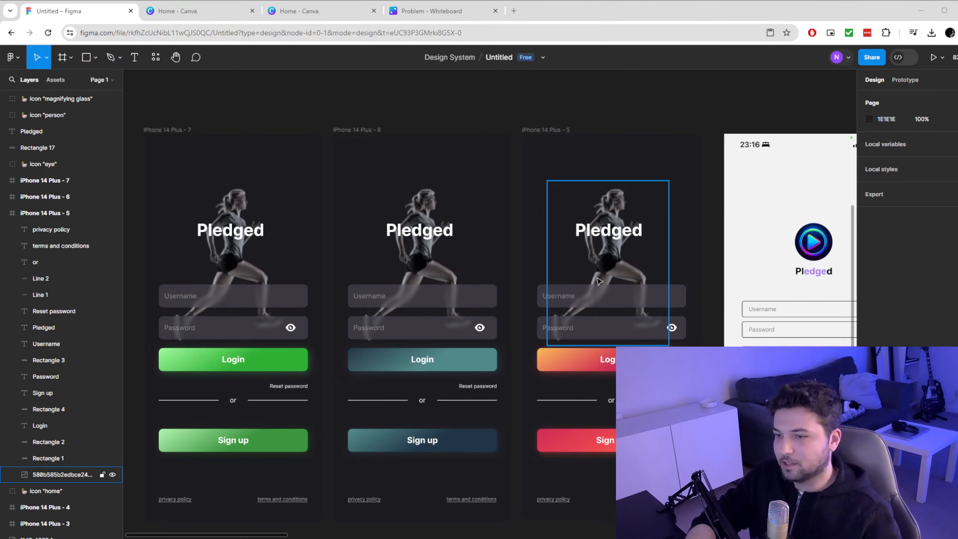
{"action": "scroll", "coordinate": [600, 281], "scroll_direction": "right", "scroll_amount": 3}
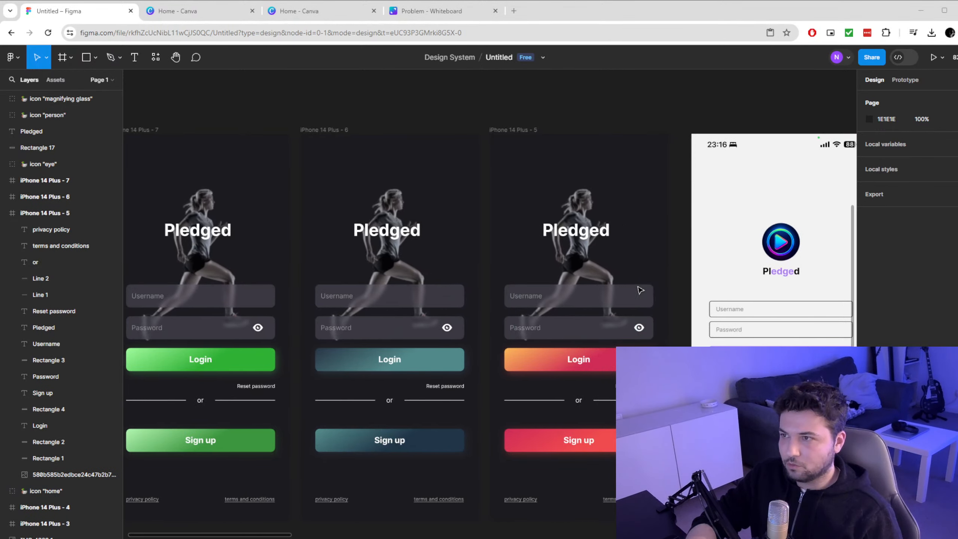
Study the orange-red login design in the iPhone 14 Plus - 5 frame up close and select its Pledged title text
{"action": "scroll", "coordinate": [570, 358], "scroll_direction": "down", "scroll_amount": 3}
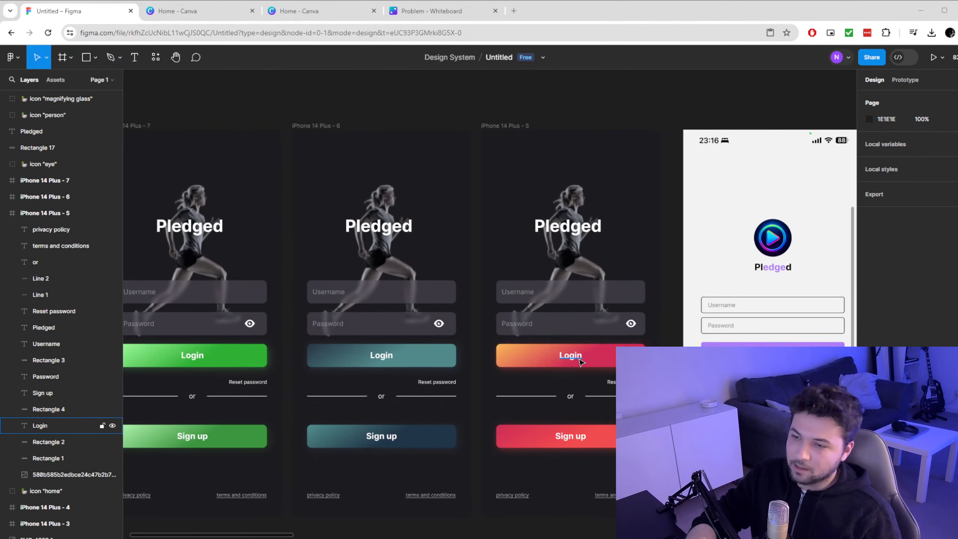
{"action": "scroll", "coordinate": [567, 317], "scroll_direction": "down", "scroll_amount": 4}
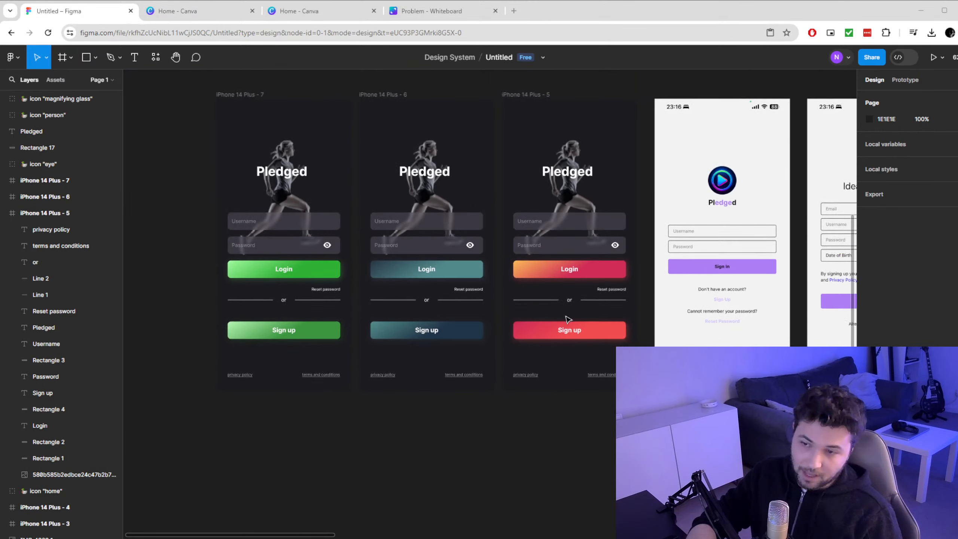
{"action": "scroll", "coordinate": [571, 287], "scroll_direction": "up", "scroll_amount": 5}
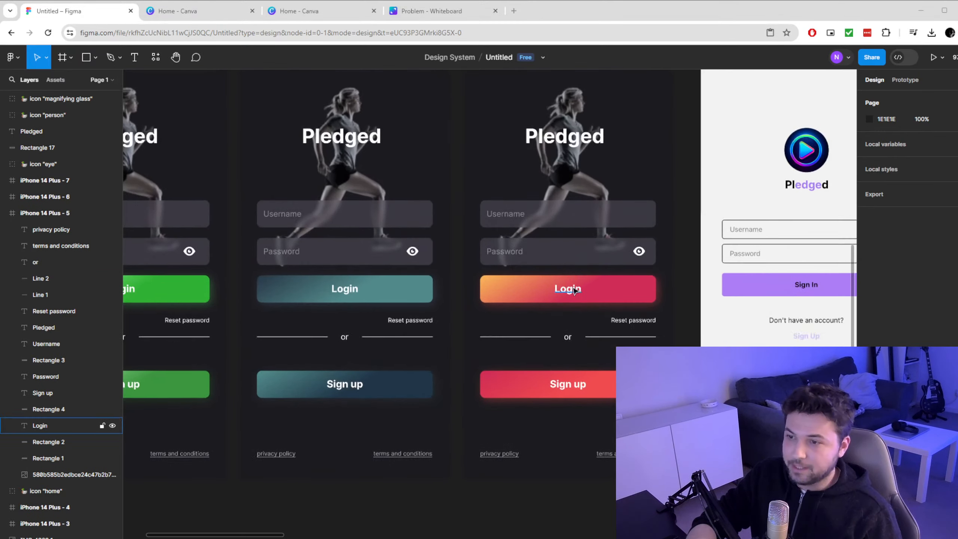
{"action": "scroll", "coordinate": [575, 291], "scroll_direction": "up", "scroll_amount": 2}
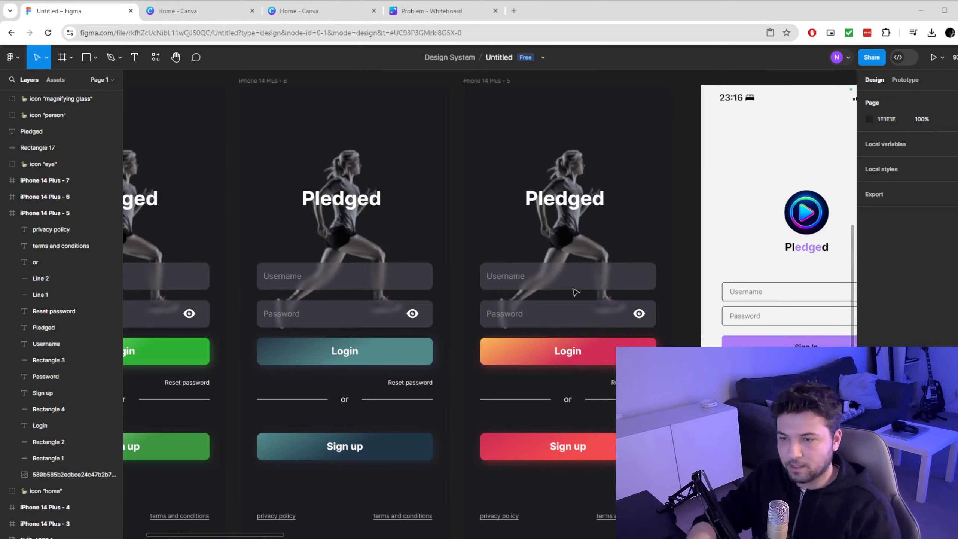
{"action": "left_click", "coordinate": [43, 327]}
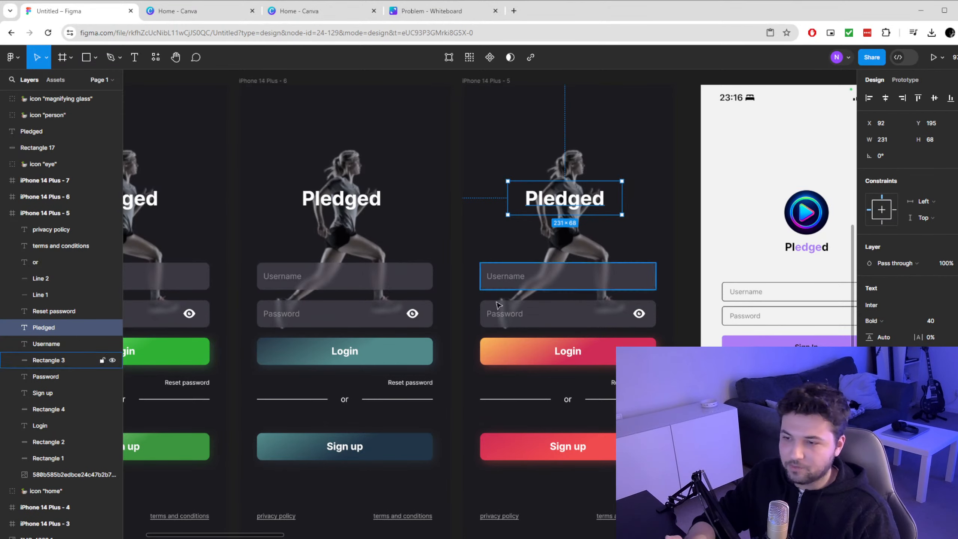
Examine the password field's eye icon in the orange-red login design and the button samples in the frames below the screen row
{"action": "left_click", "coordinate": [639, 313]}
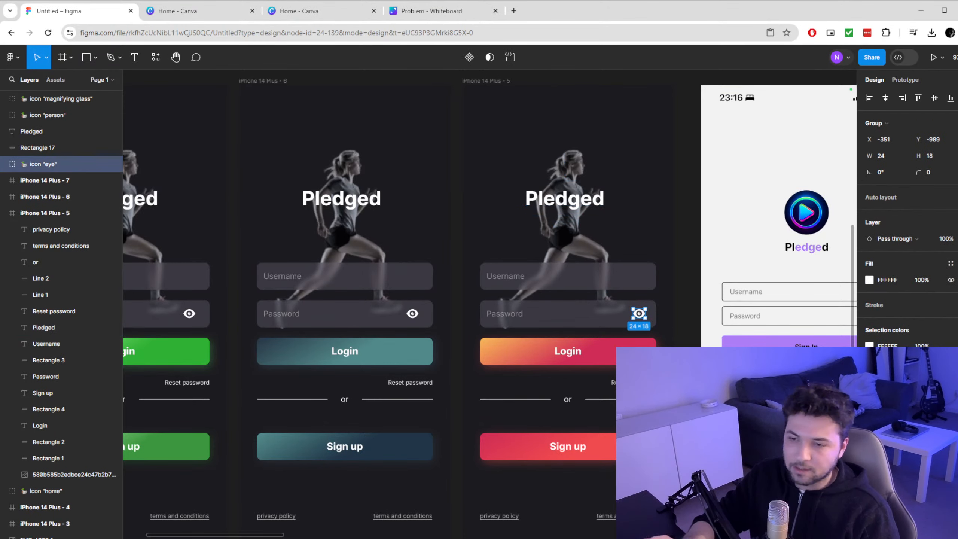
{"action": "left_click", "coordinate": [682, 207]}
{"action": "scroll", "coordinate": [678, 210], "scroll_direction": "down", "scroll_amount": 3}
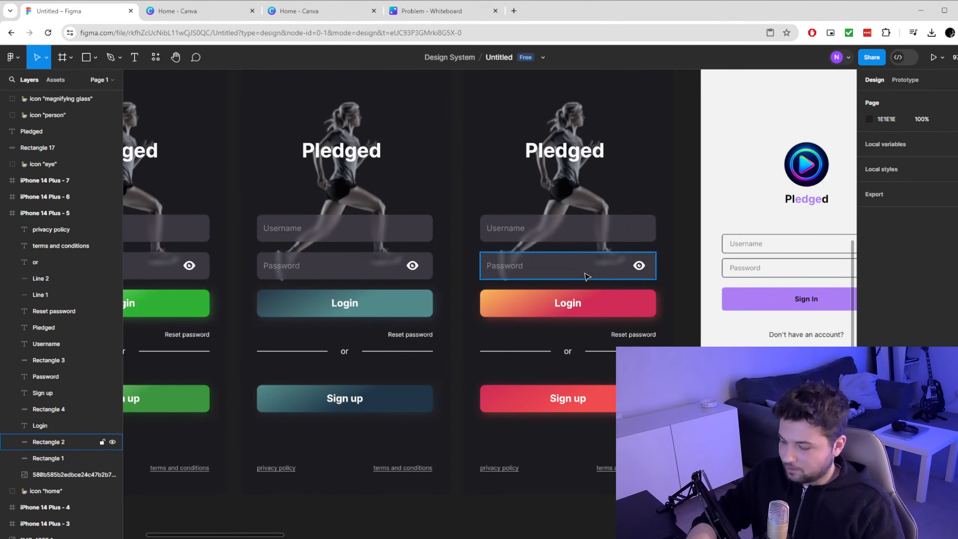
{"action": "scroll", "coordinate": [582, 232], "scroll_direction": "down", "scroll_amount": 2}
{"action": "scroll", "coordinate": [581, 231], "scroll_direction": "up", "scroll_amount": 4}
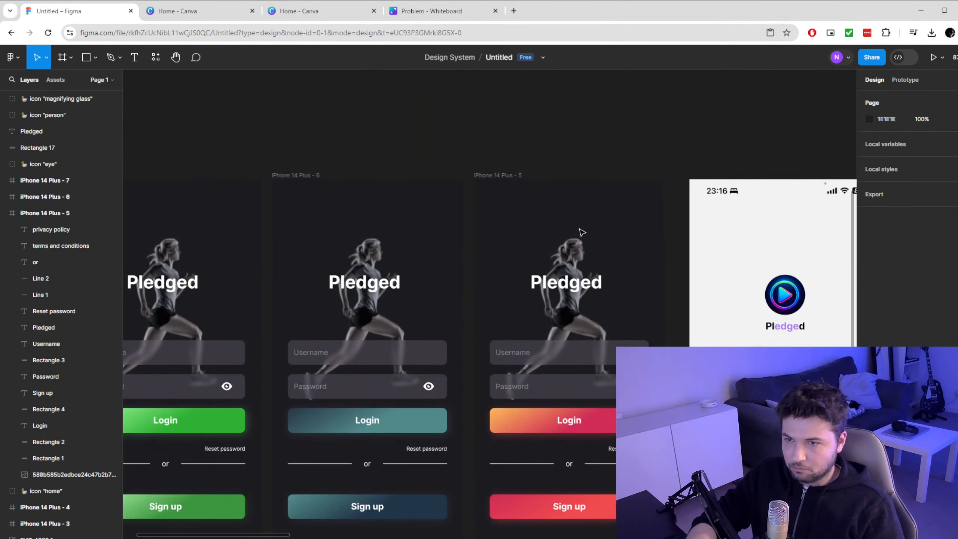
{"action": "scroll", "coordinate": [578, 230], "scroll_direction": "down", "scroll_amount": 2}
{"action": "scroll", "coordinate": [579, 233], "scroll_direction": "down", "scroll_amount": 10}
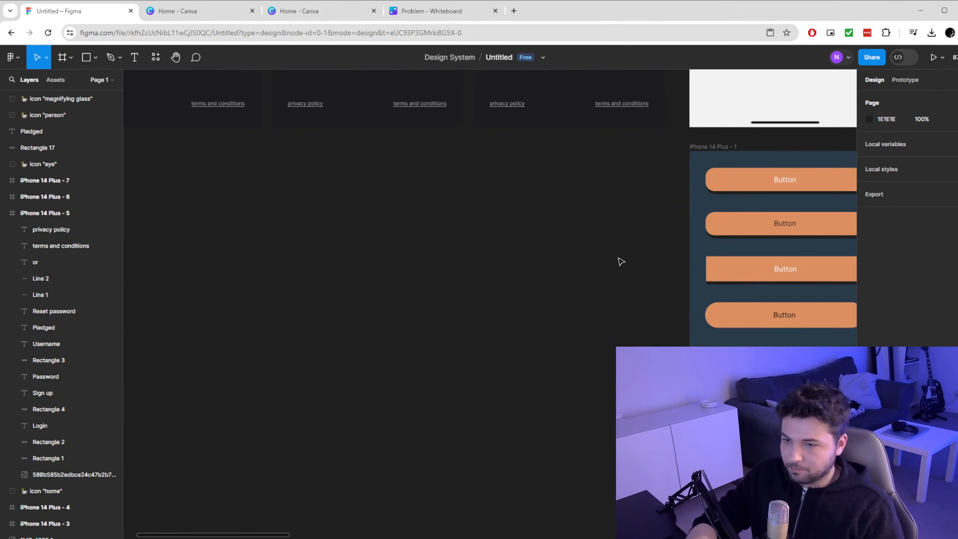
{"action": "scroll", "coordinate": [609, 264], "scroll_direction": "up", "scroll_amount": 4}
{"action": "scroll", "coordinate": [580, 249], "scroll_direction": "right", "scroll_amount": 4}
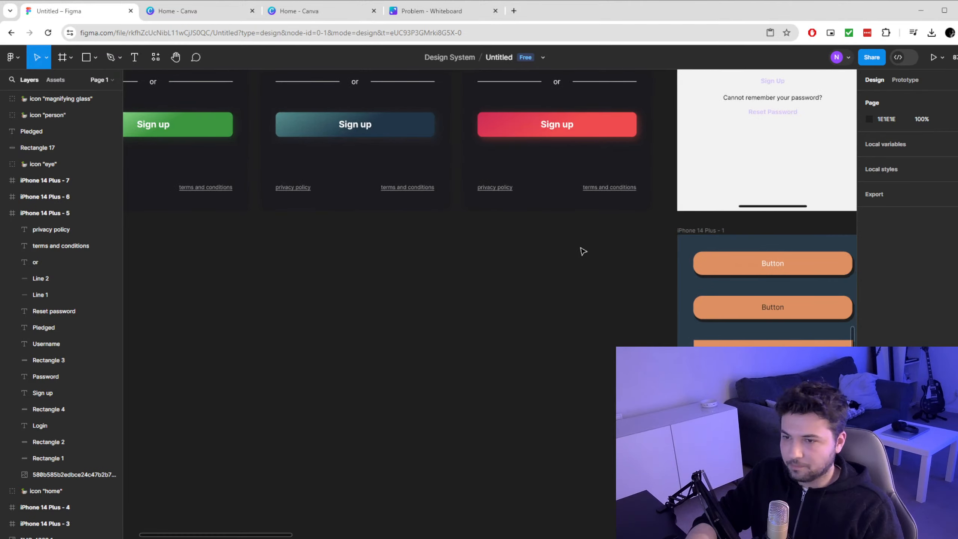
{"action": "scroll", "coordinate": [632, 270], "scroll_direction": "right", "scroll_amount": 3}
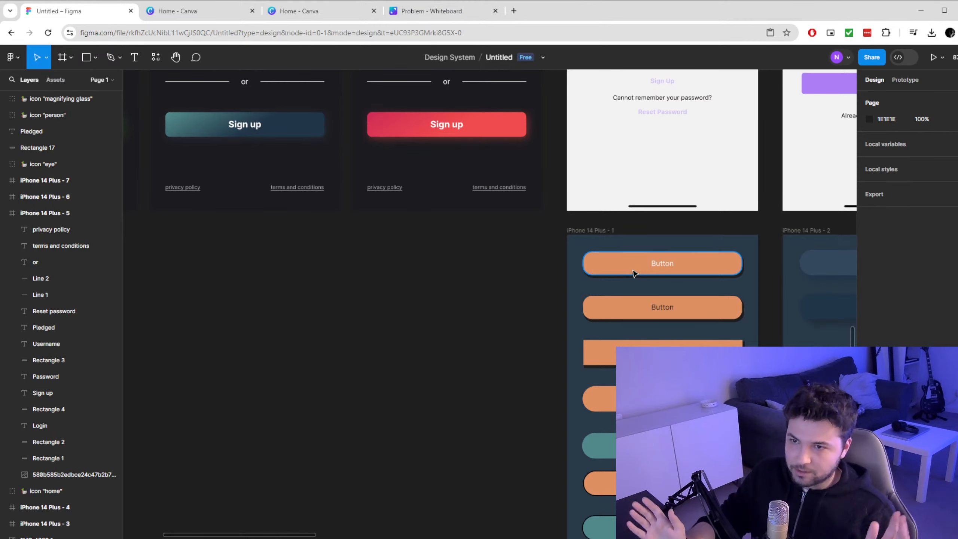
Compare the teal and orange-red dark login redesigns with the original light Pledged sign-in screen beside them
{"action": "scroll", "coordinate": [632, 271], "scroll_direction": "up", "scroll_amount": 5}
{"action": "scroll", "coordinate": [605, 313], "scroll_direction": "up", "scroll_amount": 2}
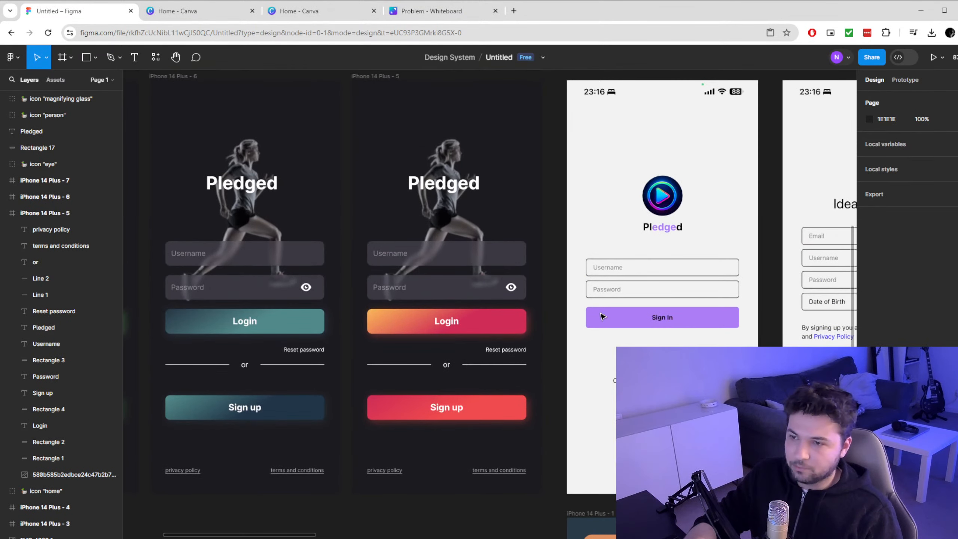
{"action": "scroll", "coordinate": [600, 323], "scroll_direction": "right", "scroll_amount": 3}
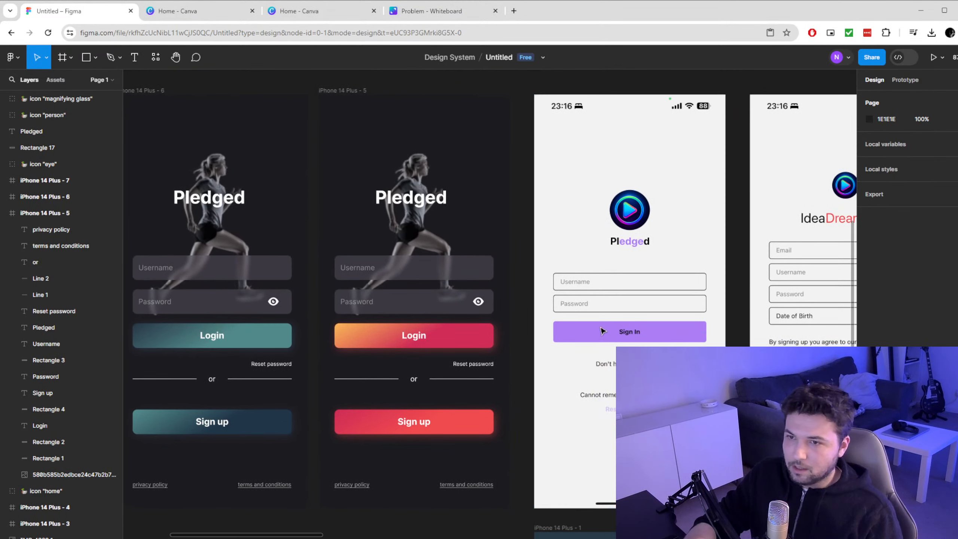
{"action": "scroll", "coordinate": [608, 326], "scroll_direction": "down", "scroll_amount": 3}
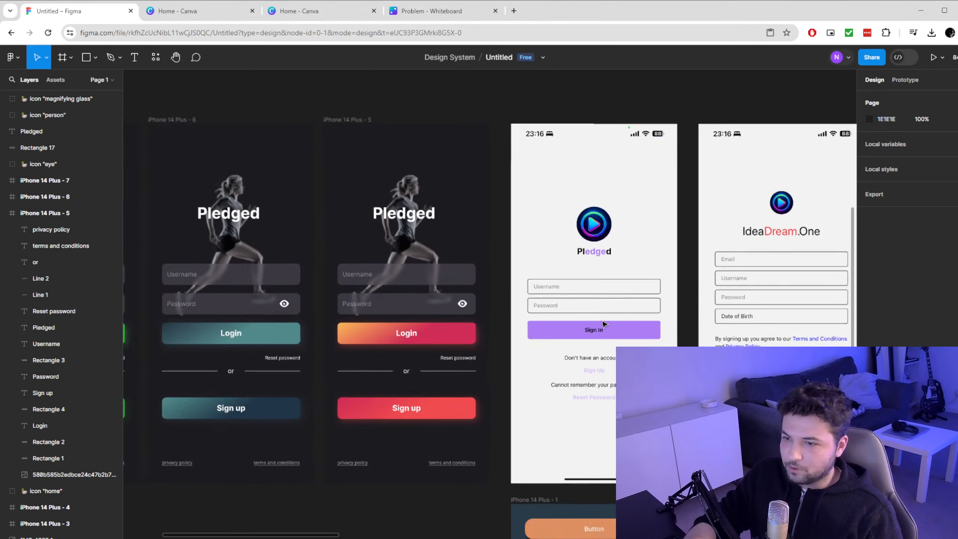
{"action": "scroll", "coordinate": [604, 327], "scroll_direction": "right", "scroll_amount": 4}
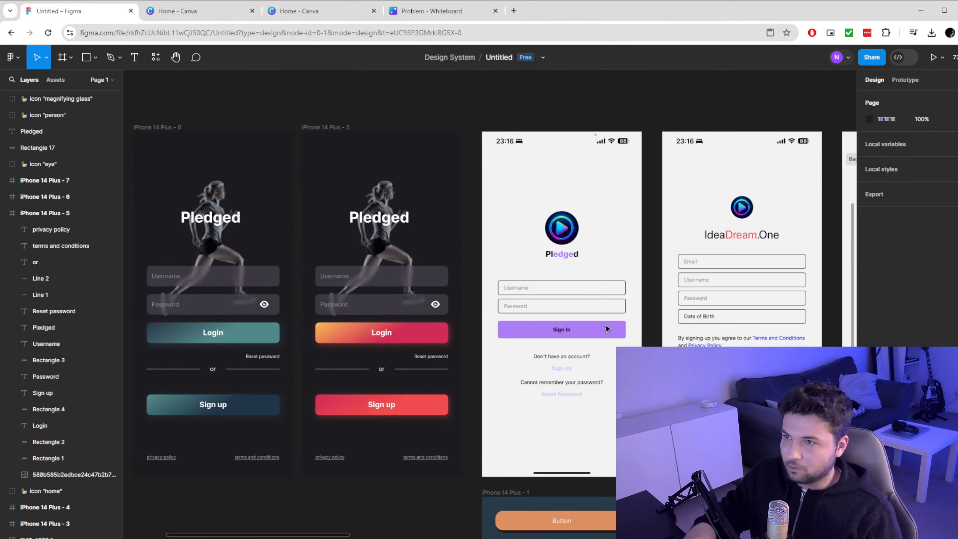
{"action": "scroll", "coordinate": [606, 329], "scroll_direction": "right", "scroll_amount": 1}
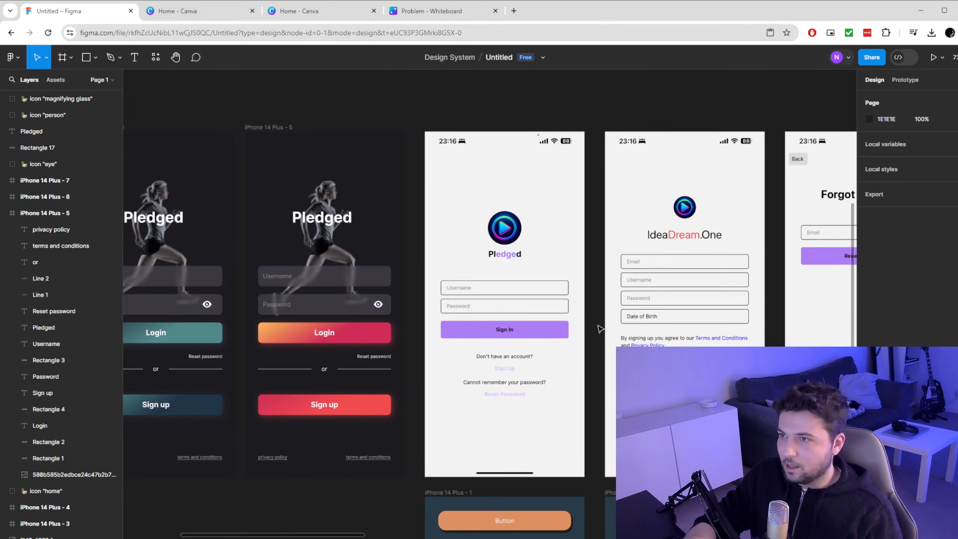
{"action": "scroll", "coordinate": [600, 329], "scroll_direction": "up", "scroll_amount": 2}
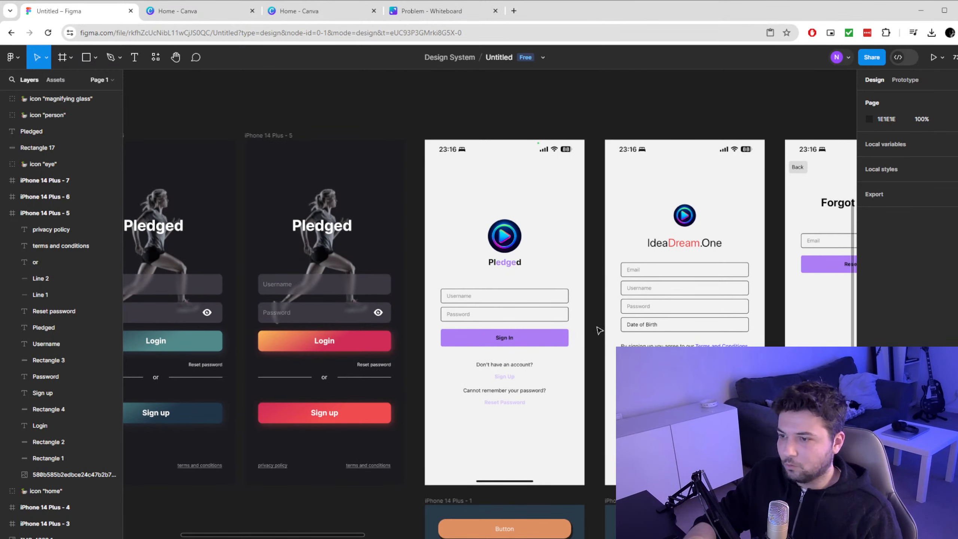
{"action": "scroll", "coordinate": [591, 332], "scroll_direction": "left", "scroll_amount": 1}
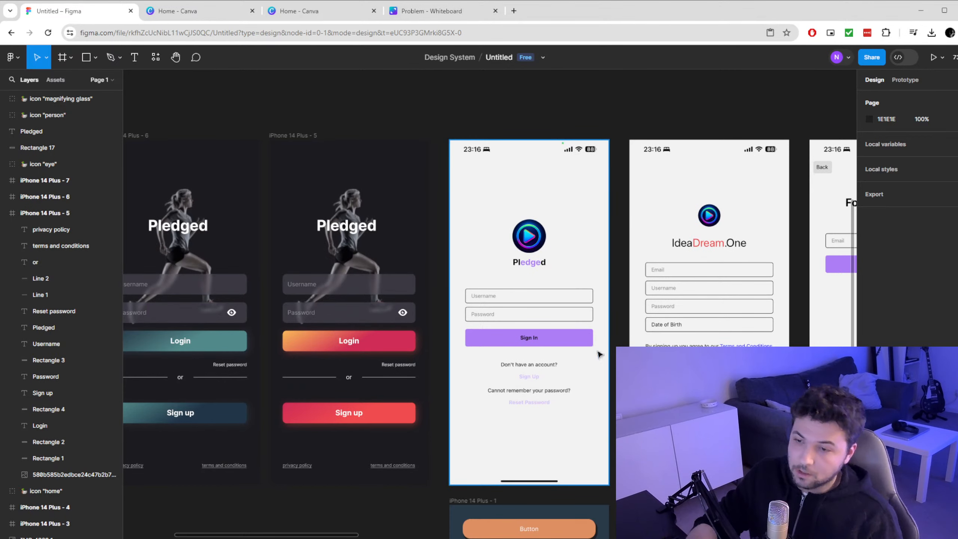
View the original sign-in and IdeaDream.One sign-up forms against the orange-red login design and the button samples beneath them
{"action": "scroll", "coordinate": [586, 412], "scroll_direction": "down", "scroll_amount": 5}
{"action": "scroll", "coordinate": [566, 408], "scroll_direction": "up", "scroll_amount": 6}
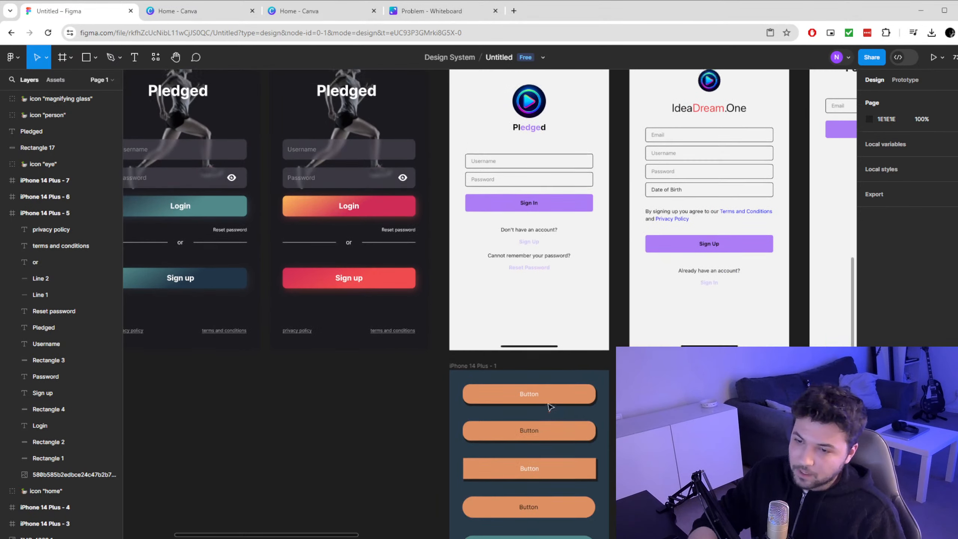
{"action": "scroll", "coordinate": [550, 404], "scroll_direction": "down", "scroll_amount": 3}
{"action": "scroll", "coordinate": [550, 325], "scroll_direction": "right", "scroll_amount": 1}
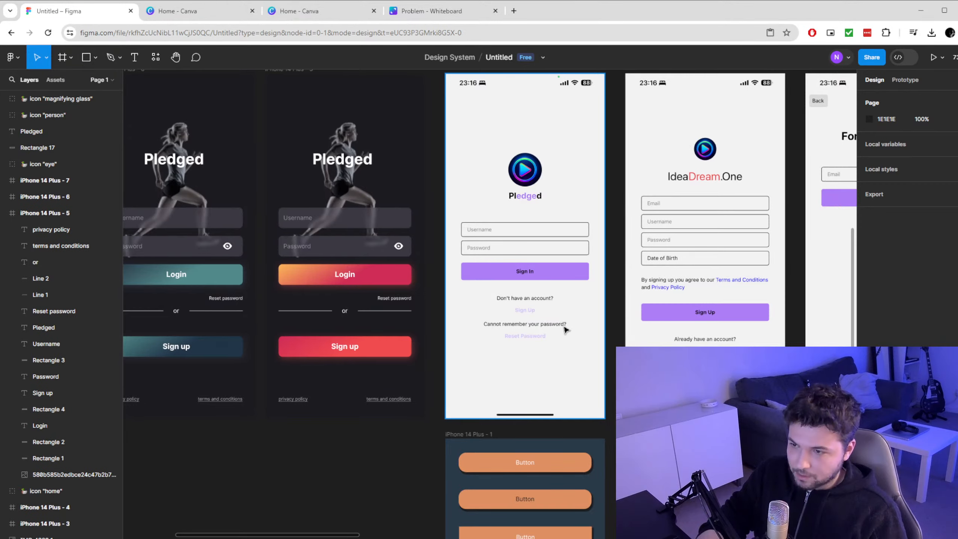
{"action": "scroll", "coordinate": [567, 331], "scroll_direction": "right", "scroll_amount": 1}
{"action": "scroll", "coordinate": [565, 332], "scroll_direction": "up", "scroll_amount": 1}
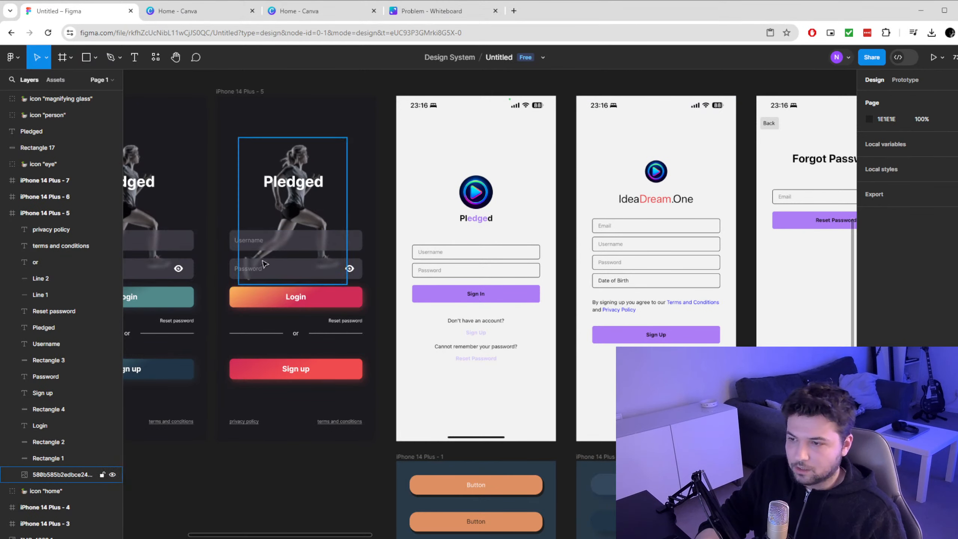
{"action": "scroll", "coordinate": [325, 389], "scroll_direction": "right", "scroll_amount": 1}
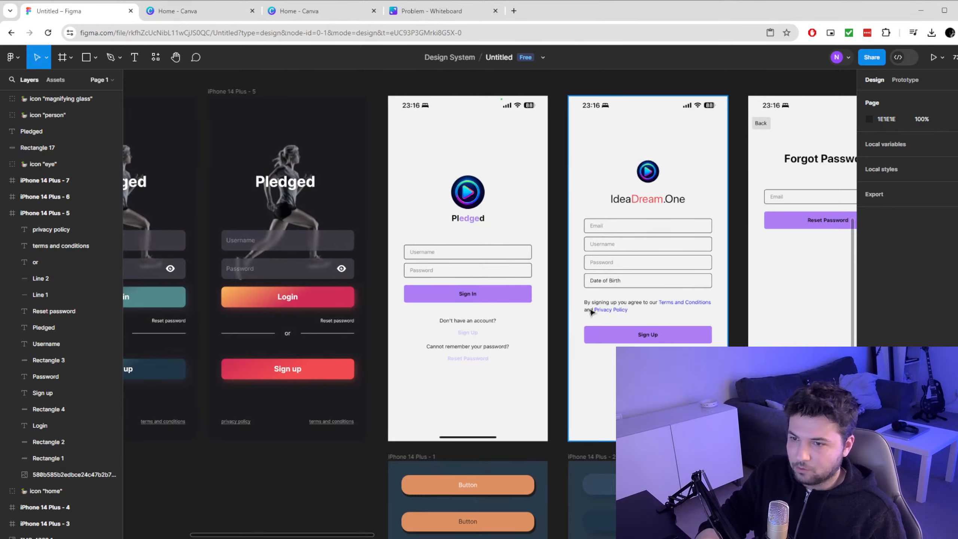
{"action": "scroll", "coordinate": [245, 381], "scroll_direction": "up", "scroll_amount": 1}
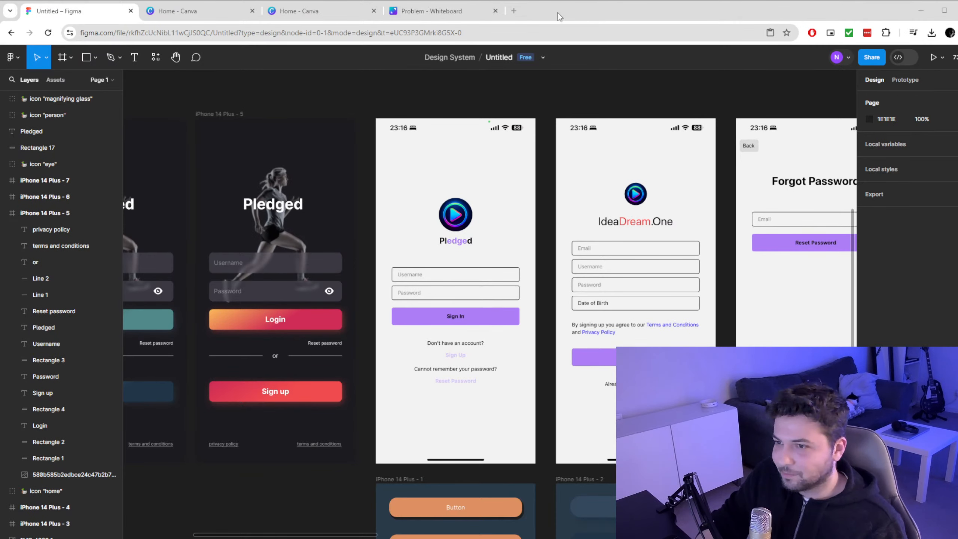
Search Google for "geospatial webmap app" in a new browser tab
{"action": "left_click", "coordinate": [513, 11]}
{"action": "type", "text": "geospatial webmap app"}
{"action": "key", "text": "Return"}
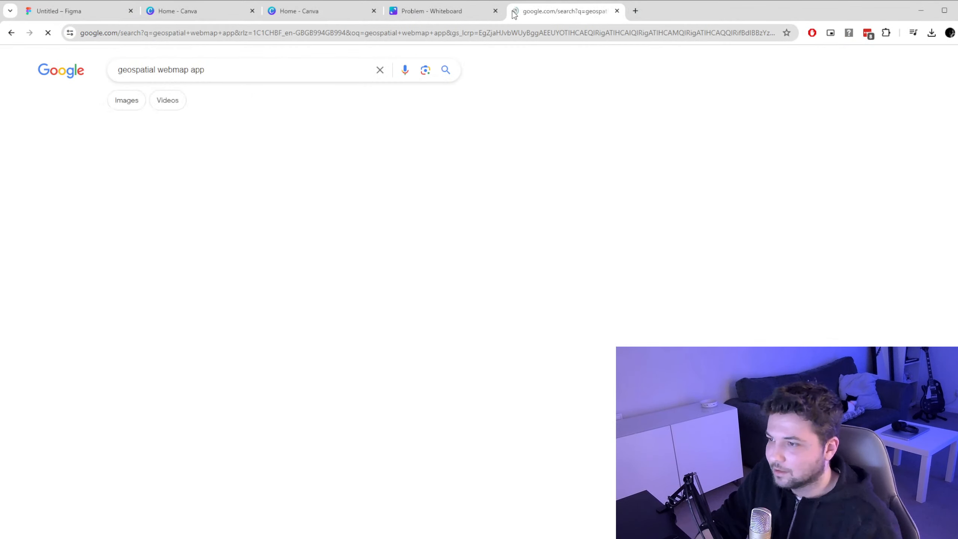
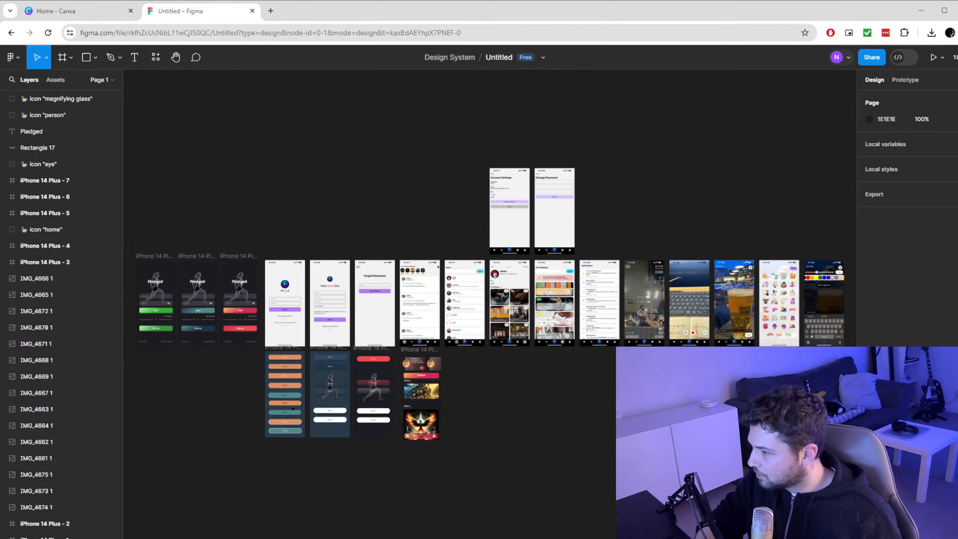
Look over the whole board of original app screens, dark login variants and button samples
{"action": "scroll", "coordinate": [490, 304], "scroll_direction": "up", "scroll_amount": 5}
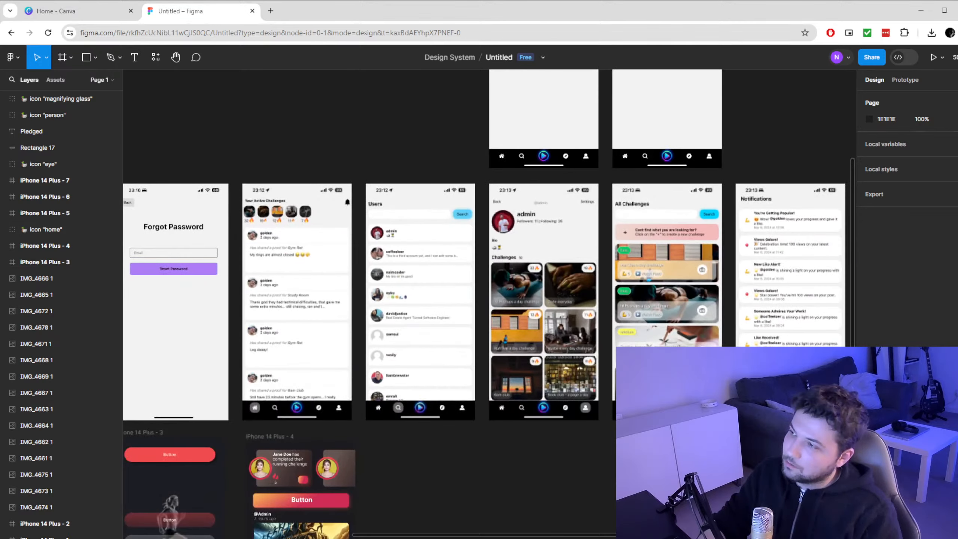
{"action": "scroll", "coordinate": [491, 305], "scroll_direction": "down", "scroll_amount": 6}
{"action": "scroll", "coordinate": [490, 305], "scroll_direction": "up", "scroll_amount": 2}
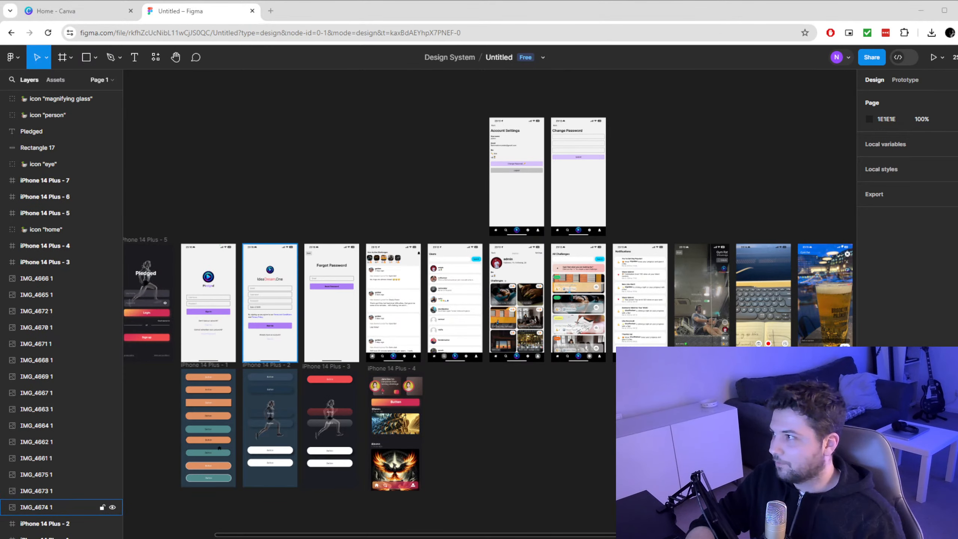
{"action": "scroll", "coordinate": [228, 303], "scroll_direction": "left", "scroll_amount": 1}
{"action": "scroll", "coordinate": [228, 303], "scroll_direction": "left", "scroll_amount": 1}
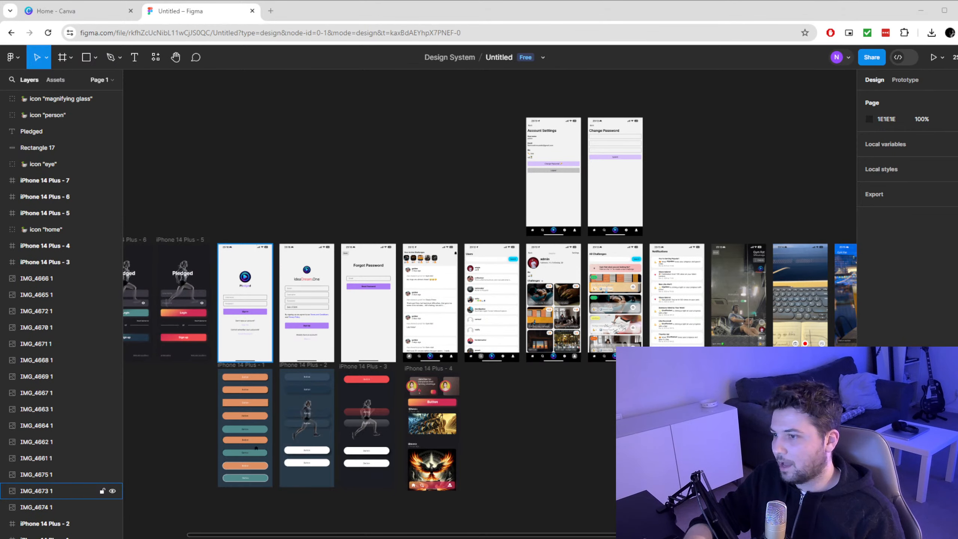
{"action": "scroll", "coordinate": [228, 303], "scroll_direction": "left", "scroll_amount": 3}
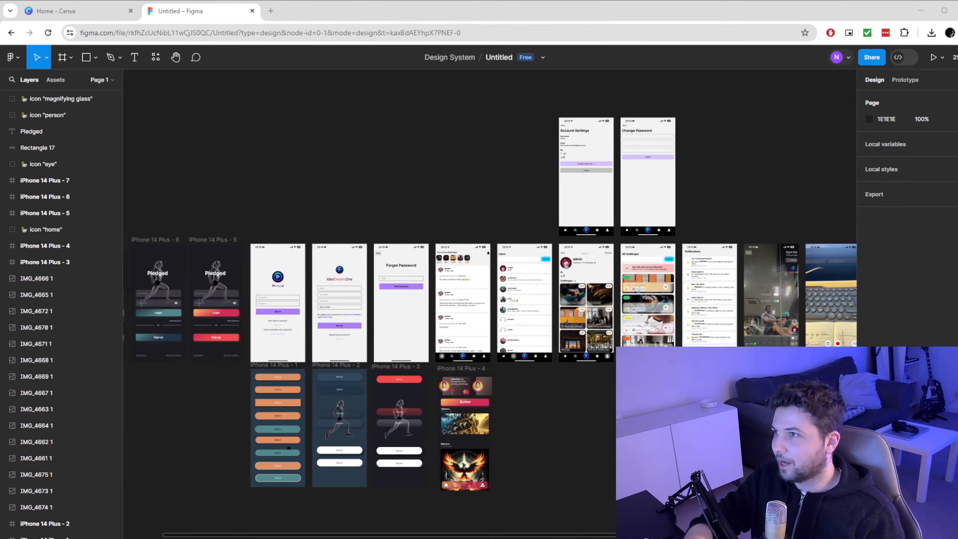
{"action": "scroll", "coordinate": [229, 303], "scroll_direction": "left", "scroll_amount": 1}
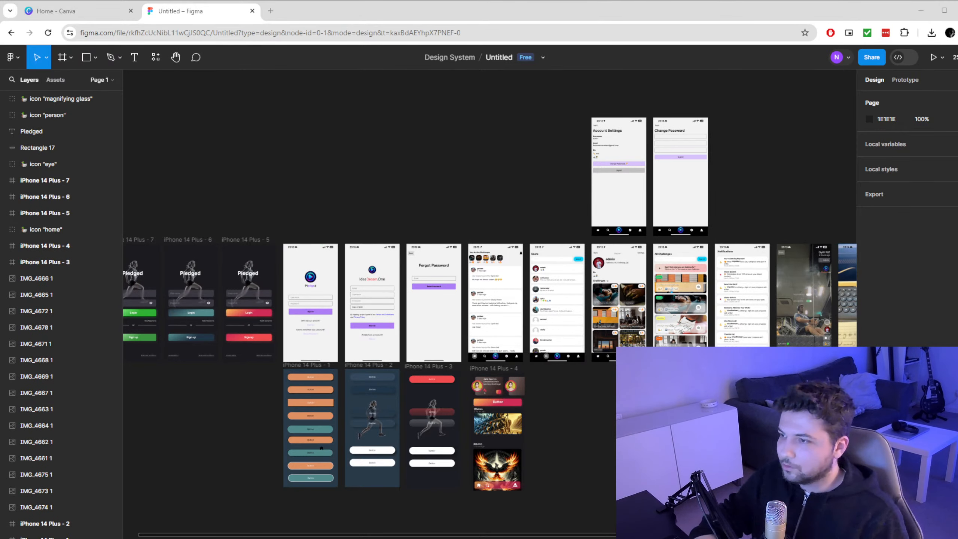
Duplicate the orange-red login frame iPhone 14 Plus - 5 and place the copy above the original Pledged sign-in screen
{"action": "scroll", "coordinate": [241, 270], "scroll_direction": "up", "scroll_amount": 5}
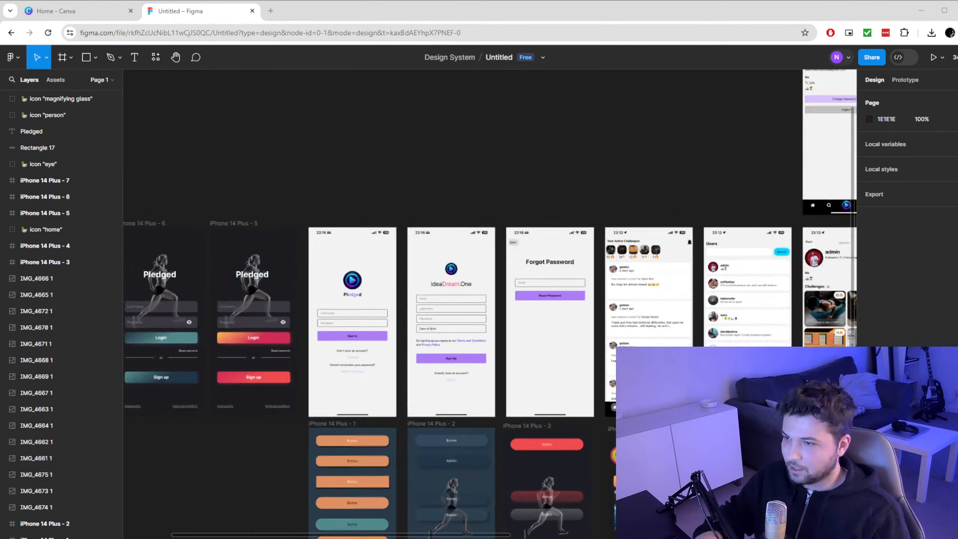
{"action": "left_click", "coordinate": [232, 199]}
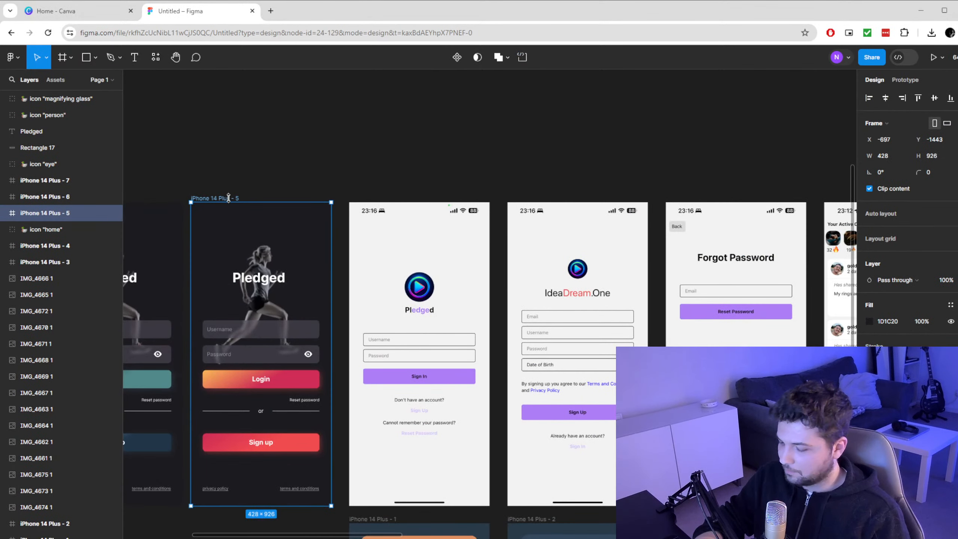
{"action": "key", "text": "ctrl+d"}
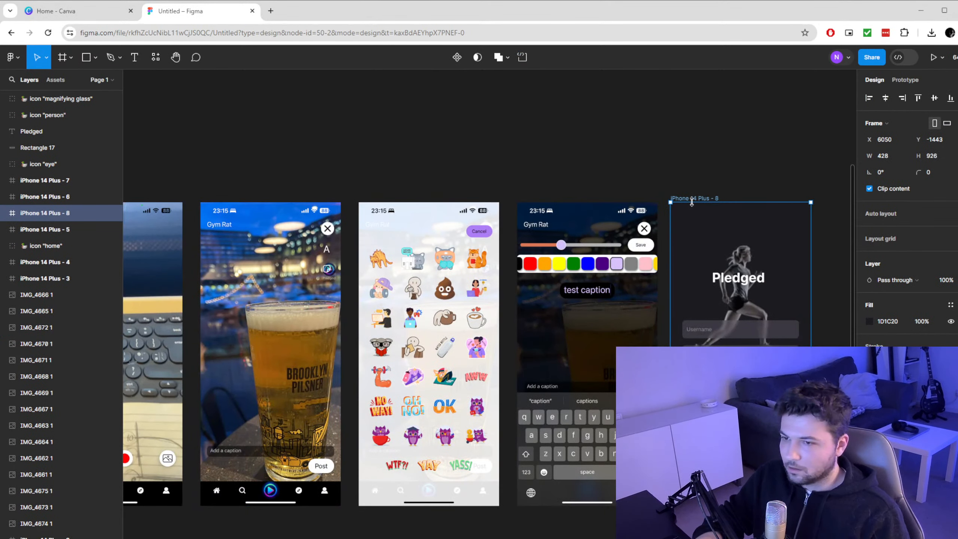
{"action": "left_click_drag", "start_coordinate": [696, 200], "coordinate": [426, 176]}
{"action": "left_click", "coordinate": [603, 288]}
Move the original IdeaDream.One sign-up screenshot out of the row to X 264, Y -2423, directly beside the duplicated login frame
{"action": "scroll", "coordinate": [602, 289], "scroll_direction": "down", "scroll_amount": 3}
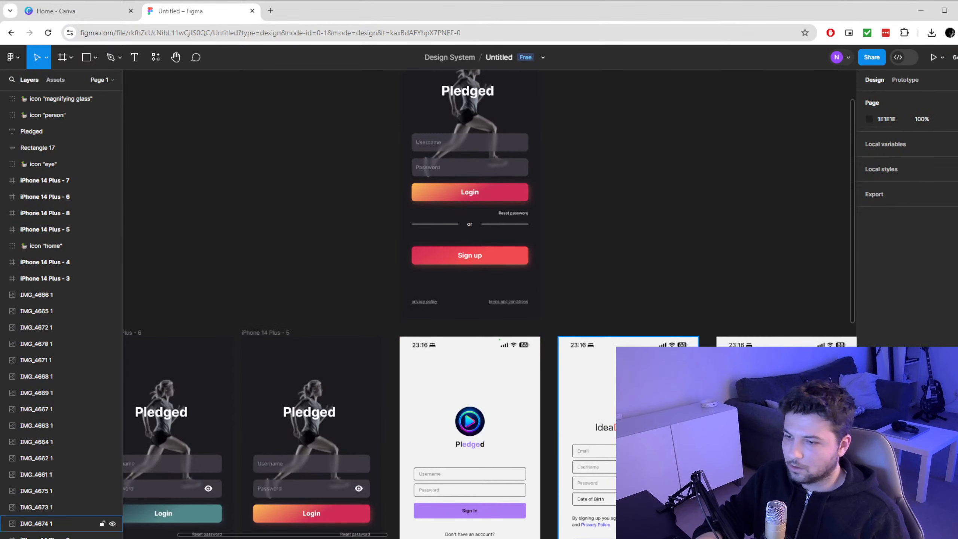
{"action": "left_click_drag", "start_coordinate": [629, 401], "coordinate": [643, 140]}
{"action": "scroll", "coordinate": [625, 295], "scroll_direction": "up", "scroll_amount": 3}
{"action": "left_click_drag", "start_coordinate": [637, 323], "coordinate": [620, 266]}
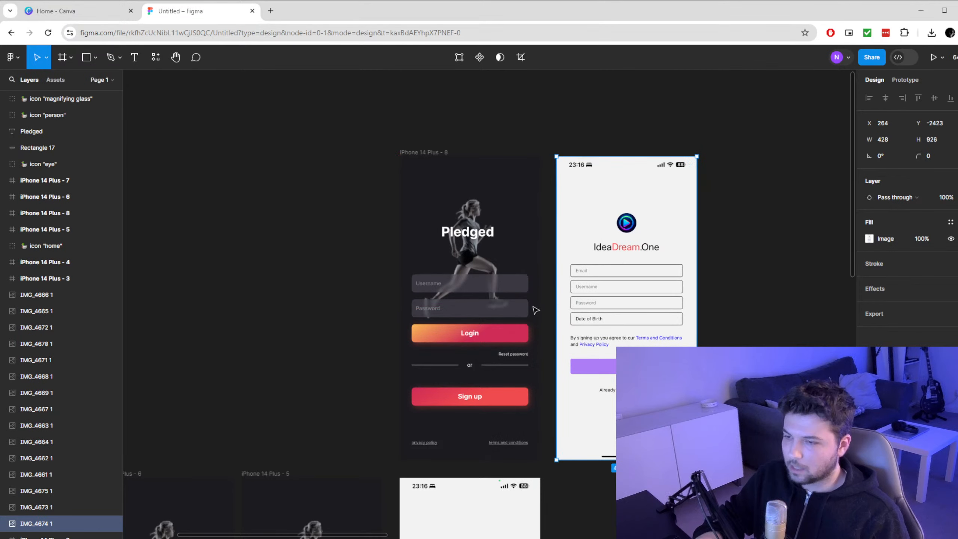
Move the Pledged title in the duplicated login frame straight up to about Y 106, level with the runner's head
{"action": "scroll", "coordinate": [494, 352], "scroll_direction": "right", "scroll_amount": 3}
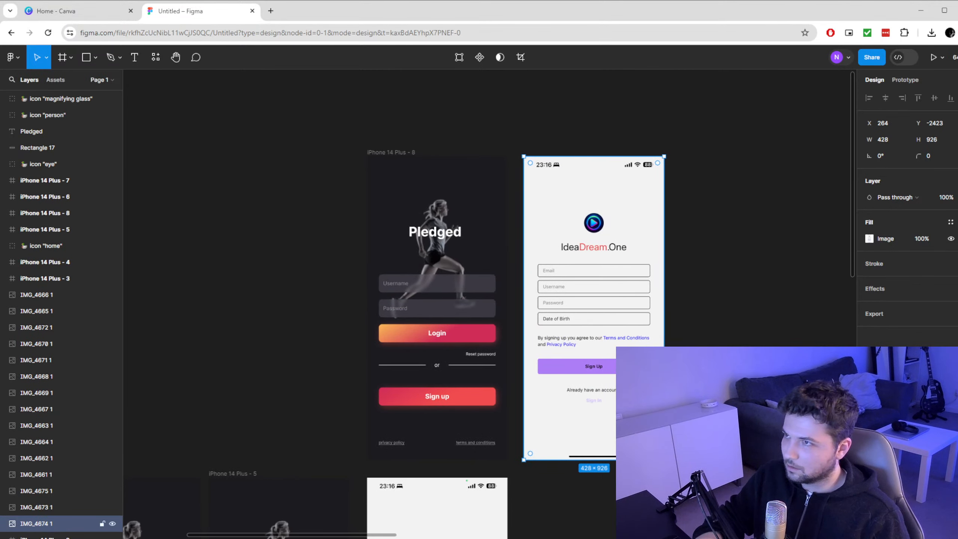
{"action": "scroll", "coordinate": [494, 352], "scroll_direction": "up", "scroll_amount": 3}
{"action": "scroll", "coordinate": [492, 349], "scroll_direction": "up", "scroll_amount": 1}
{"action": "scroll", "coordinate": [496, 349], "scroll_direction": "up", "scroll_amount": 2}
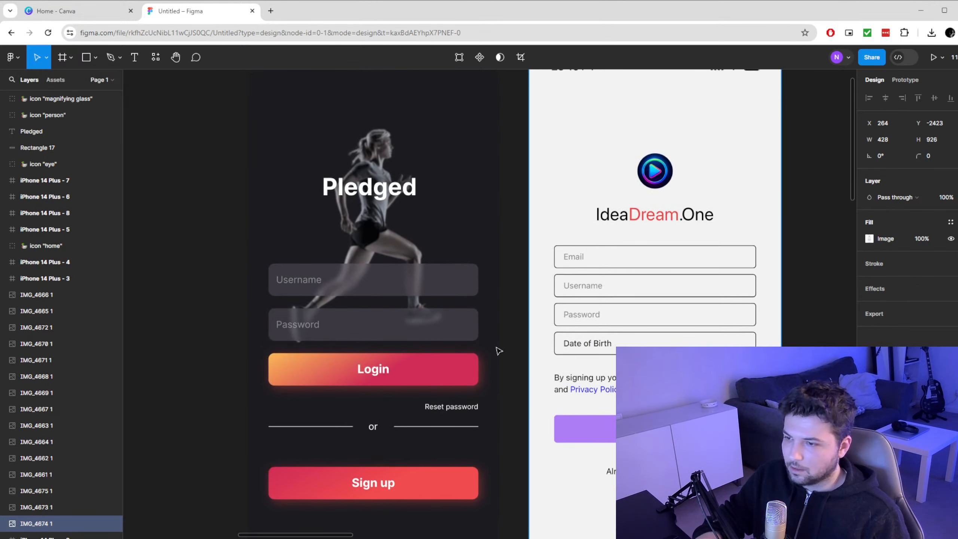
{"action": "scroll", "coordinate": [500, 351], "scroll_direction": "right", "scroll_amount": 1}
{"action": "scroll", "coordinate": [415, 321], "scroll_direction": "right", "scroll_amount": 3}
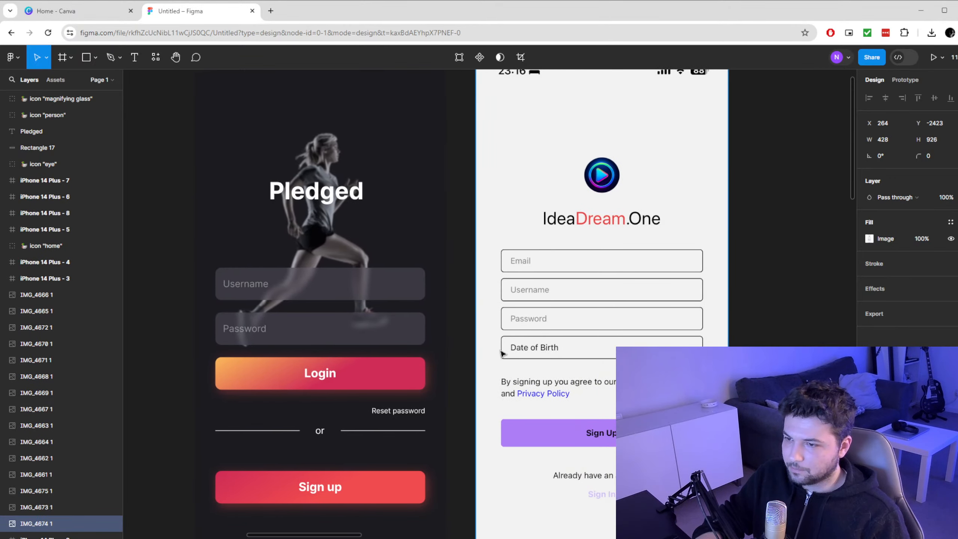
{"action": "left_click", "coordinate": [307, 288]}
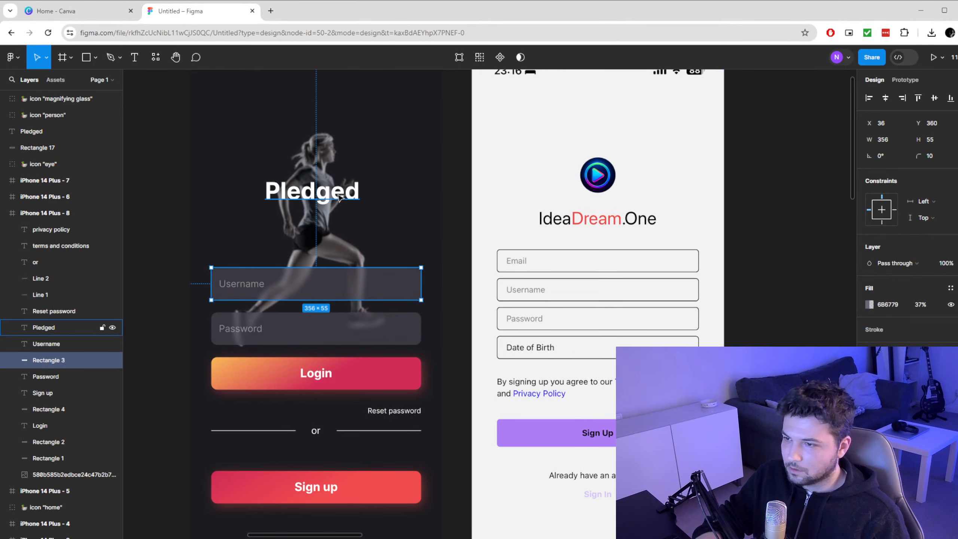
{"action": "left_click_drag", "start_coordinate": [341, 196], "coordinate": [341, 143]}
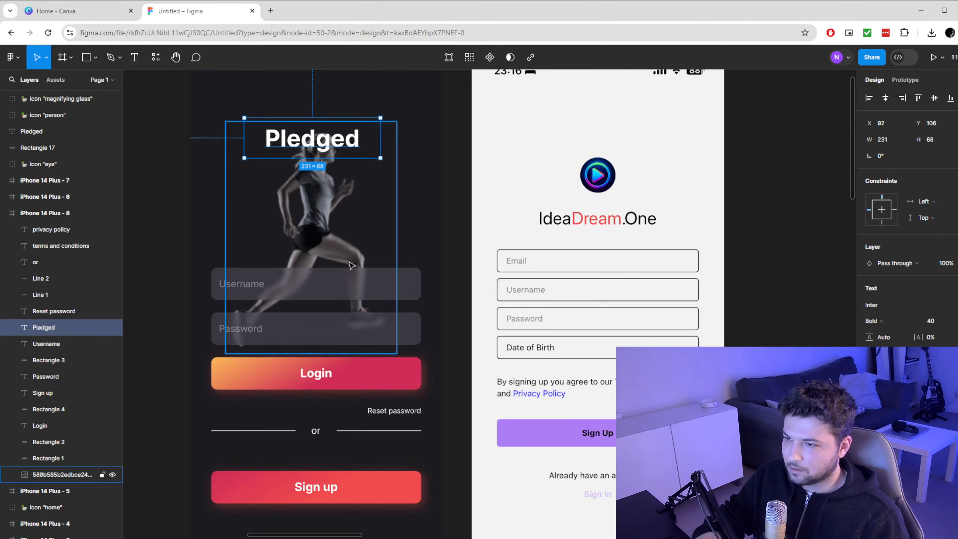
Move the Username field and the Password field, each with its label, up beneath the Pledged title in the duplicated frame
{"action": "left_click_drag", "start_coordinate": [353, 294], "coordinate": [349, 193]}
{"action": "key", "text": "ctrl+z"}
{"action": "left_click_drag", "start_coordinate": [219, 250], "coordinate": [248, 290]}
{"action": "left_click_drag", "start_coordinate": [288, 282], "coordinate": [291, 185]}
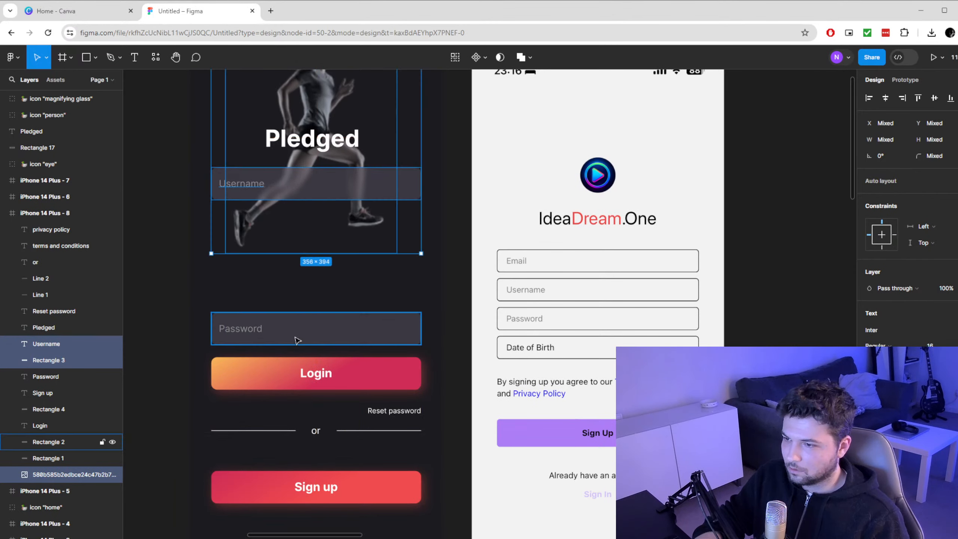
{"action": "left_click_drag", "start_coordinate": [295, 338], "coordinate": [293, 261]}
{"action": "key", "text": "ctrl+z"}
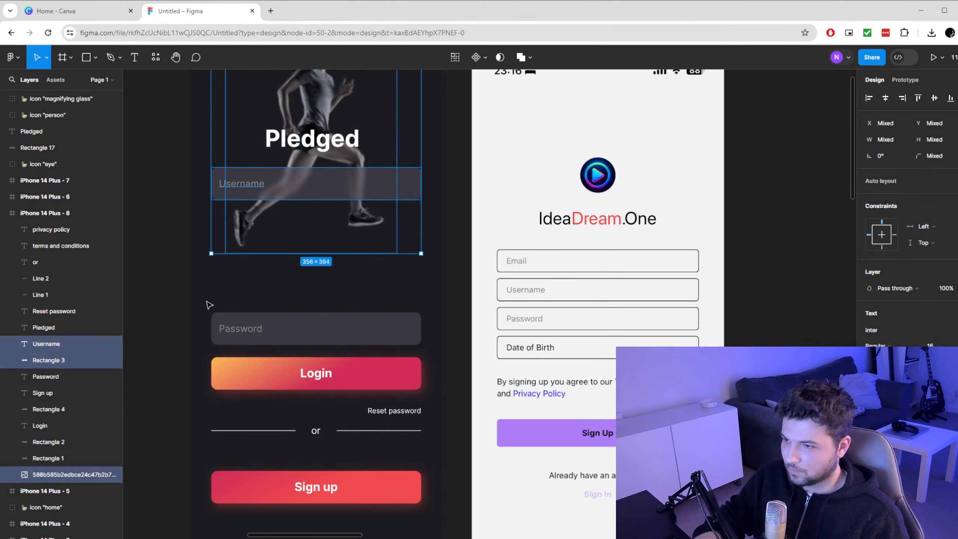
{"action": "left_click_drag", "start_coordinate": [207, 296], "coordinate": [298, 235]}
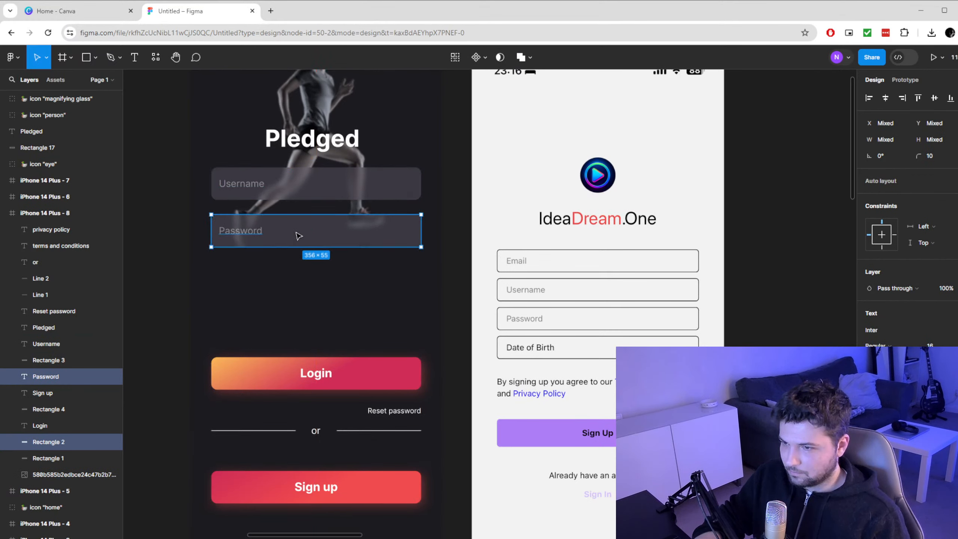
Change the first field's placeholder text to "Email" and the second field's placeholder text to "User name"
{"action": "left_click", "coordinate": [241, 183]}
{"action": "double_click", "coordinate": [241, 184]}
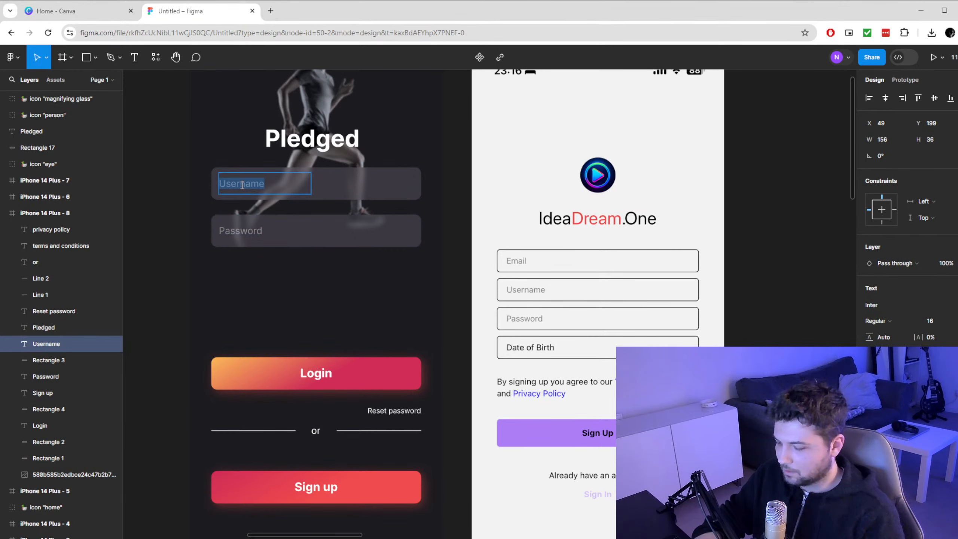
{"action": "type", "text": "Email"}
{"action": "double_click", "coordinate": [245, 231]}
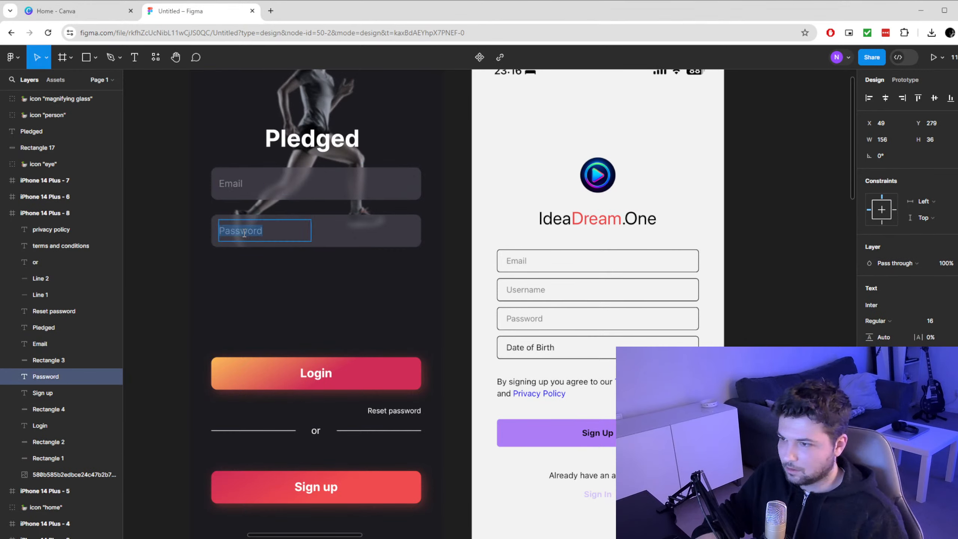
{"action": "type", "text": "UserName"}
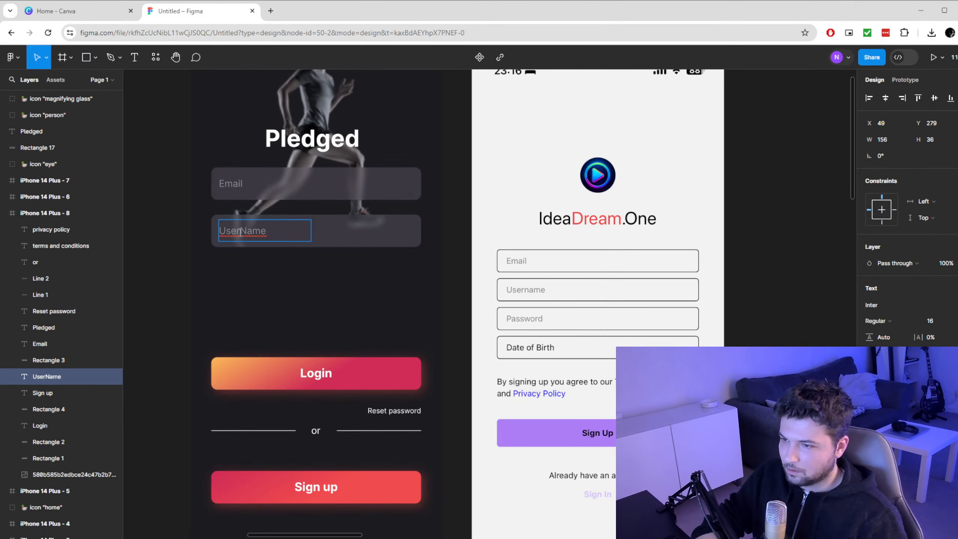
{"action": "left_click_drag", "start_coordinate": [241, 232], "coordinate": [284, 231]}
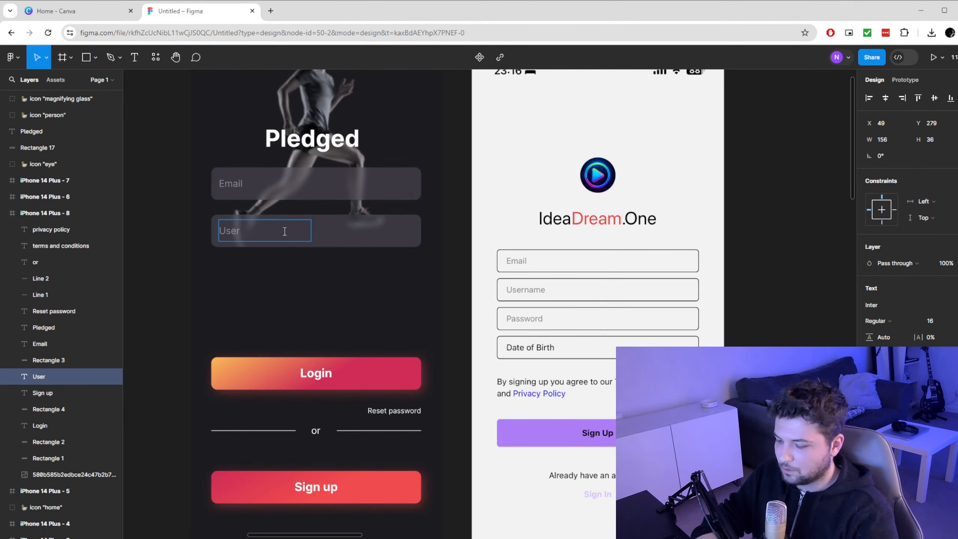
{"action": "type", "text": "name"}
{"action": "key", "text": "Escape"}
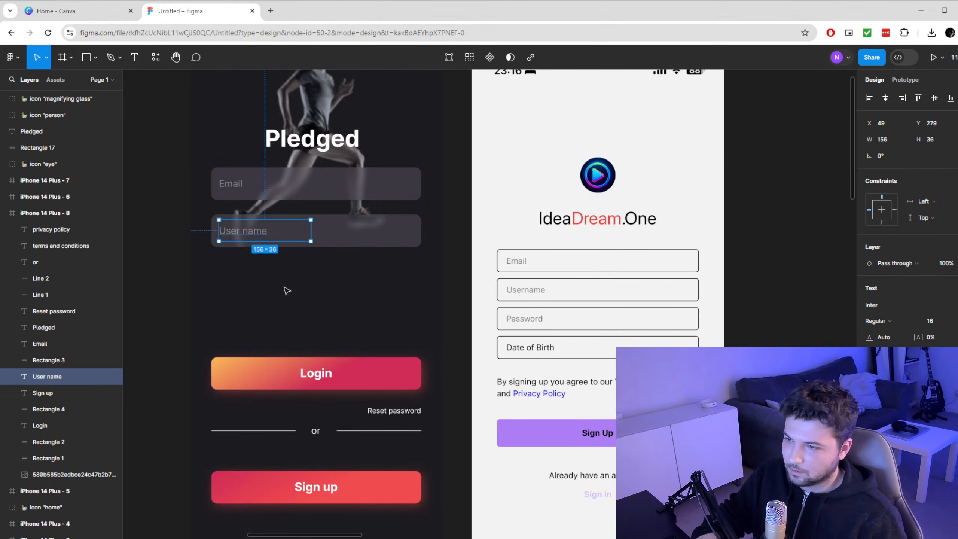
{"action": "left_click", "coordinate": [364, 241]}
{"action": "left_click_drag", "start_coordinate": [179, 268], "coordinate": [251, 235]}
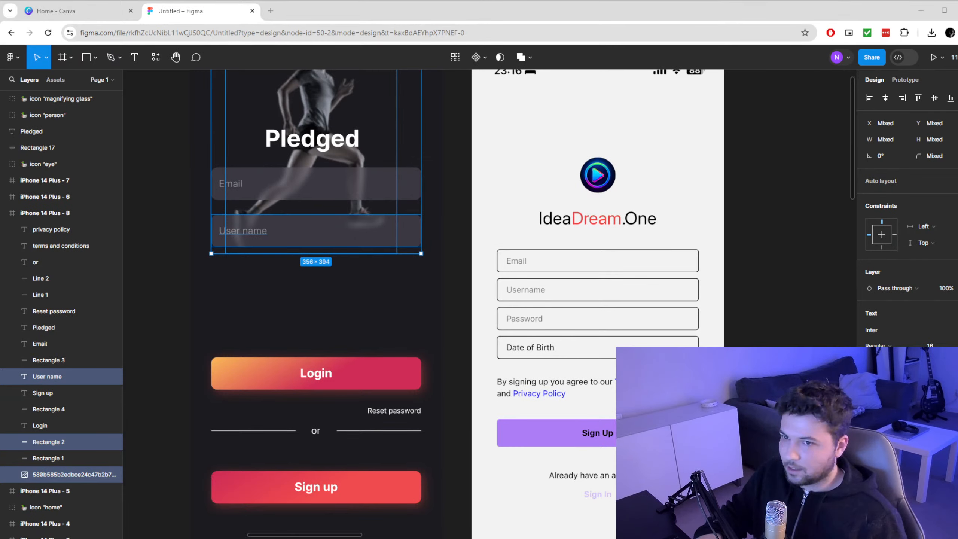
Open the Apple Developer account page in a new browser tab
{"action": "key", "text": "ctrl+t"}
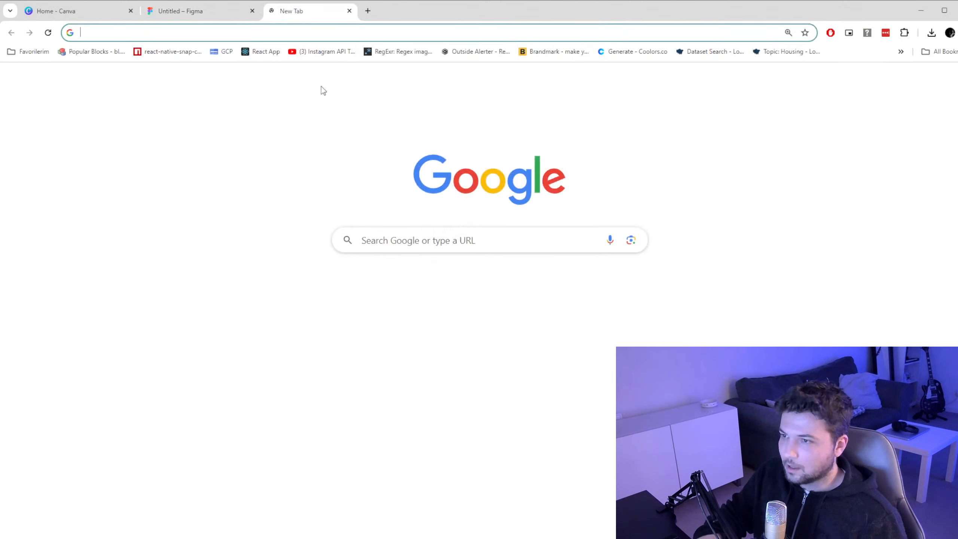
{"action": "type", "text": "app"}
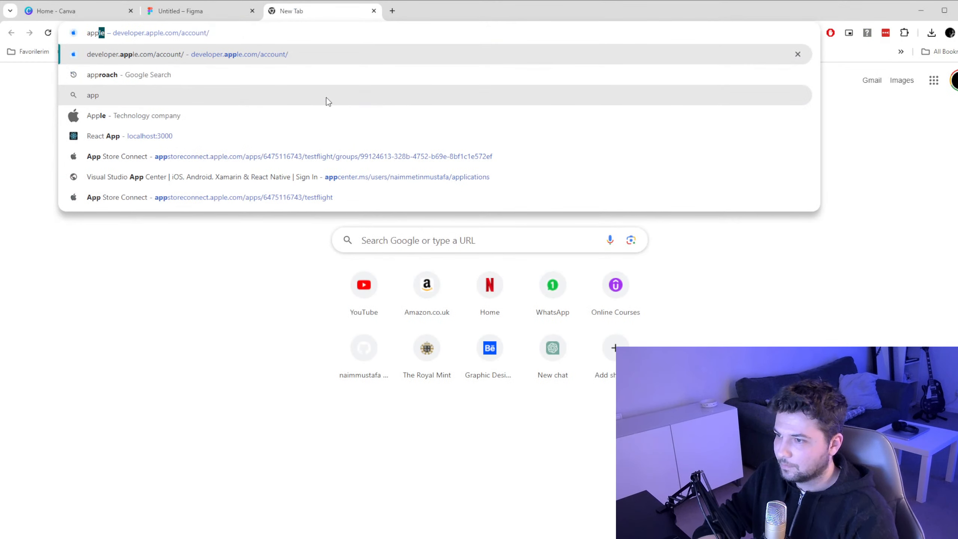
{"action": "key", "text": "Down"}
{"action": "key", "text": "Up"}
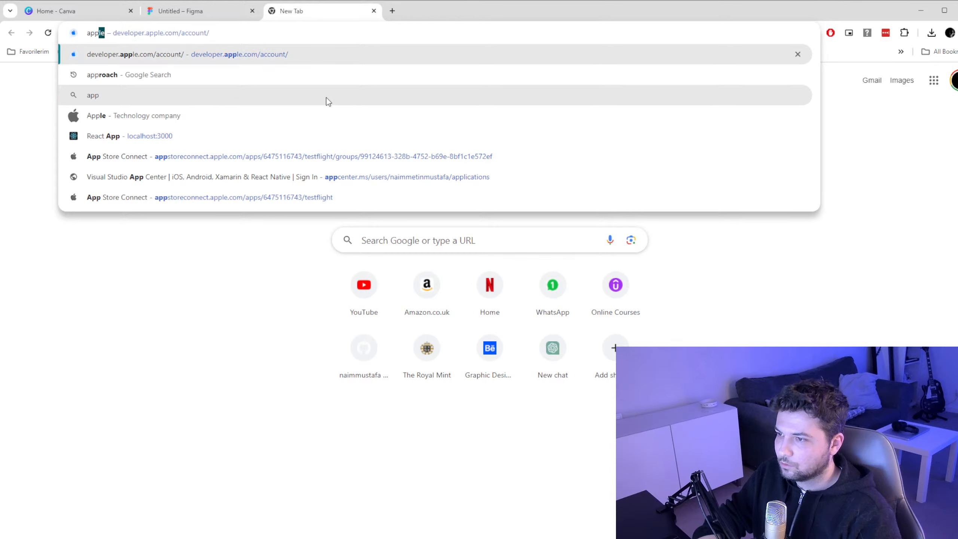
{"action": "key", "text": "Return"}
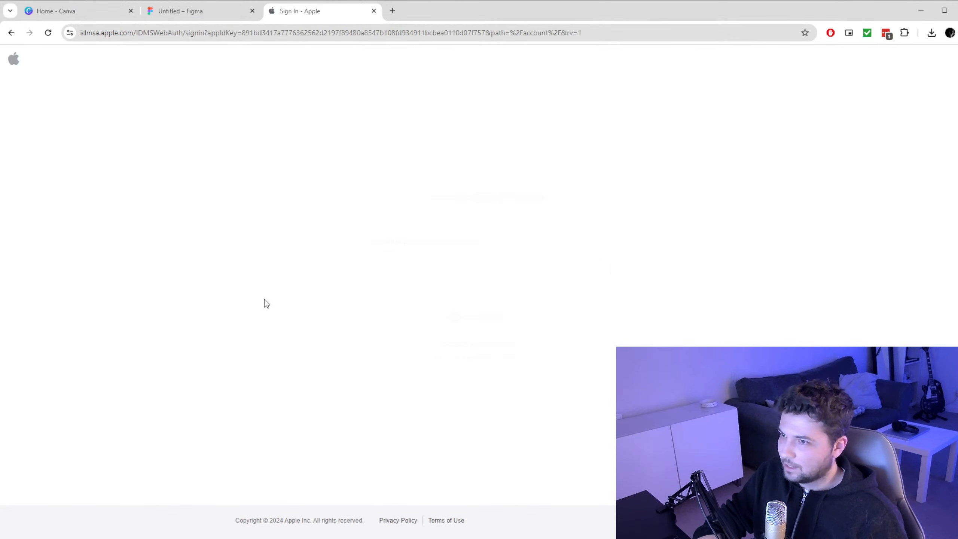
Sign in with the account password, view IdeaDreamOne's external TestFlight group in App Store Connect, and return to the Figma design
{"action": "left_click", "coordinate": [388, 274]}
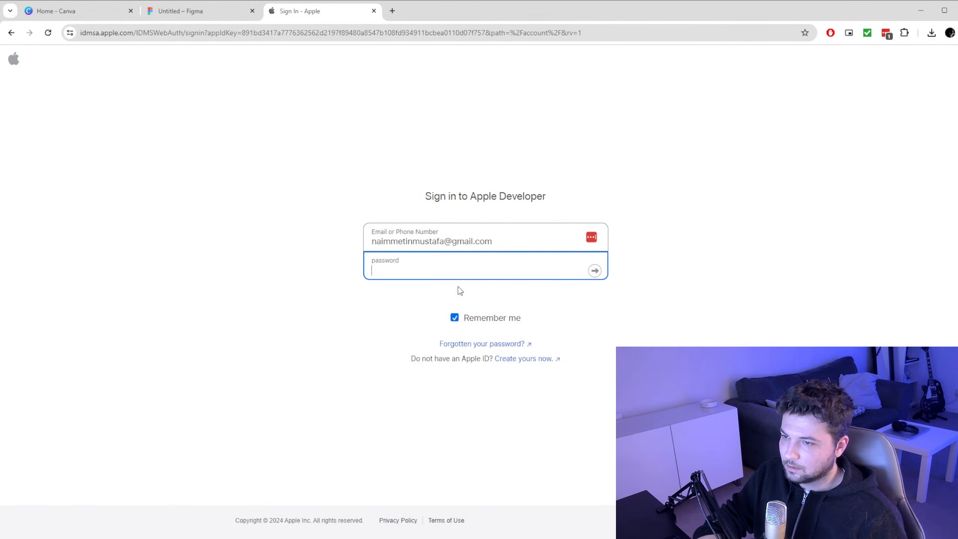
{"action": "left_click", "coordinate": [593, 273]}
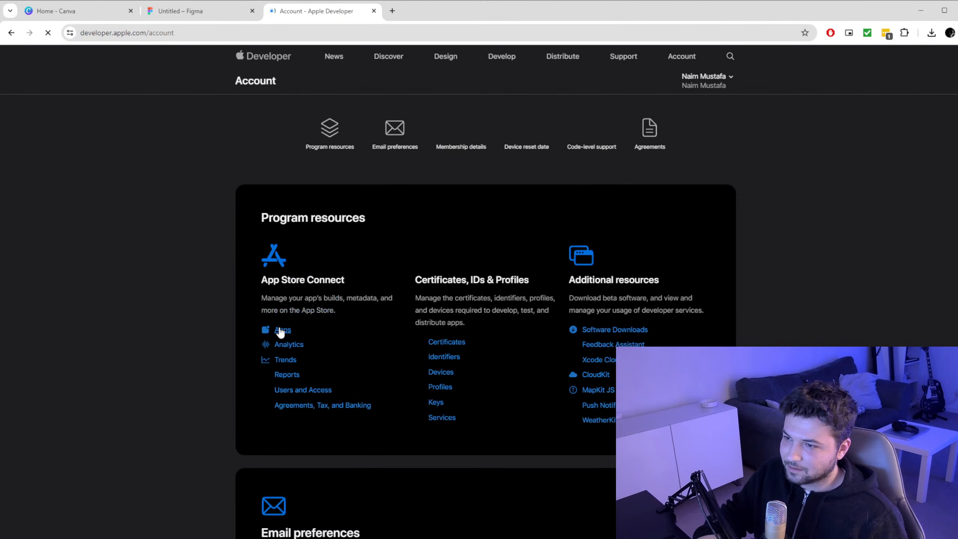
{"action": "left_click", "coordinate": [283, 329]}
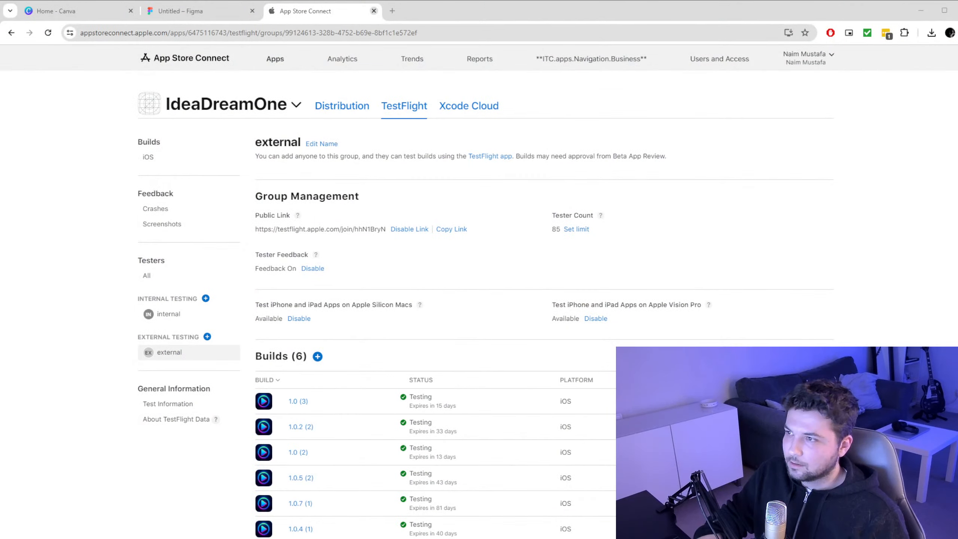
{"action": "key", "text": "ctrl+w"}
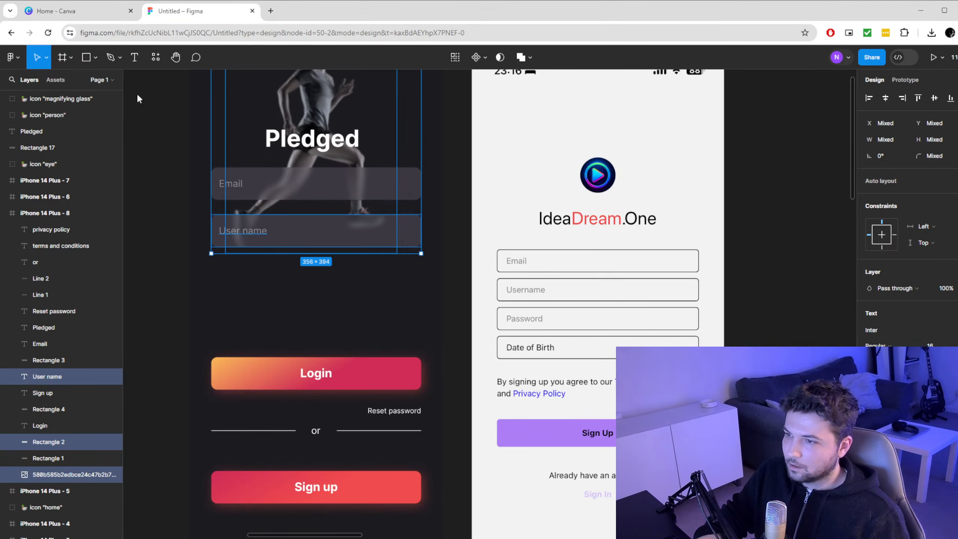
{"action": "scroll", "coordinate": [331, 251], "scroll_direction": "up", "scroll_amount": 2}
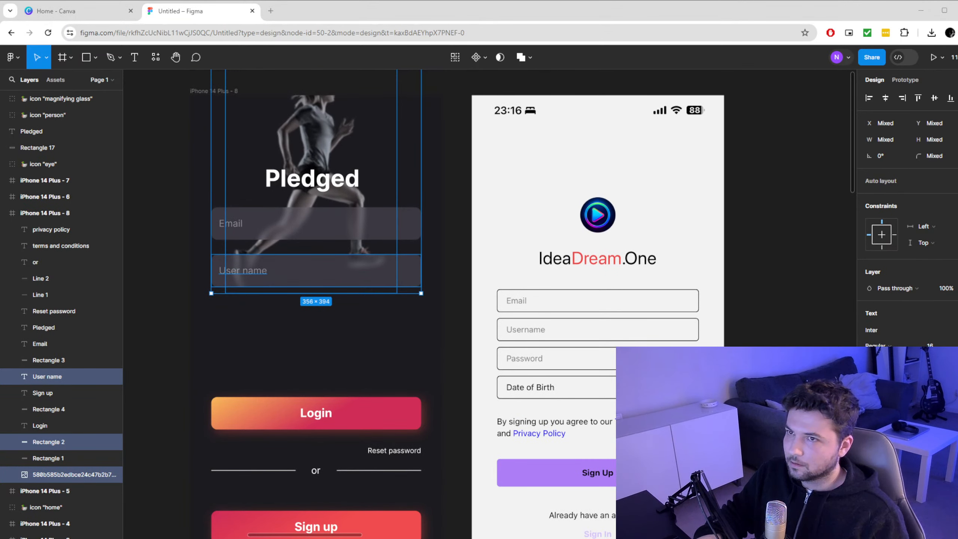
{"action": "left_click", "coordinate": [184, 255]}
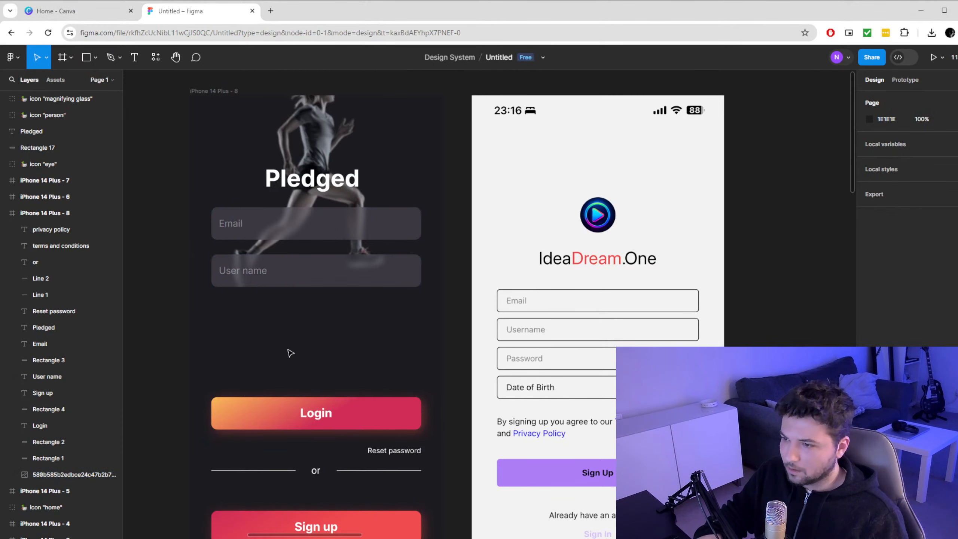
{"action": "scroll", "coordinate": [339, 348], "scroll_direction": "down", "scroll_amount": 1}
{"action": "left_click", "coordinate": [275, 284]}
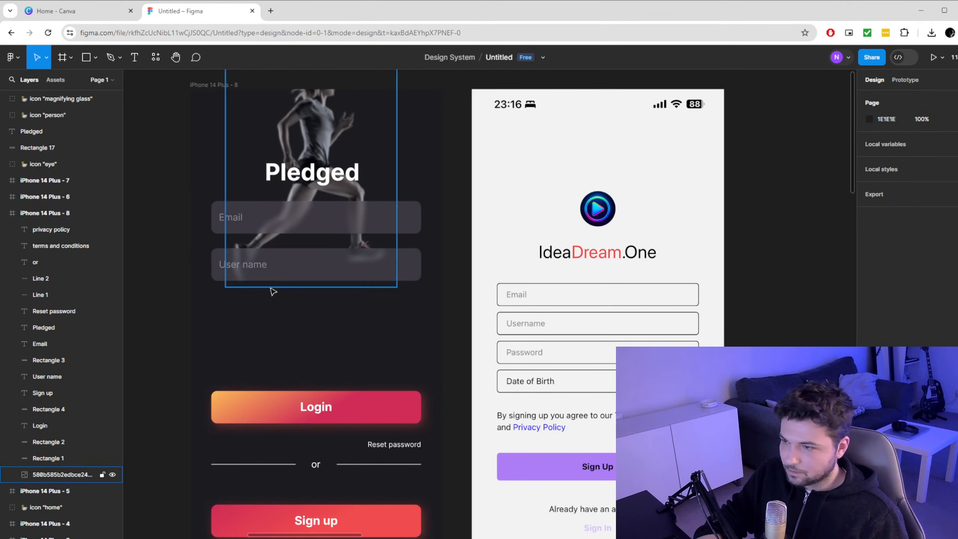
{"action": "left_click_drag", "start_coordinate": [283, 307], "coordinate": [238, 298]}
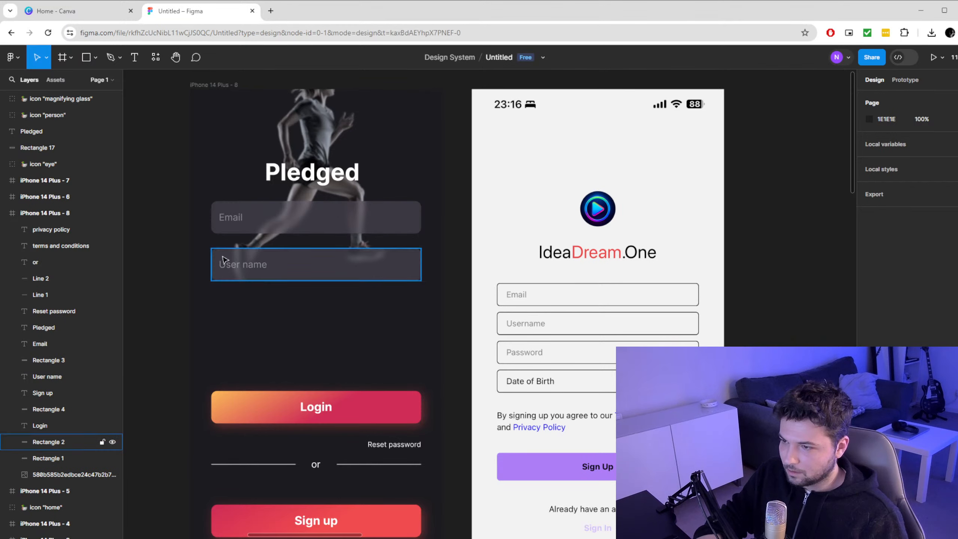
{"action": "left_click_drag", "start_coordinate": [205, 261], "coordinate": [234, 269]}
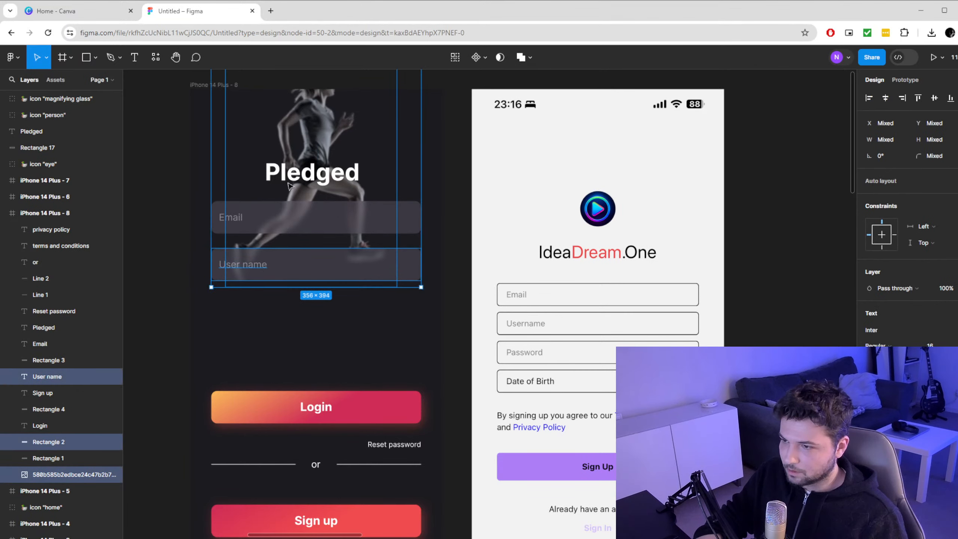
{"action": "key", "text": "Escape"}
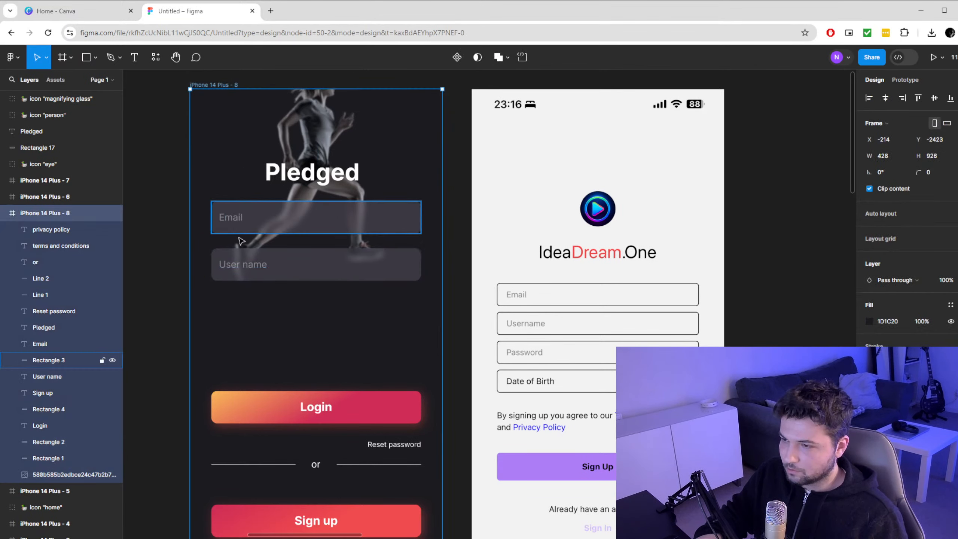
Duplicate the Email and User name fields together, with their labels, and place the copies below the originals and above the Login button
{"action": "left_click", "coordinate": [227, 218]}
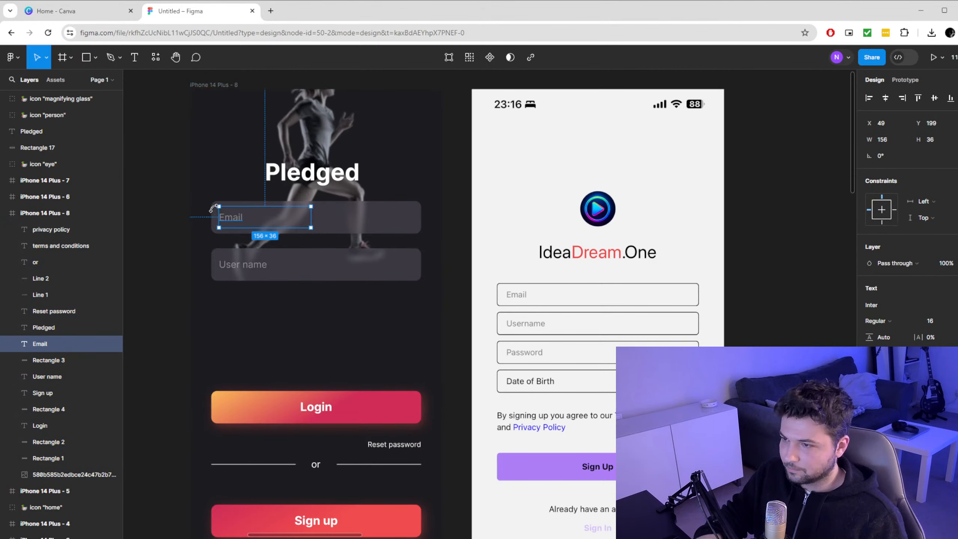
{"action": "left_click", "coordinate": [359, 222], "text": "shift"}
{"action": "left_click", "coordinate": [365, 274], "text": "shift"}
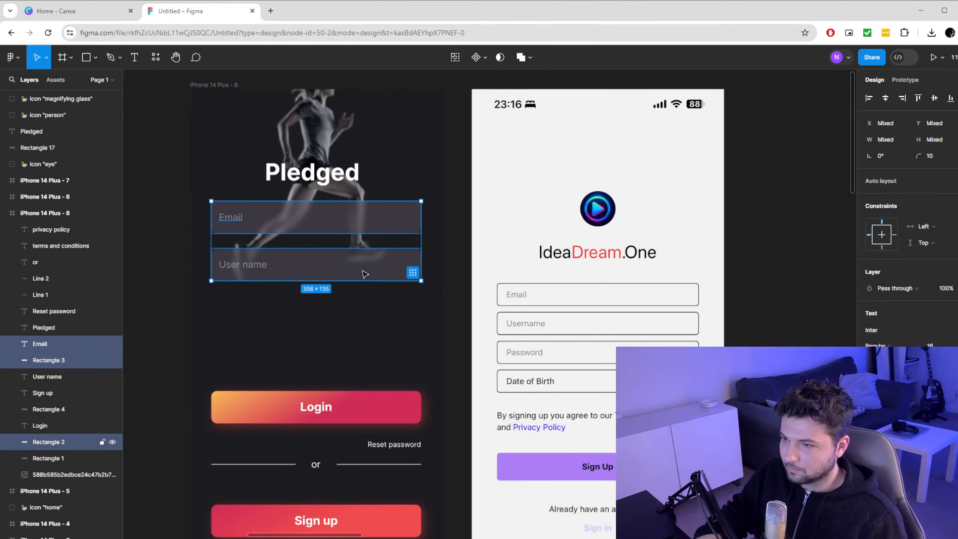
{"action": "left_click", "coordinate": [256, 267]}
{"action": "left_click", "coordinate": [241, 222]}
{"action": "left_click", "coordinate": [332, 229], "text": "shift"}
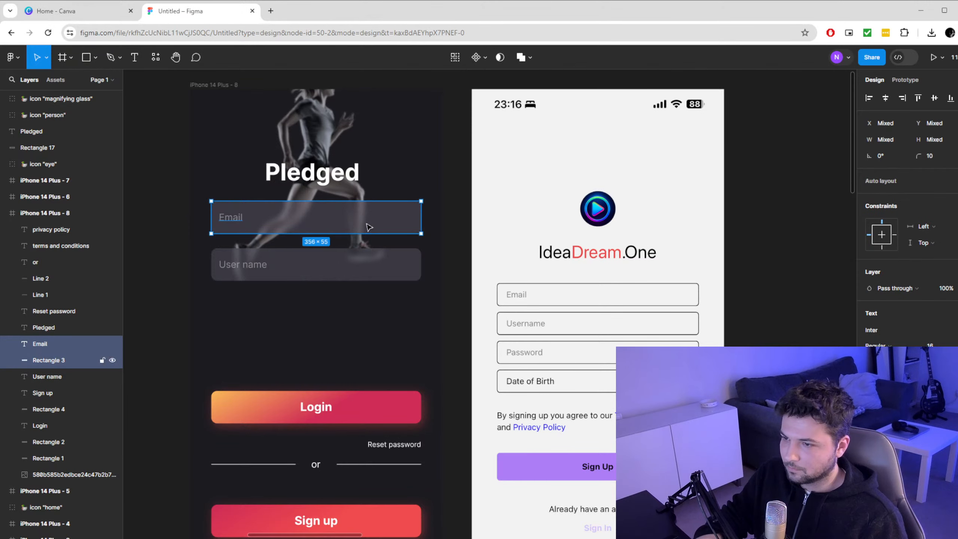
{"action": "left_click", "coordinate": [332, 270], "text": "shift"}
{"action": "left_click", "coordinate": [251, 266], "text": "shift"}
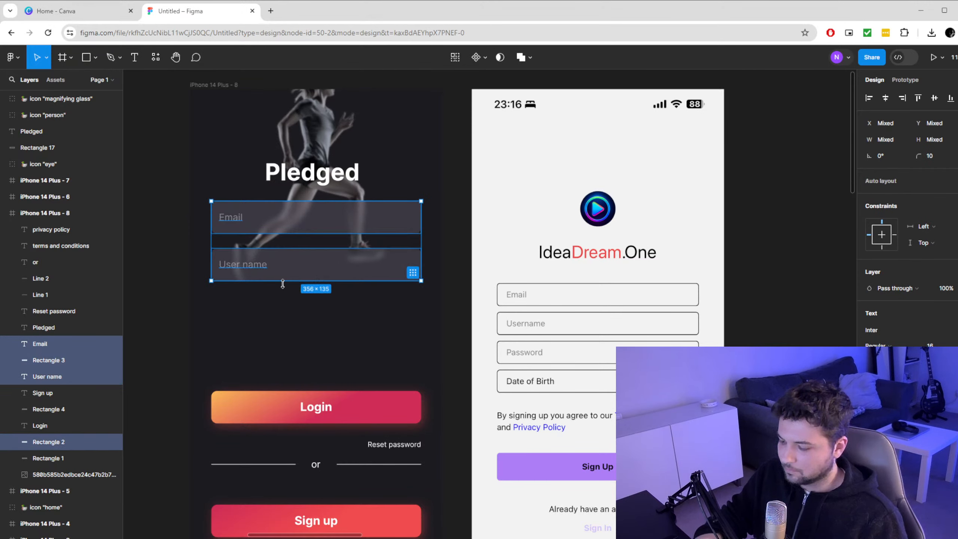
{"action": "left_click_drag", "start_coordinate": [353, 268], "coordinate": [353, 364]}
{"action": "left_click", "coordinate": [186, 306]}
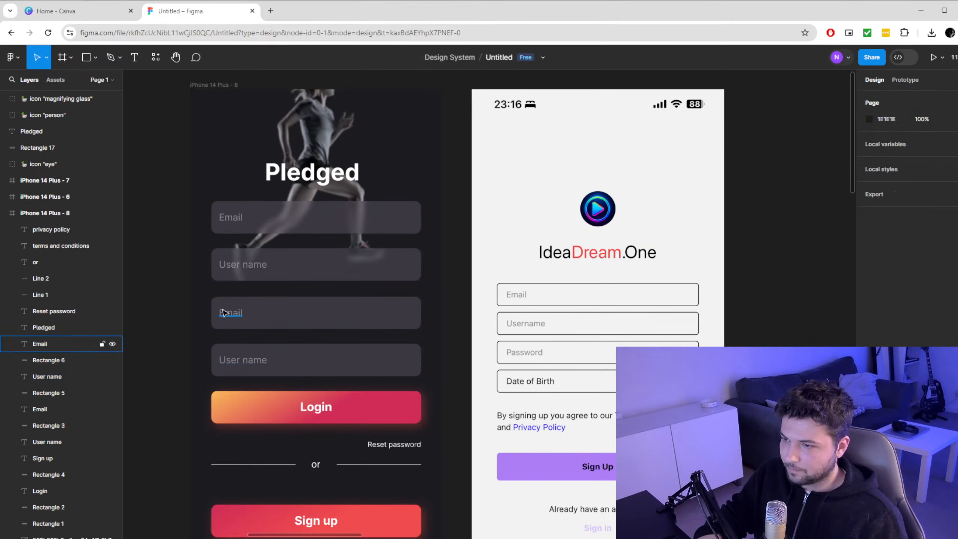
Tighten the copied Email field beneath the User name field and shift the copied User name field and Login button down together
{"action": "left_click_drag", "start_coordinate": [186, 299], "coordinate": [306, 316]}
{"action": "scroll", "coordinate": [208, 351], "scroll_direction": "down", "scroll_amount": 1}
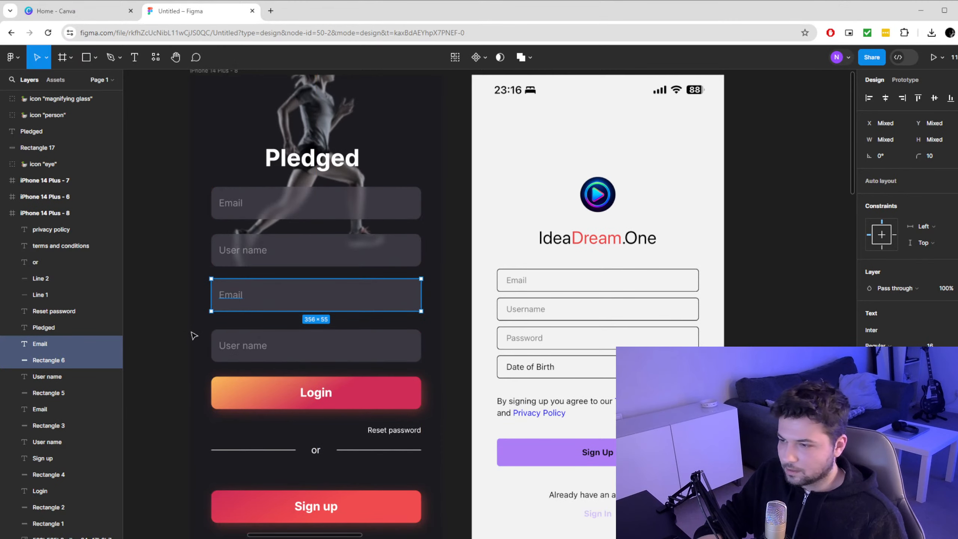
{"action": "left_click_drag", "start_coordinate": [194, 335], "coordinate": [437, 406]}
{"action": "left_click_drag", "start_coordinate": [385, 388], "coordinate": [383, 408]}
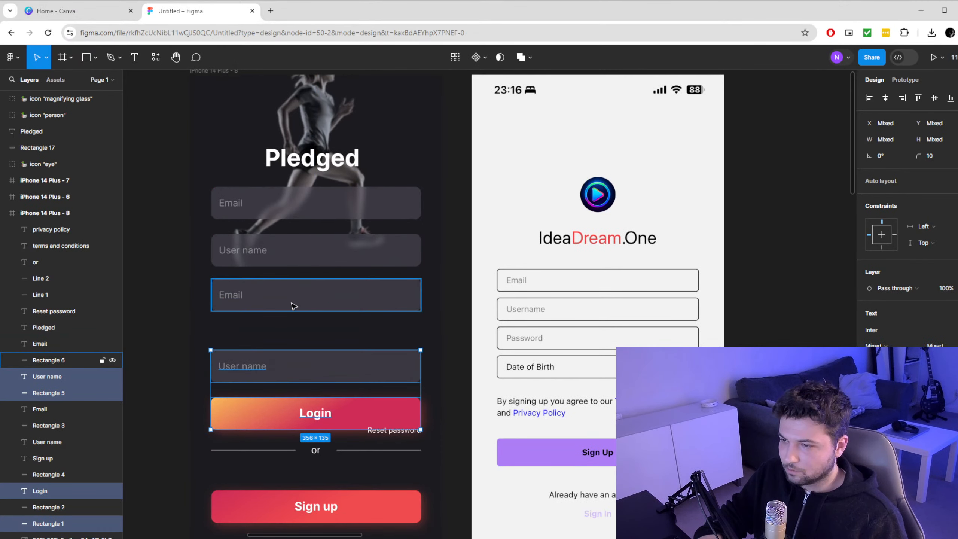
{"action": "left_click_drag", "start_coordinate": [187, 287], "coordinate": [294, 304]}
{"action": "left_click", "coordinate": [156, 289]}
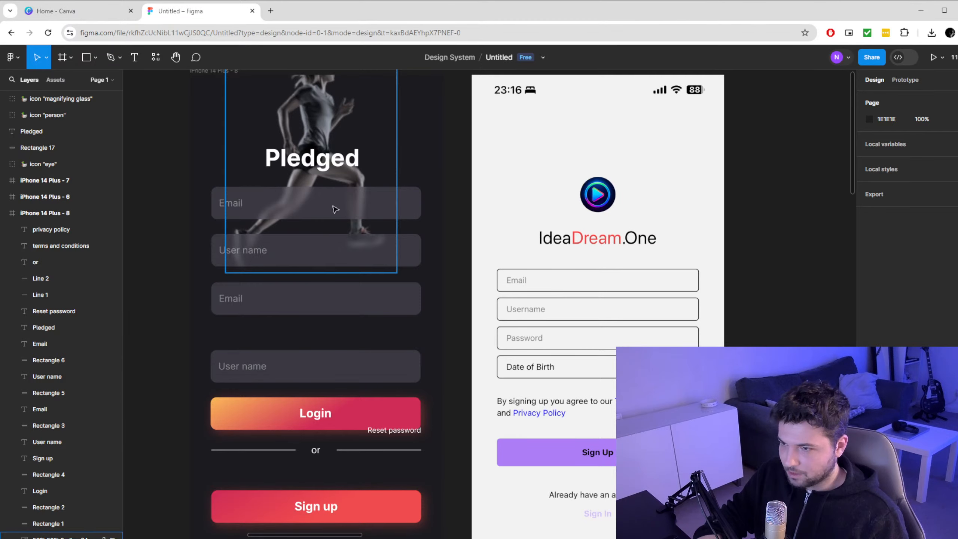
Move the copied User name field up until it sits 25 px beneath the copied Email field
{"action": "scroll", "coordinate": [207, 313], "scroll_direction": "up", "scroll_amount": 4}
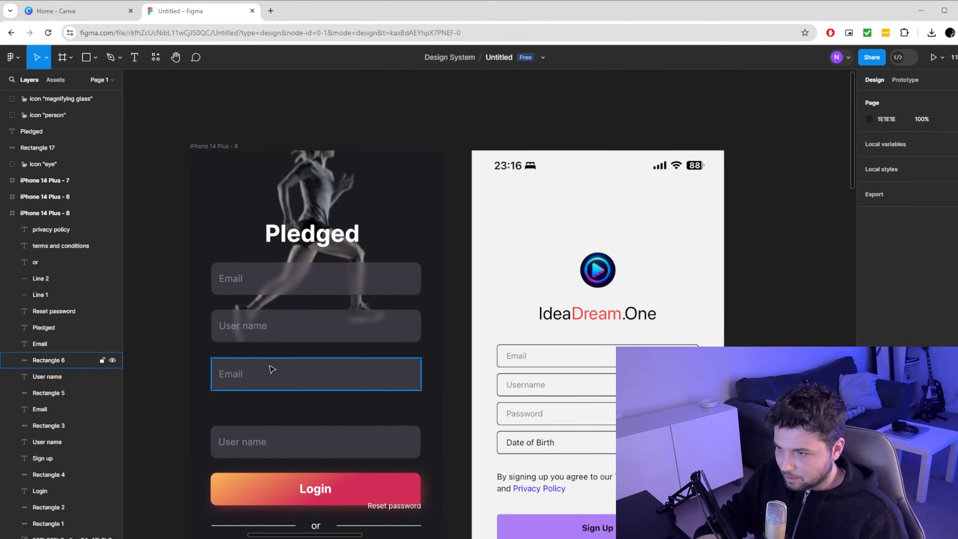
{"action": "scroll", "coordinate": [278, 366], "scroll_direction": "up", "scroll_amount": 5}
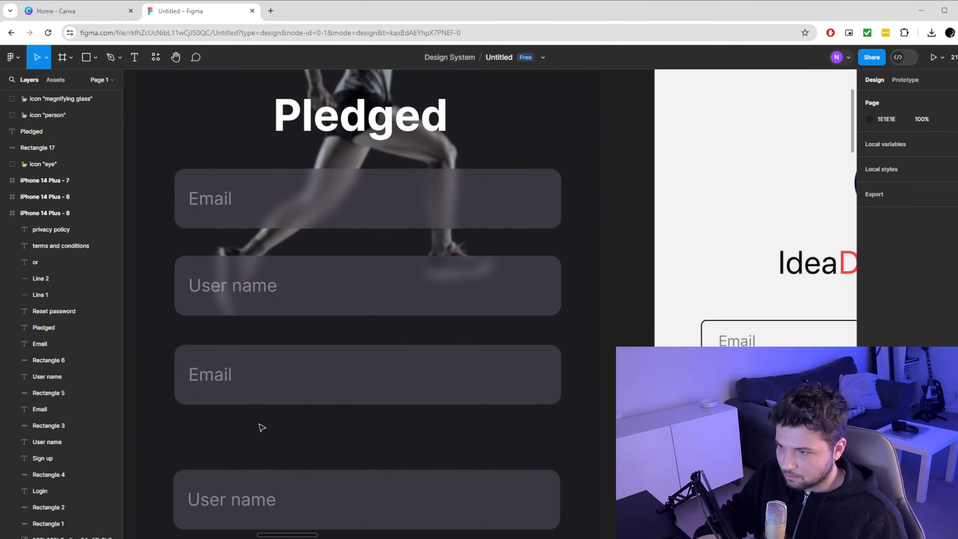
{"action": "scroll", "coordinate": [220, 433], "scroll_direction": "down", "scroll_amount": 1}
{"action": "left_click_drag", "start_coordinate": [171, 424], "coordinate": [312, 452]}
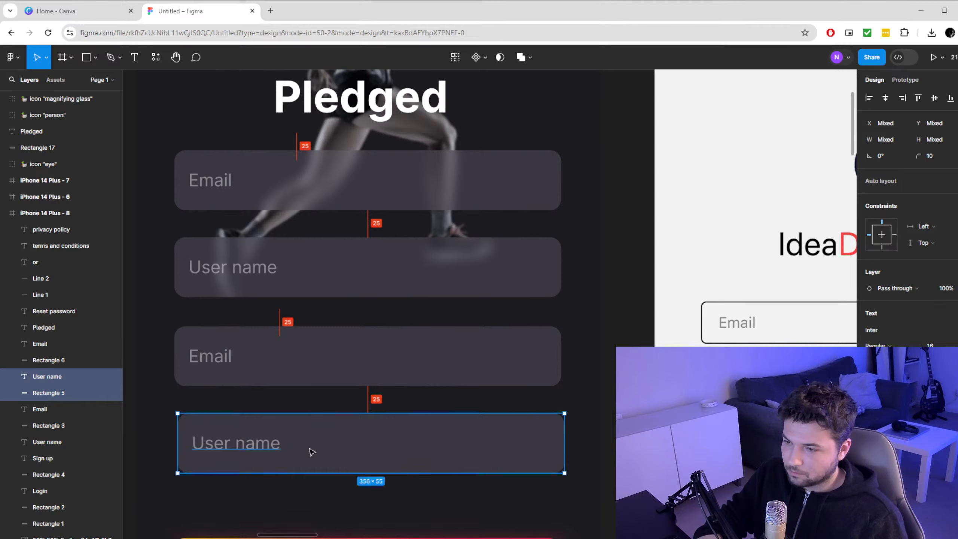
{"action": "left_click", "coordinate": [146, 422]}
{"action": "scroll", "coordinate": [260, 437], "scroll_direction": "down", "scroll_amount": 2}
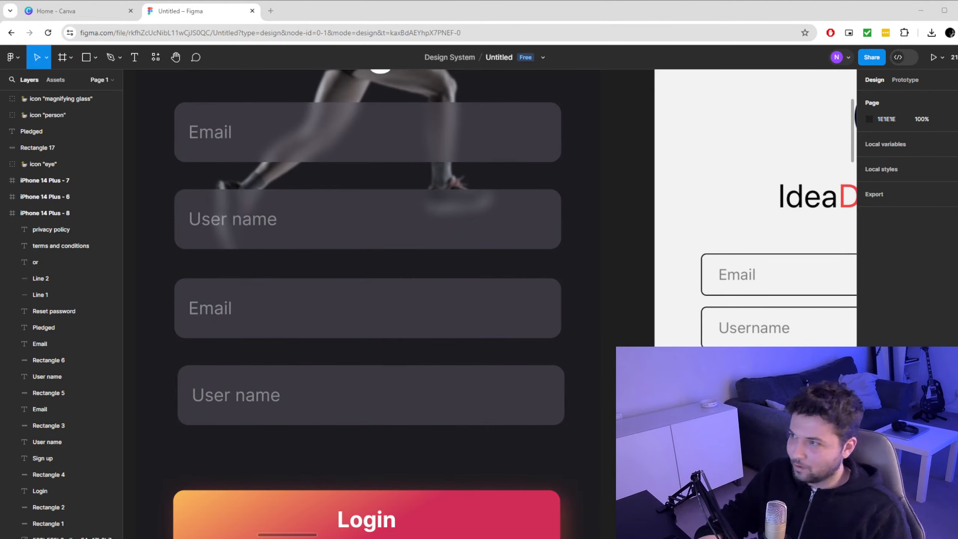
Relabel the copied Email field as "Password" and the copied User name field as "Confirm Password"
{"action": "scroll", "coordinate": [368, 264], "scroll_direction": "down", "scroll_amount": 2}
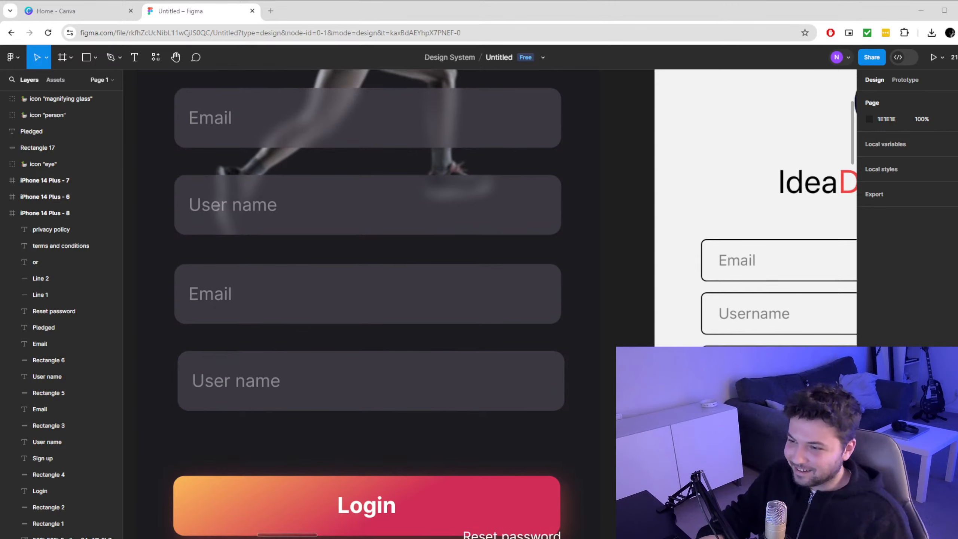
{"action": "double_click", "coordinate": [222, 297]}
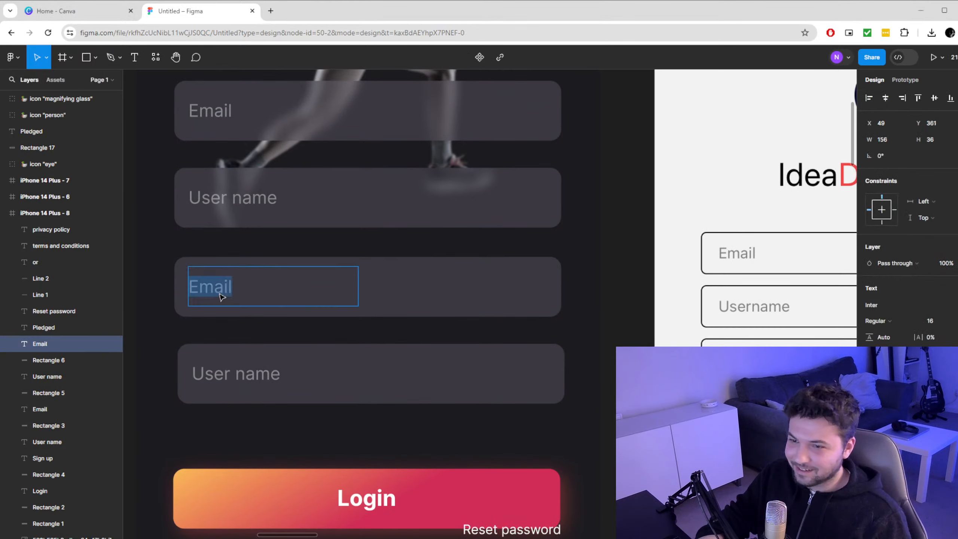
{"action": "type", "text": "Pass"}
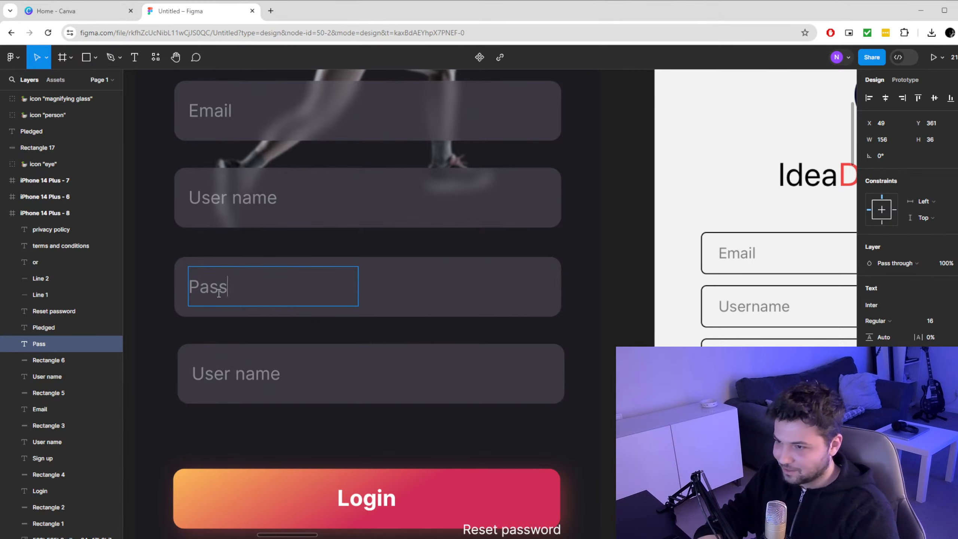
{"action": "type", "text": "word"}
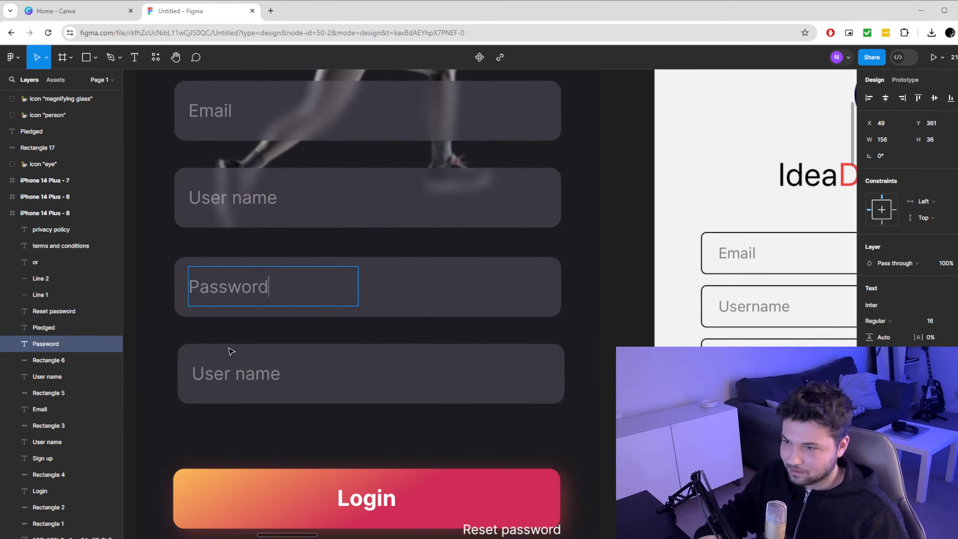
{"action": "left_click", "coordinate": [233, 369]}
{"action": "double_click", "coordinate": [232, 370]}
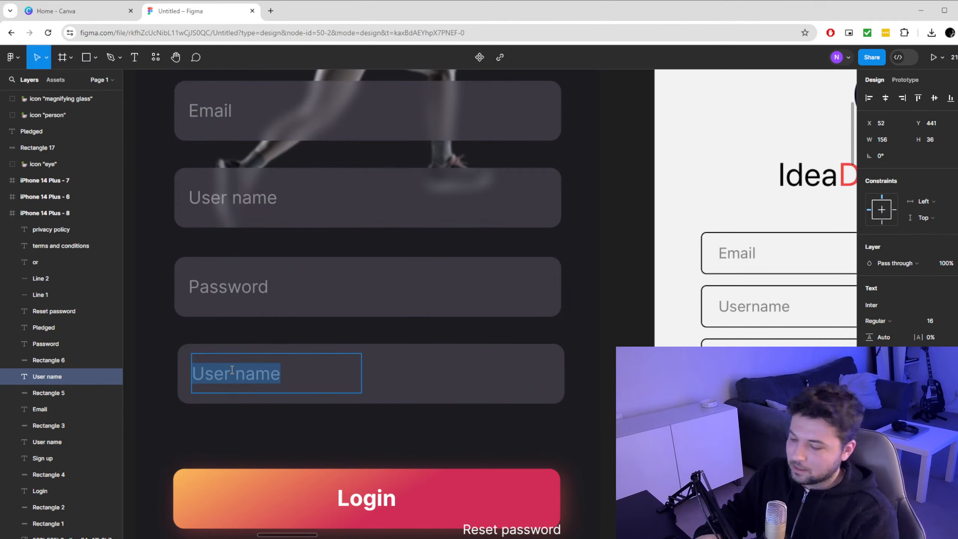
{"action": "type", "text": "Confirm Password"}
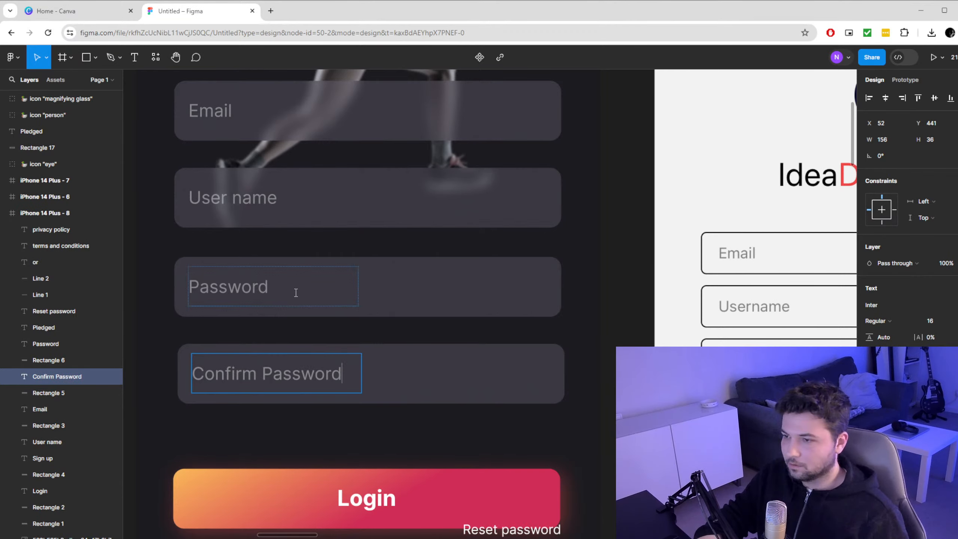
{"action": "left_click", "coordinate": [296, 294]}
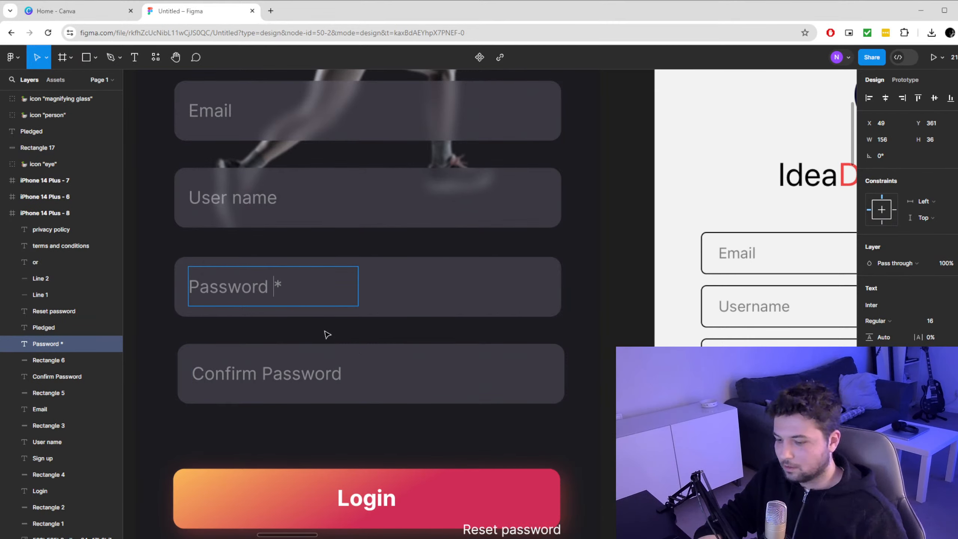
{"action": "left_click", "coordinate": [354, 373]}
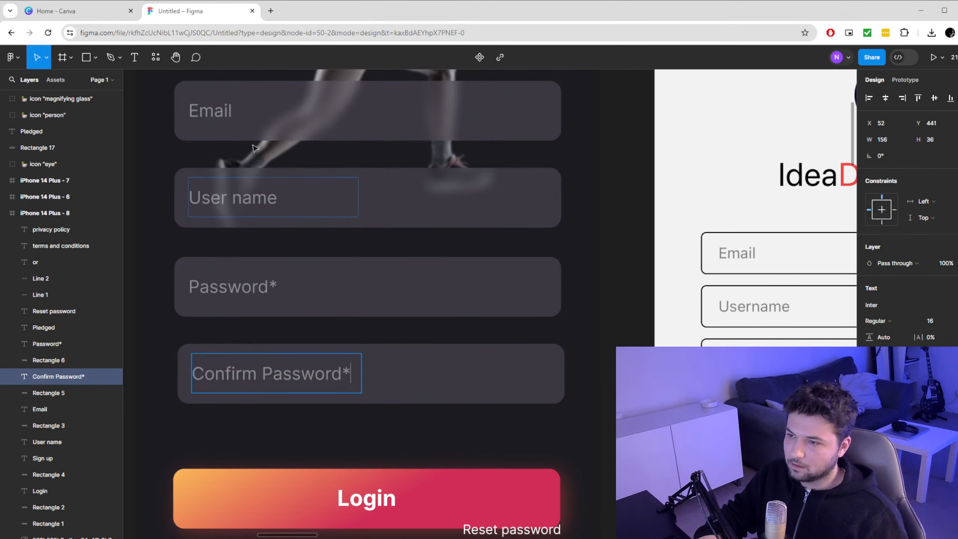
{"action": "left_click", "coordinate": [243, 107]}
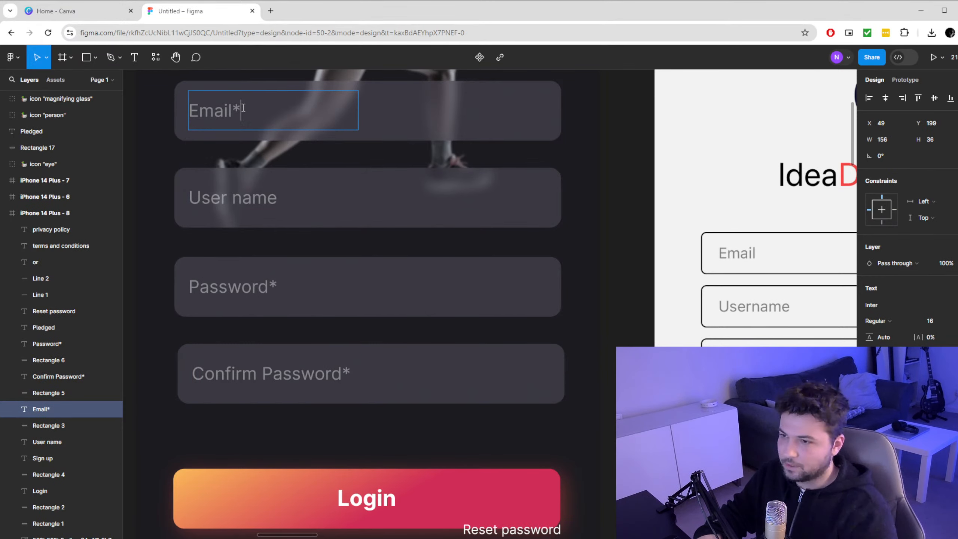
{"action": "left_click", "coordinate": [296, 288]}
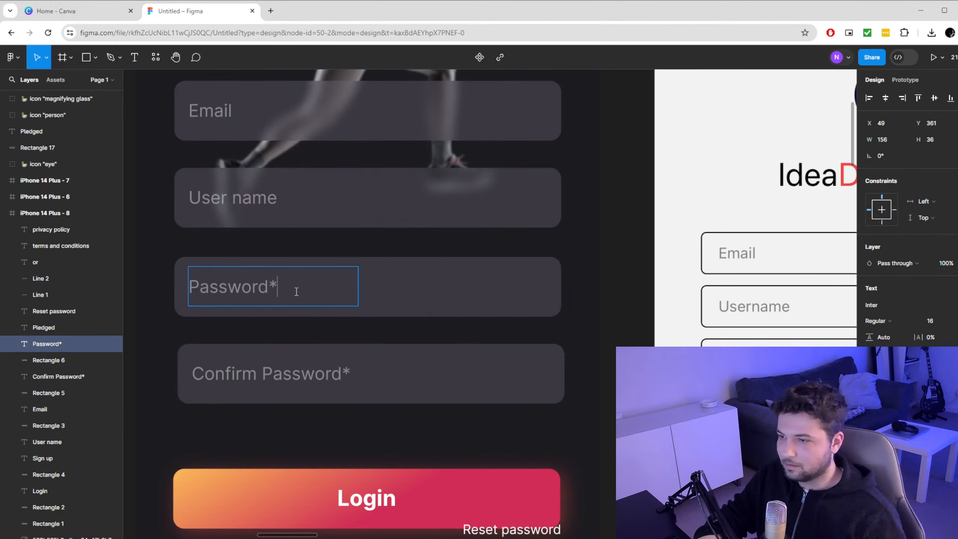
{"action": "key", "text": "BackSpace"}
{"action": "left_click", "coordinate": [360, 373]}
{"action": "key", "text": "BackSpace"}
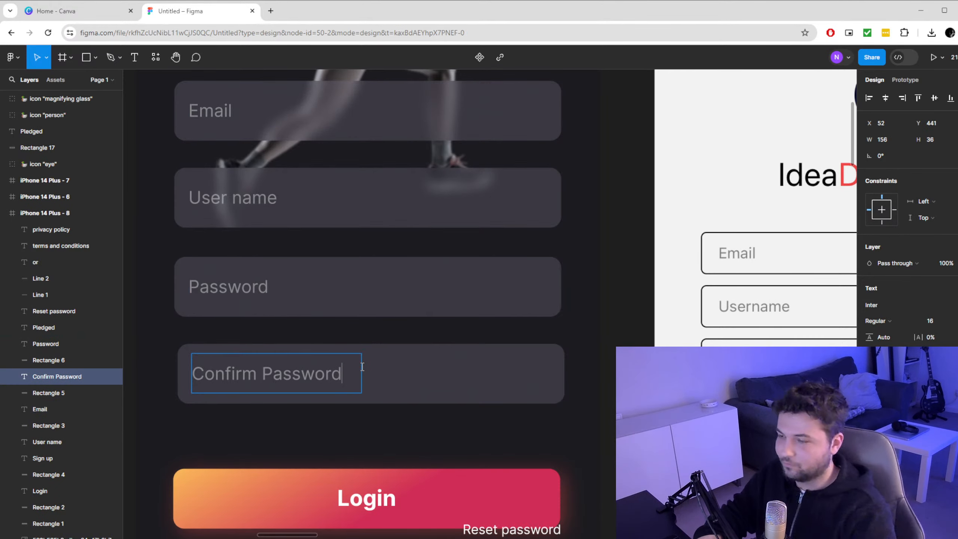
{"action": "key", "text": "Escape"}
{"action": "left_click", "coordinate": [336, 437]}
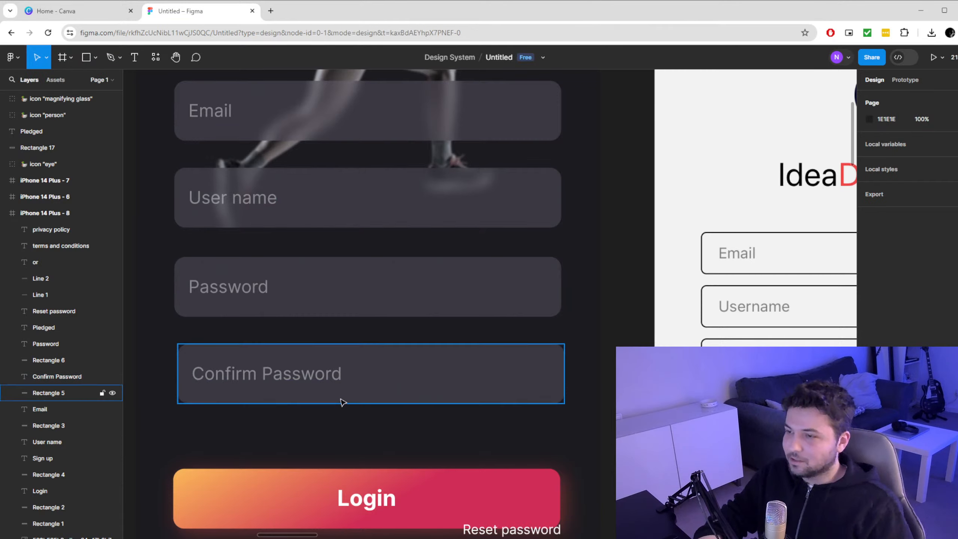
Delete the "Reset password" text overlapping the lower edge of the Login button
{"action": "scroll", "coordinate": [288, 281], "scroll_direction": "down", "scroll_amount": 5}
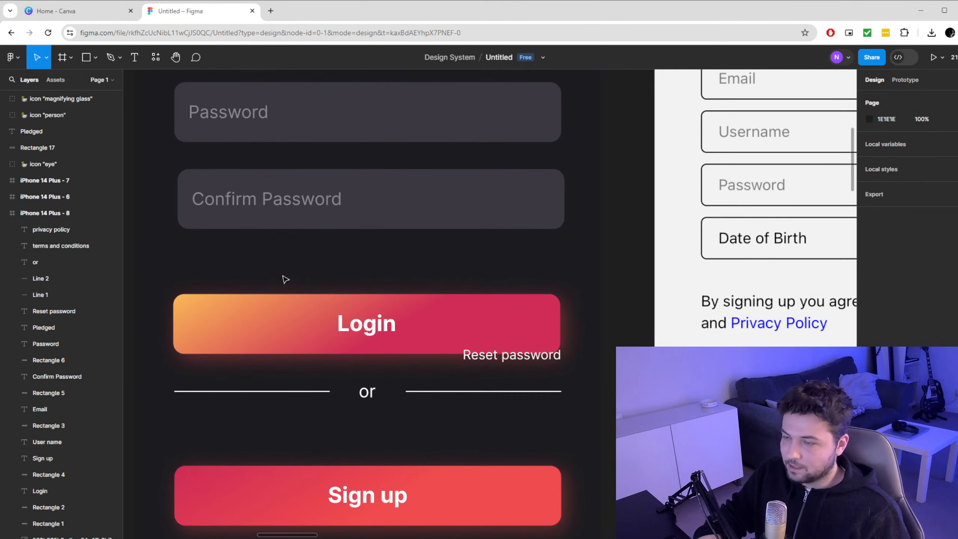
{"action": "scroll", "coordinate": [285, 280], "scroll_direction": "up", "scroll_amount": 1}
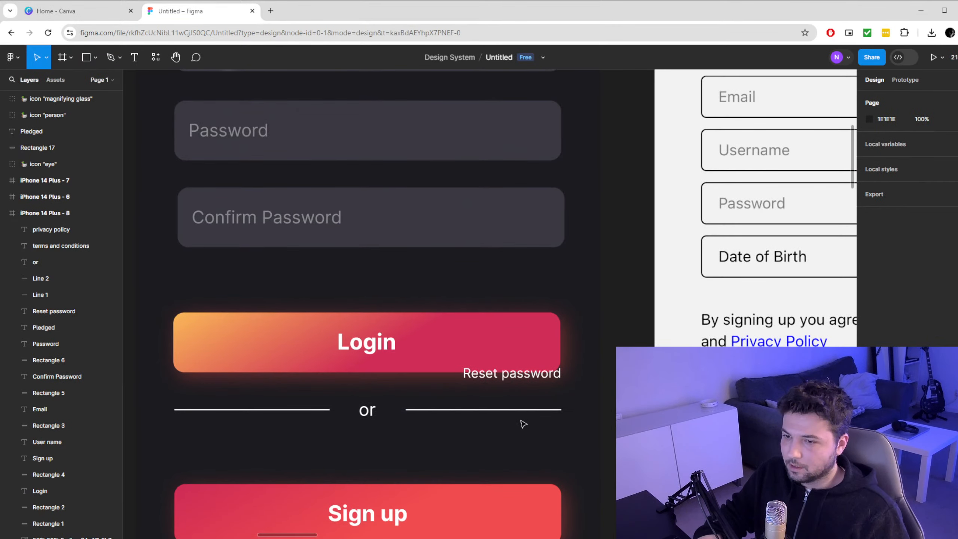
{"action": "scroll", "coordinate": [522, 422], "scroll_direction": "down", "scroll_amount": 1}
{"action": "left_click", "coordinate": [534, 365]}
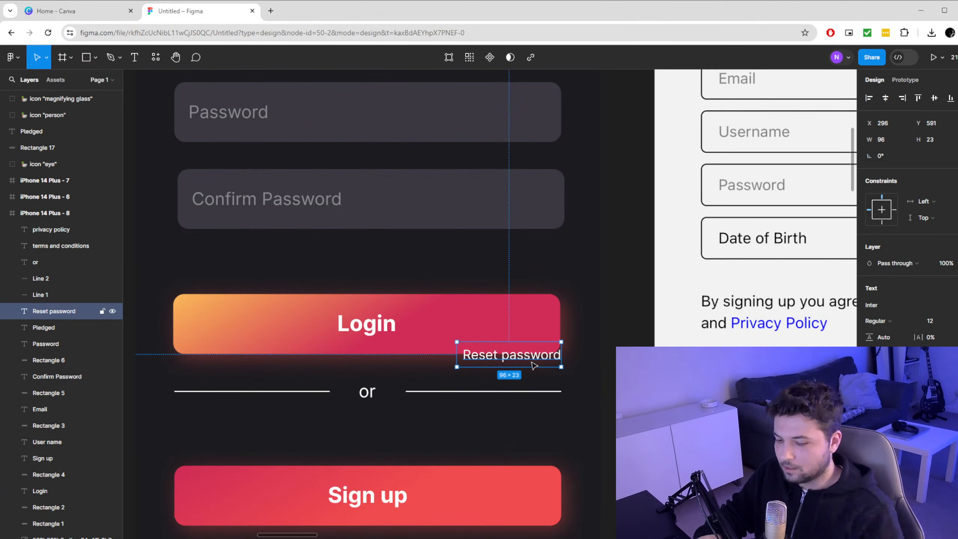
{"action": "key", "text": "Delete"}
{"action": "left_click", "coordinate": [334, 390]}
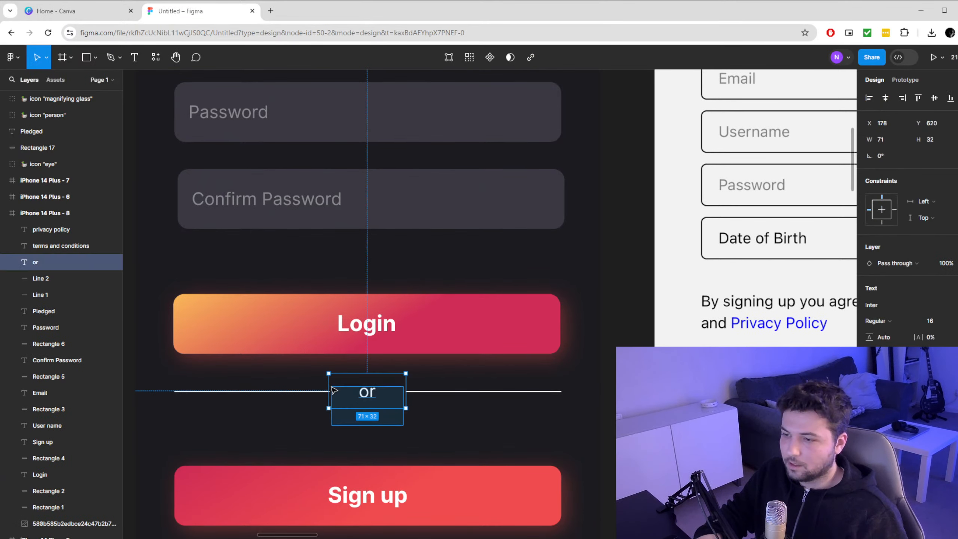
{"action": "left_click", "coordinate": [363, 428]}
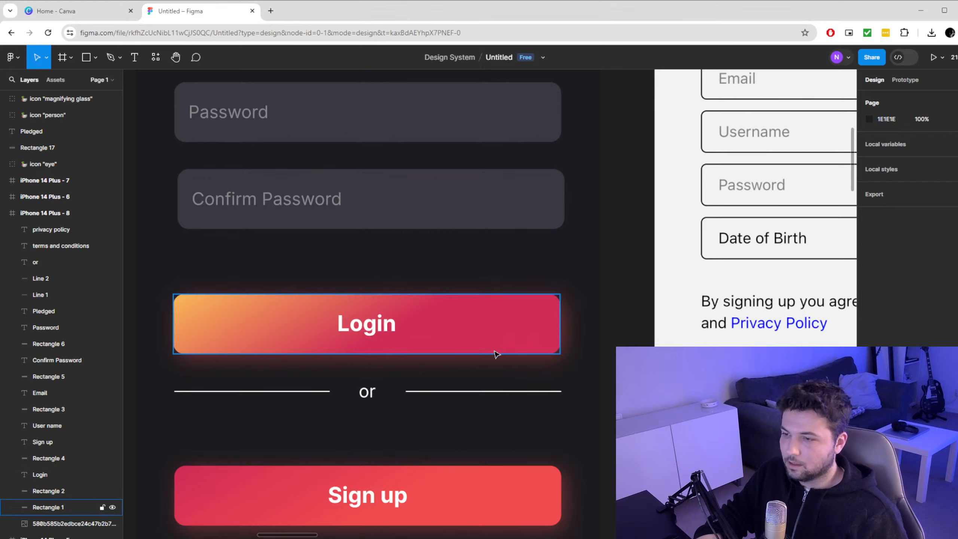
Swap the two buttons with their labels, placing Login below the "or" divider and Sign up between Confirm Password and the divider
{"action": "left_click_drag", "start_coordinate": [574, 348], "coordinate": [325, 310]}
{"action": "scroll", "coordinate": [285, 226], "scroll_direction": "down", "scroll_amount": 5}
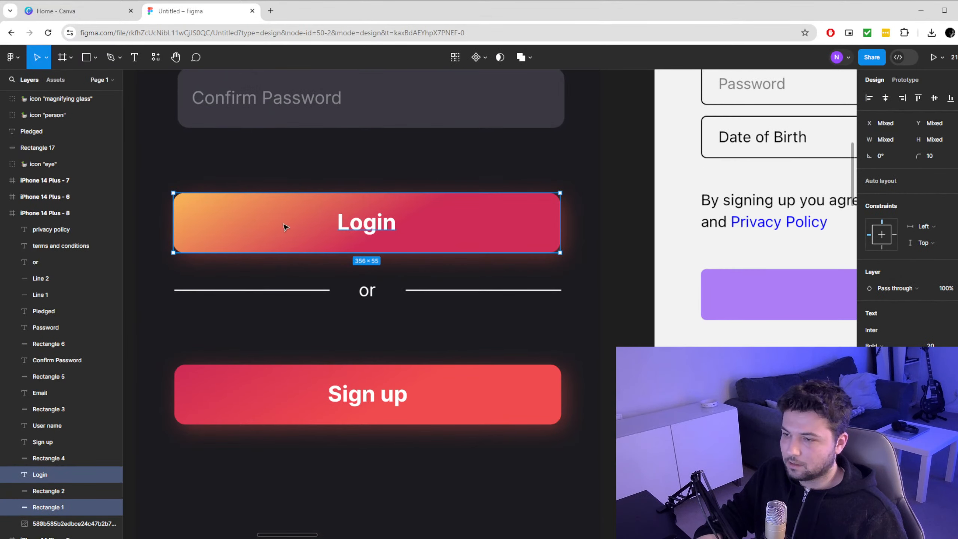
{"action": "left_click_drag", "start_coordinate": [265, 219], "coordinate": [266, 471]}
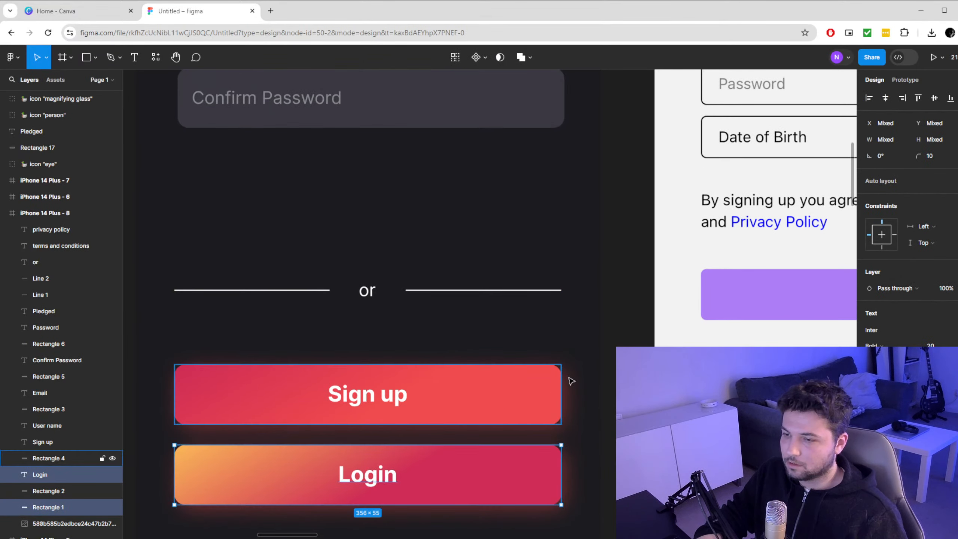
{"action": "left_click_drag", "start_coordinate": [580, 403], "coordinate": [355, 394]}
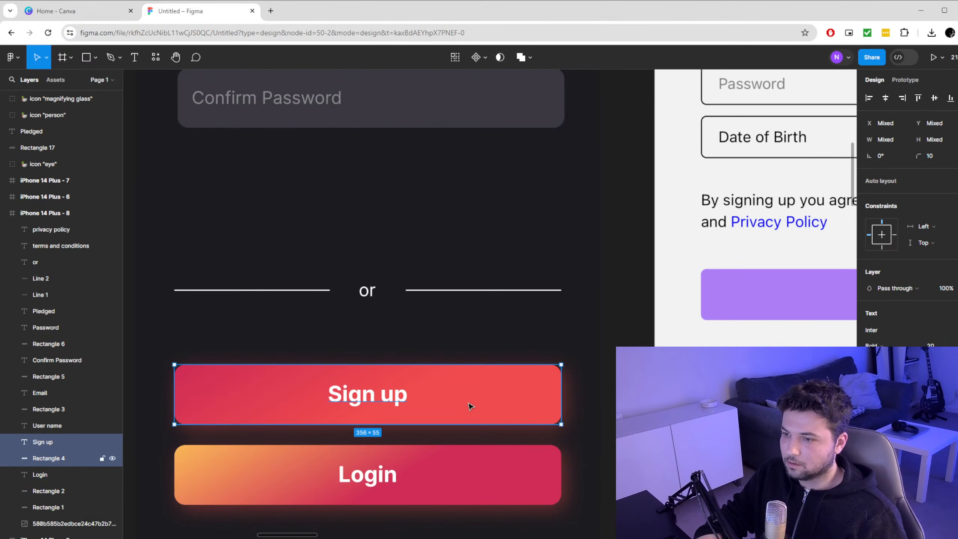
{"action": "left_click_drag", "start_coordinate": [470, 406], "coordinate": [475, 214]}
{"action": "scroll", "coordinate": [475, 304], "scroll_direction": "down", "scroll_amount": 5}
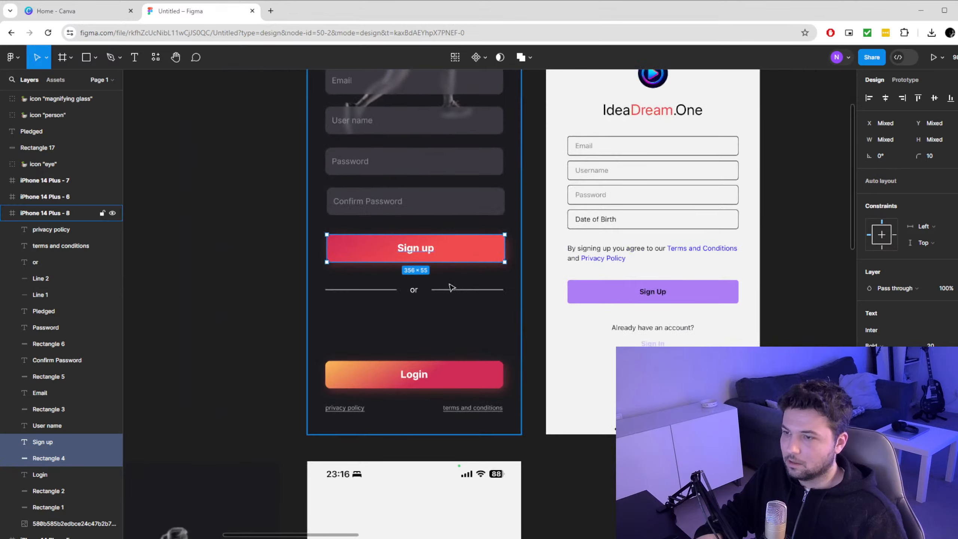
{"action": "scroll", "coordinate": [447, 284], "scroll_direction": "up", "scroll_amount": 2}
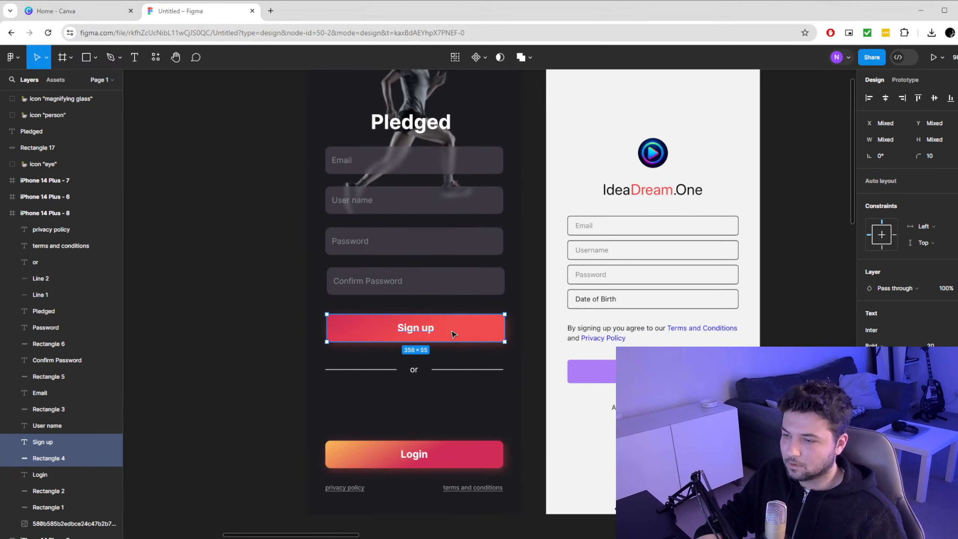
Move the "or" divider with both of its lines down to just above the Login button
{"action": "left_click_drag", "start_coordinate": [454, 334], "coordinate": [342, 363]}
{"action": "key", "text": "ctrl+z"}
{"action": "left_click_drag", "start_coordinate": [425, 373], "coordinate": [444, 431]}
{"action": "left_click", "coordinate": [416, 397]}
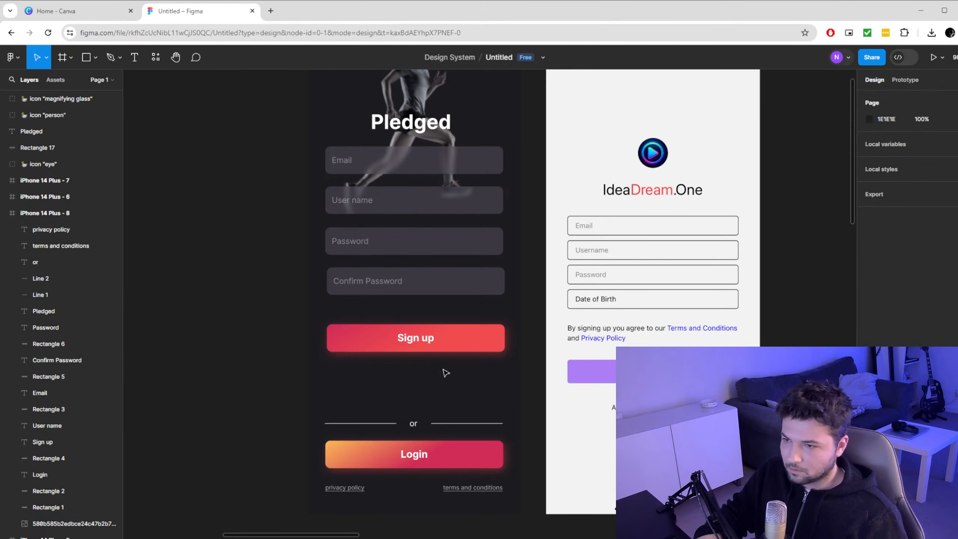
Move the Sign up button with its label down, leaving room for another field beneath Confirm Password
{"action": "left_click_drag", "start_coordinate": [446, 373], "coordinate": [399, 342]}
{"action": "scroll", "coordinate": [400, 339], "scroll_direction": "up", "scroll_amount": 1}
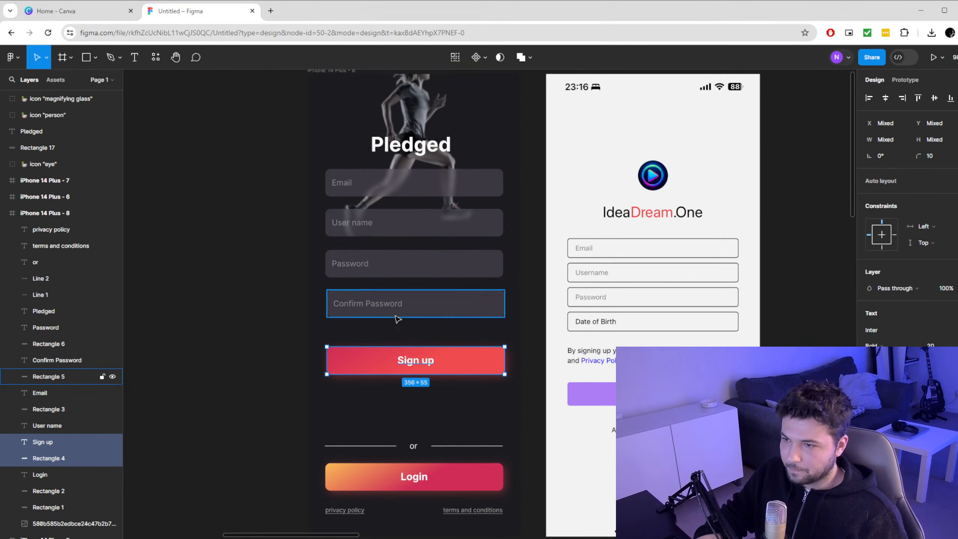
{"action": "left_click_drag", "start_coordinate": [447, 370], "coordinate": [454, 397]}
{"action": "scroll", "coordinate": [416, 351], "scroll_direction": "up", "scroll_amount": 1}
{"action": "scroll", "coordinate": [417, 363], "scroll_direction": "up", "scroll_amount": 5, "text": "ctrl"}
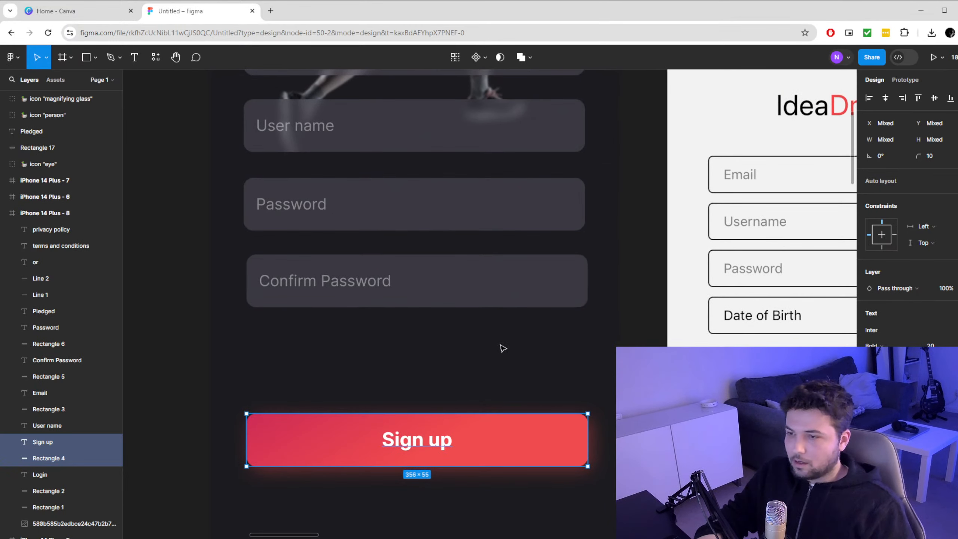
Duplicate the Confirm Password field with its label into the gap above Sign up and relabel the copy "Date of Birth"
{"action": "left_click_drag", "start_coordinate": [507, 344], "coordinate": [273, 280]}
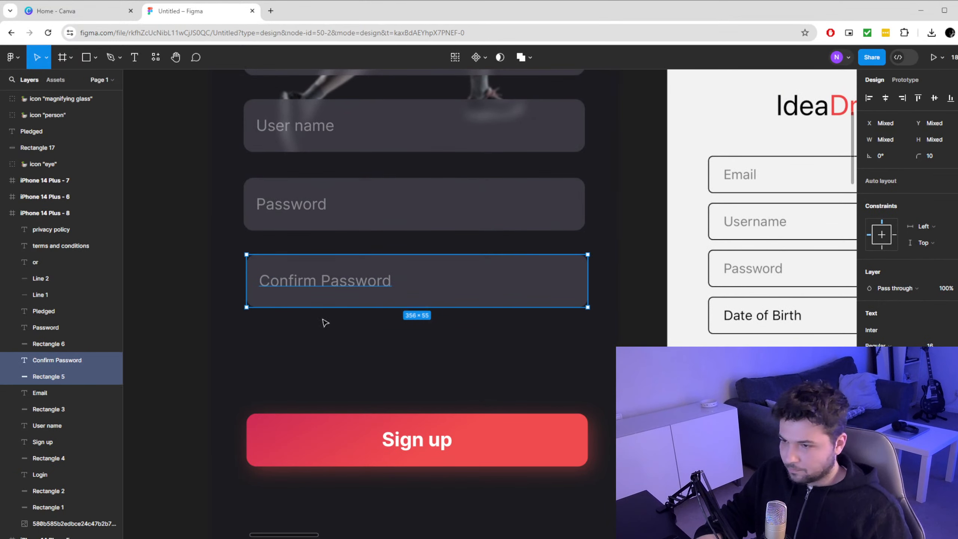
{"action": "left_click_drag", "start_coordinate": [447, 299], "coordinate": [452, 375], "text": "alt"}
{"action": "double_click", "coordinate": [290, 358]}
{"action": "type", "text": "Date of Birth"}
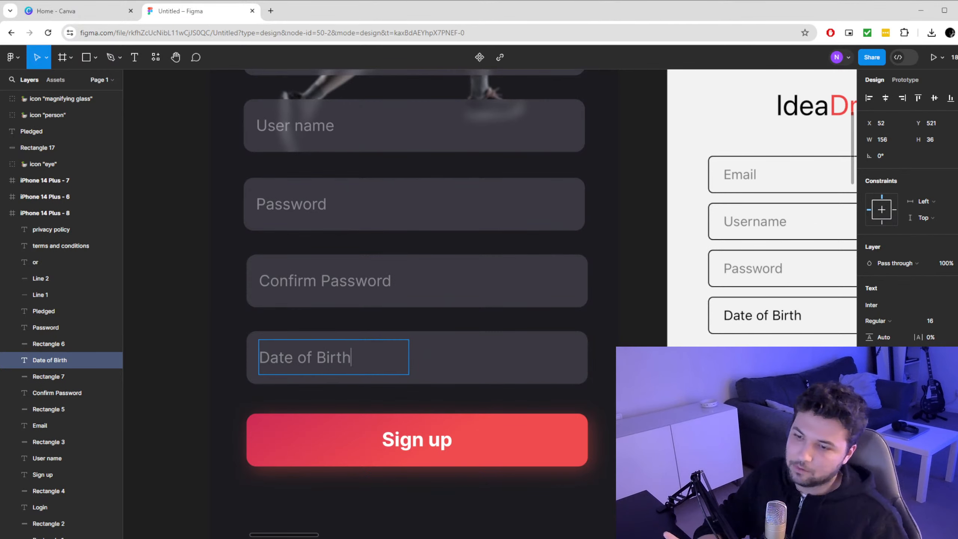
{"action": "key", "text": "Escape"}
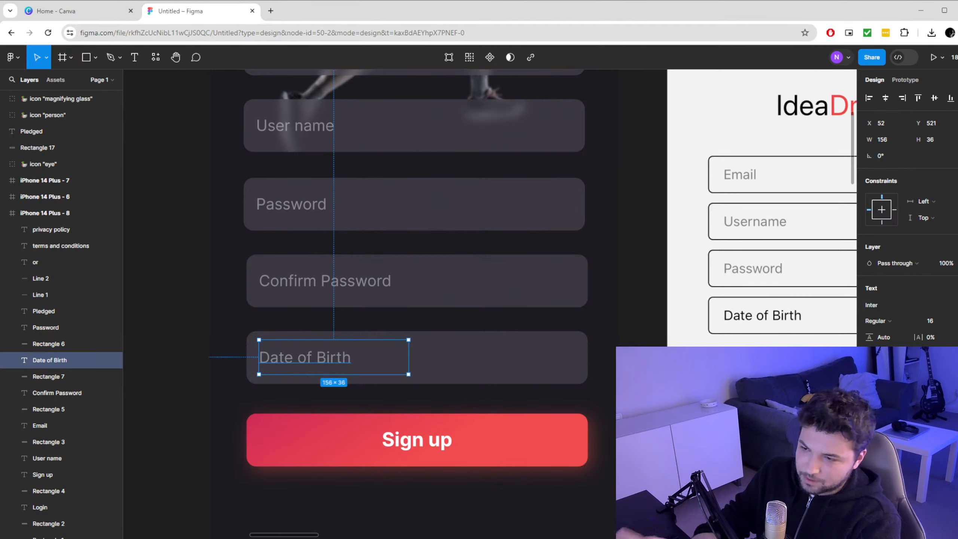
{"action": "left_click", "coordinate": [541, 330]}
Copy the eye icon from the orange-red login design into the right end of the sign-up screen's Confirm Password field
{"action": "scroll", "coordinate": [606, 368], "scroll_direction": "down", "scroll_amount": 3}
{"action": "scroll", "coordinate": [606, 368], "scroll_direction": "down", "scroll_amount": 2, "text": "ctrl"}
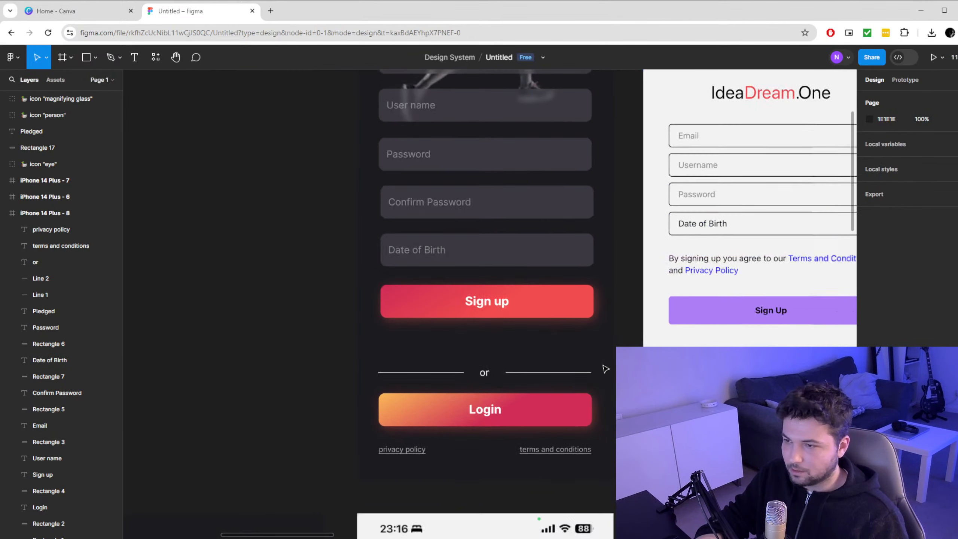
{"action": "scroll", "coordinate": [605, 368], "scroll_direction": "down", "scroll_amount": 3, "text": "ctrl"}
{"action": "scroll", "coordinate": [447, 284], "scroll_direction": "down", "scroll_amount": 3}
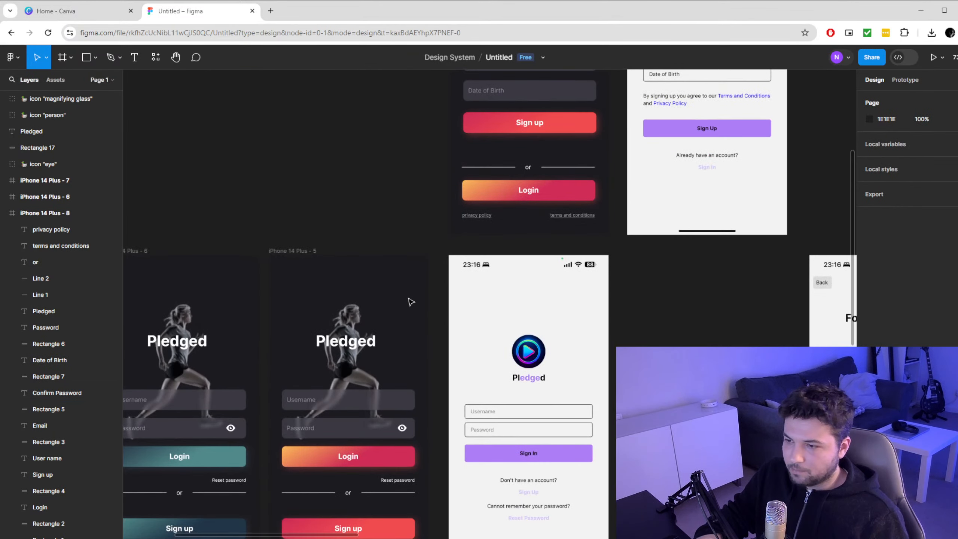
{"action": "left_click", "coordinate": [402, 429]}
{"action": "scroll", "coordinate": [399, 438], "scroll_direction": "up", "scroll_amount": 5, "text": "ctrl"}
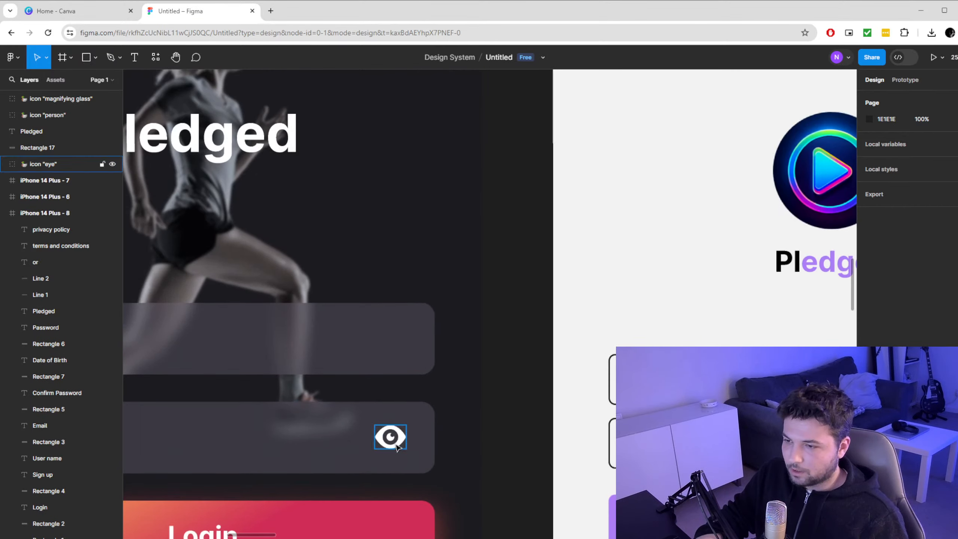
{"action": "left_click", "coordinate": [397, 446]}
{"action": "scroll", "coordinate": [458, 364], "scroll_direction": "up", "scroll_amount": 15}
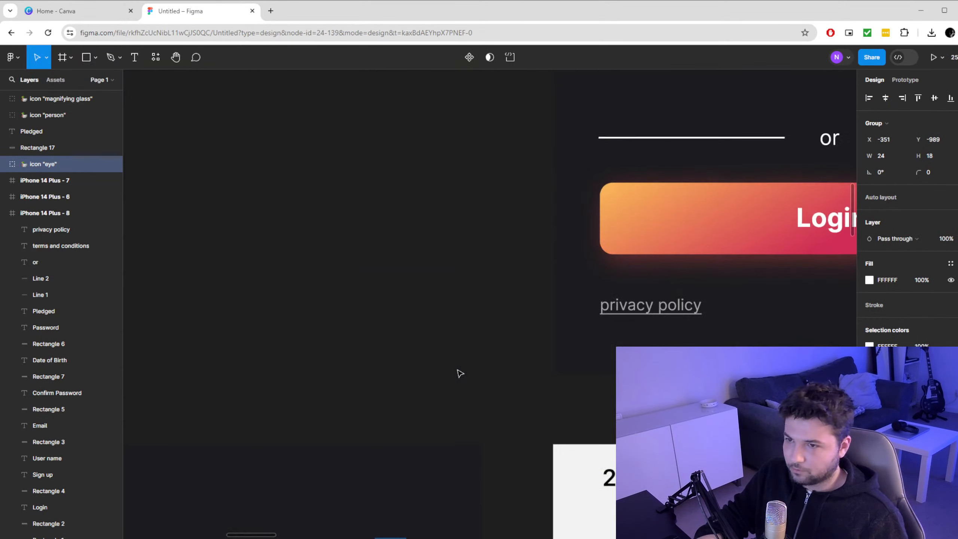
{"action": "scroll", "coordinate": [490, 316], "scroll_direction": "right", "scroll_amount": 5}
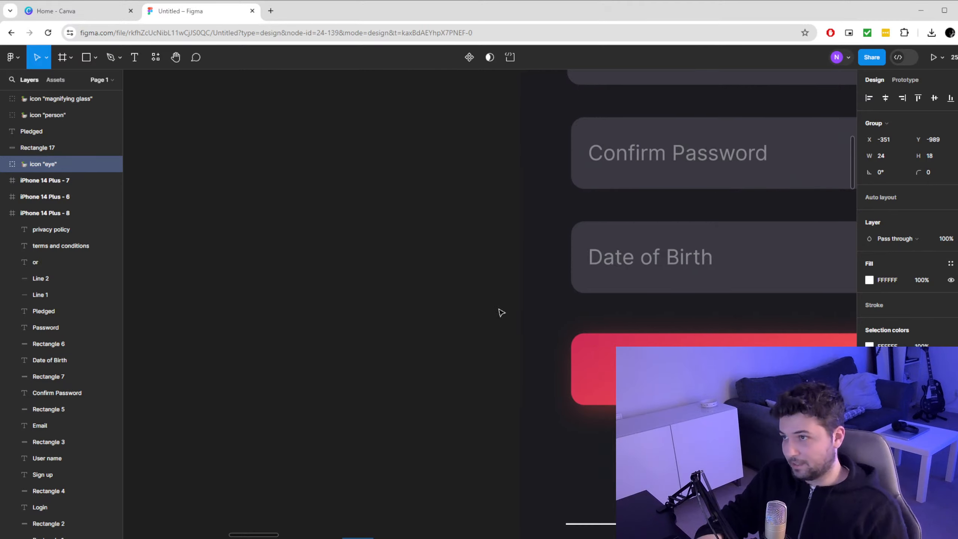
{"action": "scroll", "coordinate": [532, 329], "scroll_direction": "right", "scroll_amount": 6}
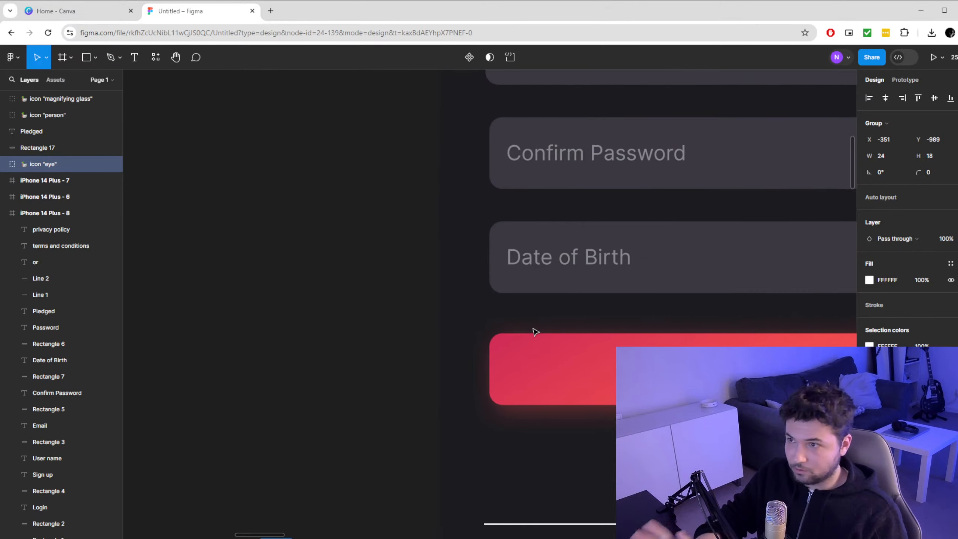
{"action": "scroll", "coordinate": [537, 333], "scroll_direction": "right", "scroll_amount": 6}
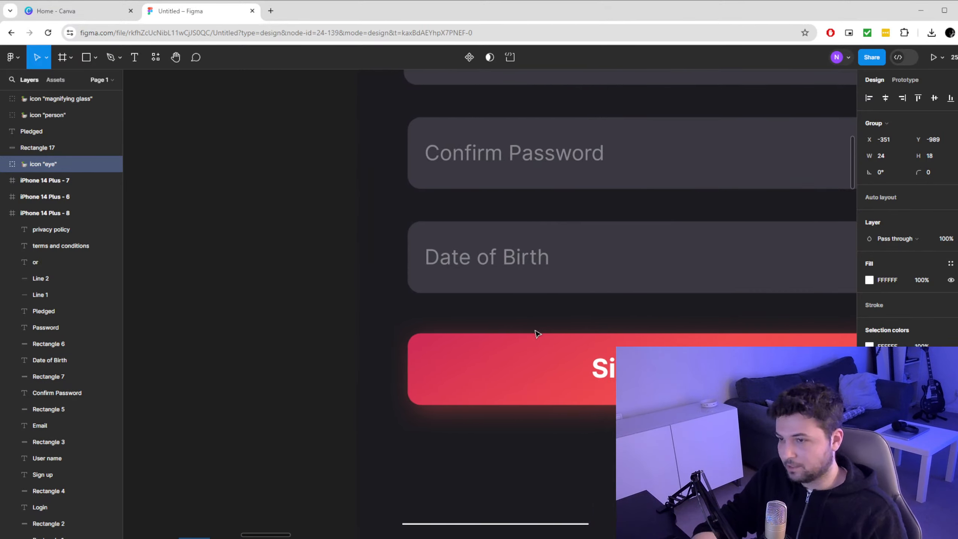
{"action": "scroll", "coordinate": [537, 335], "scroll_direction": "right", "scroll_amount": 6}
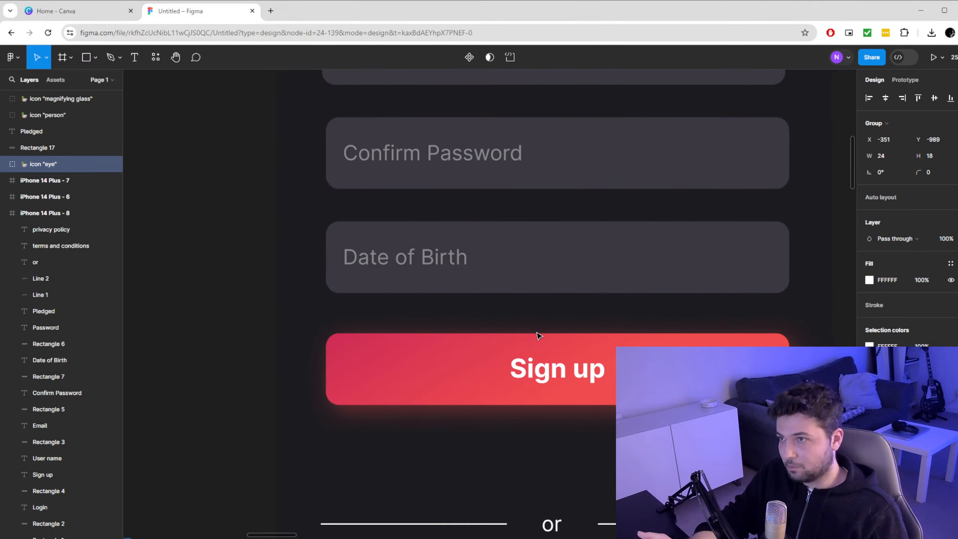
{"action": "scroll", "coordinate": [539, 335], "scroll_direction": "right", "scroll_amount": 4}
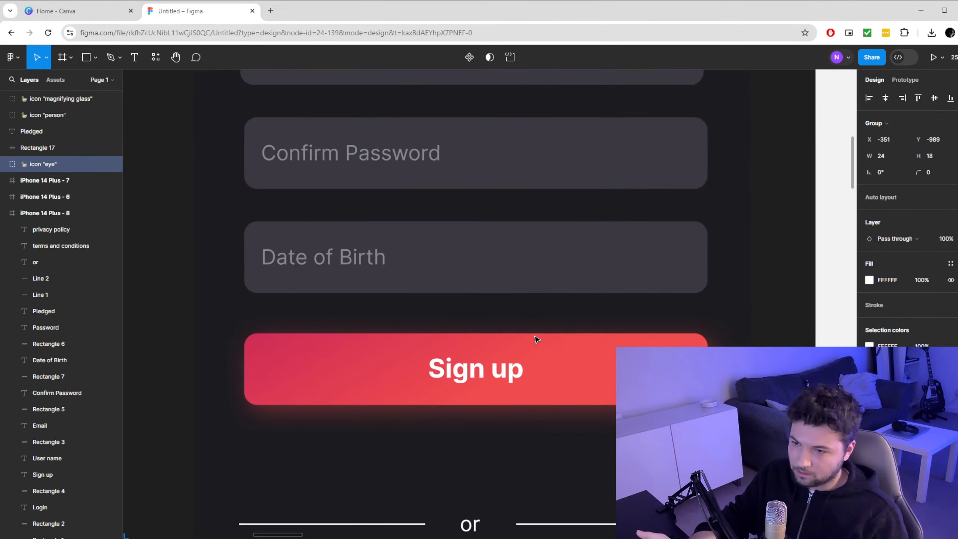
{"action": "key", "text": "ctrl+v"}
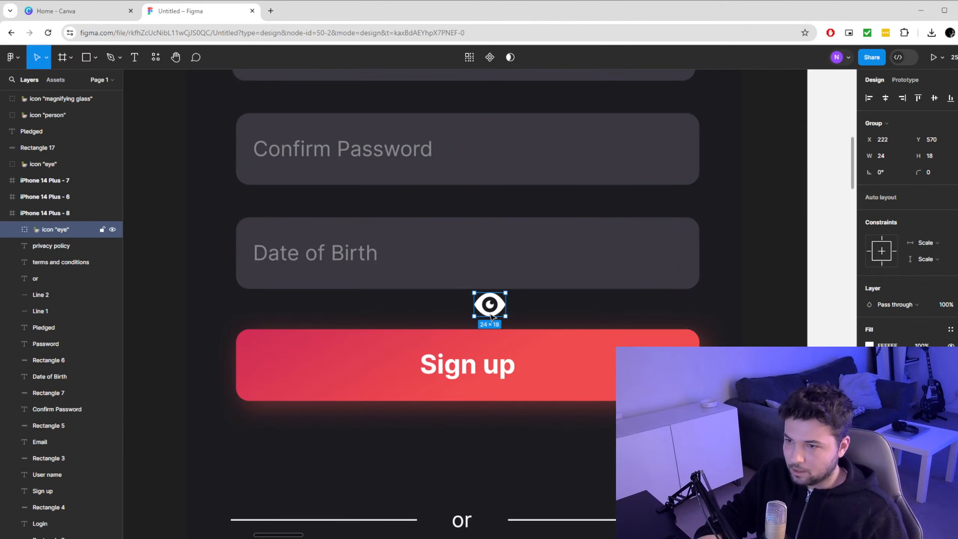
{"action": "left_click_drag", "start_coordinate": [488, 308], "coordinate": [675, 155]}
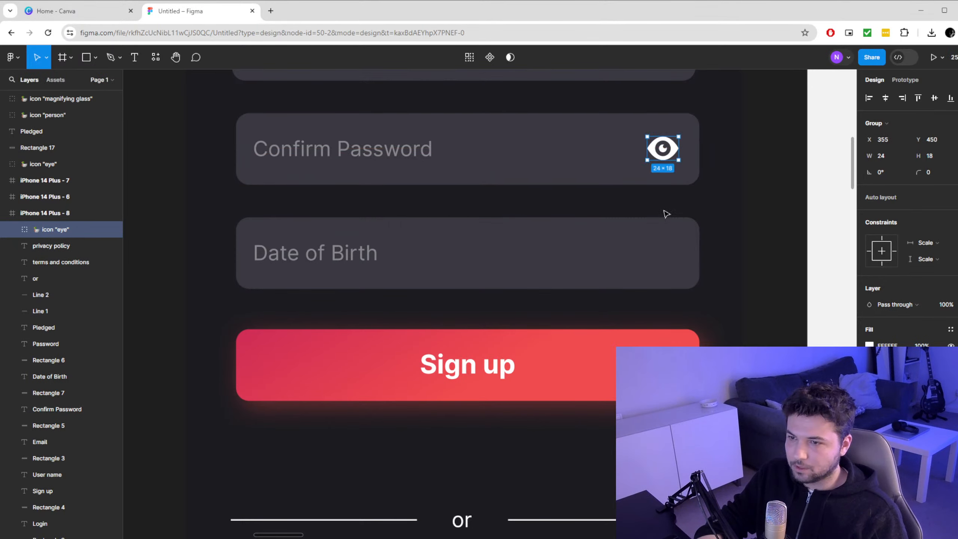
Duplicate the eye icon into the Password field and align the Confirm Password eye vertically beneath it at X 351
{"action": "scroll", "coordinate": [667, 215], "scroll_direction": "up", "scroll_amount": 4}
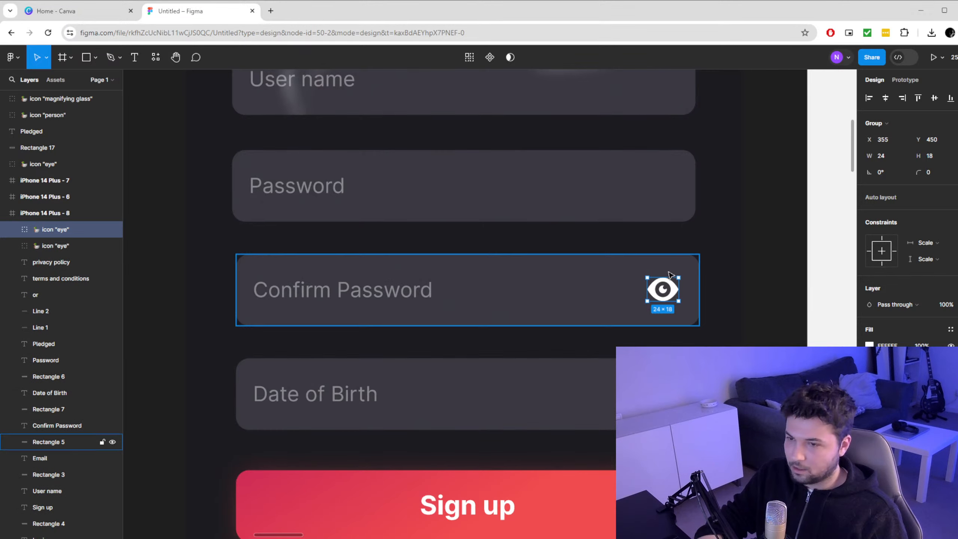
{"action": "mouse_move", "coordinate": [668, 291]}
{"action": "left_mouse_down", "text": "alt"}
{"action": "mouse_move", "coordinate": [675, 185]}
{"action": "mouse_move", "coordinate": [667, 185]}
{"action": "mouse_move", "coordinate": [663, 289]}
{"action": "left_mouse_up", "text": "alt"}
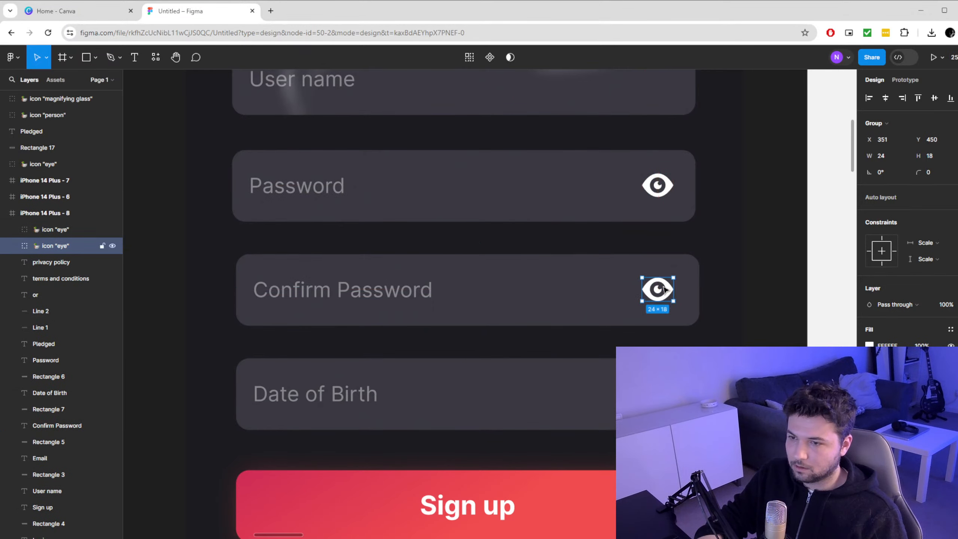
{"action": "left_click", "coordinate": [742, 250]}
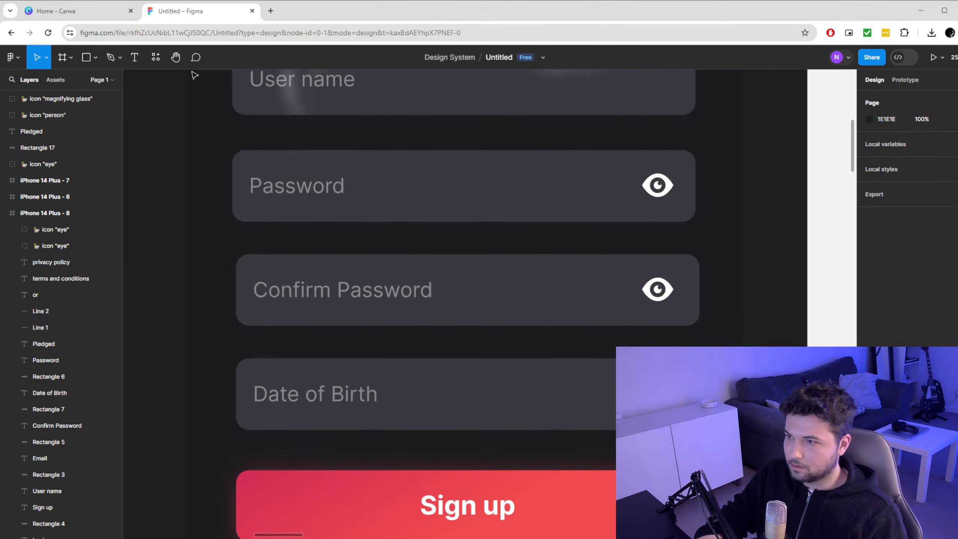
Search the plugins for "icon", run Open Iconic Icon Set by Iconduck, and move its window off the eye icons
{"action": "left_click", "coordinate": [154, 59]}
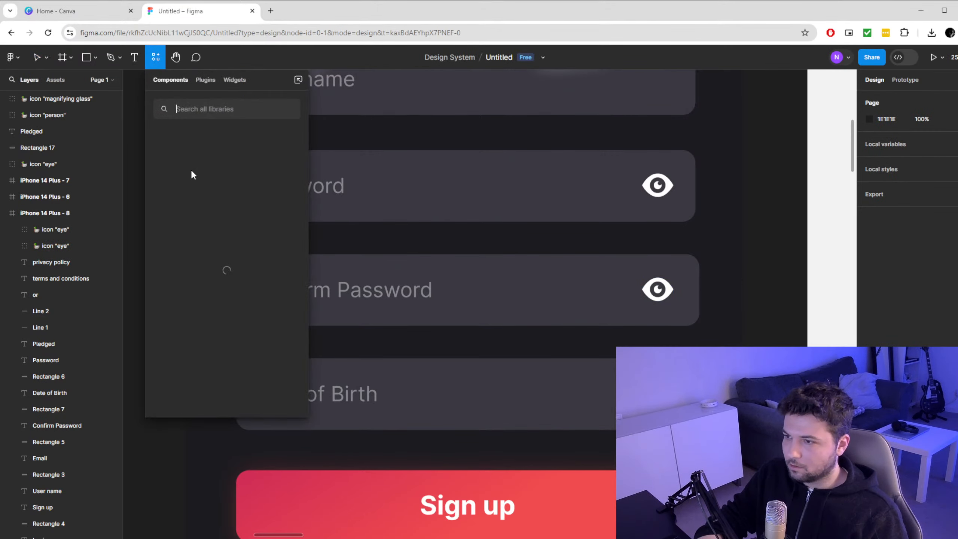
{"action": "left_click", "coordinate": [205, 81]}
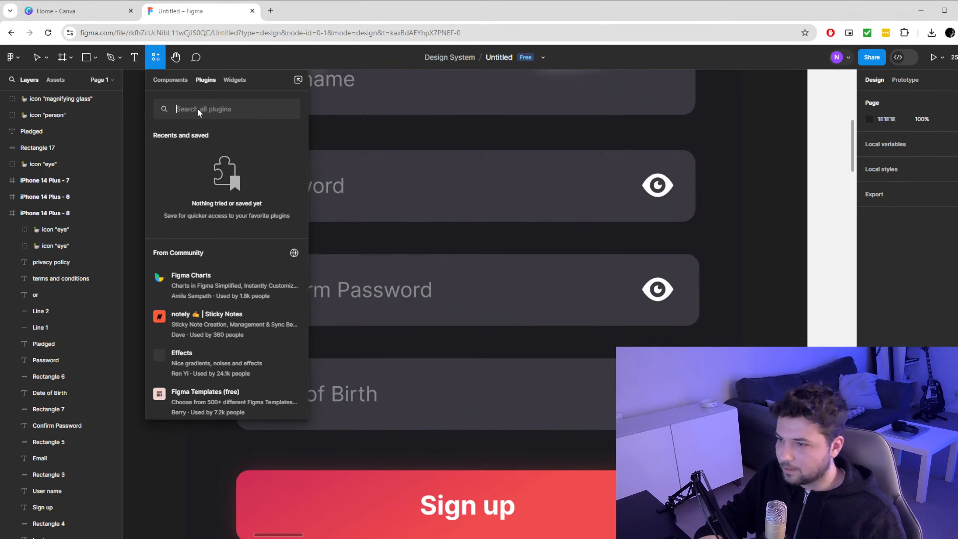
{"action": "type", "text": "icon"}
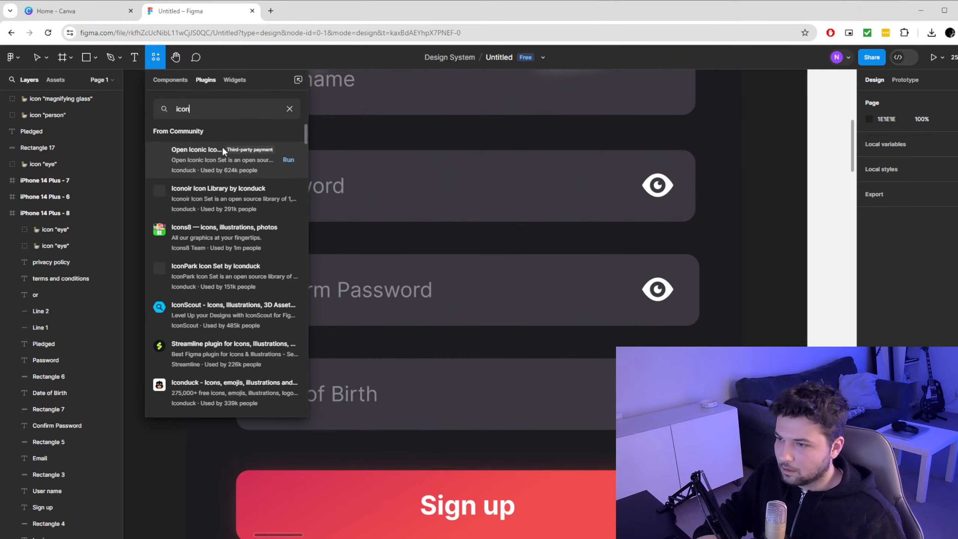
{"action": "left_click", "coordinate": [227, 171]}
{"action": "key", "text": "Escape"}
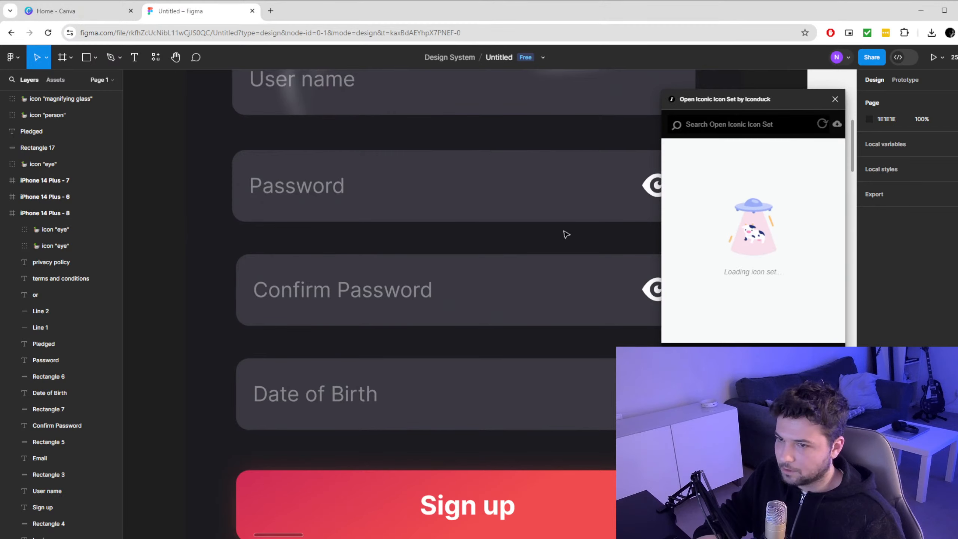
{"action": "left_click_drag", "start_coordinate": [761, 101], "coordinate": [196, 176]}
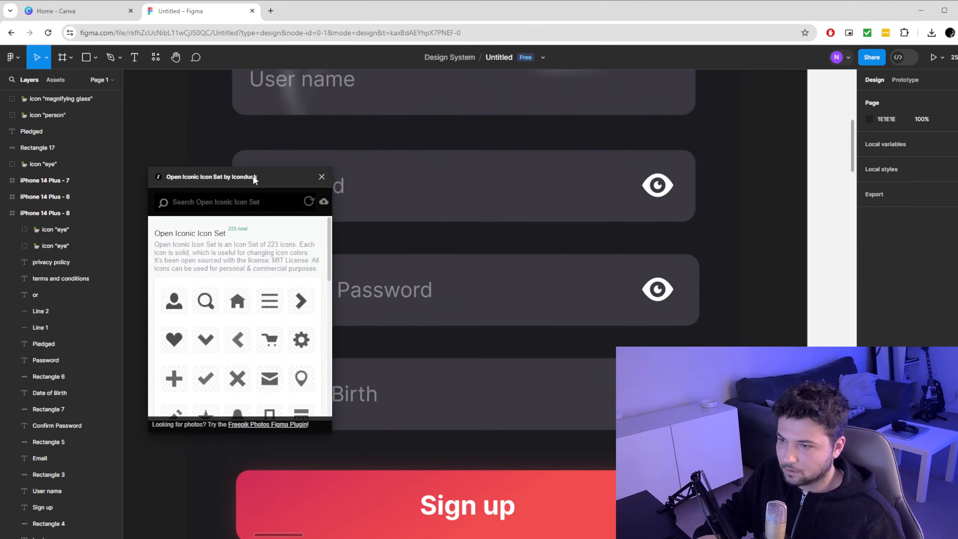
Find the "calendar" icon in the icon set, insert it at the right end of the Date of Birth field, and close the plugin
{"action": "left_click", "coordinate": [191, 206]}
{"action": "type", "text": "calendar"}
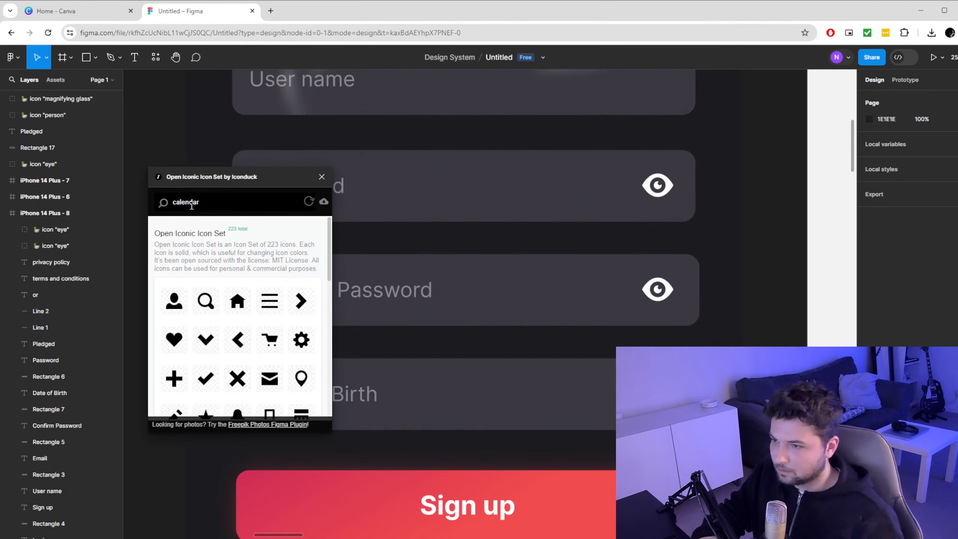
{"action": "key", "text": "Return"}
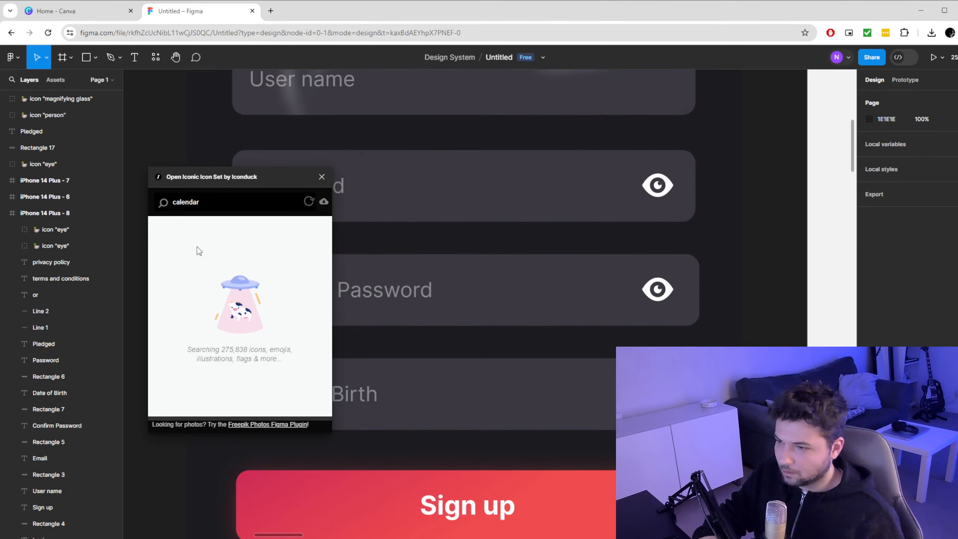
{"action": "left_click", "coordinate": [173, 270]}
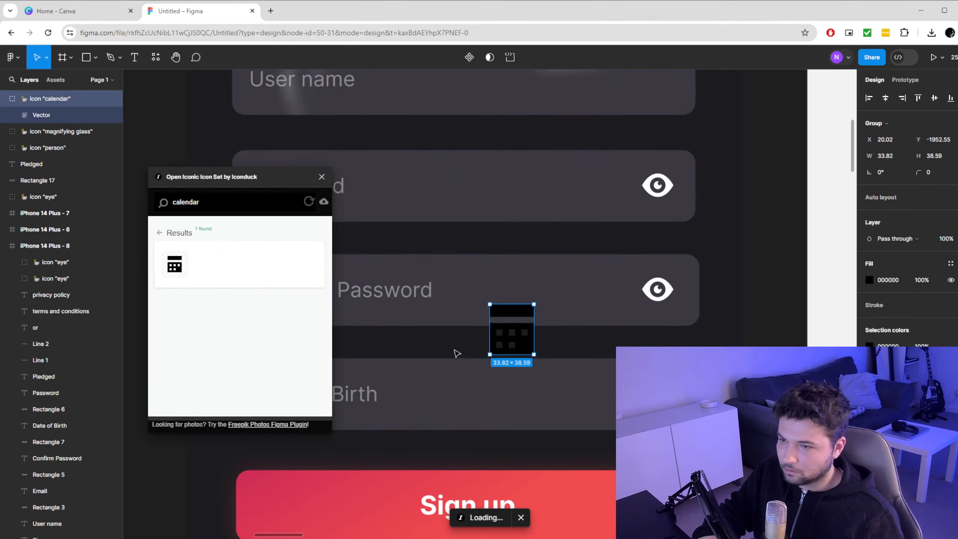
{"action": "left_click_drag", "start_coordinate": [587, 372], "coordinate": [654, 397]}
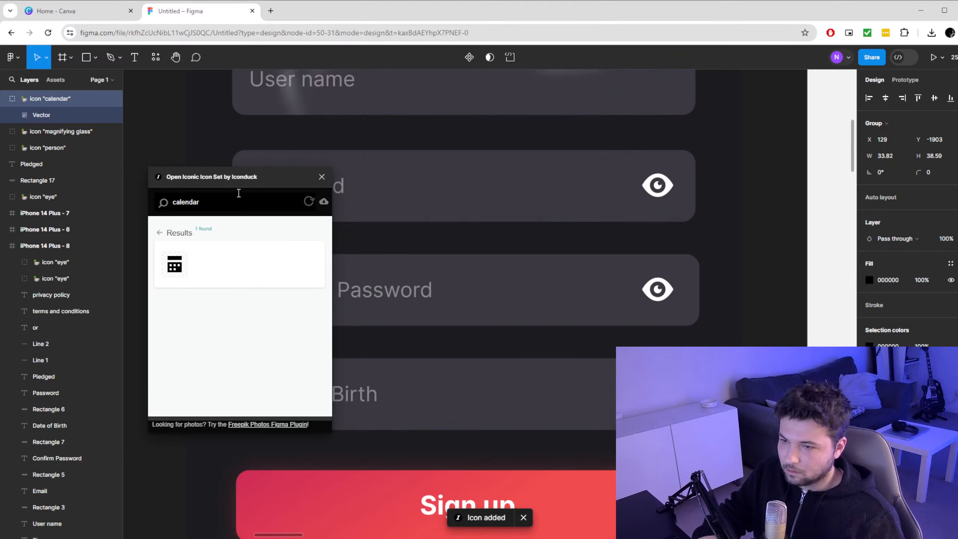
{"action": "left_click", "coordinate": [322, 177]}
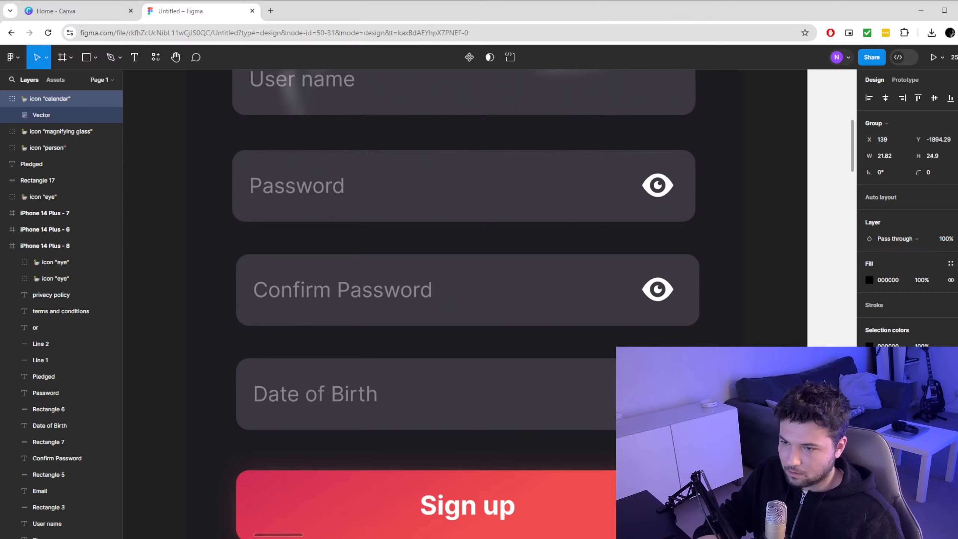
Recolor the calendar icon white (FFFFFF) and scale it down to about 20.82 × 23.76
{"action": "left_click", "coordinate": [869, 346]}
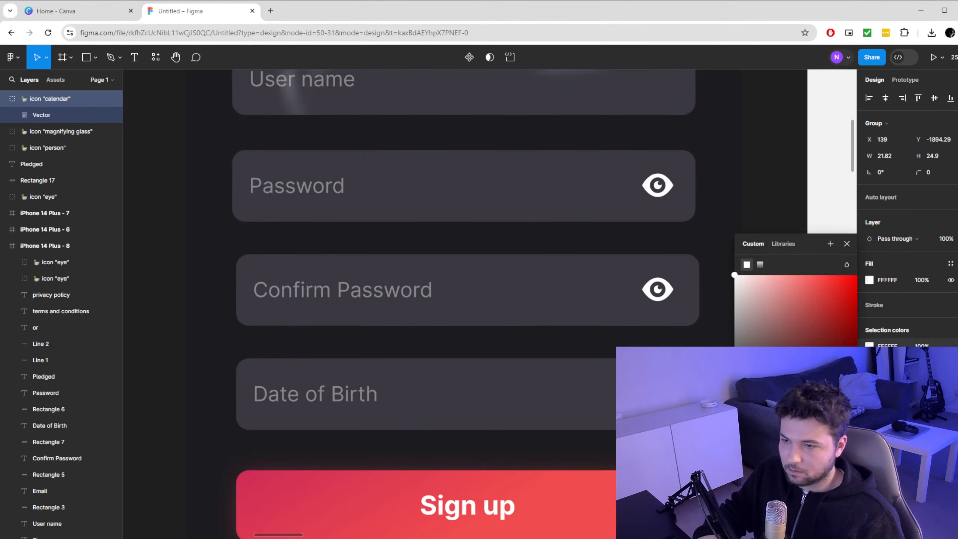
{"action": "key", "text": "Escape"}
{"action": "left_click", "coordinate": [61, 98]}
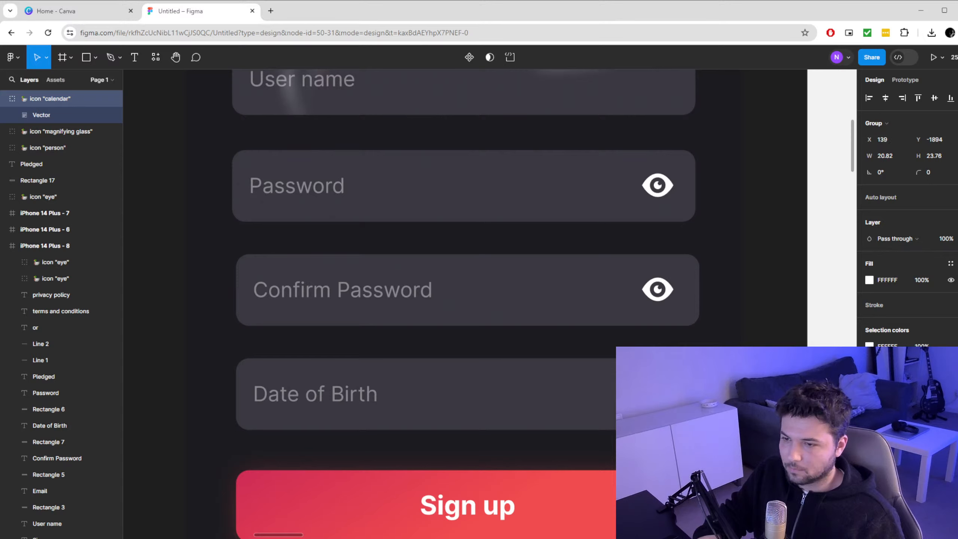
Move the runner image on the sign-up screen down behind the form fields, to about X 63, Y 145
{"action": "scroll", "coordinate": [528, 406], "scroll_direction": "down", "scroll_amount": 6}
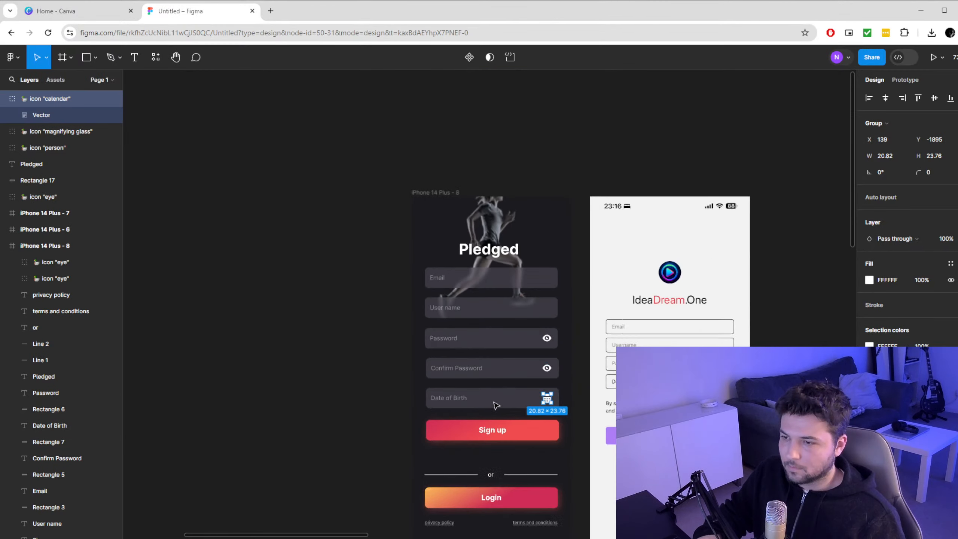
{"action": "scroll", "coordinate": [408, 408], "scroll_direction": "down", "scroll_amount": 4}
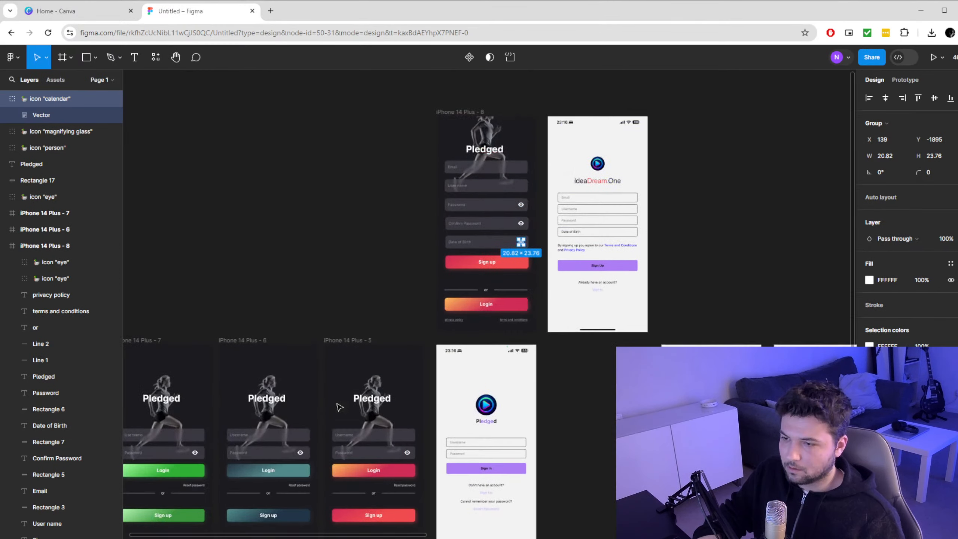
{"action": "scroll", "coordinate": [393, 383], "scroll_direction": "up", "scroll_amount": 2}
{"action": "scroll", "coordinate": [505, 282], "scroll_direction": "up", "scroll_amount": 6}
{"action": "scroll", "coordinate": [489, 385], "scroll_direction": "down", "scroll_amount": 7}
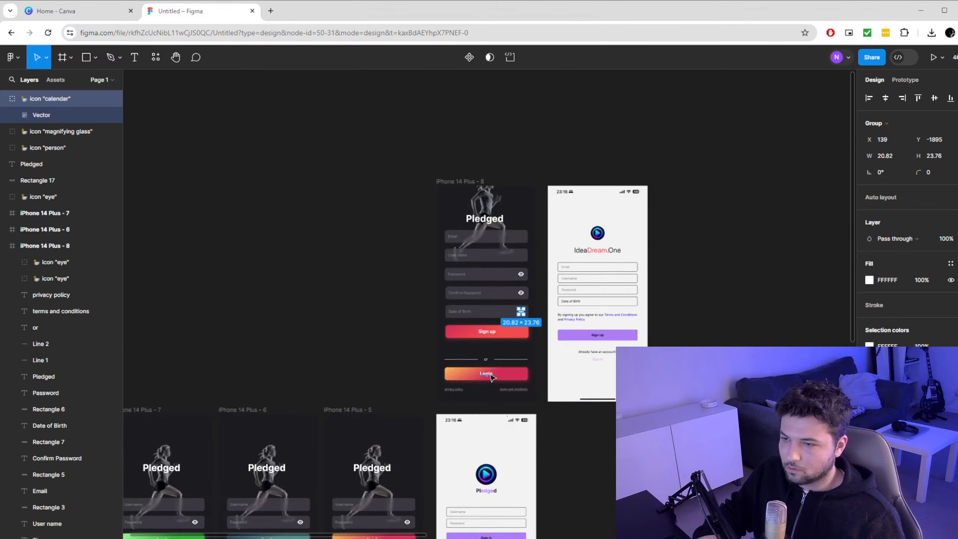
{"action": "scroll", "coordinate": [504, 294], "scroll_direction": "left", "scroll_amount": 1}
{"action": "scroll", "coordinate": [502, 294], "scroll_direction": "up", "scroll_amount": 5}
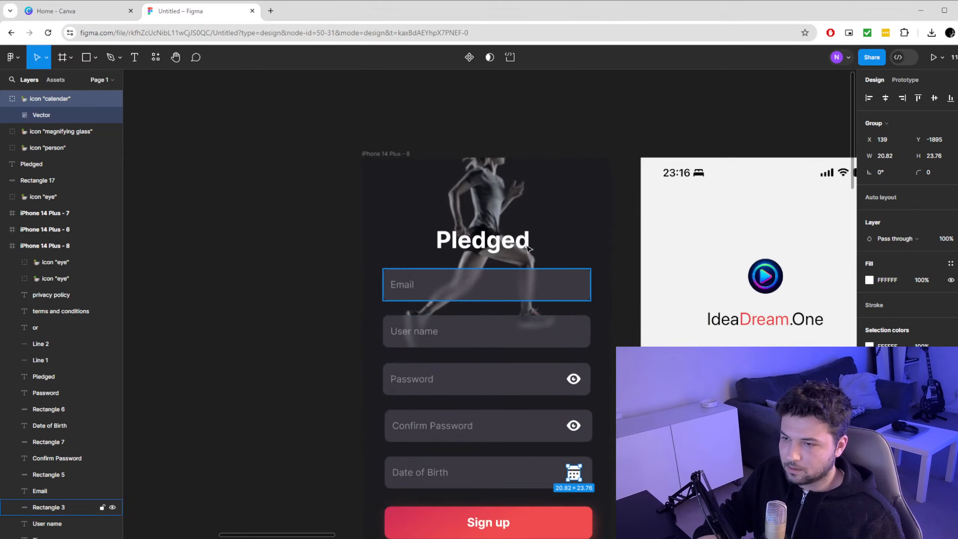
{"action": "left_click", "coordinate": [477, 187]}
{"action": "left_click_drag", "start_coordinate": [503, 202], "coordinate": [500, 314]}
Compare the runner image's placement on the sign-up screen with the runner image in the orange-red login design
{"action": "scroll", "coordinate": [307, 350], "scroll_direction": "down", "scroll_amount": 7}
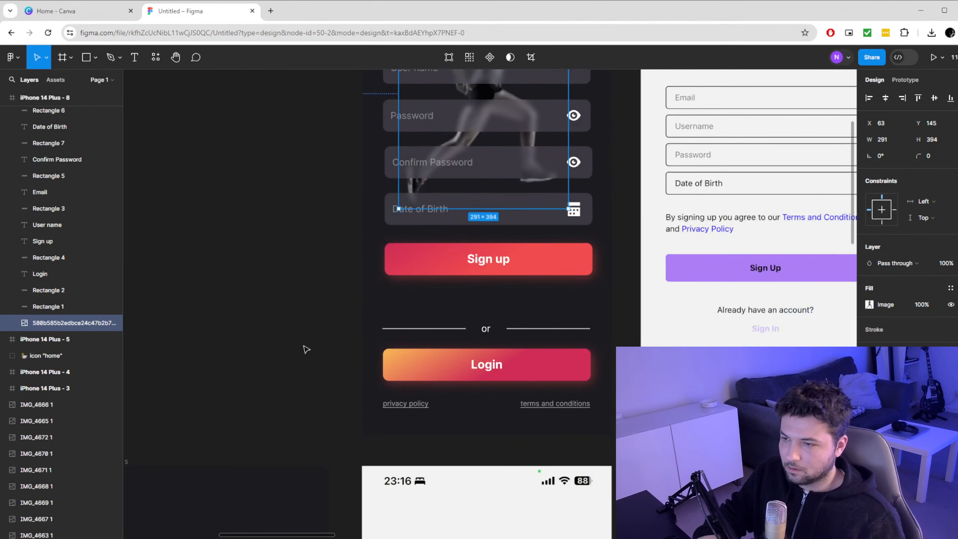
{"action": "scroll", "coordinate": [275, 332], "scroll_direction": "down", "scroll_amount": 5}
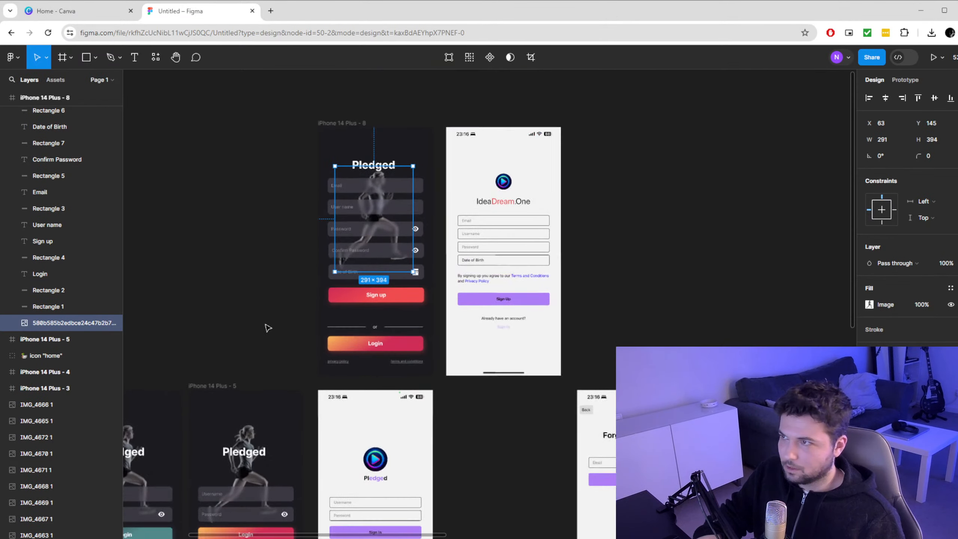
{"action": "scroll", "coordinate": [288, 306], "scroll_direction": "down", "scroll_amount": 3}
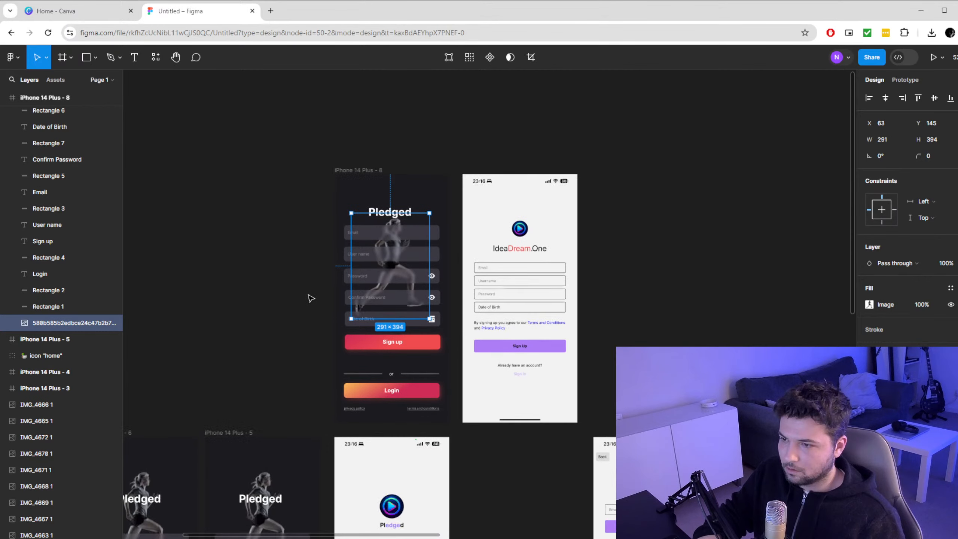
{"action": "left_click", "coordinate": [260, 394]}
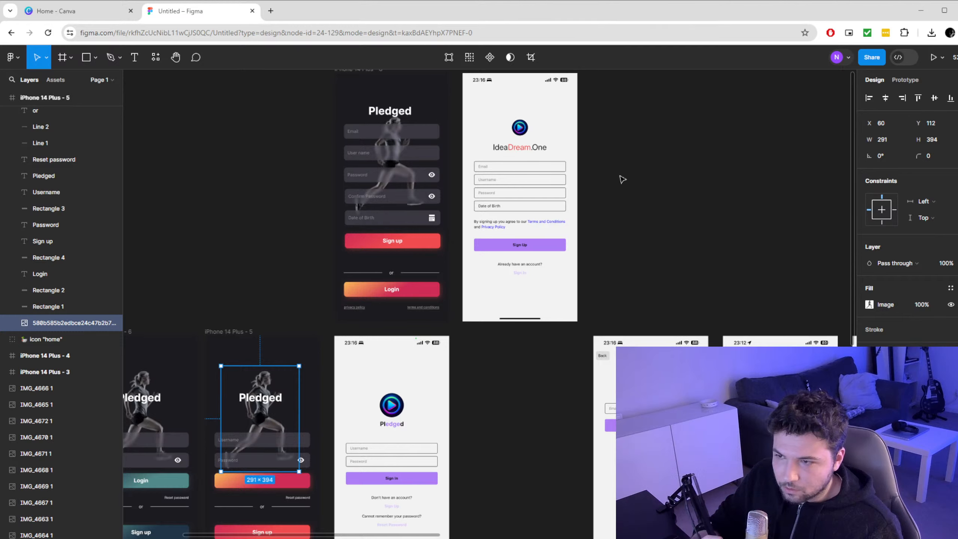
{"action": "scroll", "coordinate": [391, 124], "scroll_direction": "up", "scroll_amount": 5}
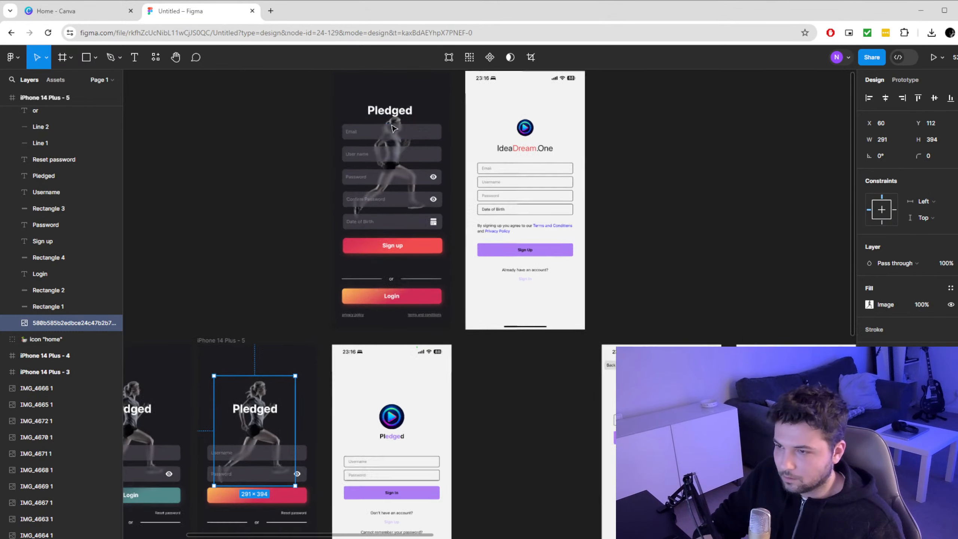
Position the runner image on the sign-up screen at X 60, Y 112
{"action": "left_click", "coordinate": [400, 121]}
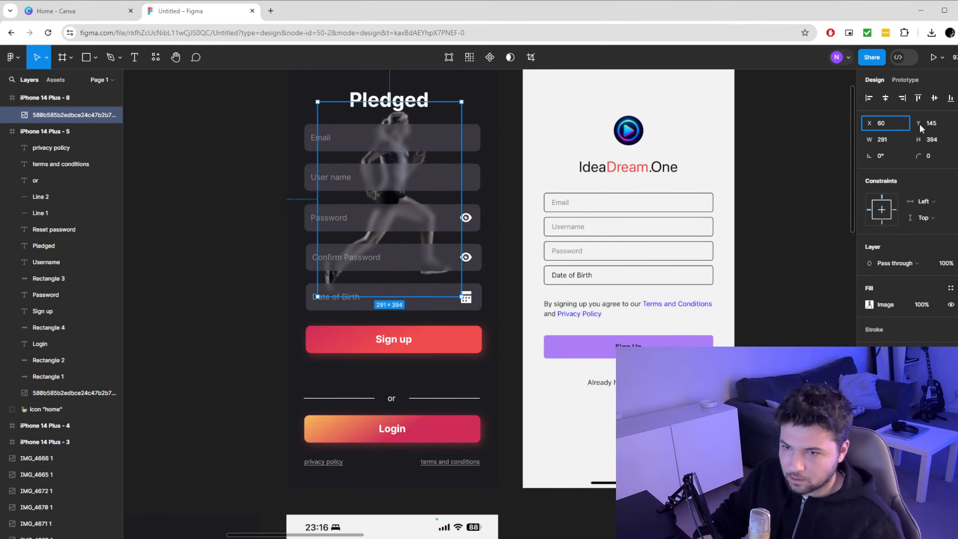
{"action": "type", "text": "60"}
{"action": "left_click", "coordinate": [940, 126]}
{"action": "type", "text": "112"}
{"action": "key", "text": "Return"}
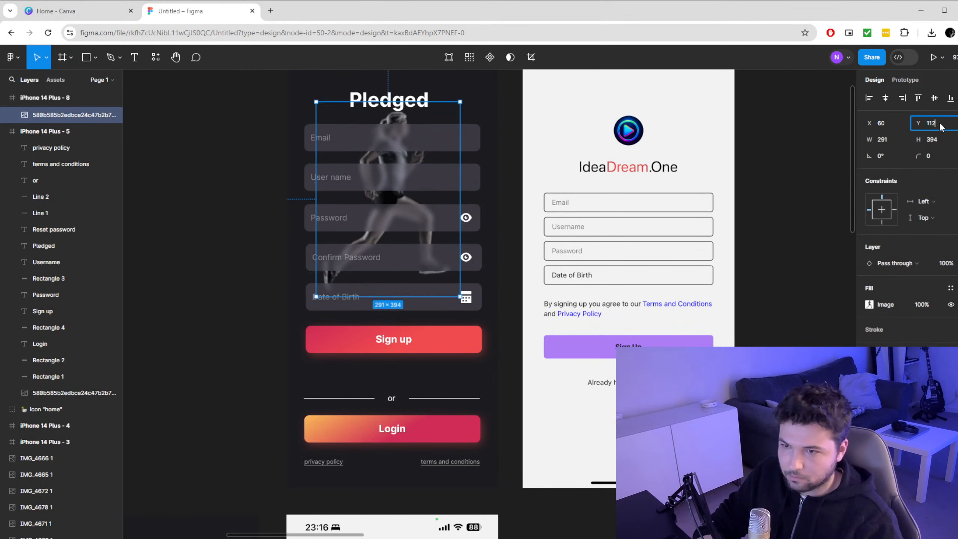
{"action": "left_click", "coordinate": [265, 246]}
Move the Pledged title on the sign-up screen straight up so it sits above the runner's head
{"action": "scroll", "coordinate": [231, 250], "scroll_direction": "down", "scroll_amount": 4}
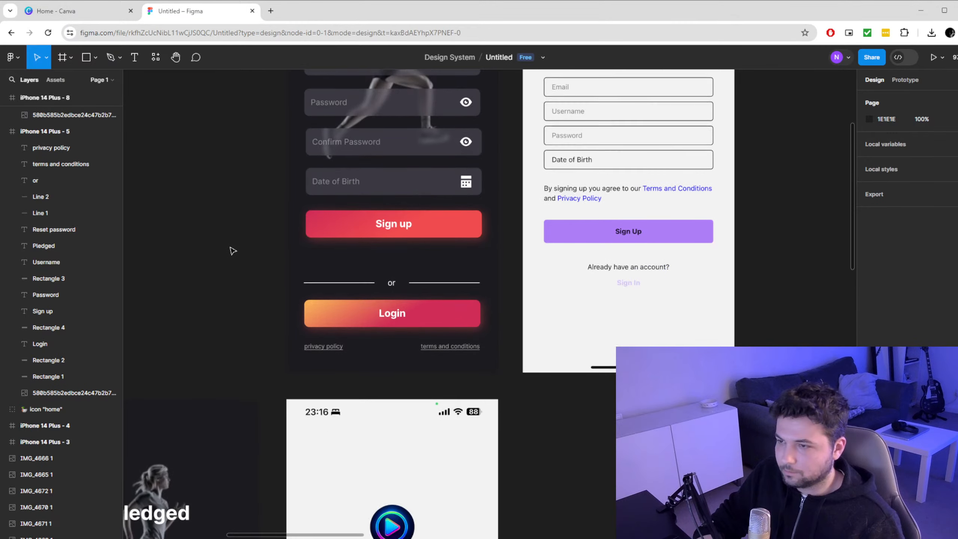
{"action": "scroll", "coordinate": [227, 254], "scroll_direction": "down", "scroll_amount": 5}
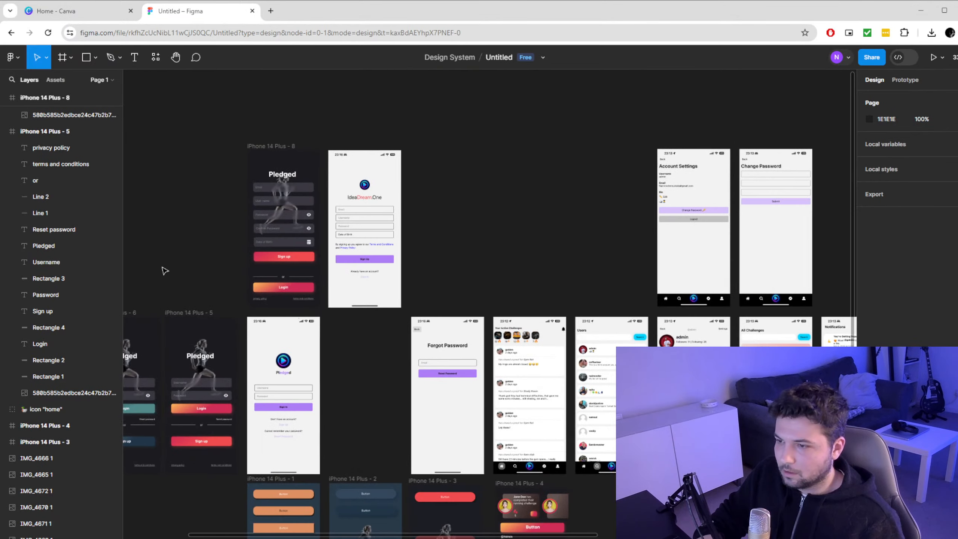
{"action": "scroll", "coordinate": [165, 271], "scroll_direction": "left", "scroll_amount": 2}
{"action": "scroll", "coordinate": [165, 271], "scroll_direction": "left", "scroll_amount": 3}
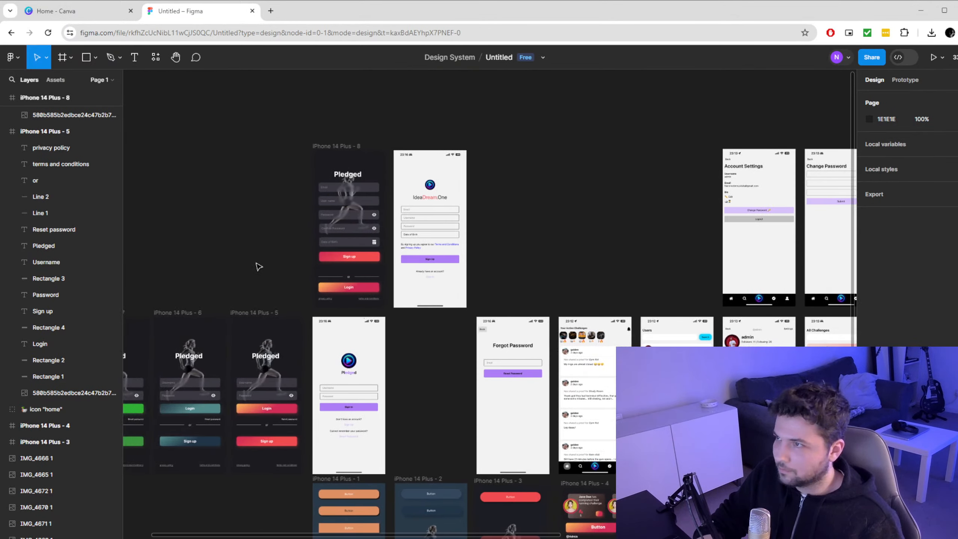
{"action": "scroll", "coordinate": [256, 264], "scroll_direction": "up", "scroll_amount": 1}
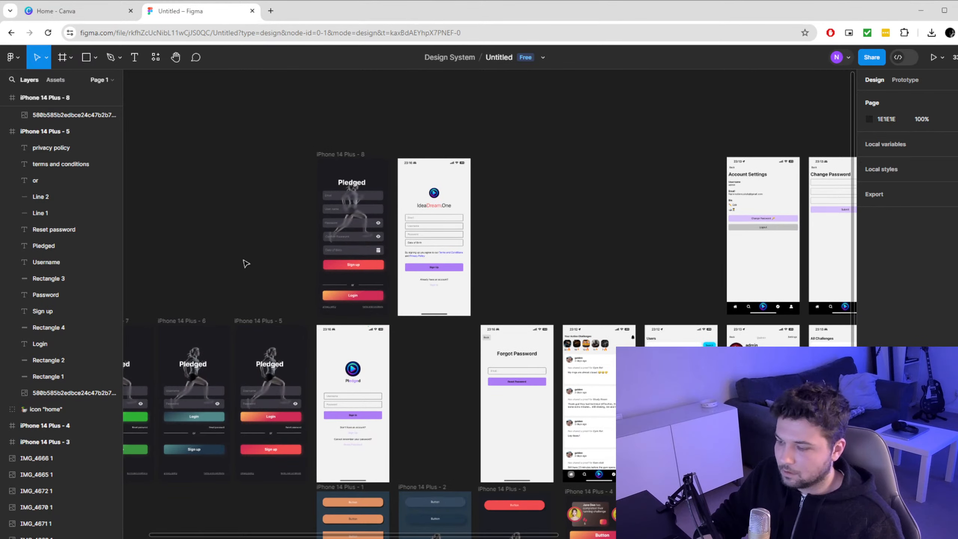
{"action": "scroll", "coordinate": [247, 264], "scroll_direction": "up", "scroll_amount": 1}
{"action": "scroll", "coordinate": [253, 264], "scroll_direction": "left", "scroll_amount": 1}
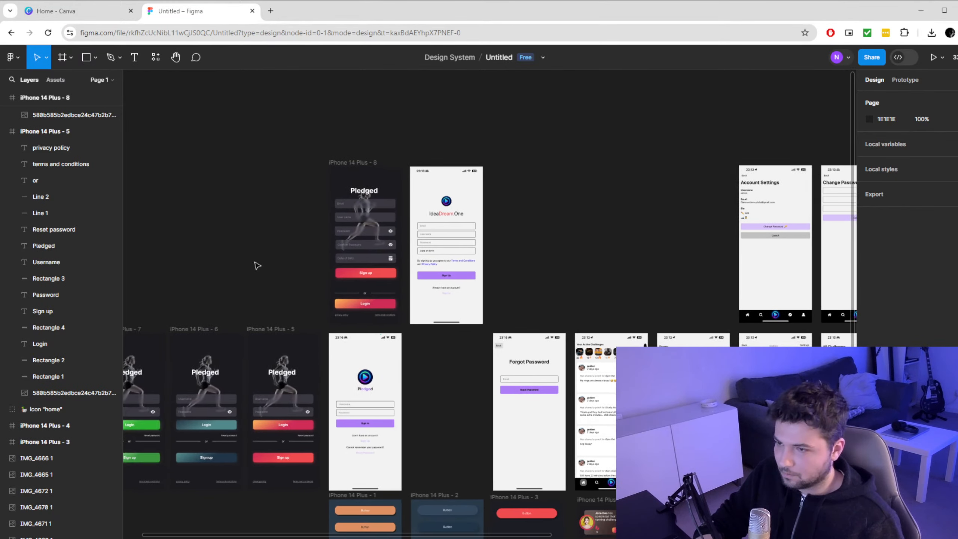
{"action": "scroll", "coordinate": [341, 246], "scroll_direction": "up", "scroll_amount": 5}
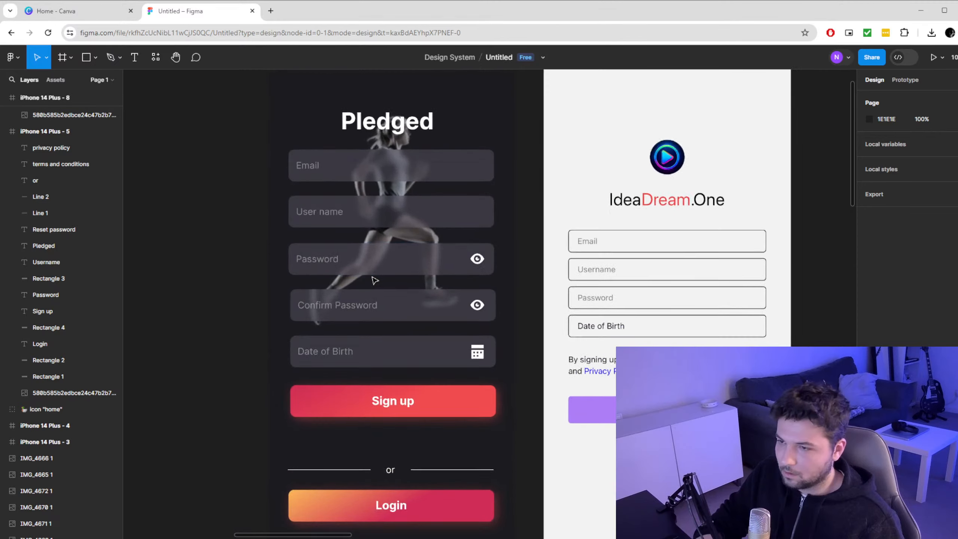
{"action": "left_click_drag", "start_coordinate": [387, 129], "coordinate": [387, 109]}
{"action": "scroll", "coordinate": [208, 259], "scroll_direction": "up", "scroll_amount": 3}
{"action": "left_click", "coordinate": [194, 272]}
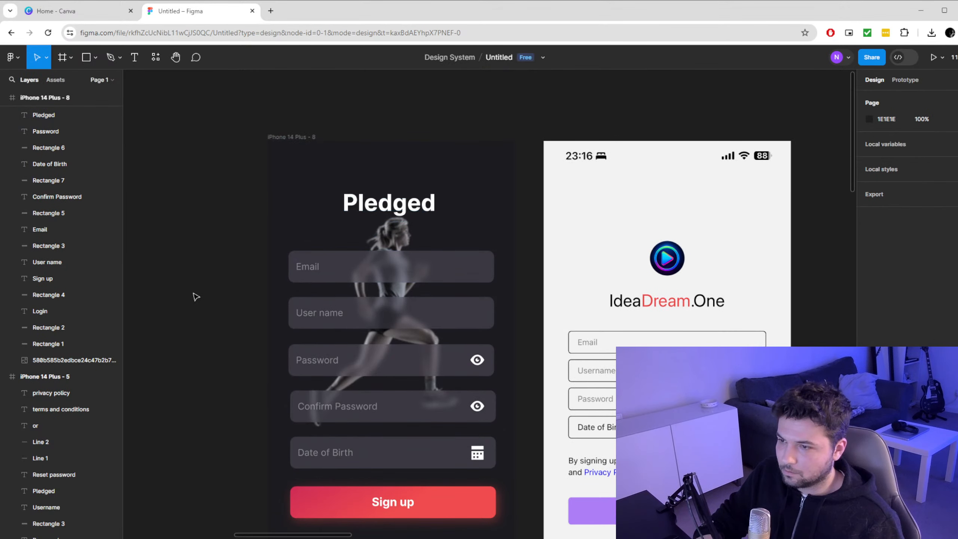
Move the privacy policy text to X 103, Y 675 and the terms and conditions text to X 21, Y 651, beneath the Sign up button
{"action": "scroll", "coordinate": [204, 302], "scroll_direction": "down", "scroll_amount": 6}
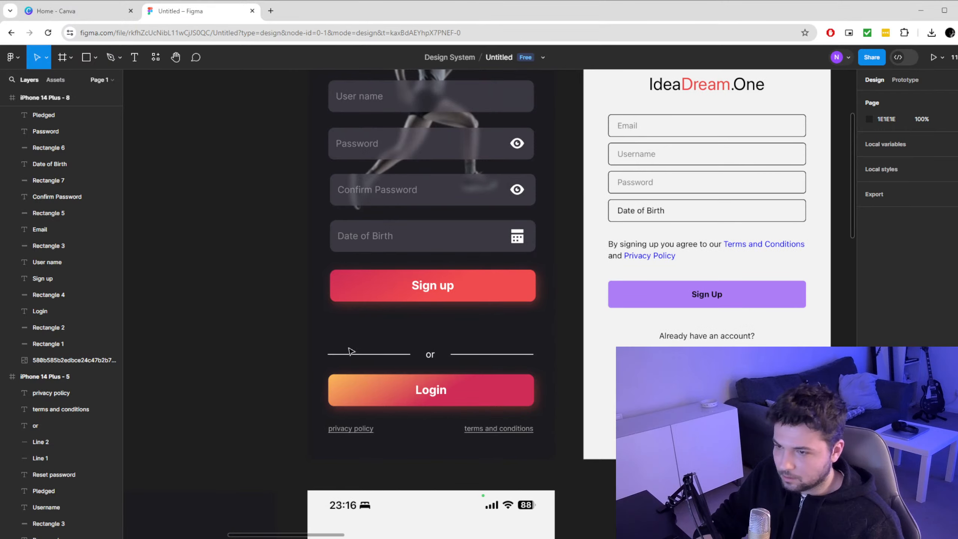
{"action": "scroll", "coordinate": [404, 349], "scroll_direction": "up", "scroll_amount": 3, "text": "ctrl"}
{"action": "scroll", "coordinate": [406, 351], "scroll_direction": "down", "scroll_amount": 2, "text": "ctrl"}
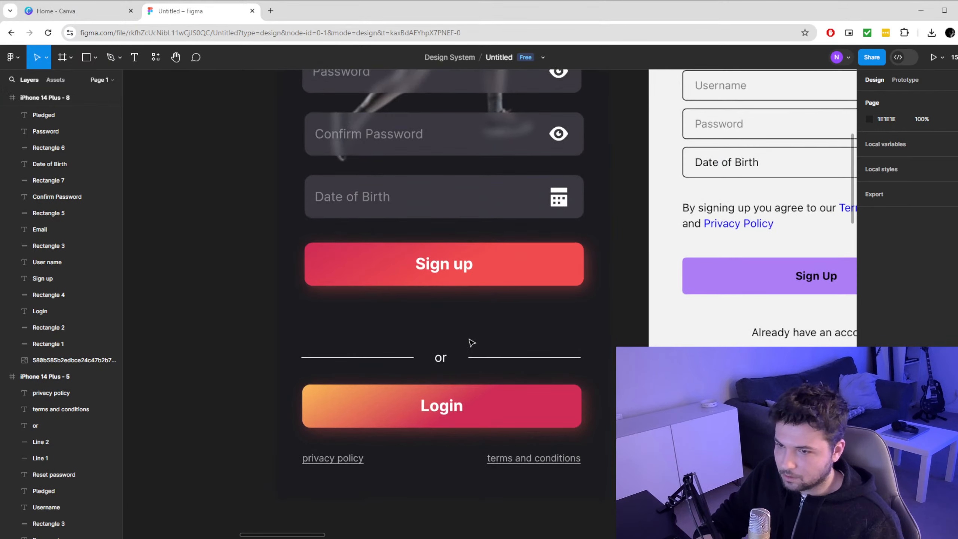
{"action": "scroll", "coordinate": [471, 342], "scroll_direction": "right", "scroll_amount": 3}
{"action": "scroll", "coordinate": [471, 342], "scroll_direction": "right", "scroll_amount": 1}
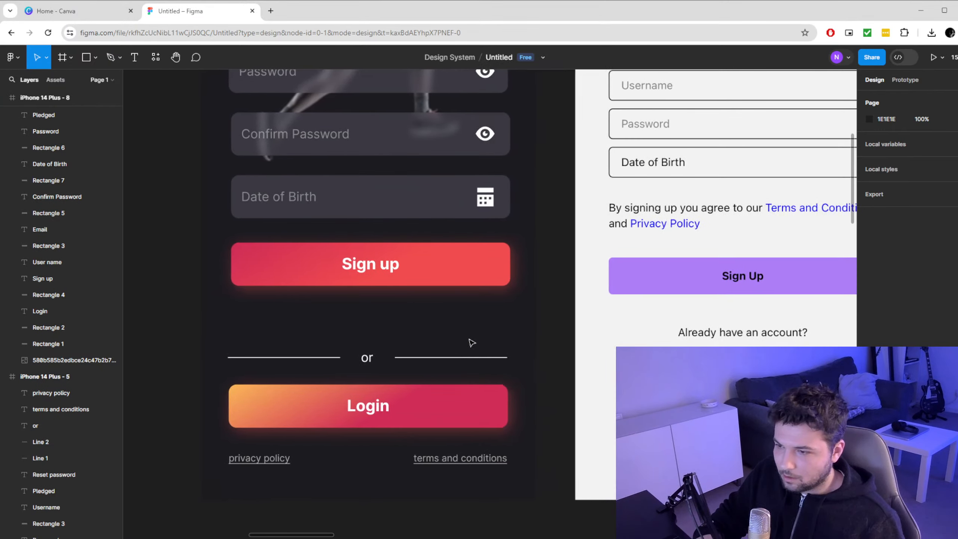
{"action": "scroll", "coordinate": [327, 342], "scroll_direction": "up", "scroll_amount": 2, "text": "ctrl"}
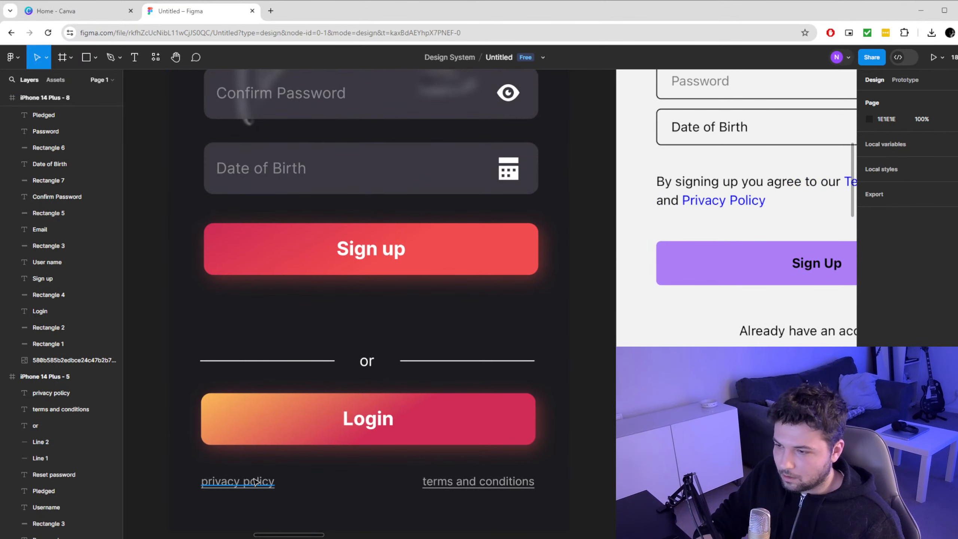
{"action": "left_click_drag", "start_coordinate": [260, 490], "coordinate": [324, 322]}
{"action": "left_click_drag", "start_coordinate": [480, 496], "coordinate": [267, 302]}
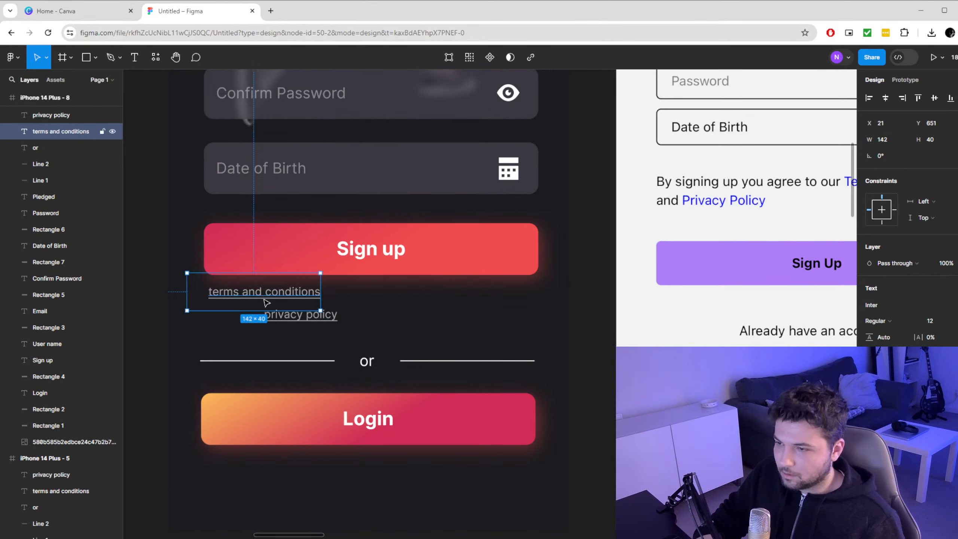
Delete the privacy policy text beneath the Sign up button
{"action": "left_click", "coordinate": [289, 318]}
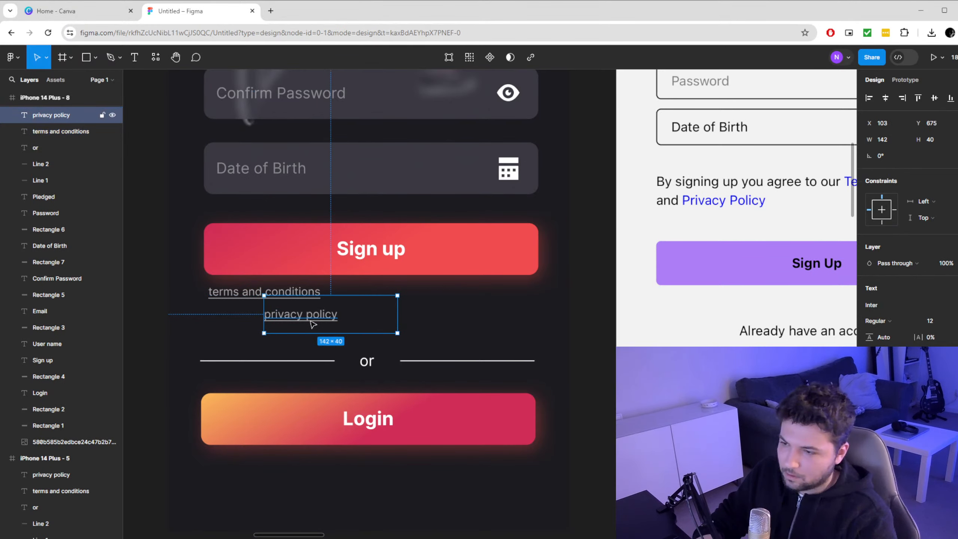
{"action": "key", "text": "Delete"}
{"action": "left_click", "coordinate": [666, 176]}
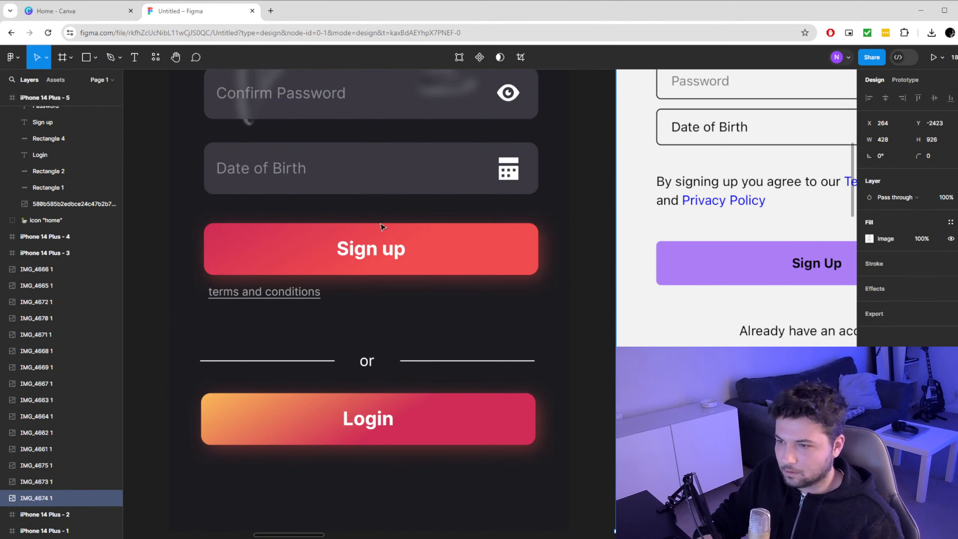
Replace the terms and conditions text with "By", left-aligned and without an underline
{"action": "double_click", "coordinate": [242, 301]}
{"action": "type", "text": "By"}
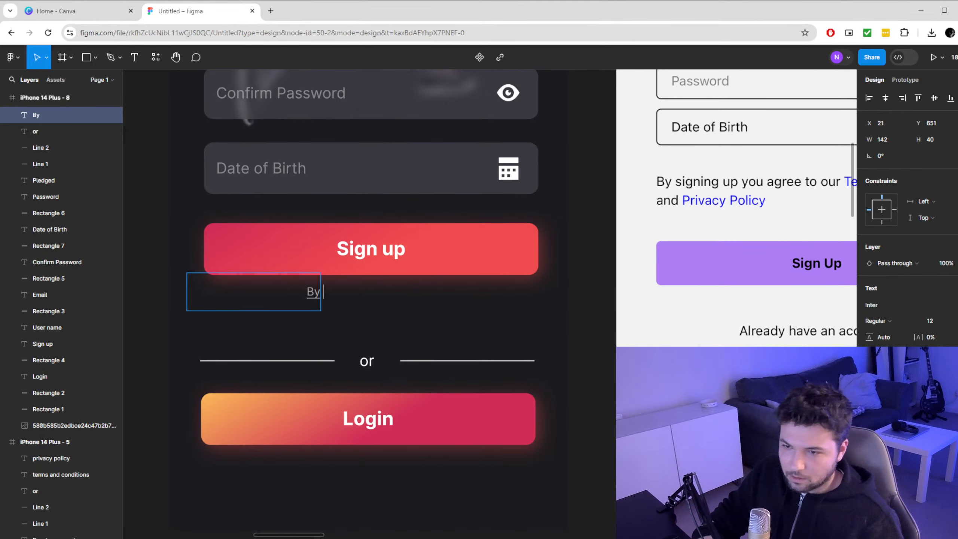
{"action": "key", "text": "ctrl+alt+l"}
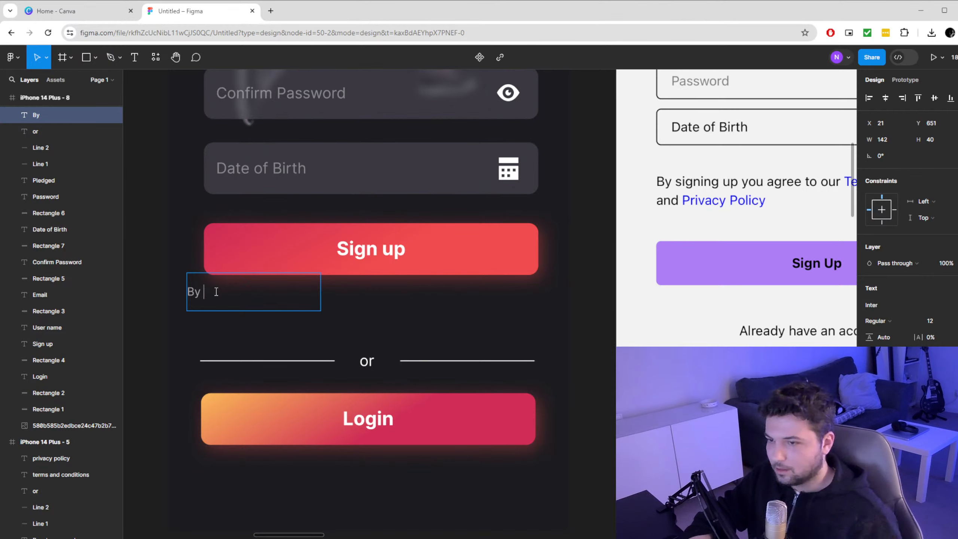
{"action": "key", "text": "Escape"}
Move the "By" text box to X 42, Y 665, near the left edge of the Sign up button
{"action": "left_click_drag", "start_coordinate": [230, 293], "coordinate": [247, 304]}
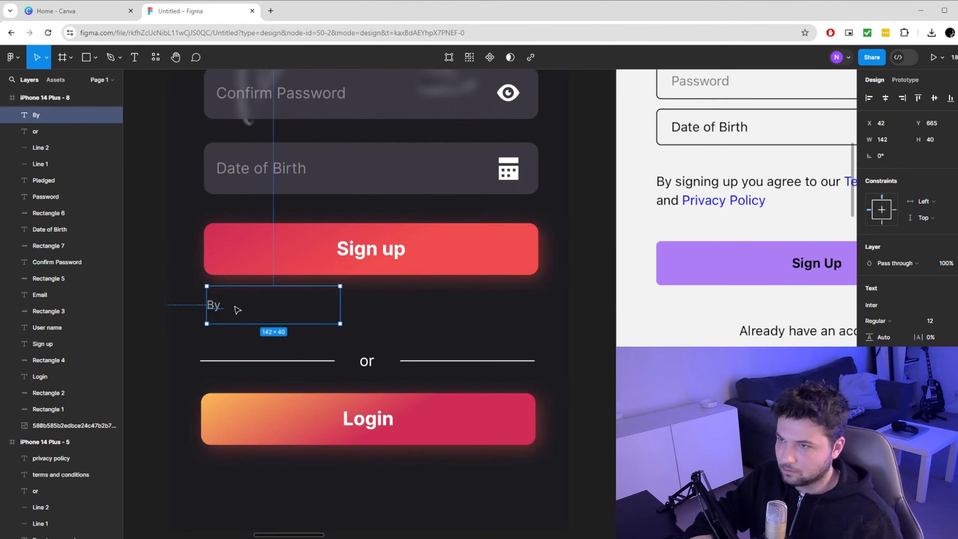
{"action": "key", "text": "Escape"}
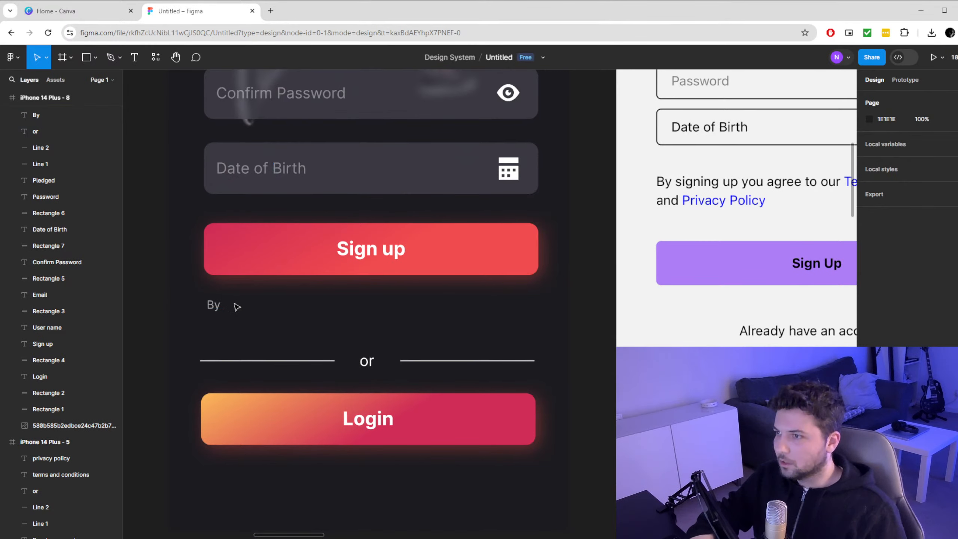
{"action": "left_click", "coordinate": [208, 305]}
{"action": "left_click", "coordinate": [501, 301]}
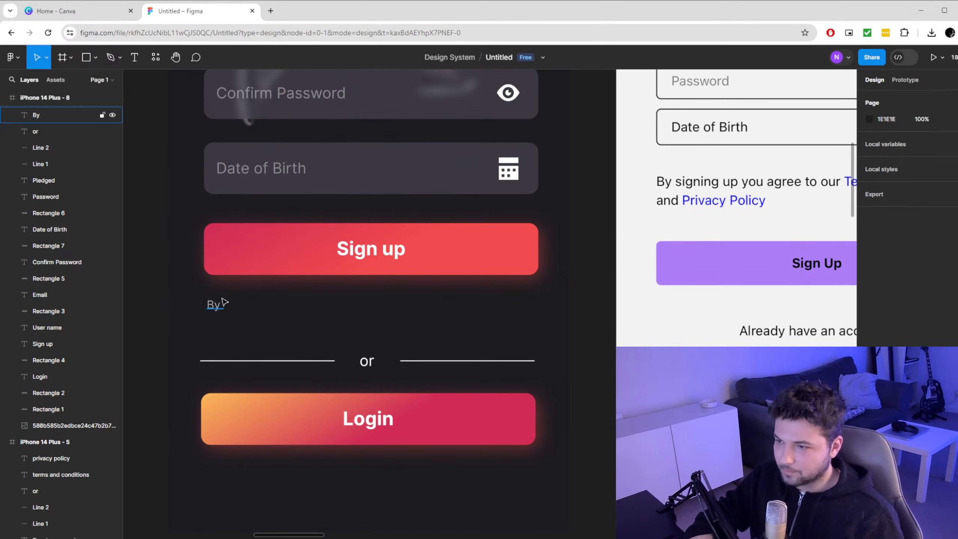
Extend the text to "By signing up you agree to our" and widen its box to 353 × 38
{"action": "double_click", "coordinate": [214, 308]}
{"action": "type", "text": "By signing u"}
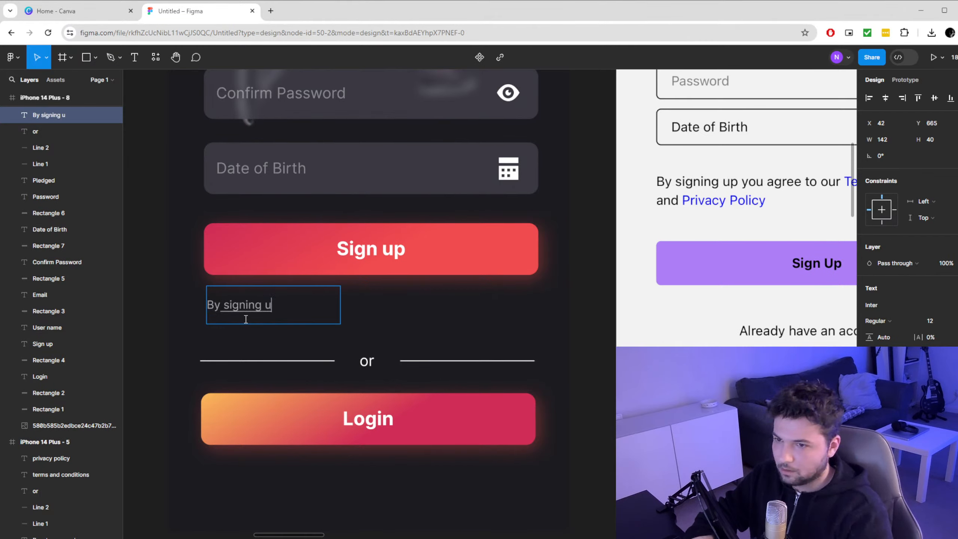
{"action": "type", "text": "p you a"}
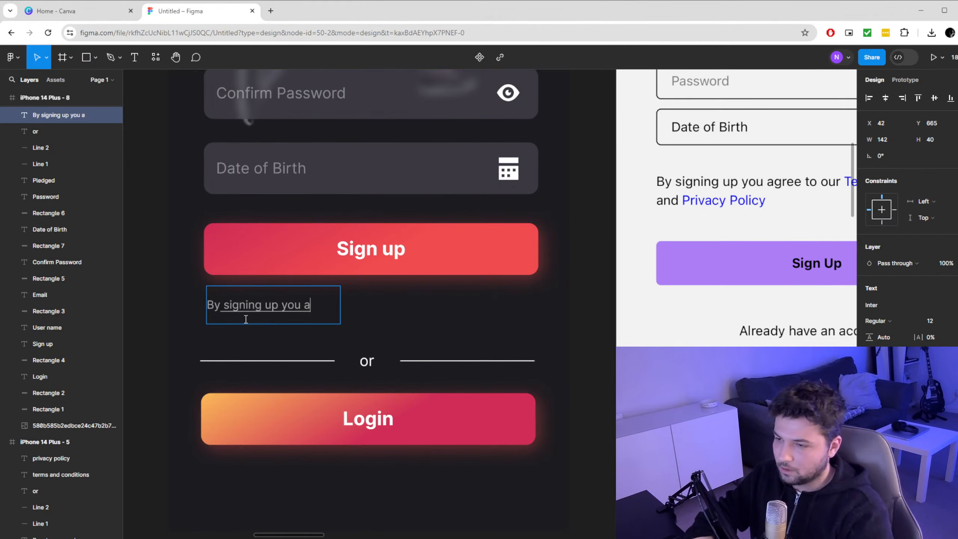
{"action": "type", "text": "gree to"}
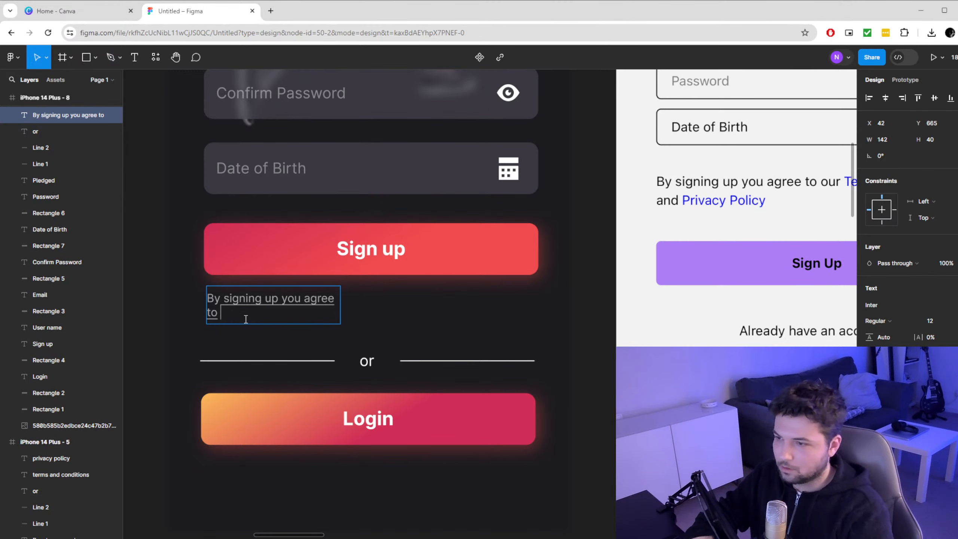
{"action": "type", "text": " our"}
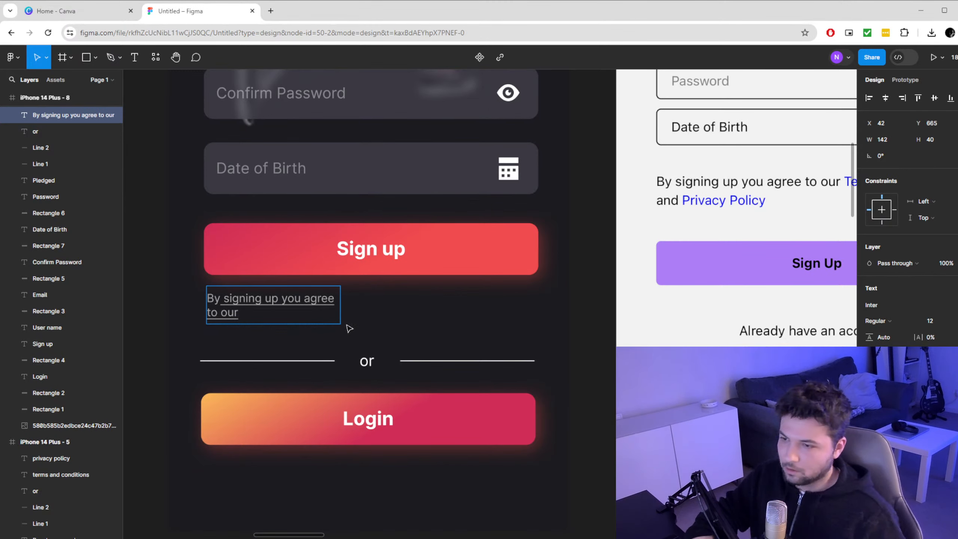
{"action": "key", "text": "Escape"}
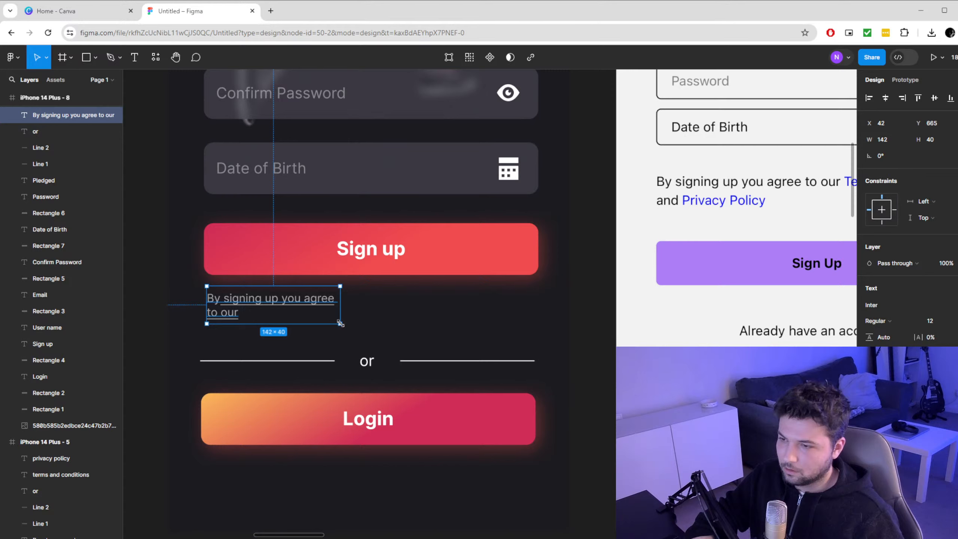
{"action": "left_click_drag", "start_coordinate": [341, 323], "coordinate": [539, 322]}
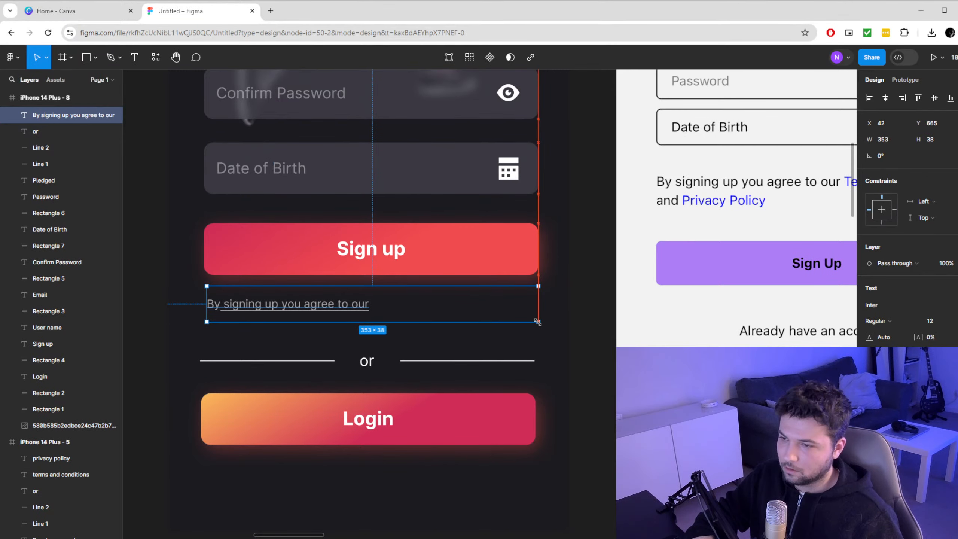
Append "Terms and Conditions and Privacy Policy" to the agreement sentence beneath the Sign up button
{"action": "left_click", "coordinate": [379, 309]}
{"action": "double_click", "coordinate": [368, 308]}
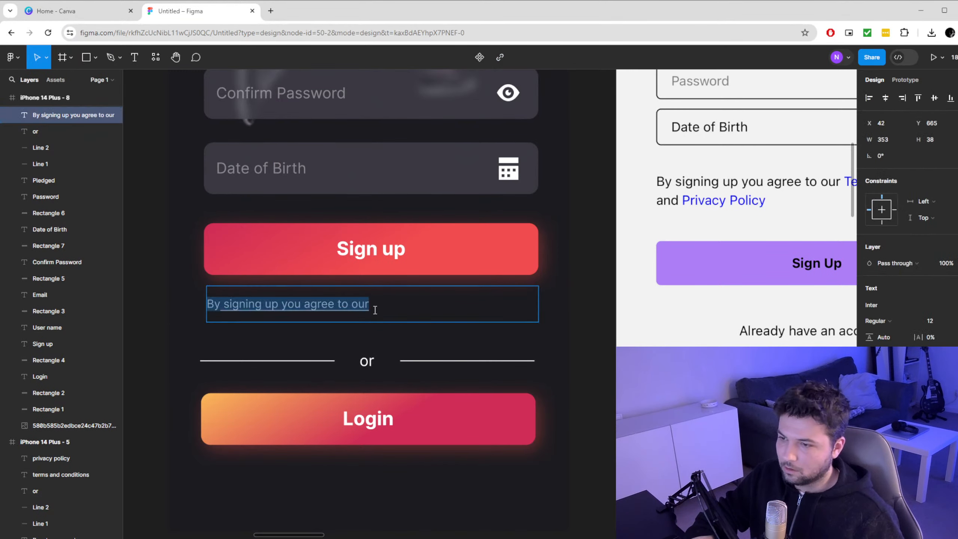
{"action": "left_click", "coordinate": [377, 309]}
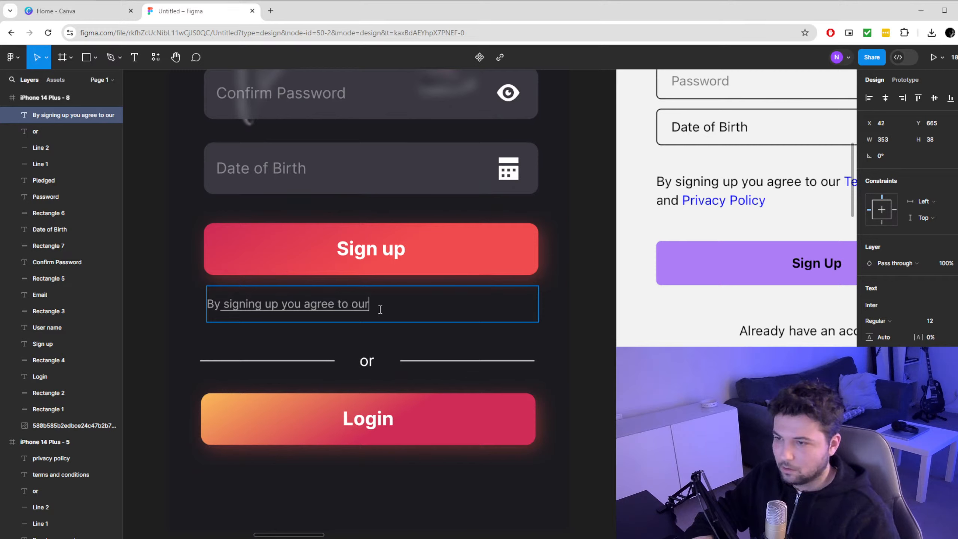
{"action": "type", "text": "Terms"}
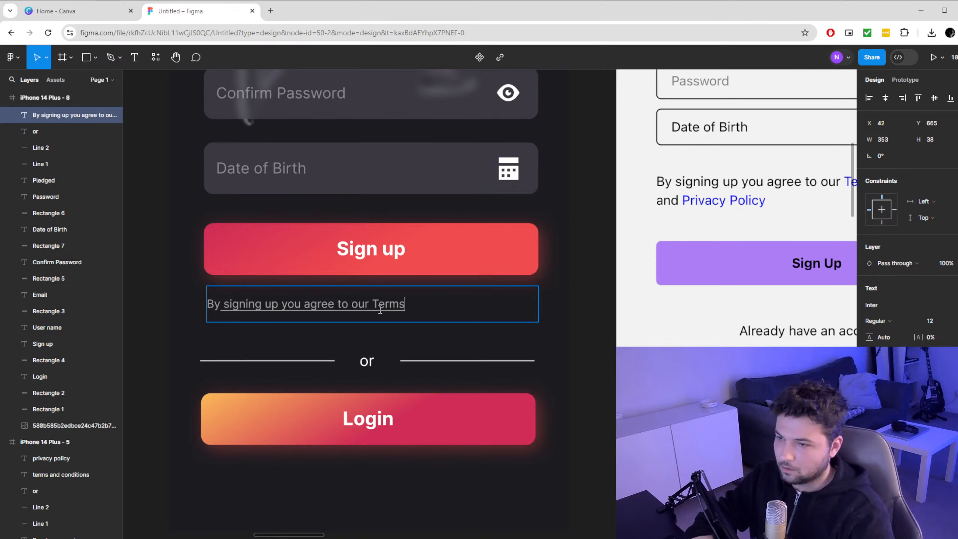
{"action": "type", "text": " and"}
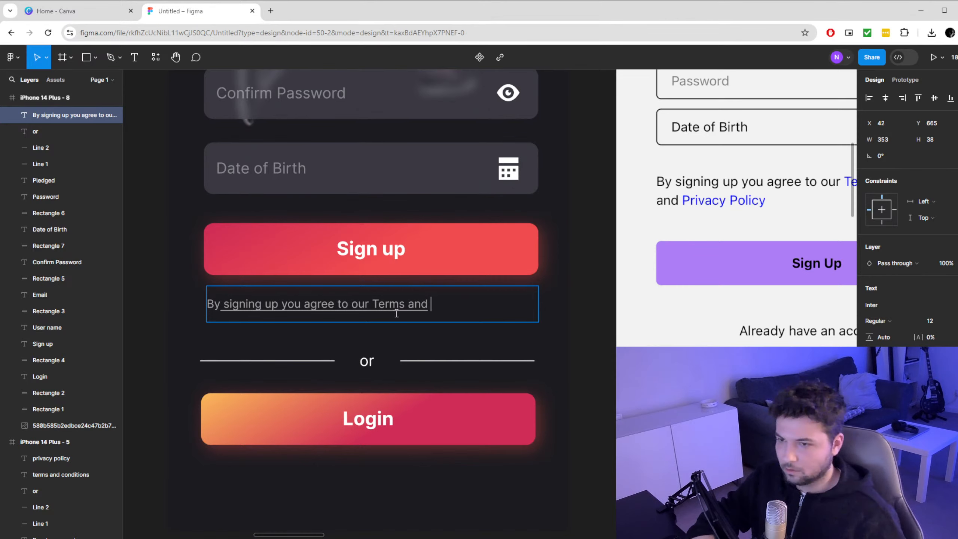
{"action": "scroll", "coordinate": [397, 315], "scroll_direction": "right", "scroll_amount": 3}
{"action": "scroll", "coordinate": [398, 314], "scroll_direction": "left", "scroll_amount": 2}
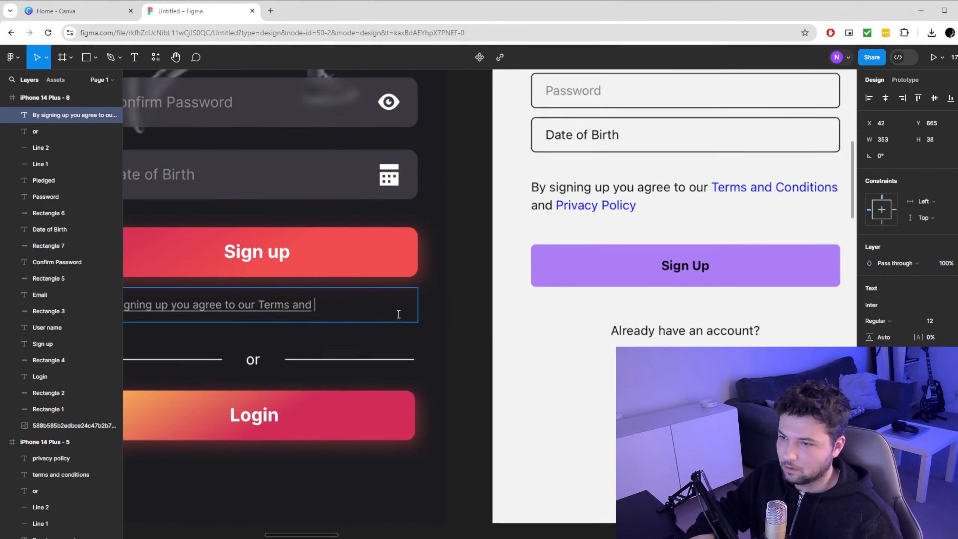
{"action": "scroll", "coordinate": [399, 314], "scroll_direction": "down", "scroll_amount": 2}
{"action": "type", "text": "Conditions and Pri"}
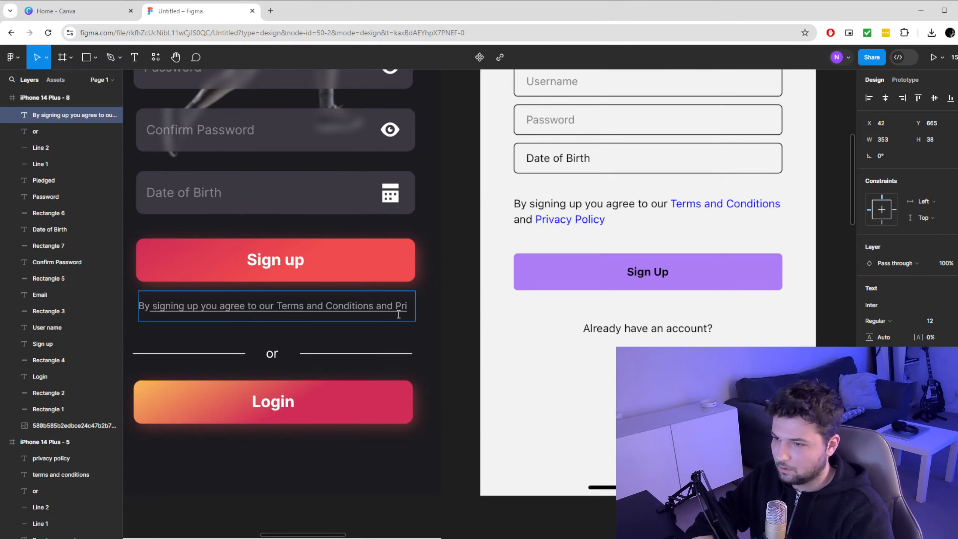
{"action": "type", "text": "vacy Policy"}
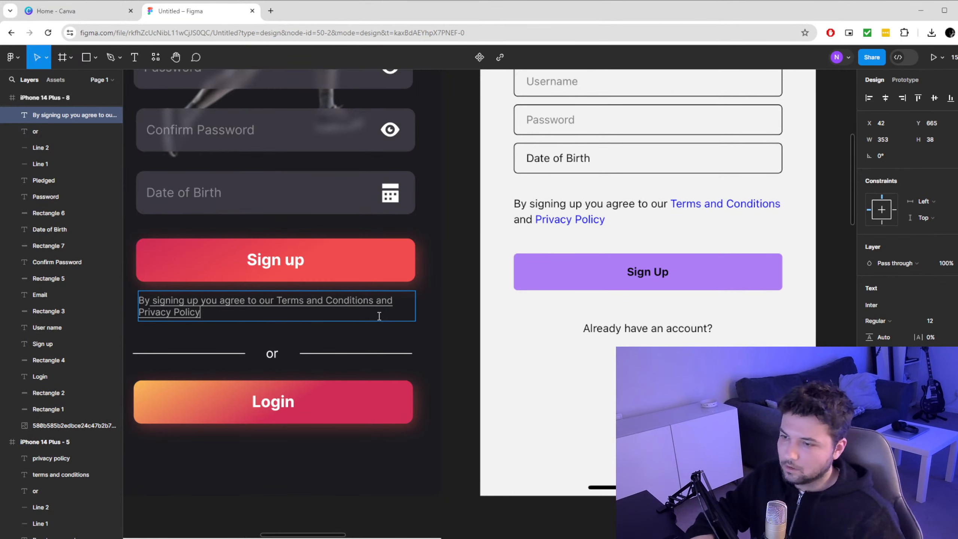
Remove the underline from "signing up you agree to our" and from the "and" between the two policy names
{"action": "left_click_drag", "start_coordinate": [153, 300], "coordinate": [271, 297]}
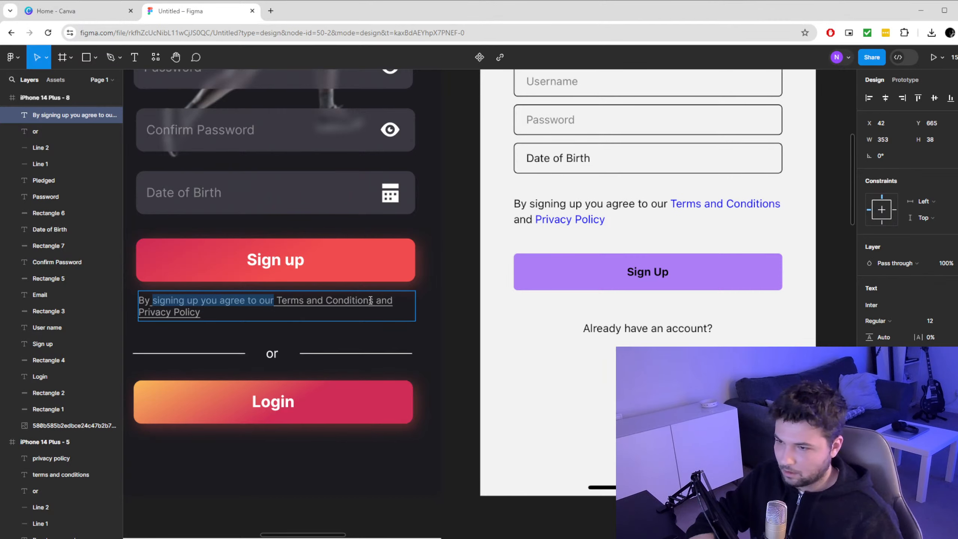
{"action": "left_click_drag", "start_coordinate": [377, 299], "coordinate": [396, 301]}
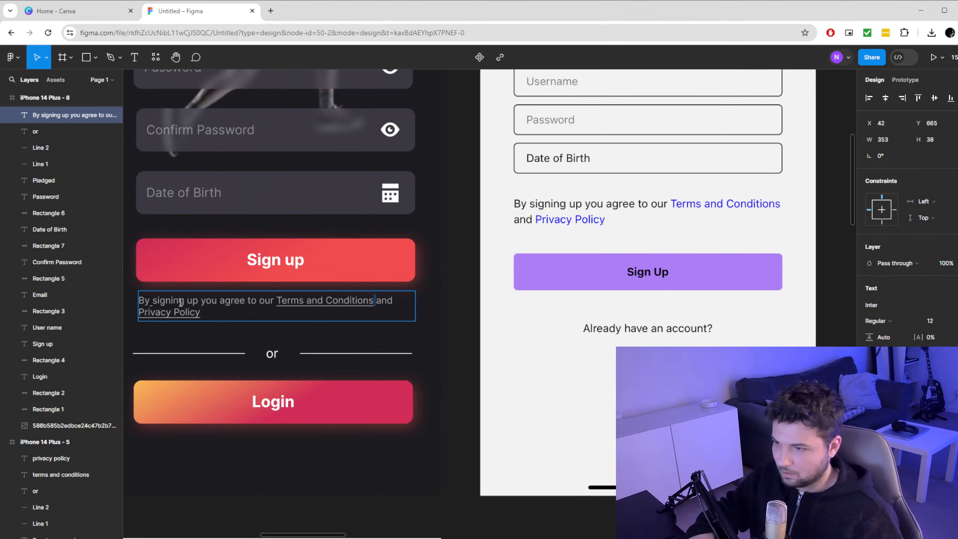
{"action": "left_click", "coordinate": [187, 336]}
Move the agreement sentence down to Y 680, keeping it at X 42 beneath the Sign up button
{"action": "scroll", "coordinate": [219, 377], "scroll_direction": "left", "scroll_amount": 2}
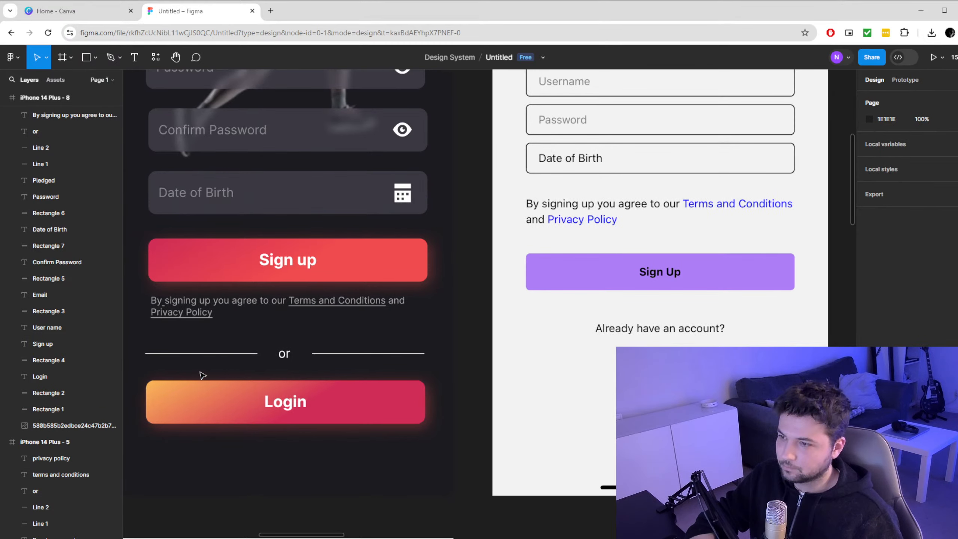
{"action": "left_click_drag", "start_coordinate": [225, 306], "coordinate": [225, 320]}
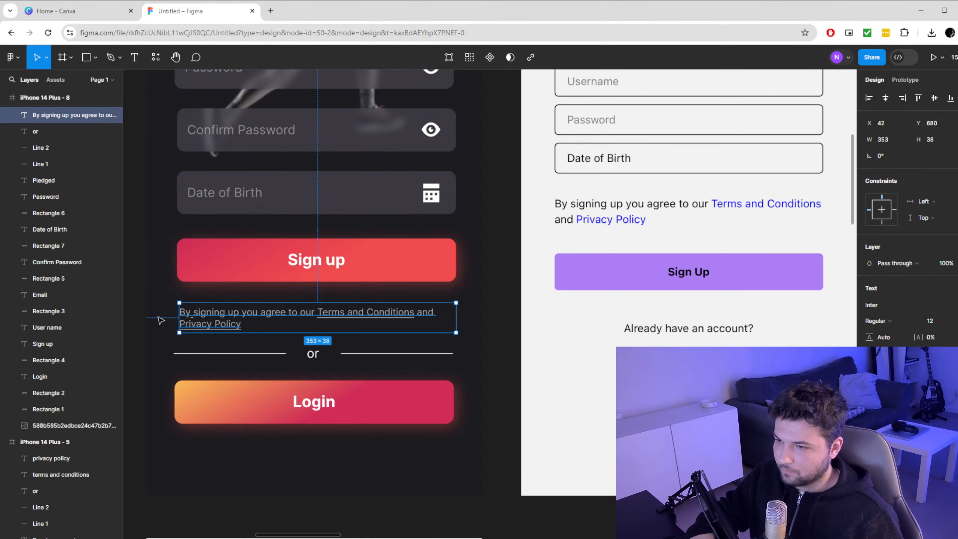
{"action": "left_click", "coordinate": [154, 314]}
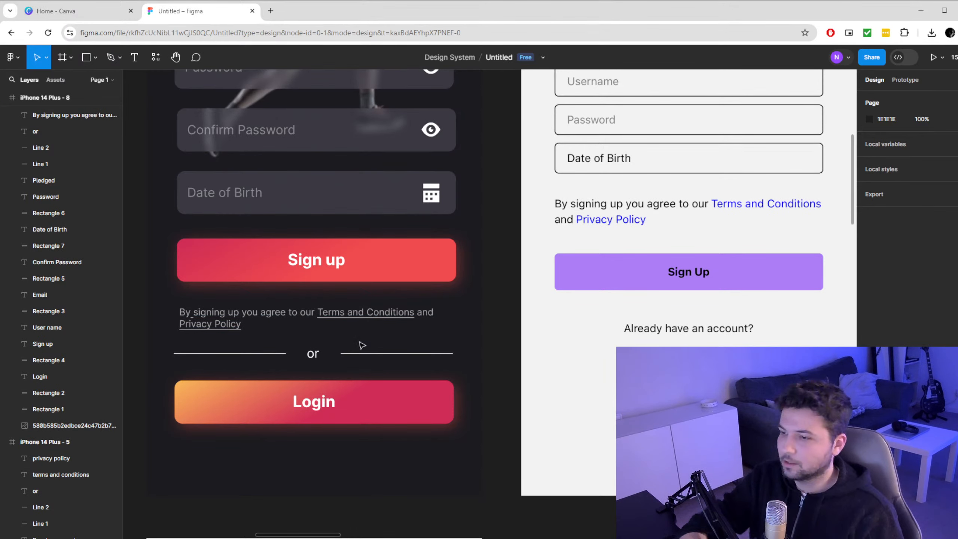
Move the Login button and its label slightly down, aligning the button's sides with the Sign up button above
{"action": "scroll", "coordinate": [310, 317], "scroll_direction": "down", "scroll_amount": 3}
{"action": "scroll", "coordinate": [310, 317], "scroll_direction": "up", "scroll_amount": 1}
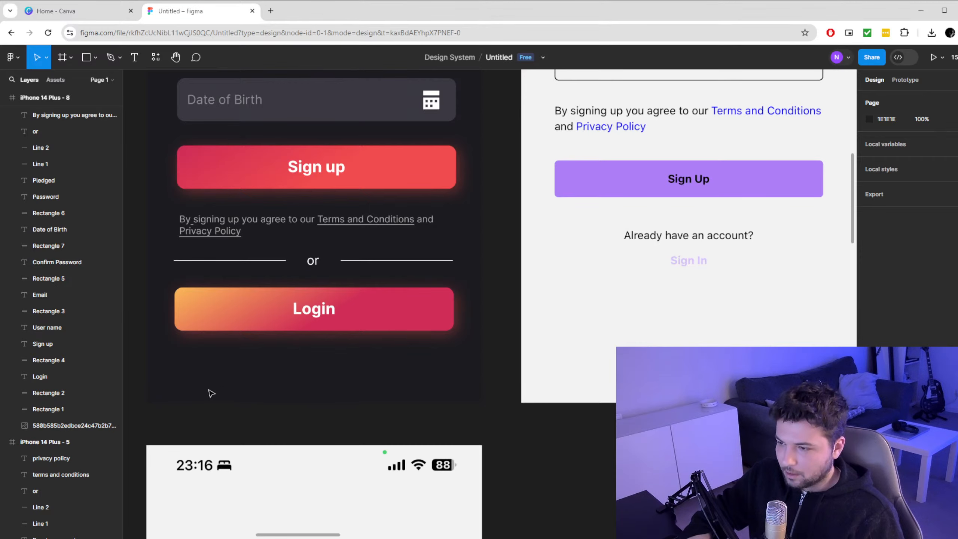
{"action": "scroll", "coordinate": [221, 385], "scroll_direction": "up", "scroll_amount": 2}
{"action": "left_click_drag", "start_coordinate": [329, 341], "coordinate": [330, 342]}
{"action": "left_click", "coordinate": [373, 387]}
{"action": "left_click_drag", "start_coordinate": [375, 388], "coordinate": [284, 313]}
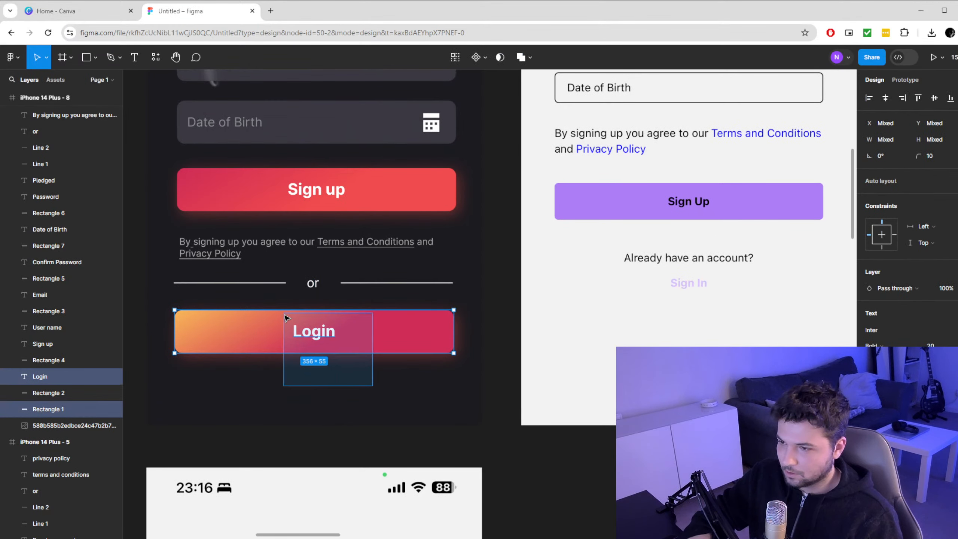
{"action": "left_click_drag", "start_coordinate": [363, 338], "coordinate": [367, 347]}
{"action": "left_click", "coordinate": [372, 400]}
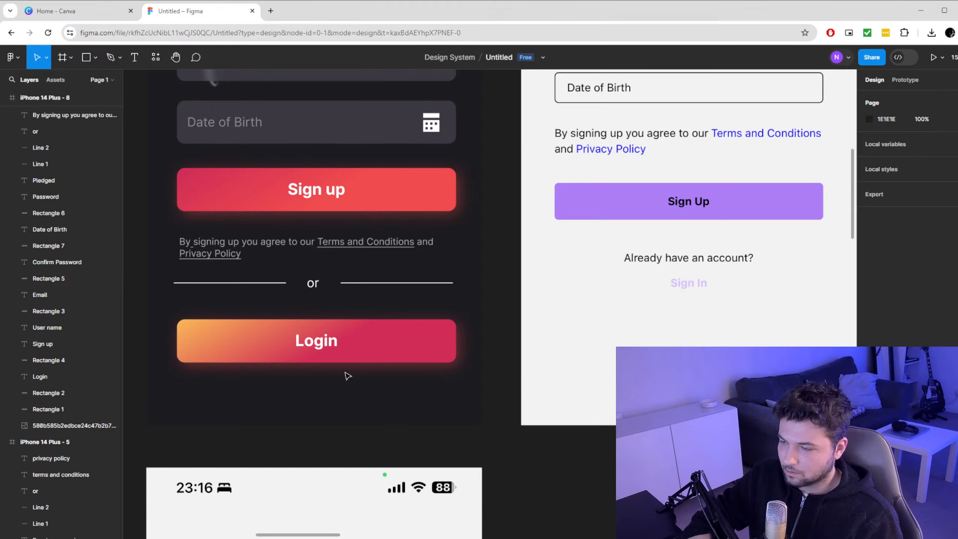
Move the orange-red login frame iPhone 14 Plus - 5 beside the dark sign-up frame, at X -692, Y -2423
{"action": "scroll", "coordinate": [347, 375], "scroll_direction": "down", "scroll_amount": 2}
{"action": "scroll", "coordinate": [317, 358], "scroll_direction": "down", "scroll_amount": 5}
{"action": "scroll", "coordinate": [244, 314], "scroll_direction": "up", "scroll_amount": 2}
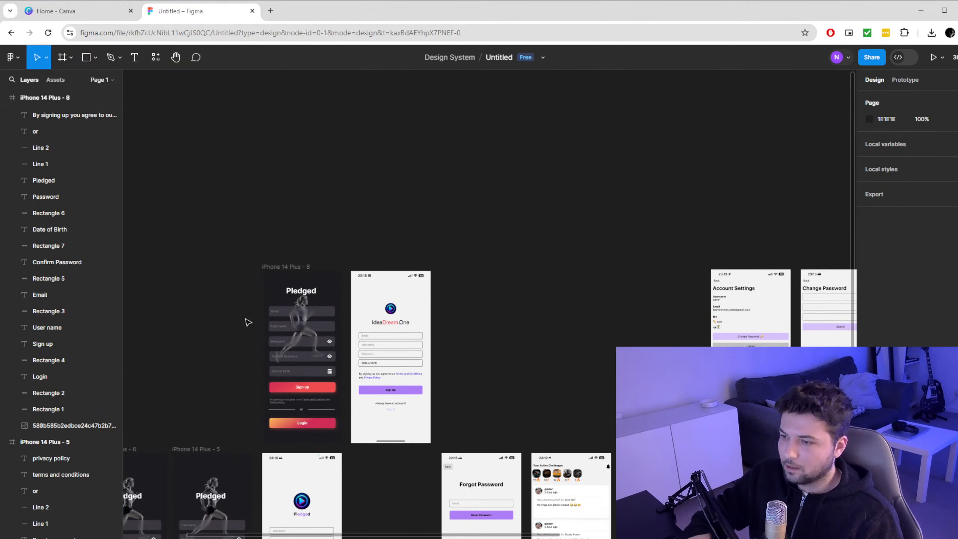
{"action": "scroll", "coordinate": [239, 326], "scroll_direction": "left", "scroll_amount": 2}
{"action": "scroll", "coordinate": [219, 348], "scroll_direction": "down", "scroll_amount": 3}
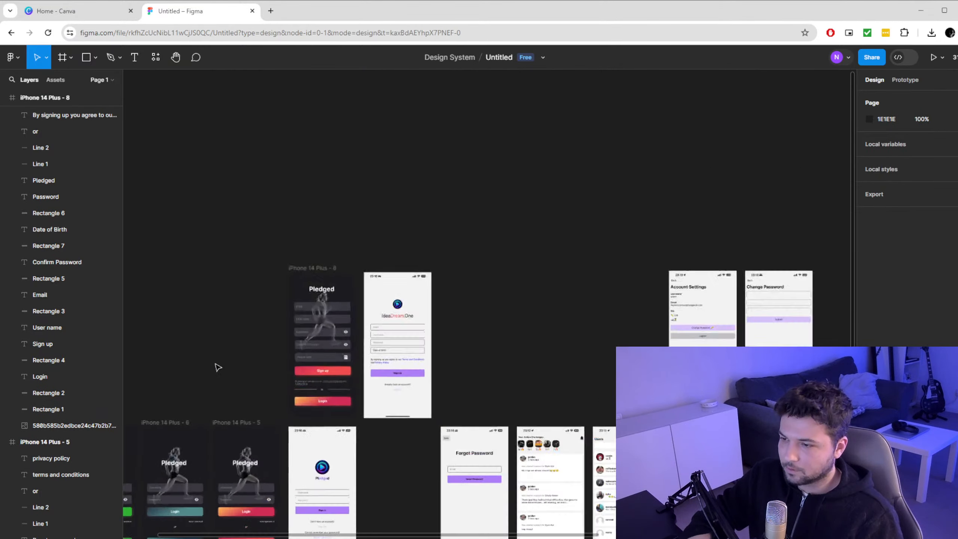
{"action": "scroll", "coordinate": [221, 378], "scroll_direction": "up", "scroll_amount": 3}
{"action": "scroll", "coordinate": [238, 372], "scroll_direction": "down", "scroll_amount": 5}
{"action": "scroll", "coordinate": [241, 364], "scroll_direction": "up", "scroll_amount": 4}
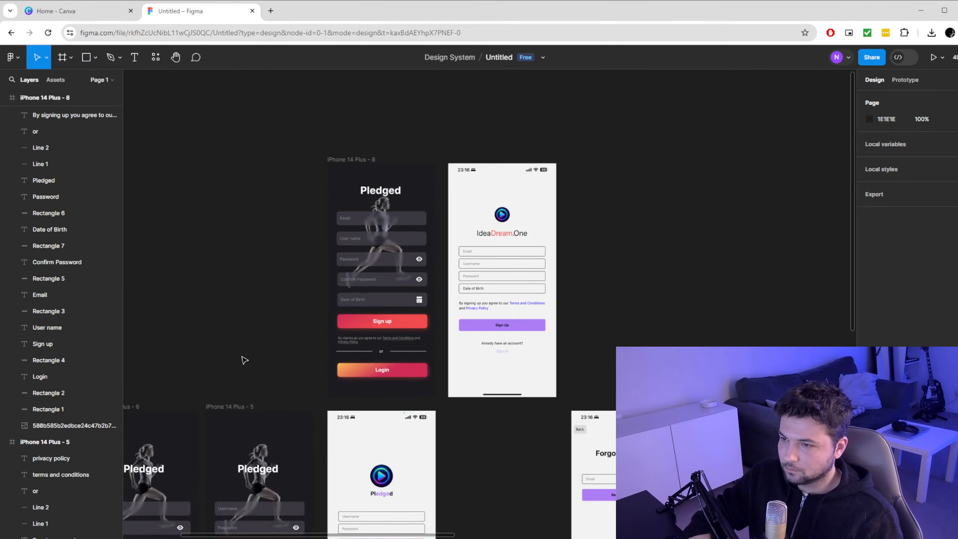
{"action": "scroll", "coordinate": [245, 359], "scroll_direction": "down", "scroll_amount": 4}
{"action": "scroll", "coordinate": [287, 491], "scroll_direction": "up", "scroll_amount": 5}
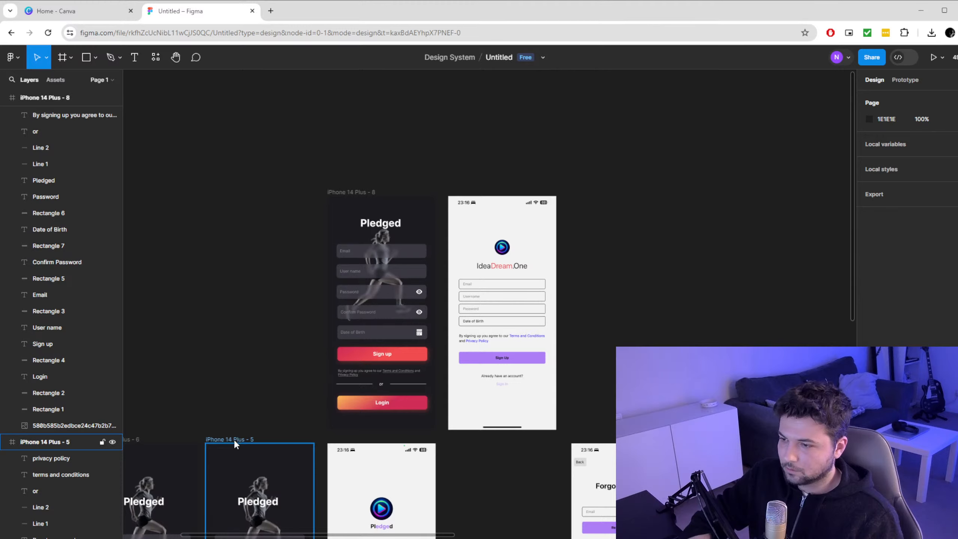
{"action": "left_click_drag", "start_coordinate": [234, 442], "coordinate": [239, 196]}
{"action": "scroll", "coordinate": [279, 276], "scroll_direction": "up", "scroll_amount": 1}
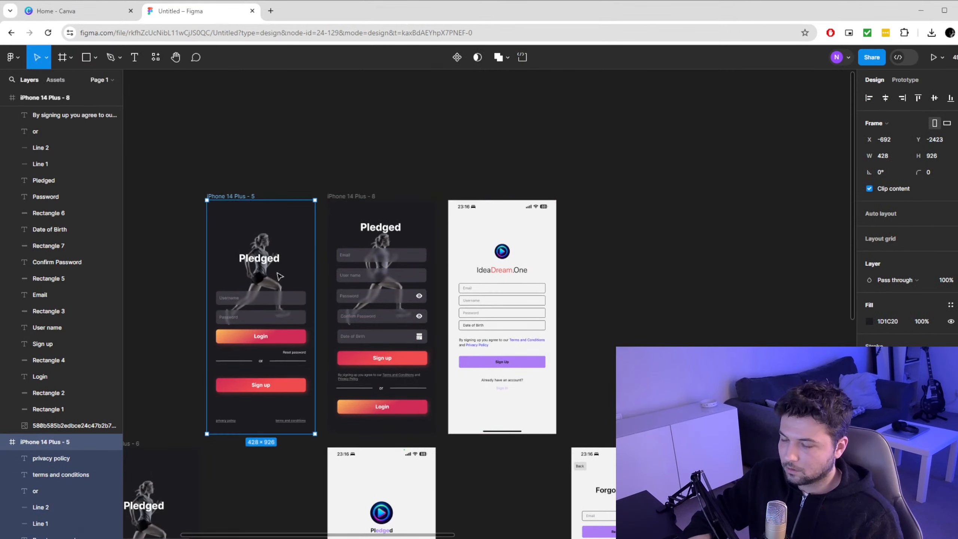
{"action": "scroll", "coordinate": [280, 276], "scroll_direction": "up", "scroll_amount": 3}
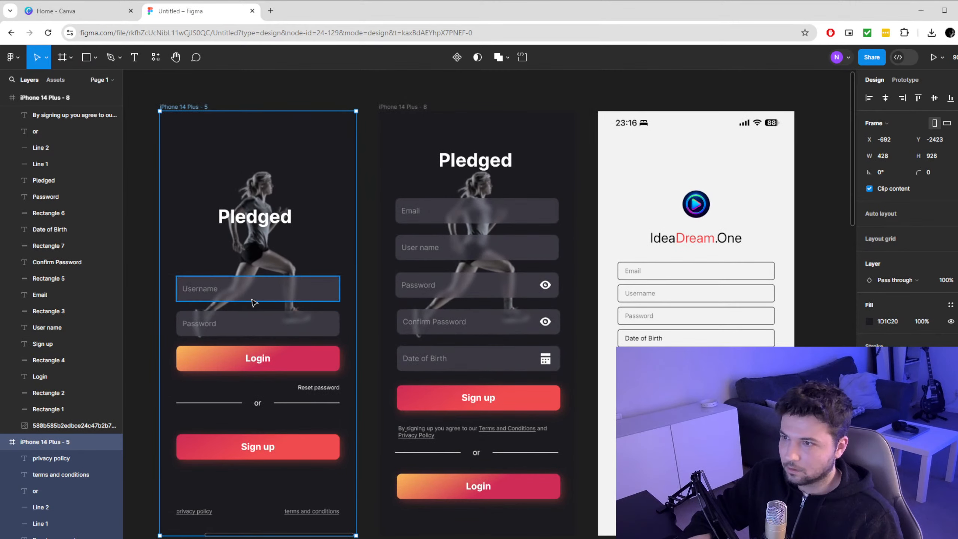
{"action": "scroll", "coordinate": [241, 308], "scroll_direction": "left", "scroll_amount": 5}
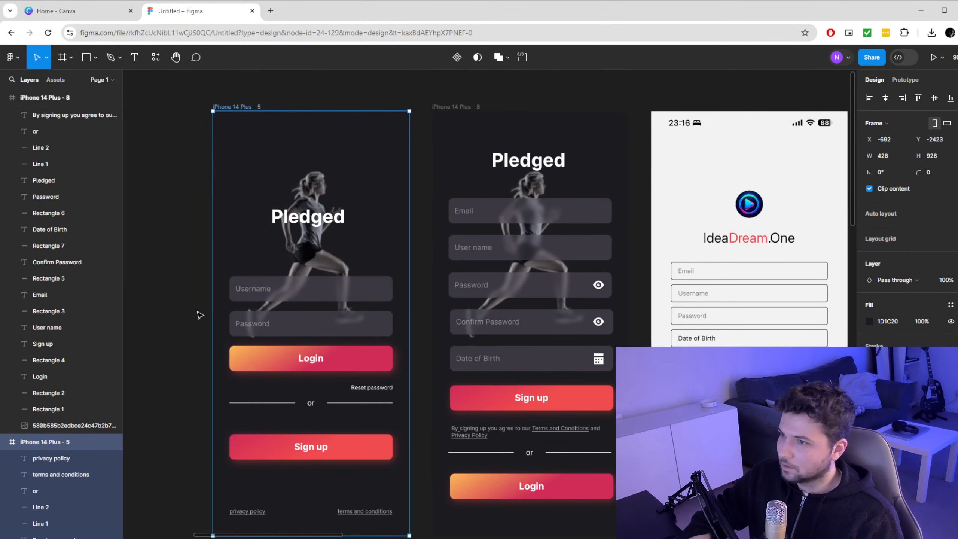
{"action": "left_click", "coordinate": [200, 315]}
Capitalize the privacy policy link on the login screen as "Privacy Policy"
{"action": "scroll", "coordinate": [345, 340], "scroll_direction": "down", "scroll_amount": 2}
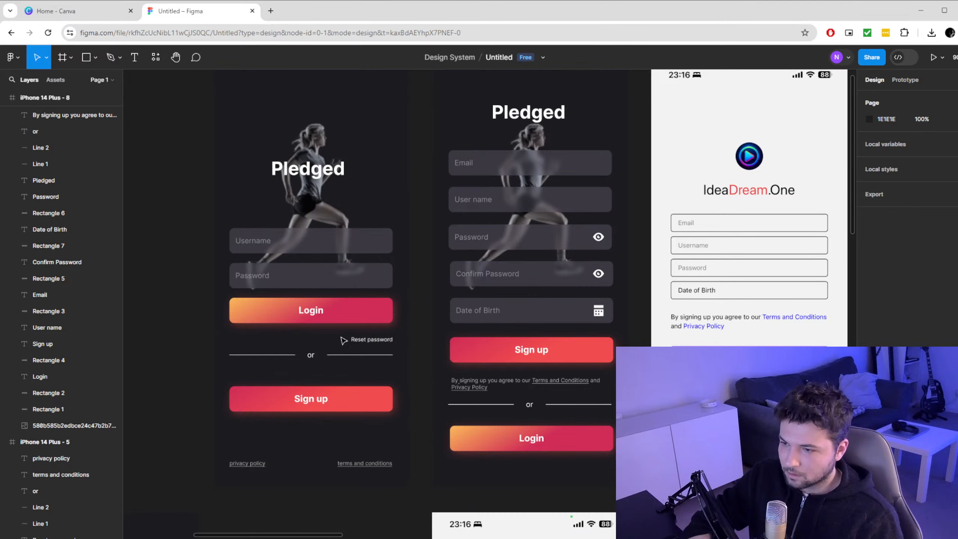
{"action": "scroll", "coordinate": [343, 340], "scroll_direction": "up", "scroll_amount": 1}
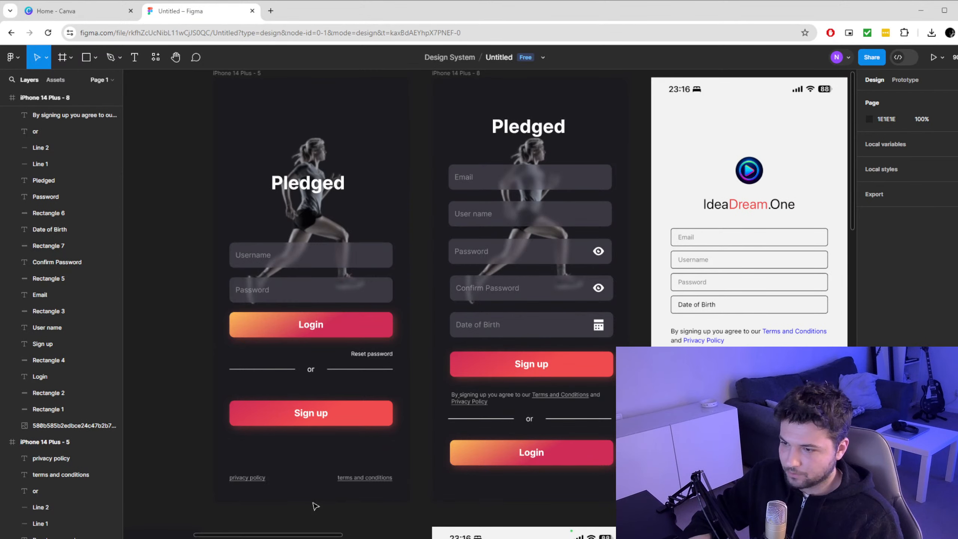
{"action": "scroll", "coordinate": [252, 491], "scroll_direction": "up", "scroll_amount": 3}
{"action": "left_click", "coordinate": [204, 468]}
{"action": "double_click", "coordinate": [211, 468]}
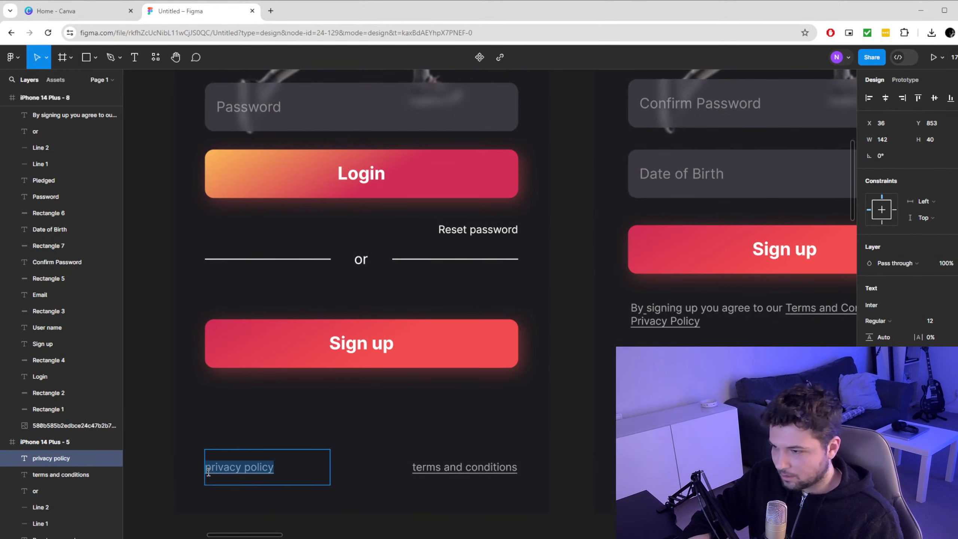
{"action": "key", "text": "BackSpace"}
{"action": "type", "text": "P"}
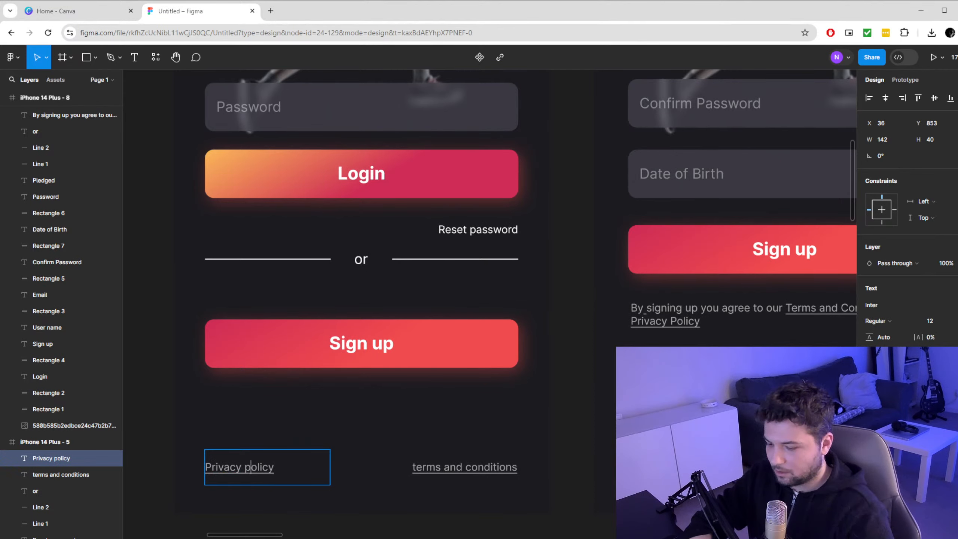
{"action": "key", "text": "BackSpace"}
{"action": "type", "text": "P"}
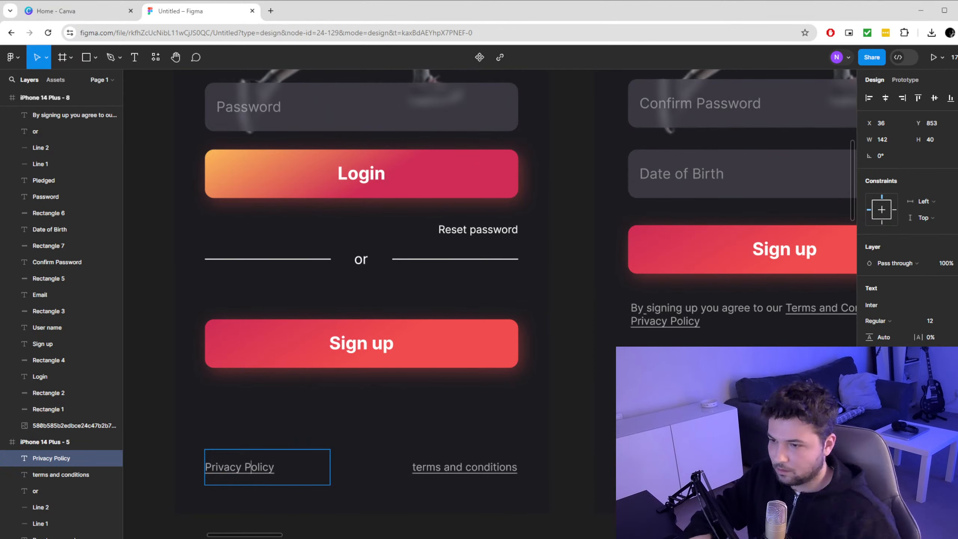
Capitalize the terms link on the login screen as "Terms and Conditions"
{"action": "double_click", "coordinate": [454, 467]}
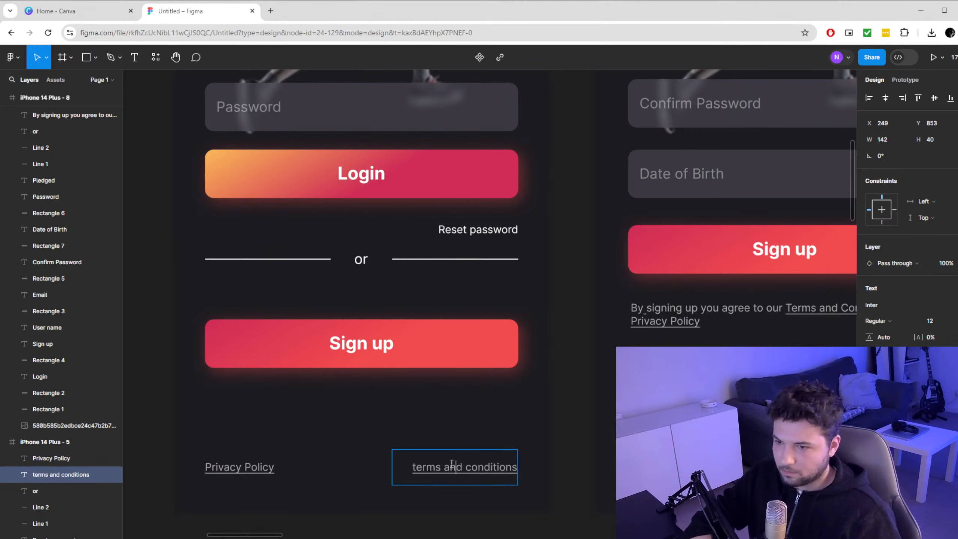
{"action": "left_click", "coordinate": [417, 468]}
{"action": "key", "text": "BackSpace"}
{"action": "type", "text": "T"}
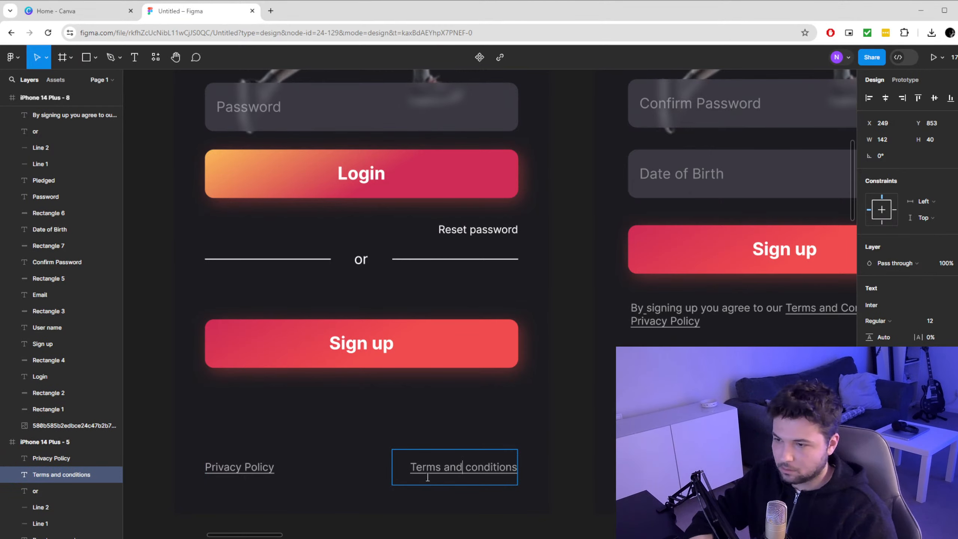
{"action": "key", "text": "Right"}
{"action": "key", "text": "BackSpace"}
{"action": "type", "text": "C"}
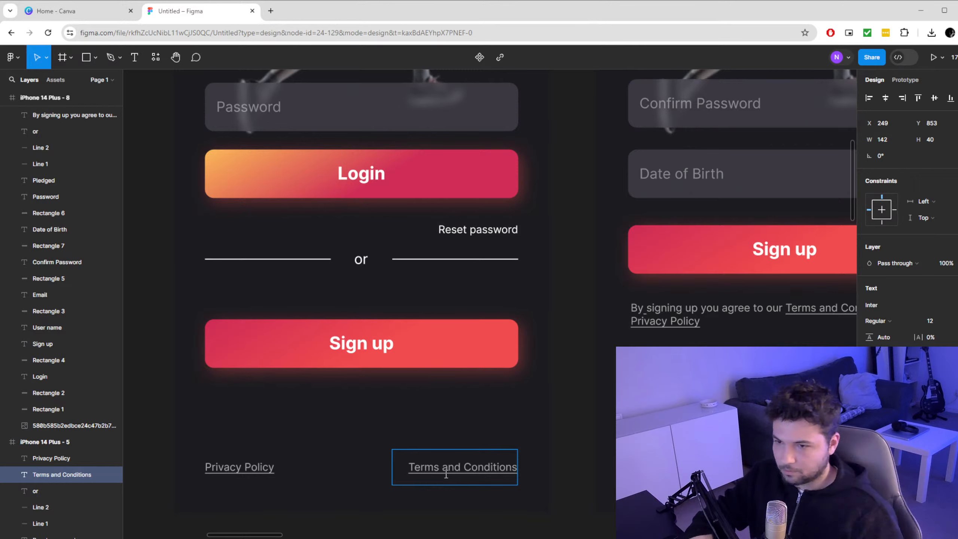
{"action": "key", "text": "Escape"}
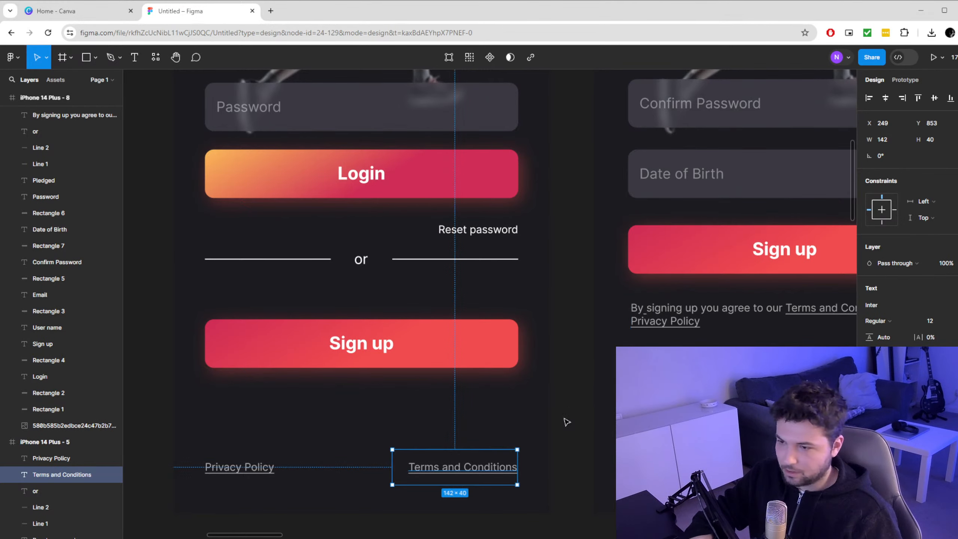
{"action": "left_click", "coordinate": [573, 468]}
Compare the orange-red login and sign-up screens with the original sign-up screen and the green and teal login variants
{"action": "scroll", "coordinate": [523, 489], "scroll_direction": "down", "scroll_amount": 5}
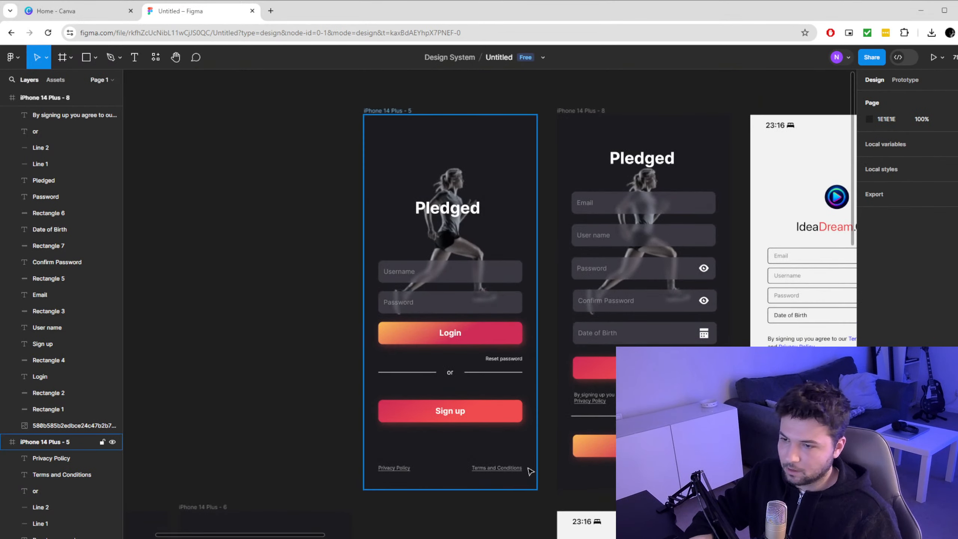
{"action": "scroll", "coordinate": [580, 469], "scroll_direction": "right", "scroll_amount": 5}
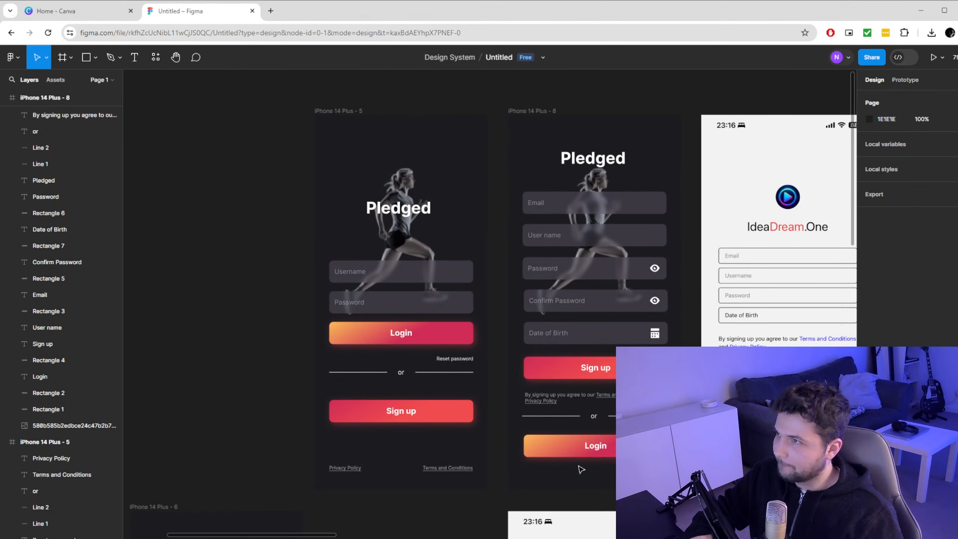
{"action": "scroll", "coordinate": [581, 469], "scroll_direction": "right", "scroll_amount": 2}
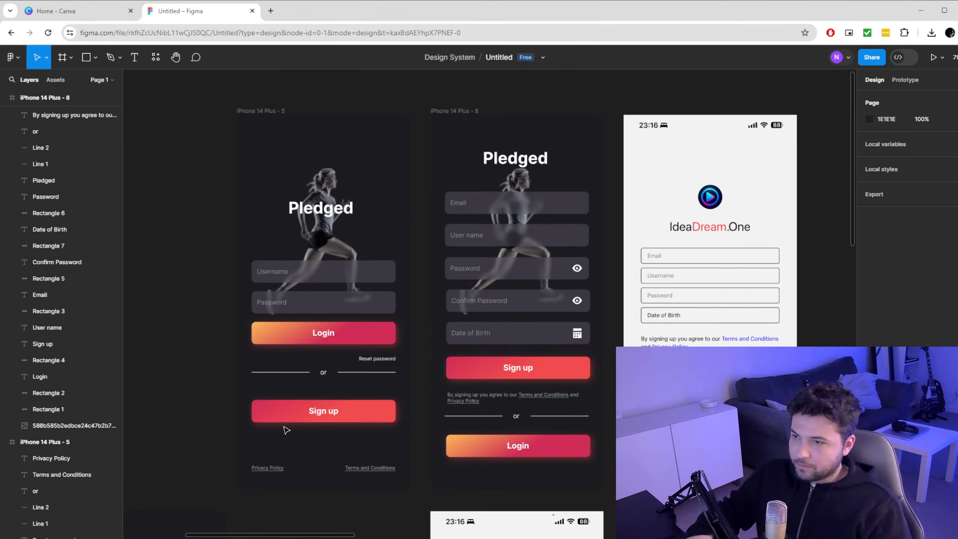
{"action": "scroll", "coordinate": [302, 536], "scroll_direction": "left", "scroll_amount": 7}
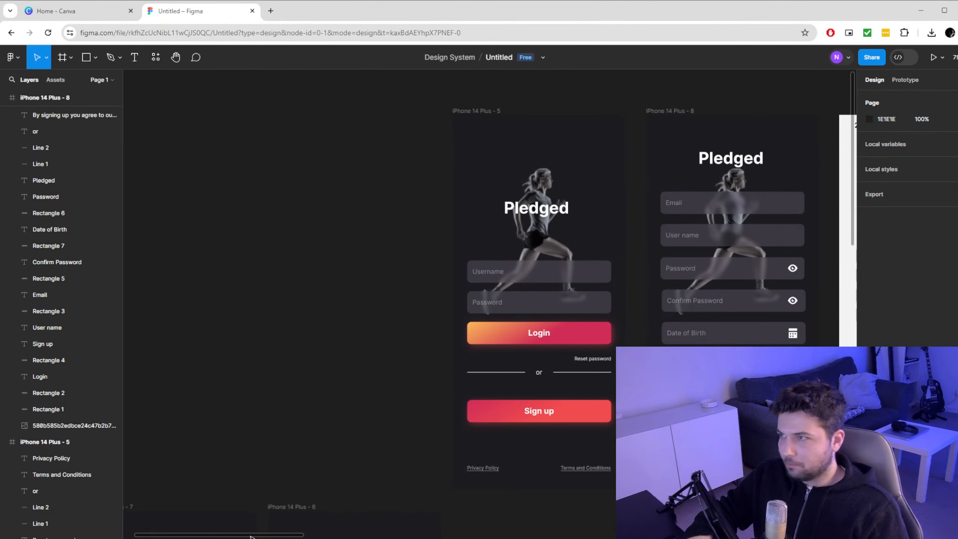
{"action": "scroll", "coordinate": [263, 457], "scroll_direction": "down", "scroll_amount": 5}
{"action": "scroll", "coordinate": [263, 457], "scroll_direction": "down", "scroll_amount": 1}
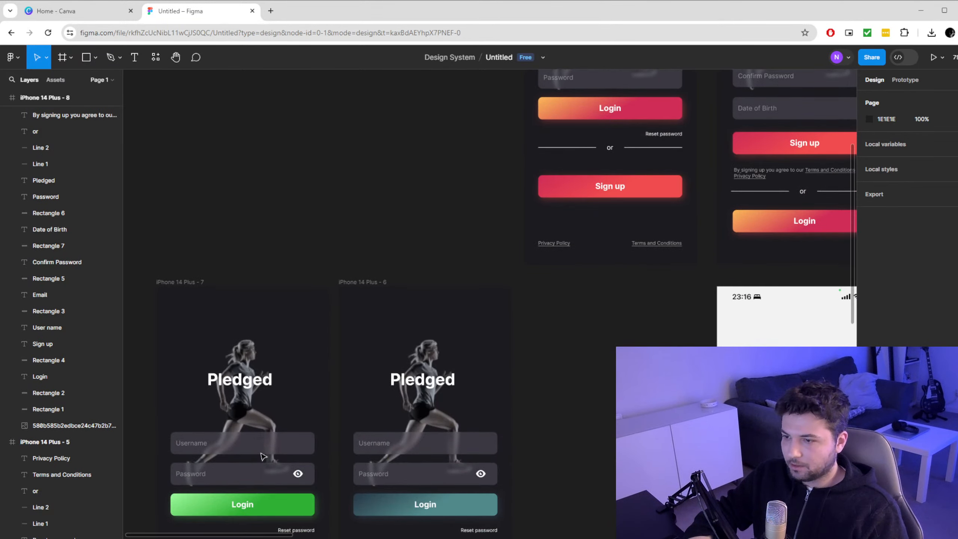
{"action": "scroll", "coordinate": [343, 450], "scroll_direction": "down", "scroll_amount": 5}
{"action": "scroll", "coordinate": [392, 464], "scroll_direction": "down", "scroll_amount": 1}
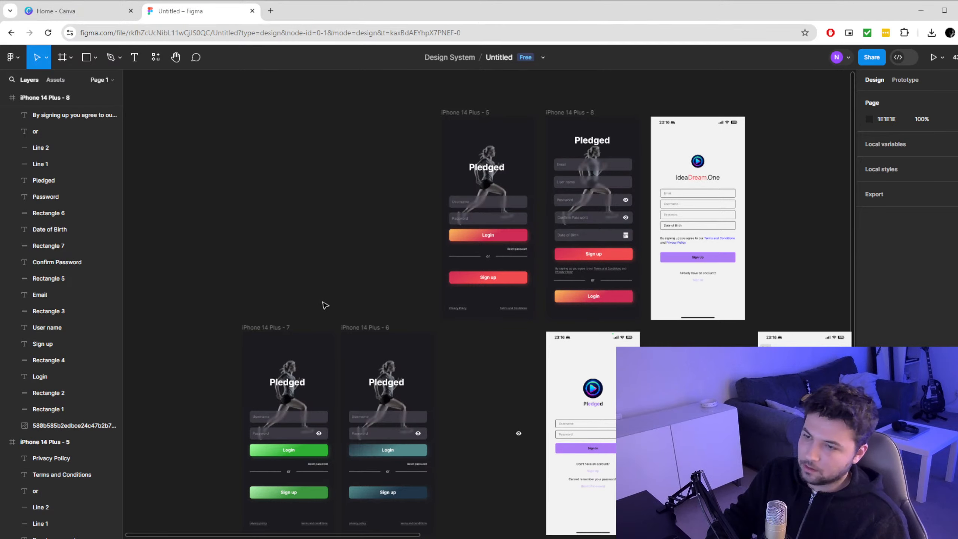
{"action": "scroll", "coordinate": [415, 306], "scroll_direction": "down", "scroll_amount": 1}
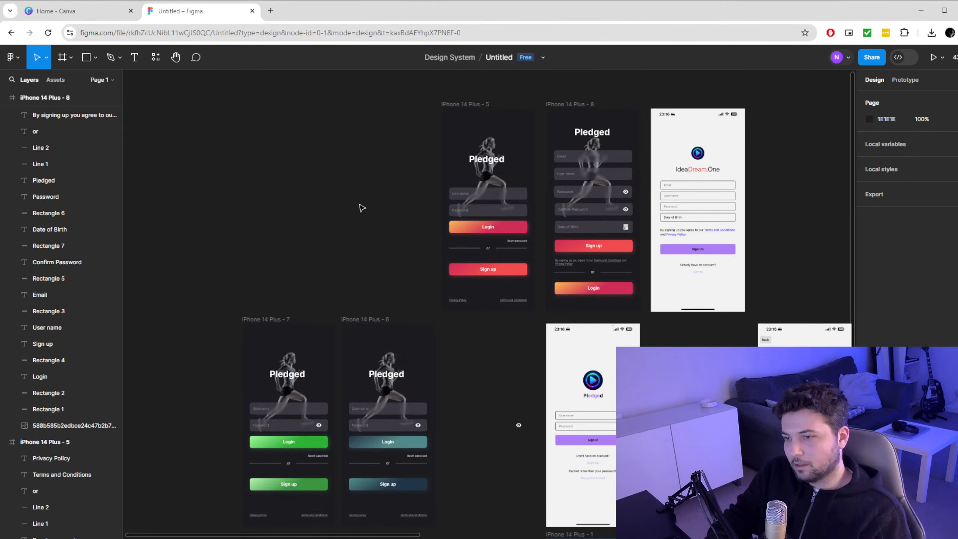
Examine the button style samples in frames iPhone 14 Plus - 1 to 4 alongside the original app screens
{"action": "scroll", "coordinate": [528, 264], "scroll_direction": "down", "scroll_amount": 12}
{"action": "scroll", "coordinate": [594, 284], "scroll_direction": "up", "scroll_amount": 4}
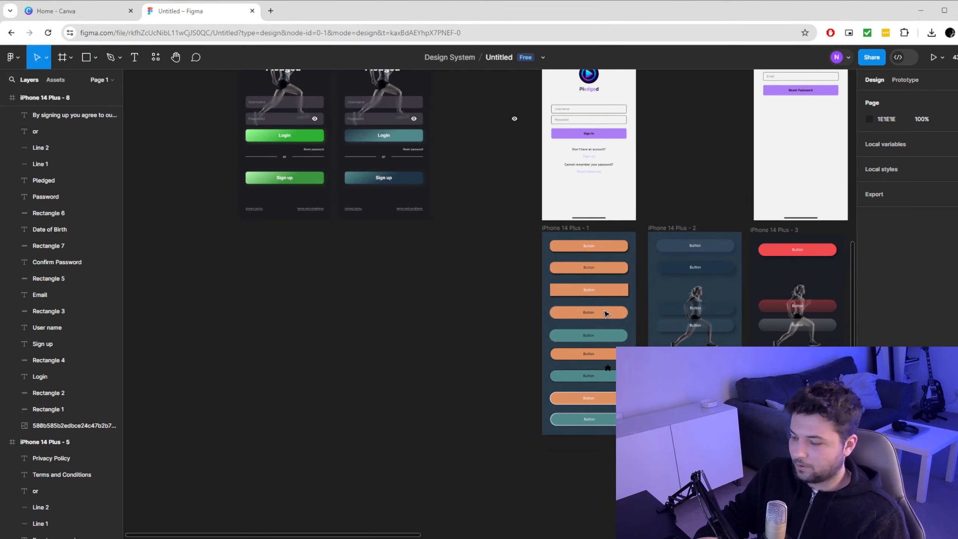
{"action": "scroll", "coordinate": [606, 316], "scroll_direction": "right", "scroll_amount": 6}
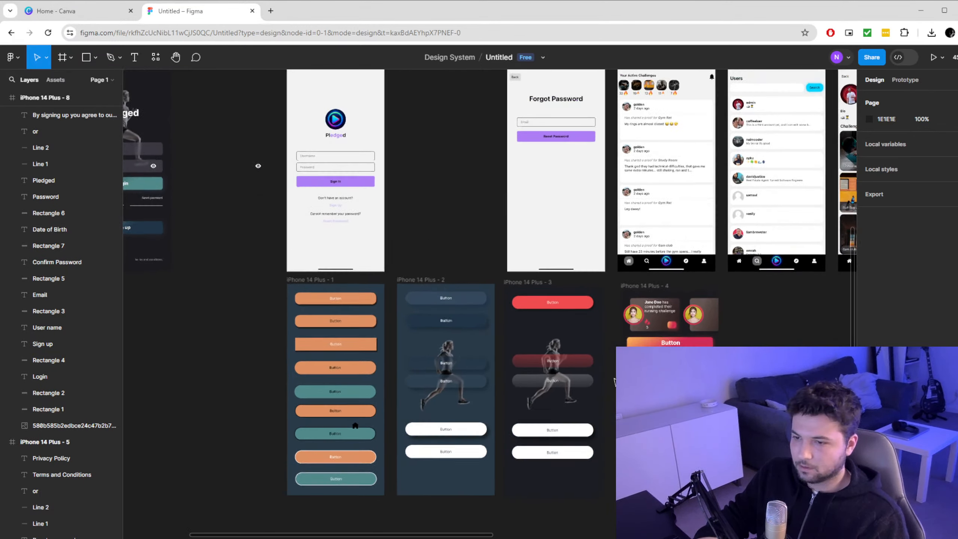
{"action": "scroll", "coordinate": [587, 368], "scroll_direction": "up", "scroll_amount": 5}
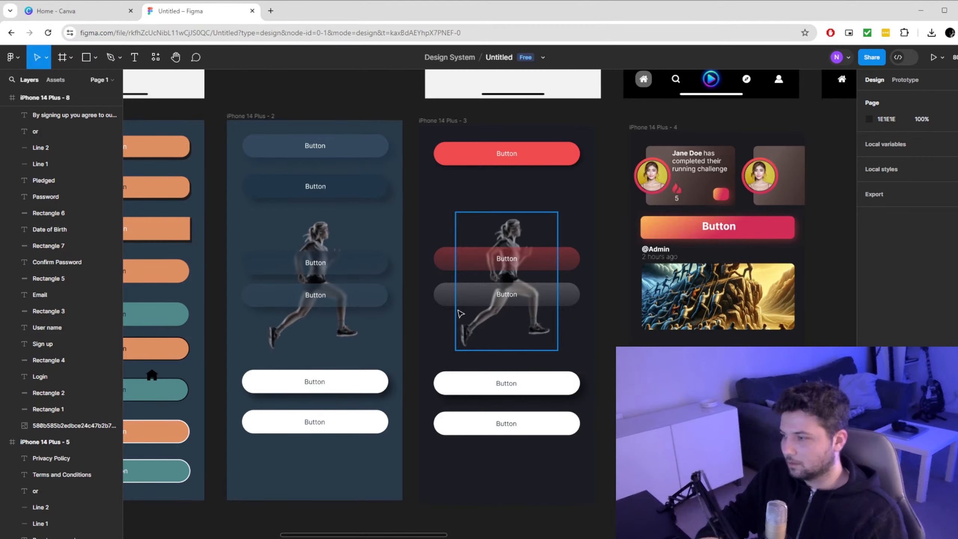
{"action": "scroll", "coordinate": [456, 310], "scroll_direction": "down", "scroll_amount": 2}
{"action": "scroll", "coordinate": [454, 309], "scroll_direction": "down", "scroll_amount": 2}
{"action": "scroll", "coordinate": [439, 308], "scroll_direction": "down", "scroll_amount": 5}
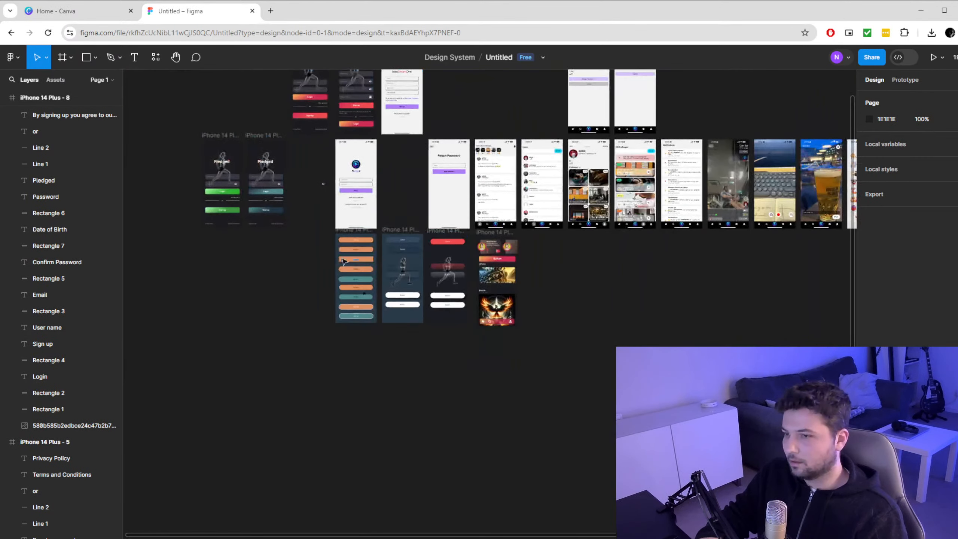
Examine the green and teal login variants in frames iPhone 14 Plus - 7 and iPhone 14 Plus - 6
{"action": "scroll", "coordinate": [377, 324], "scroll_direction": "up", "scroll_amount": 3}
{"action": "scroll", "coordinate": [317, 340], "scroll_direction": "left", "scroll_amount": 4}
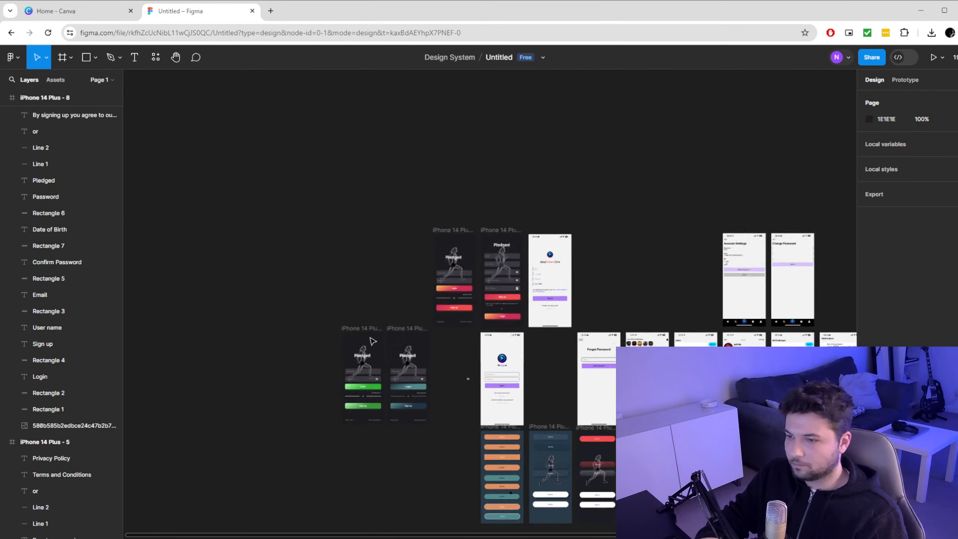
{"action": "scroll", "coordinate": [363, 346], "scroll_direction": "up", "scroll_amount": 10}
{"action": "scroll", "coordinate": [357, 364], "scroll_direction": "up", "scroll_amount": 3}
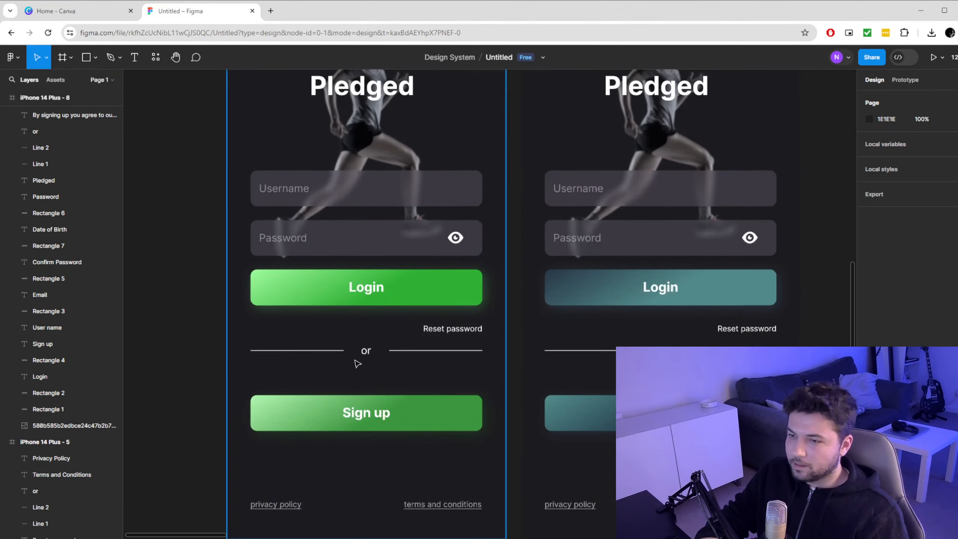
{"action": "scroll", "coordinate": [416, 369], "scroll_direction": "up", "scroll_amount": 1}
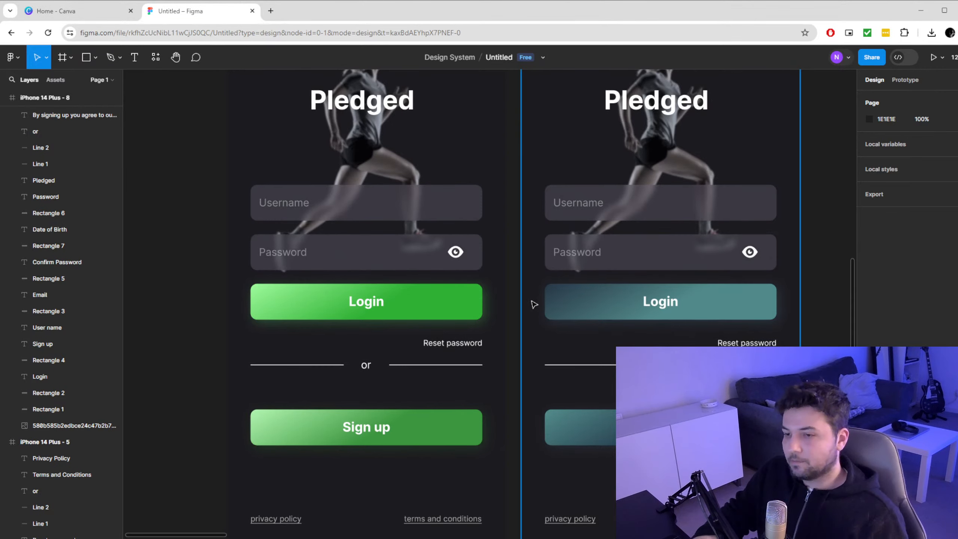
{"action": "scroll", "coordinate": [809, 274], "scroll_direction": "down", "scroll_amount": 5}
{"action": "scroll", "coordinate": [615, 419], "scroll_direction": "up", "scroll_amount": 5}
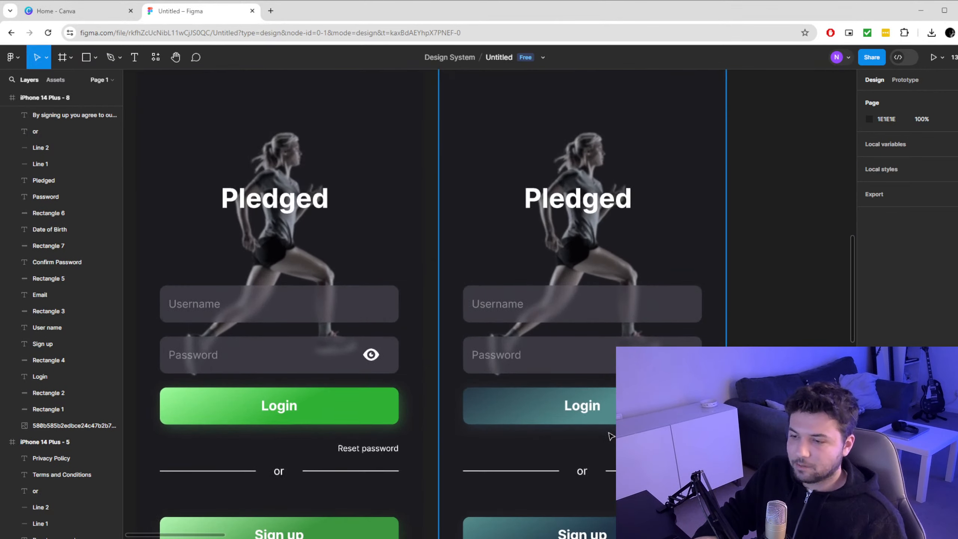
{"action": "scroll", "coordinate": [612, 415], "scroll_direction": "down", "scroll_amount": 3}
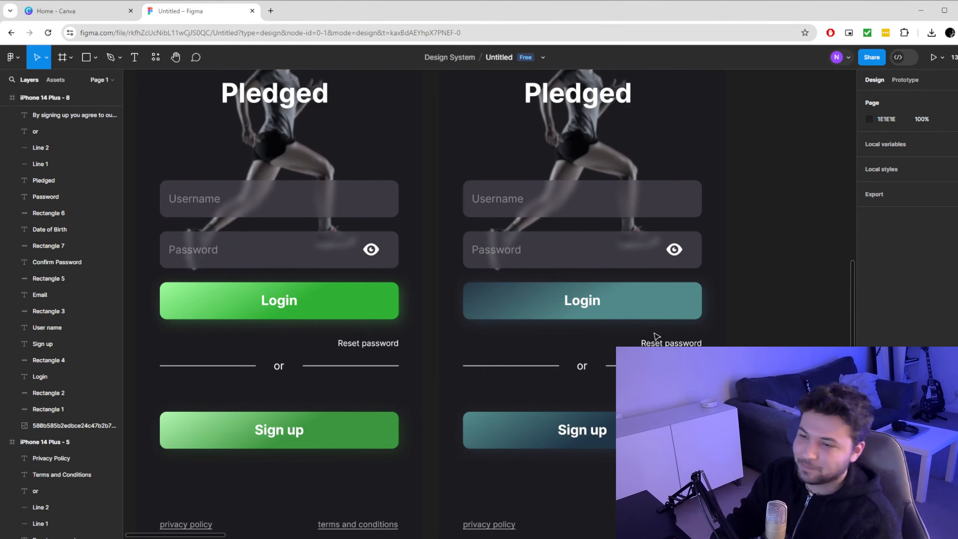
{"action": "scroll", "coordinate": [631, 323], "scroll_direction": "up", "scroll_amount": 1}
{"action": "scroll", "coordinate": [631, 322], "scroll_direction": "up", "scroll_amount": 4}
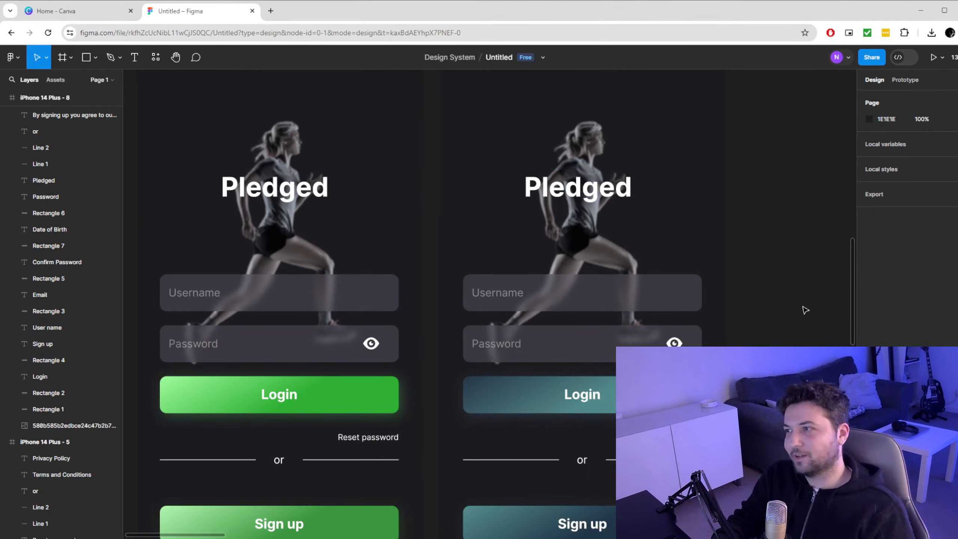
{"action": "scroll", "coordinate": [803, 312], "scroll_direction": "down", "scroll_amount": 2}
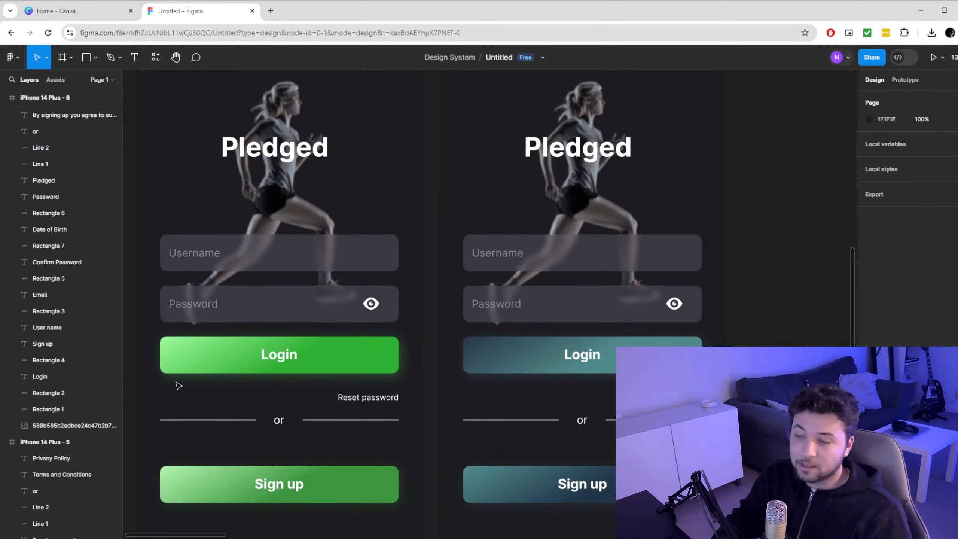
{"action": "scroll", "coordinate": [226, 396], "scroll_direction": "down", "scroll_amount": 1}
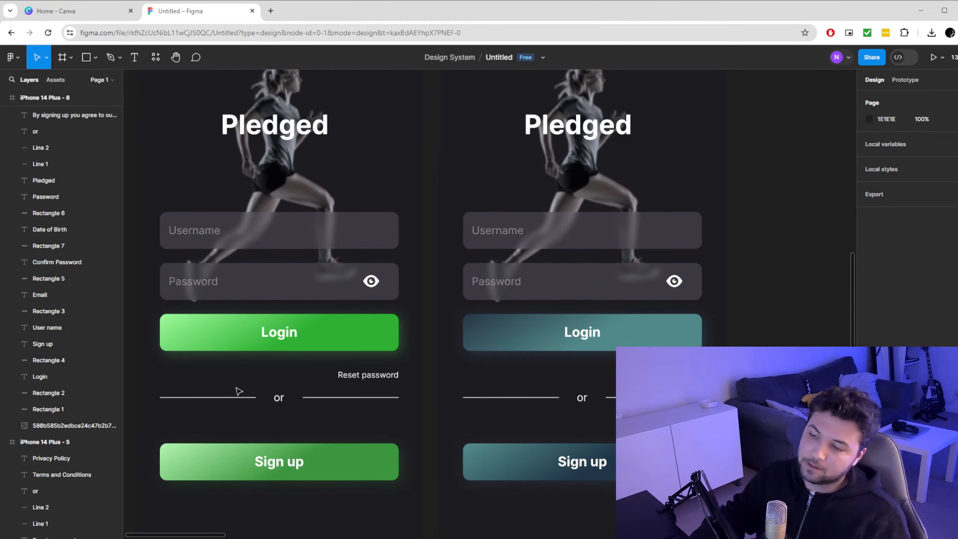
{"action": "scroll", "coordinate": [236, 390], "scroll_direction": "down", "scroll_amount": 3}
{"action": "scroll", "coordinate": [215, 392], "scroll_direction": "up", "scroll_amount": 1}
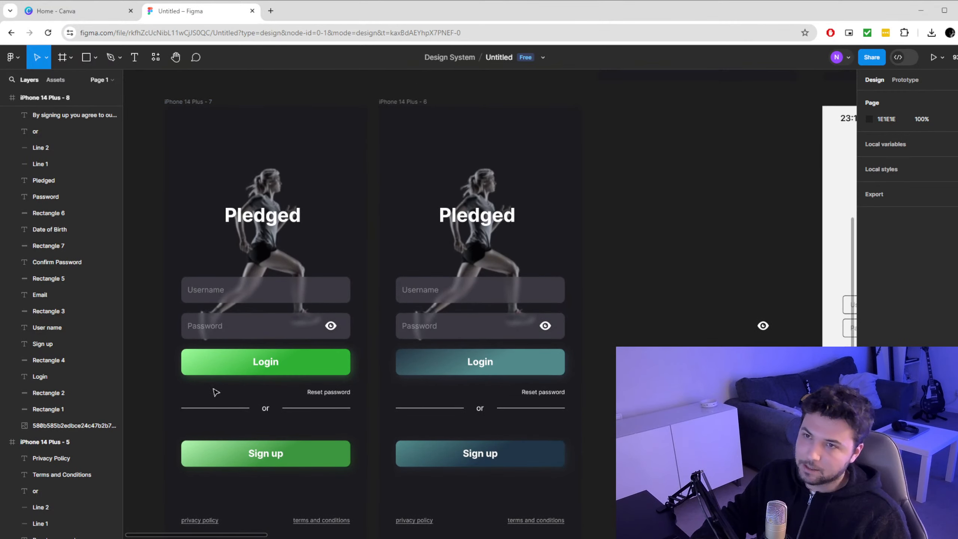
{"action": "scroll", "coordinate": [219, 395], "scroll_direction": "down", "scroll_amount": 1}
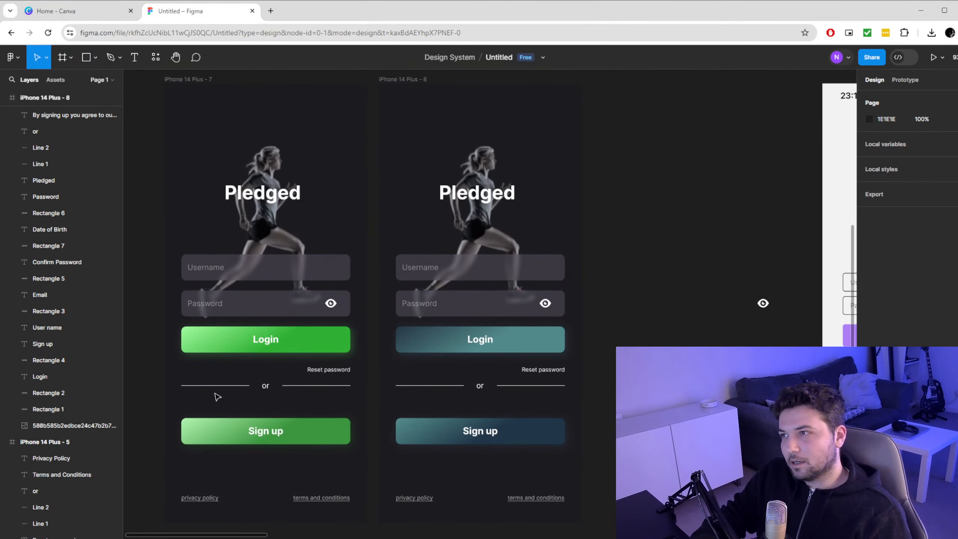
{"action": "scroll", "coordinate": [218, 397], "scroll_direction": "down", "scroll_amount": 1}
Compare the Login and Sign up buttons of the orange-red login screen with those of the green and teal variants
{"action": "scroll", "coordinate": [313, 325], "scroll_direction": "up", "scroll_amount": 15}
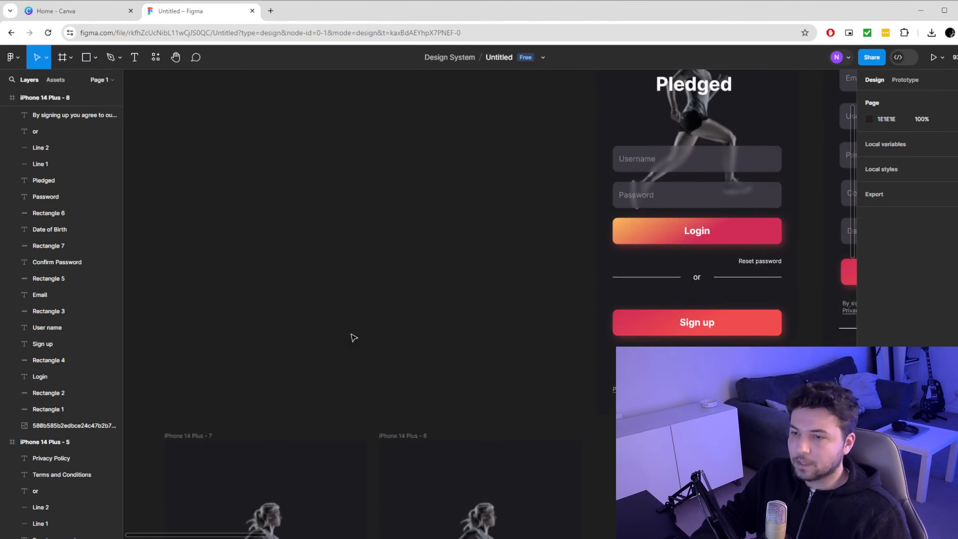
{"action": "scroll", "coordinate": [714, 297], "scroll_direction": "up", "scroll_amount": 2}
{"action": "scroll", "coordinate": [714, 297], "scroll_direction": "up", "scroll_amount": 3}
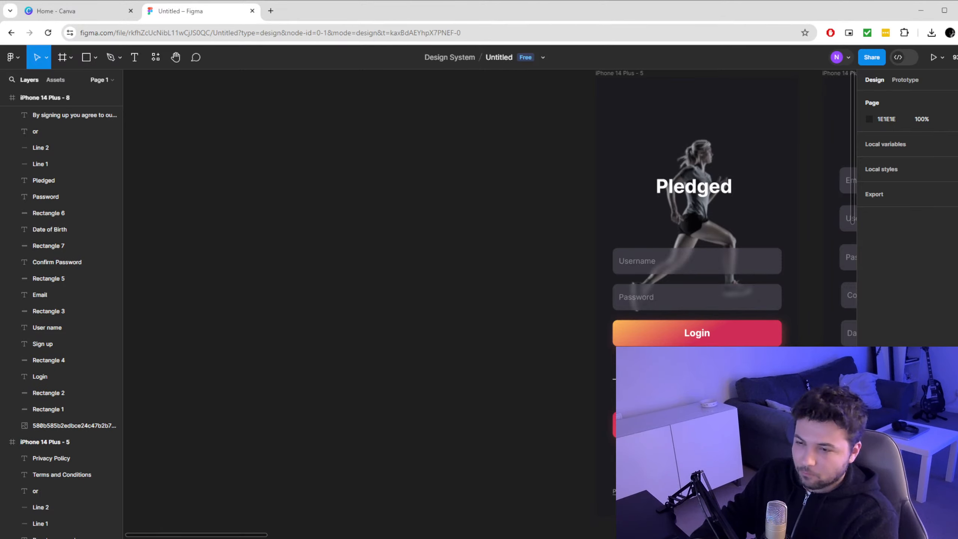
{"action": "scroll", "coordinate": [271, 330], "scroll_direction": "down", "scroll_amount": 10}
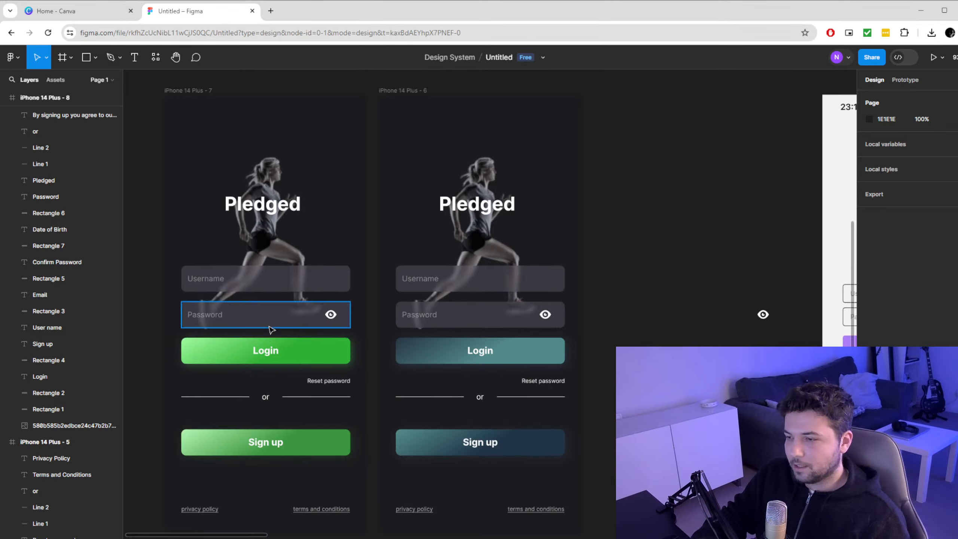
{"action": "scroll", "coordinate": [271, 329], "scroll_direction": "down", "scroll_amount": 2}
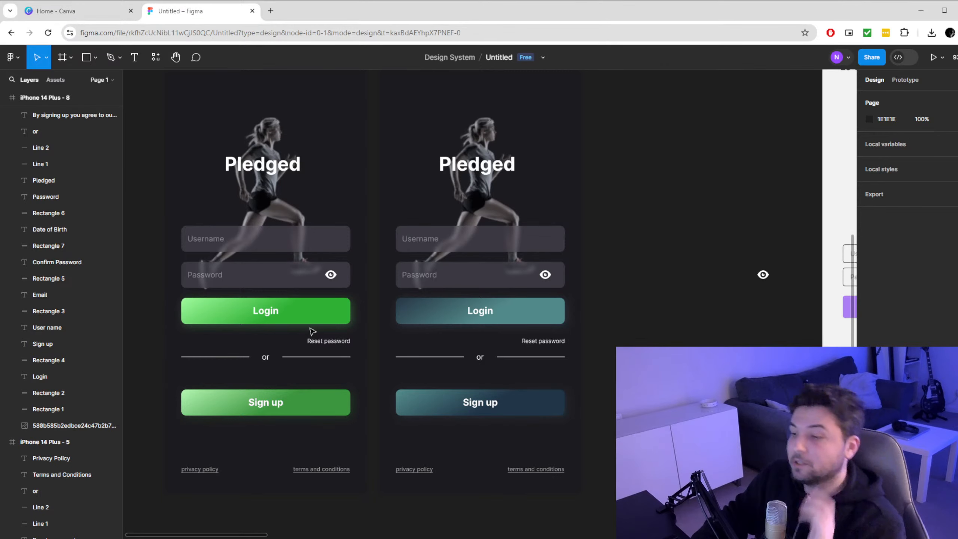
{"action": "scroll", "coordinate": [374, 319], "scroll_direction": "up", "scroll_amount": 5}
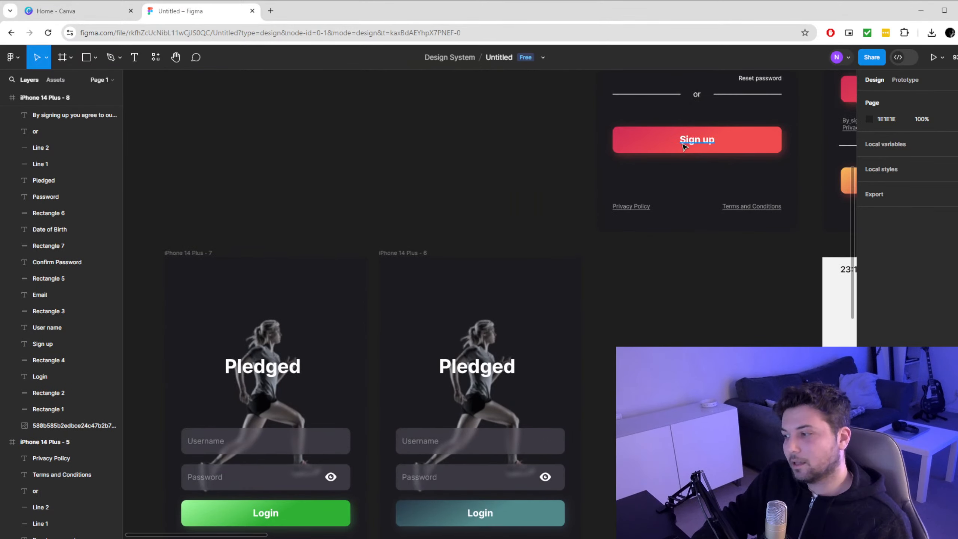
{"action": "scroll", "coordinate": [265, 374], "scroll_direction": "down", "scroll_amount": 4}
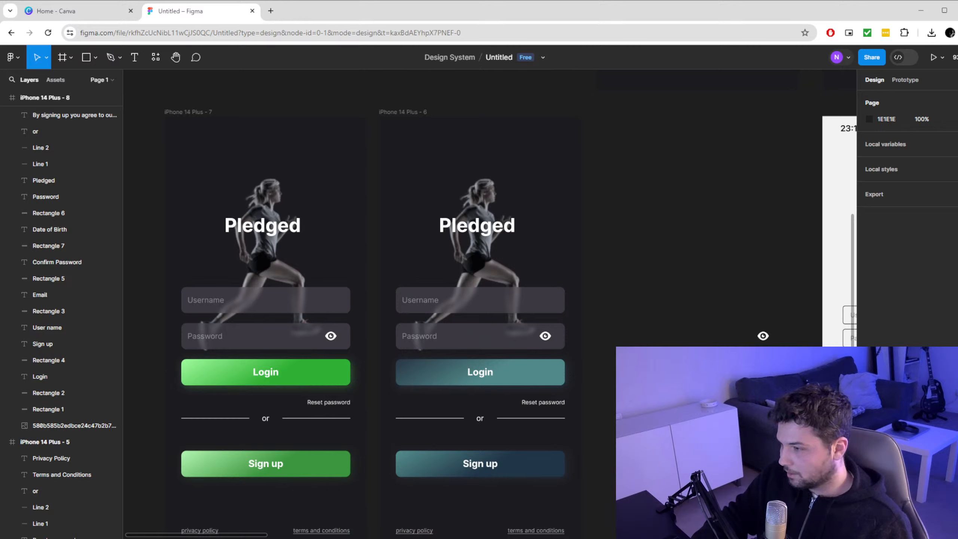
{"action": "scroll", "coordinate": [377, 302], "scroll_direction": "up", "scroll_amount": 8}
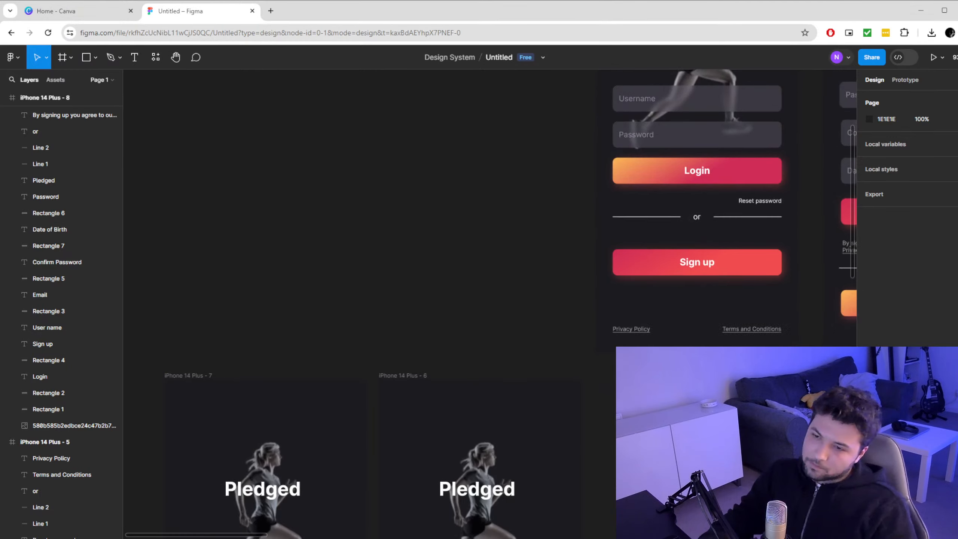
Reduce the gradient fill opacity of the Sign up button on the orange-red login screen to 50%
{"action": "left_click", "coordinate": [740, 315]}
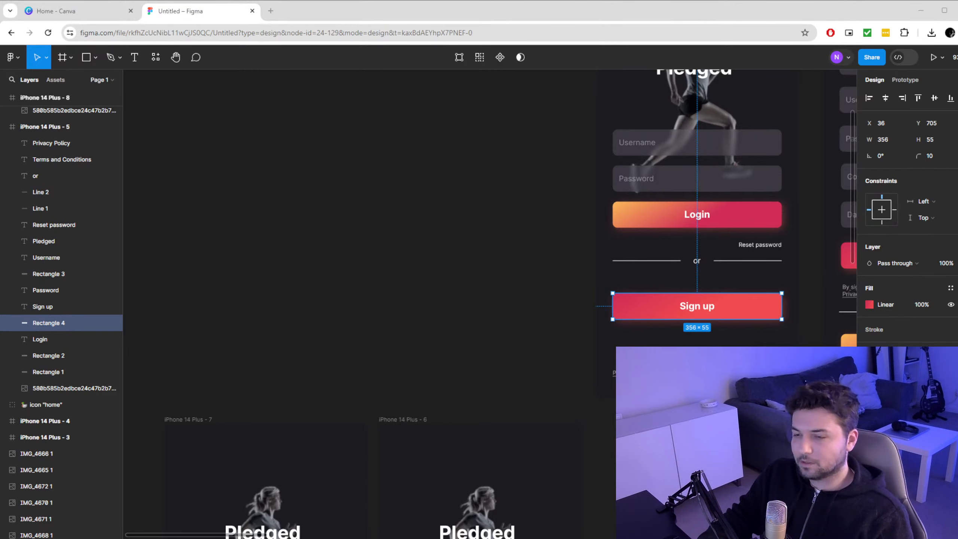
{"action": "scroll", "coordinate": [765, 227], "scroll_direction": "up", "scroll_amount": 5}
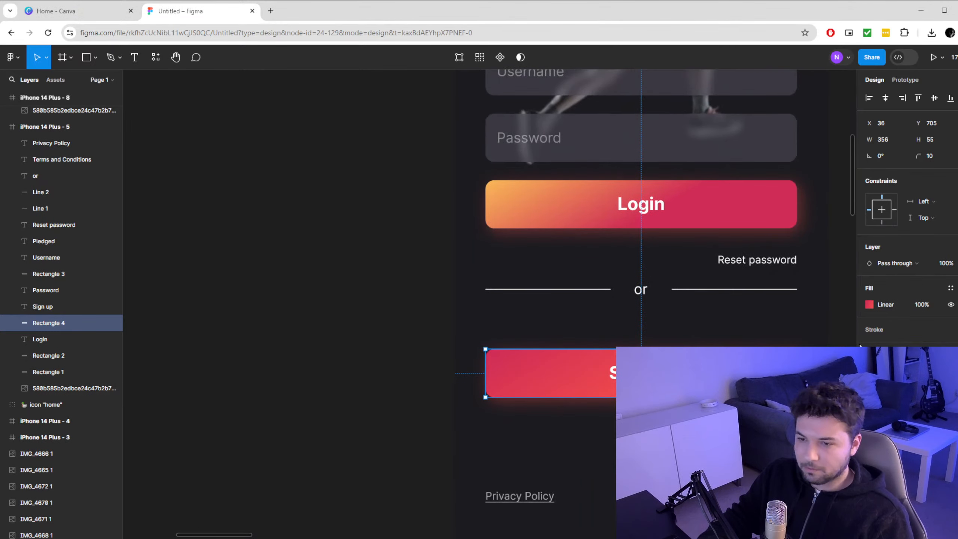
{"action": "left_click", "coordinate": [923, 304]}
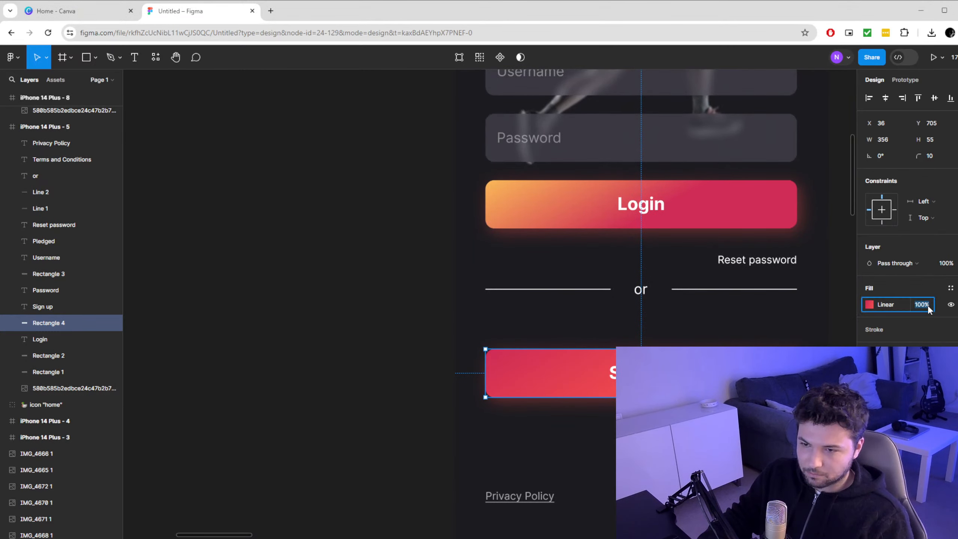
{"action": "key", "text": "Return"}
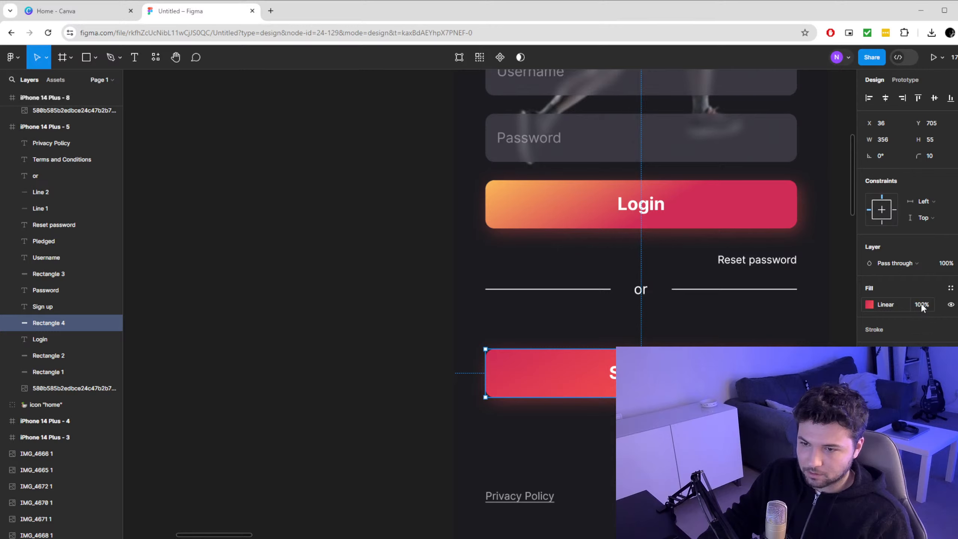
{"action": "left_click", "coordinate": [921, 304]}
{"action": "key", "text": "Down"}
{"action": "key", "text": "Down"}
{"action": "key", "text": "Down"}
{"action": "key", "text": "Down"}
{"action": "key", "text": "Down"}
{"action": "key", "text": "Down"}
{"action": "key", "text": "Down"}
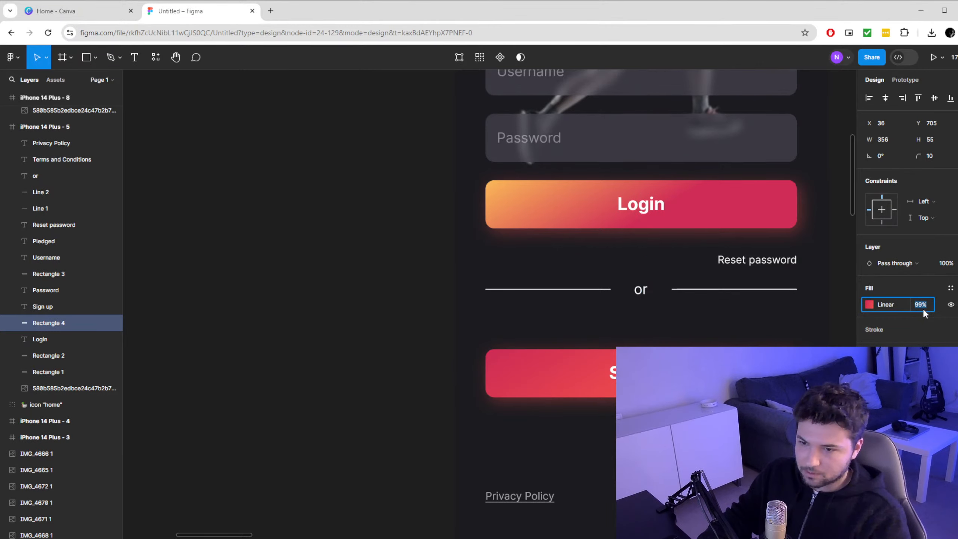
{"action": "key", "text": "Down"}
{"action": "key", "text": "Down"}
{"action": "key", "text": "Down"}
{"action": "key", "text": "Down"}
{"action": "key", "text": "Down"}
{"action": "key", "text": "Down"}
{"action": "key", "text": "Down"}
{"action": "key", "text": "Down"}
{"action": "key", "text": "Down"}
{"action": "key", "text": "Down"}
{"action": "key", "text": "Down"}
{"action": "key", "text": "Down"}
{"action": "key", "text": "Down"}
{"action": "key", "text": "Down"}
{"action": "key", "text": "Down"}
{"action": "key", "text": "Down"}
{"action": "key", "text": "Down"}
{"action": "key", "text": "Down"}
{"action": "key", "text": "Down"}
{"action": "key", "text": "Down"}
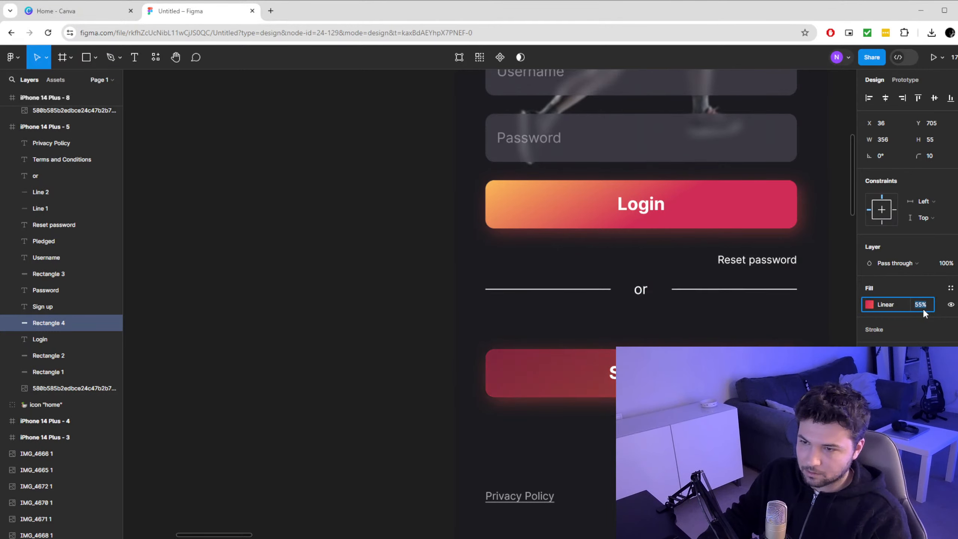
{"action": "key", "text": "Down"}
{"action": "key", "text": "Down"}
{"action": "key", "text": "Down"}
{"action": "key", "text": "Down"}
{"action": "key", "text": "Down"}
{"action": "key", "text": "Down"}
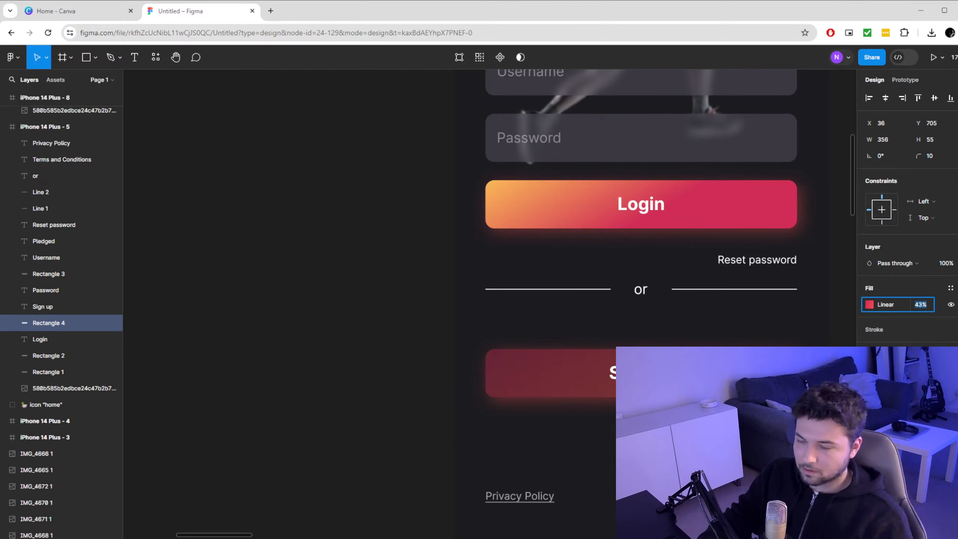
{"action": "scroll", "coordinate": [761, 275], "scroll_direction": "down", "scroll_amount": 3}
{"action": "scroll", "coordinate": [744, 268], "scroll_direction": "right", "scroll_amount": 2}
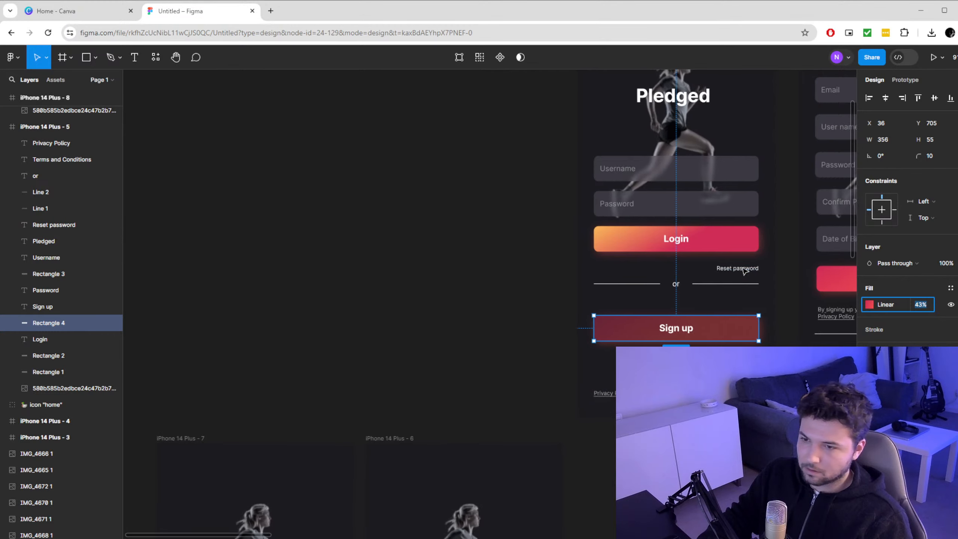
{"action": "scroll", "coordinate": [743, 269], "scroll_direction": "down", "scroll_amount": 1}
{"action": "scroll", "coordinate": [745, 271], "scroll_direction": "right", "scroll_amount": 5}
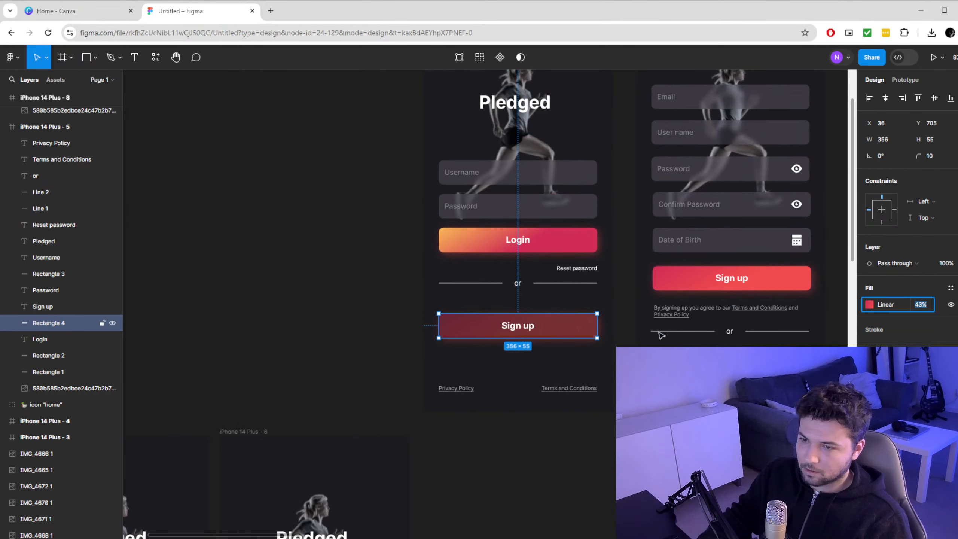
{"action": "type", "text": "50"}
{"action": "key", "text": "Return"}
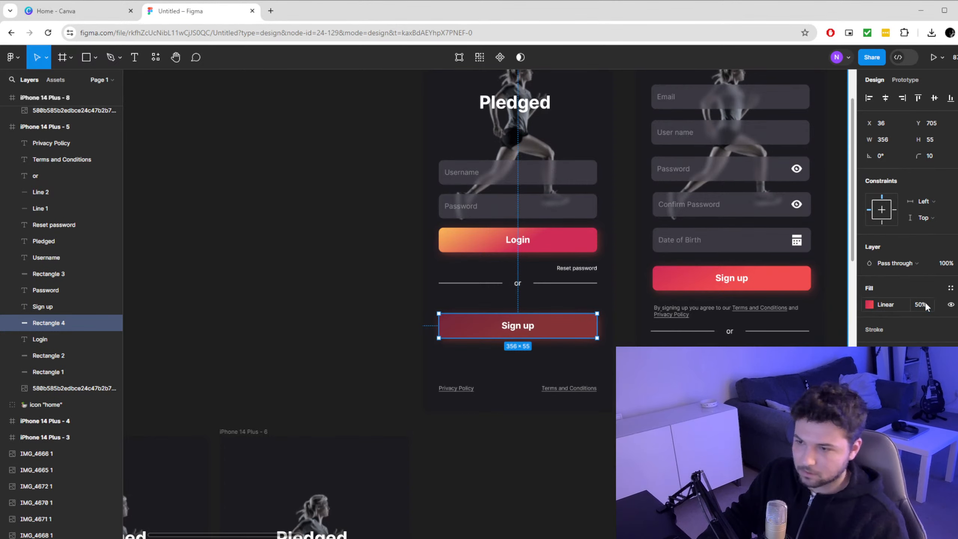
Set the gradient fill opacity of the Login button on the orange-red sign-up screen to 50% and deselect it
{"action": "key", "text": "ctrl+v"}
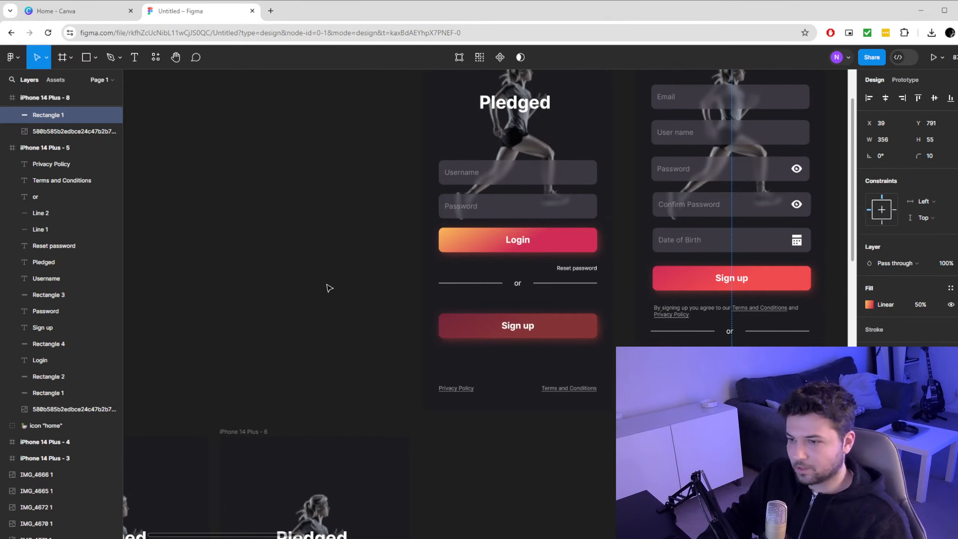
{"action": "left_click", "coordinate": [362, 290]}
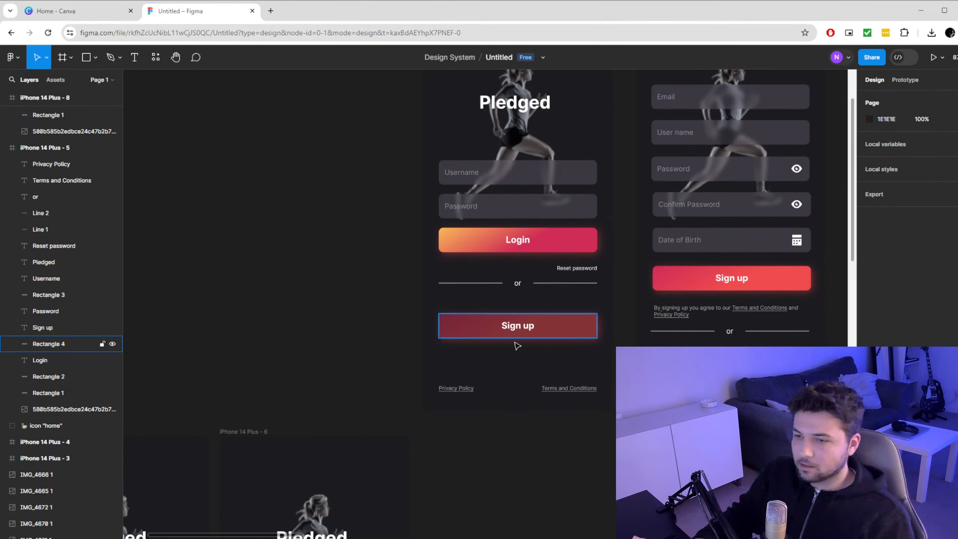
Review the dimmed secondary buttons on the orange-red login and sign-up screens next to the original sign-up screen
{"action": "scroll", "coordinate": [529, 353], "scroll_direction": "up", "scroll_amount": 3}
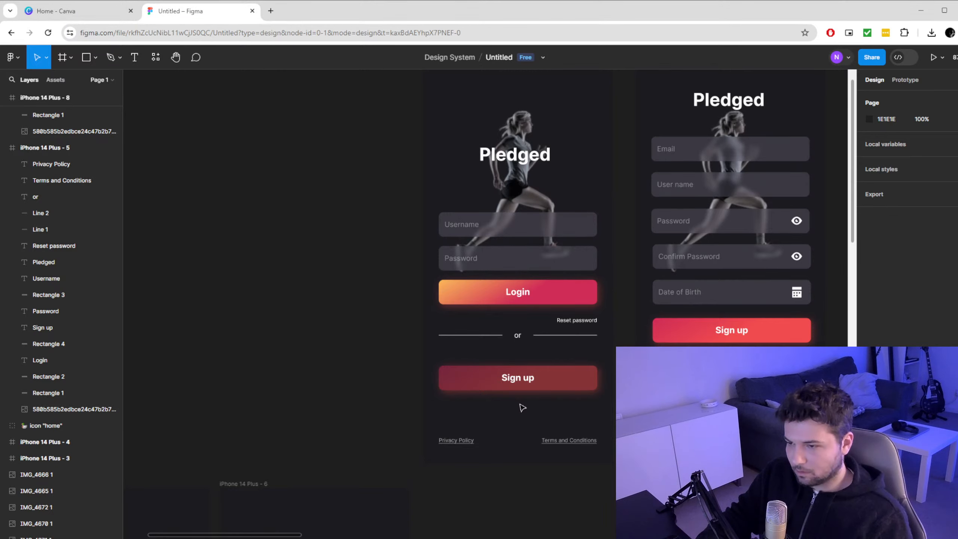
{"action": "scroll", "coordinate": [490, 305], "scroll_direction": "left", "scroll_amount": 1}
{"action": "scroll", "coordinate": [490, 304], "scroll_direction": "down", "scroll_amount": 4}
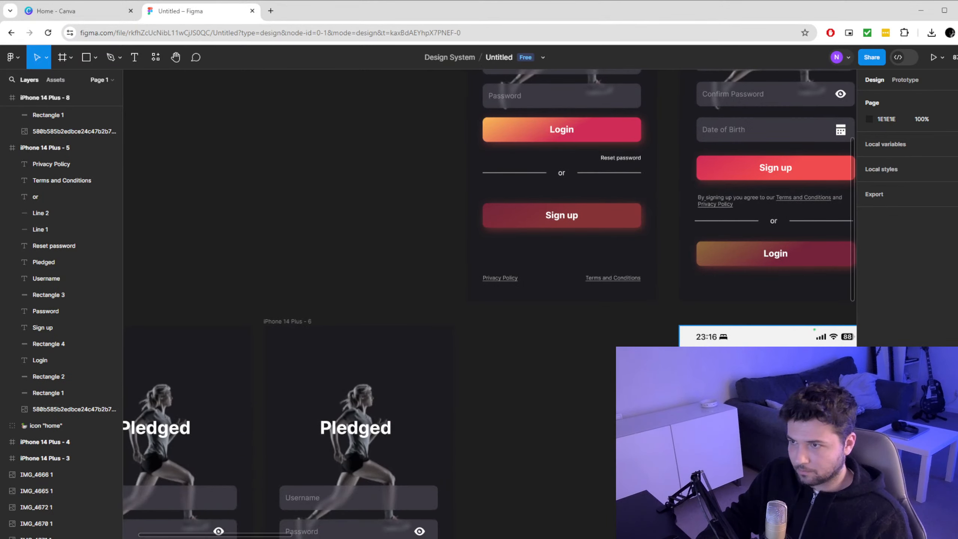
{"action": "scroll", "coordinate": [490, 305], "scroll_direction": "right", "scroll_amount": 7}
{"action": "scroll", "coordinate": [557, 347], "scroll_direction": "up", "scroll_amount": 5}
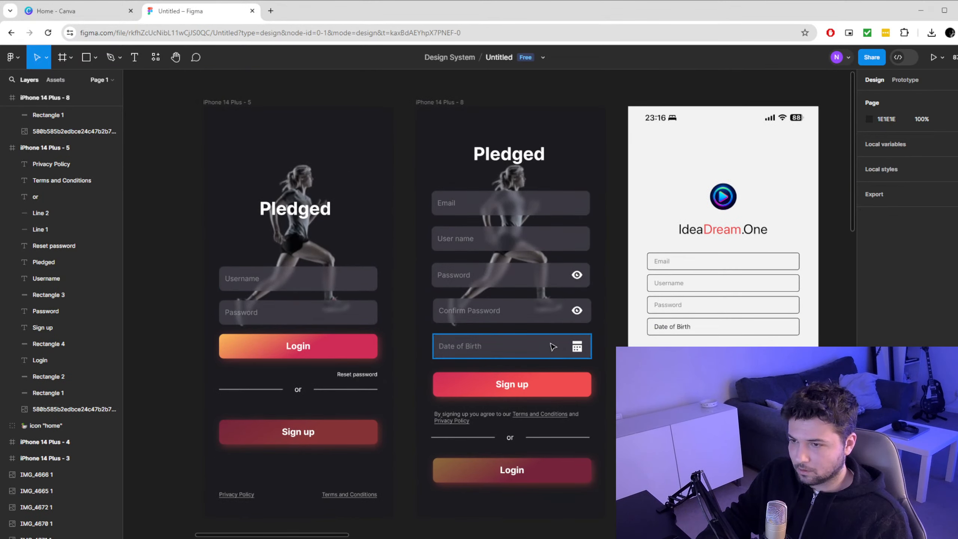
{"action": "scroll", "coordinate": [557, 347], "scroll_direction": "left", "scroll_amount": 2}
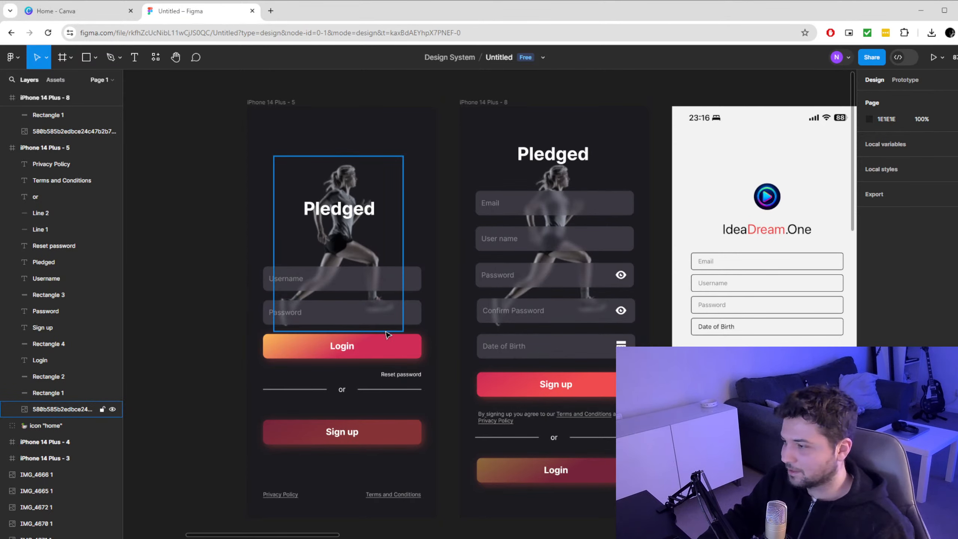
{"action": "scroll", "coordinate": [381, 358], "scroll_direction": "down", "scroll_amount": 5}
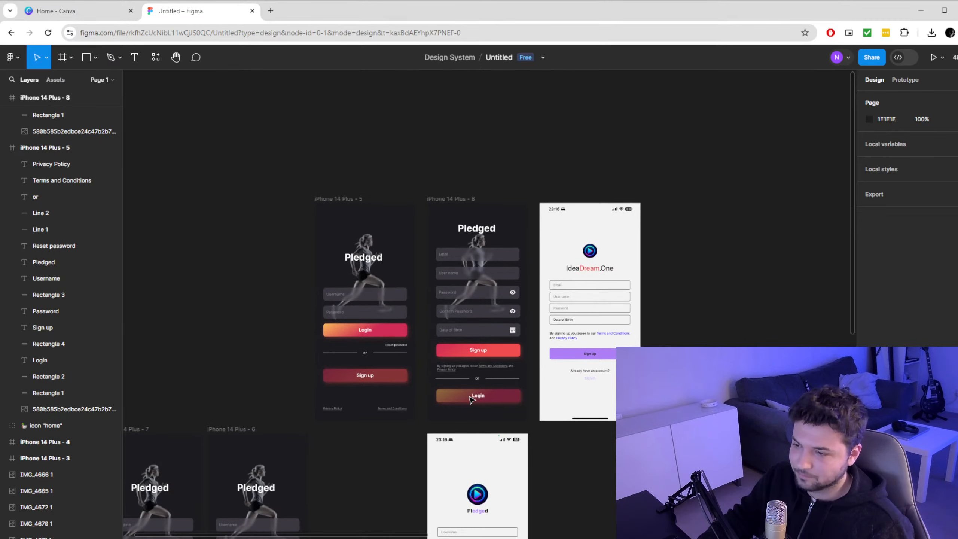
{"action": "scroll", "coordinate": [528, 421], "scroll_direction": "up", "scroll_amount": 5}
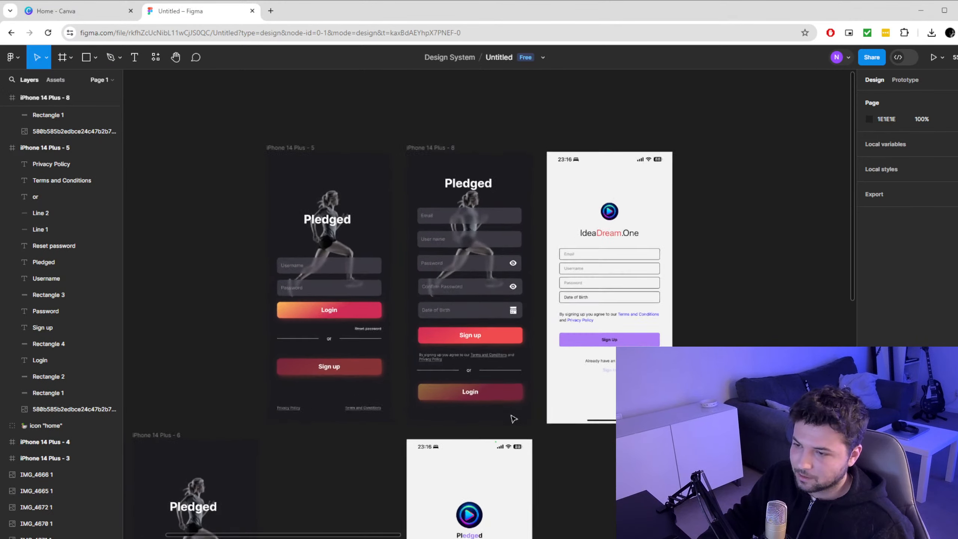
Restore the gradient fill opacity of the Sign up button on the orange-red login screen to 100%
{"action": "scroll", "coordinate": [273, 364], "scroll_direction": "up", "scroll_amount": 2}
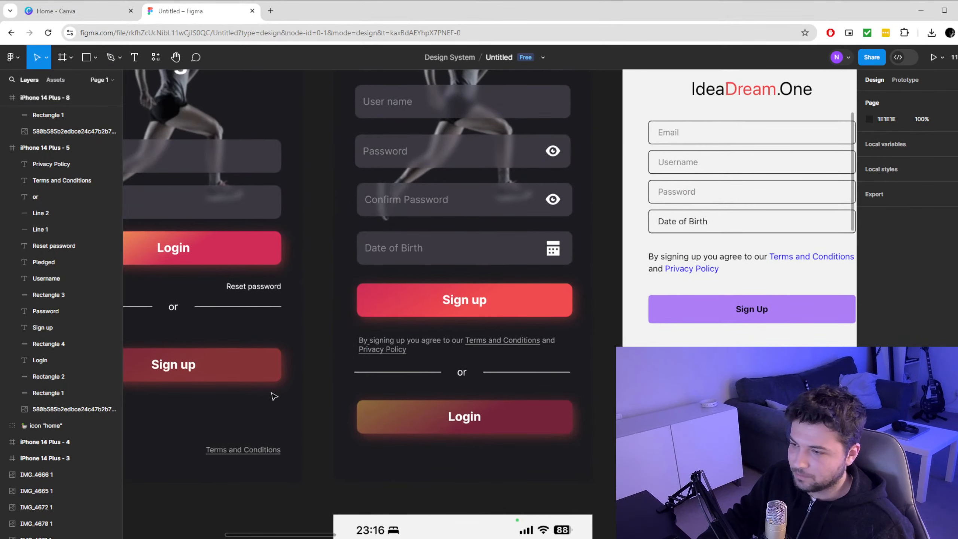
{"action": "scroll", "coordinate": [263, 396], "scroll_direction": "left", "scroll_amount": 2}
{"action": "scroll", "coordinate": [252, 400], "scroll_direction": "left", "scroll_amount": 3}
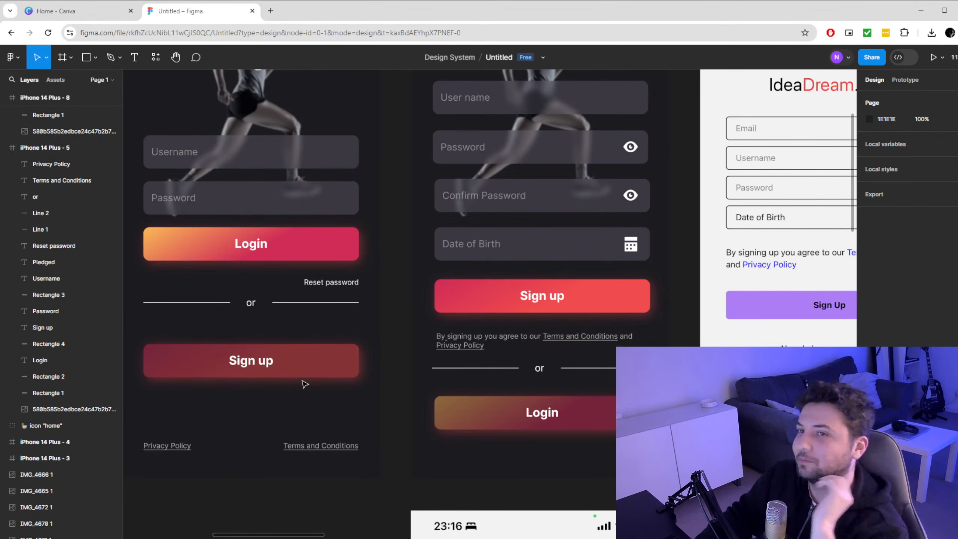
{"action": "scroll", "coordinate": [305, 384], "scroll_direction": "down", "scroll_amount": 1}
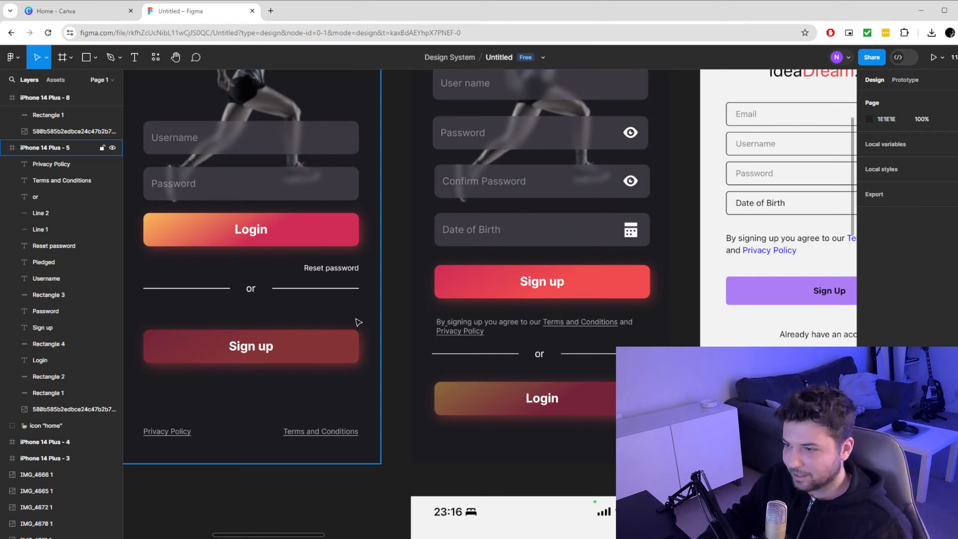
{"action": "left_click", "coordinate": [332, 340]}
{"action": "left_click", "coordinate": [920, 305]}
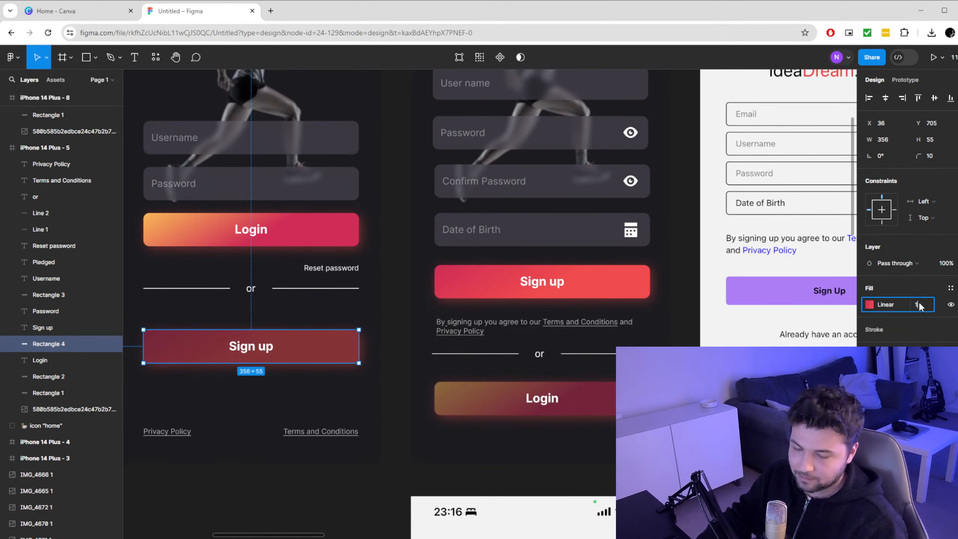
{"action": "type", "text": "100"}
{"action": "key", "text": "Return"}
Raise the gradient fill opacity of the Login button on the orange-red sign-up screen to 100%
{"action": "left_click", "coordinate": [604, 403]}
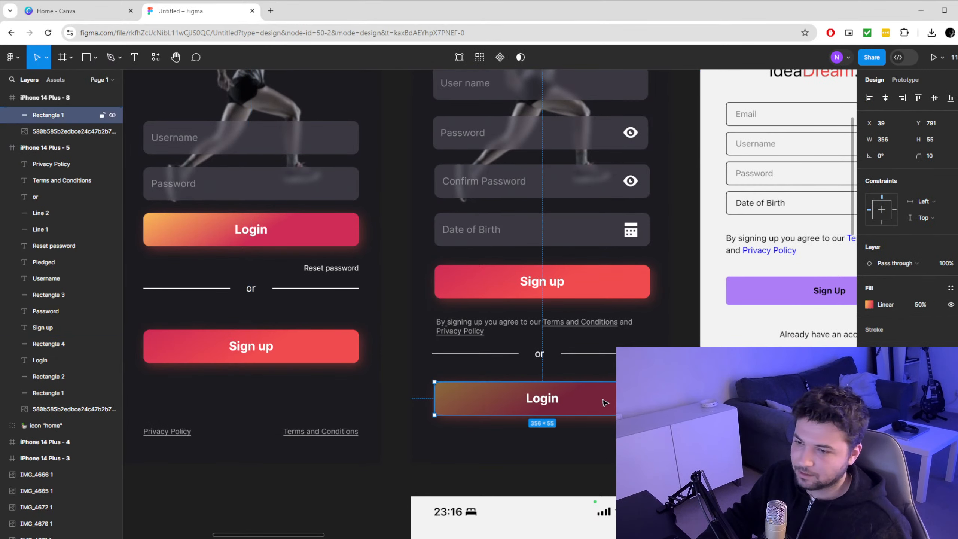
{"action": "left_click", "coordinate": [926, 304]}
{"action": "type", "text": "100"}
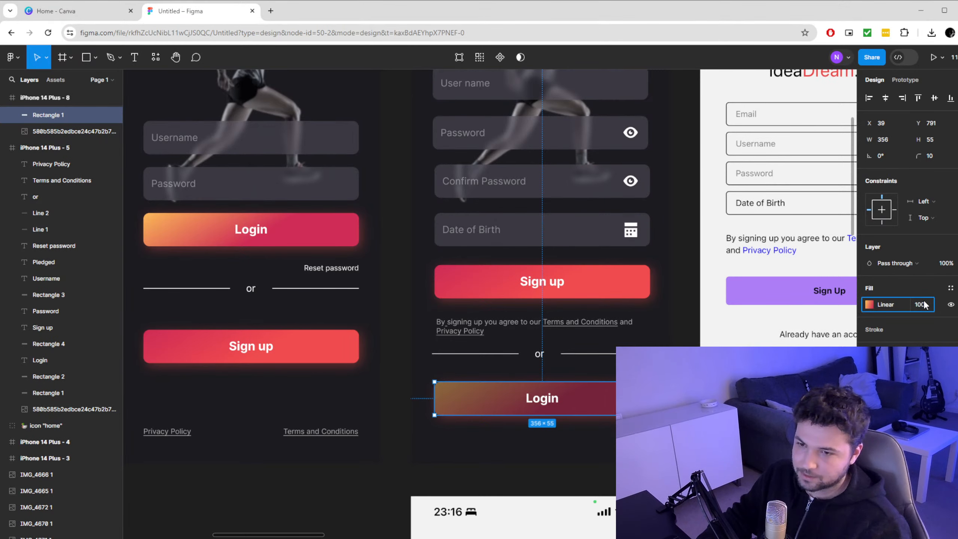
{"action": "key", "text": "Return"}
Dim the Sign up button on the orange-red login screen again by setting its gradient fill opacity to 50%
{"action": "left_click", "coordinate": [321, 350]}
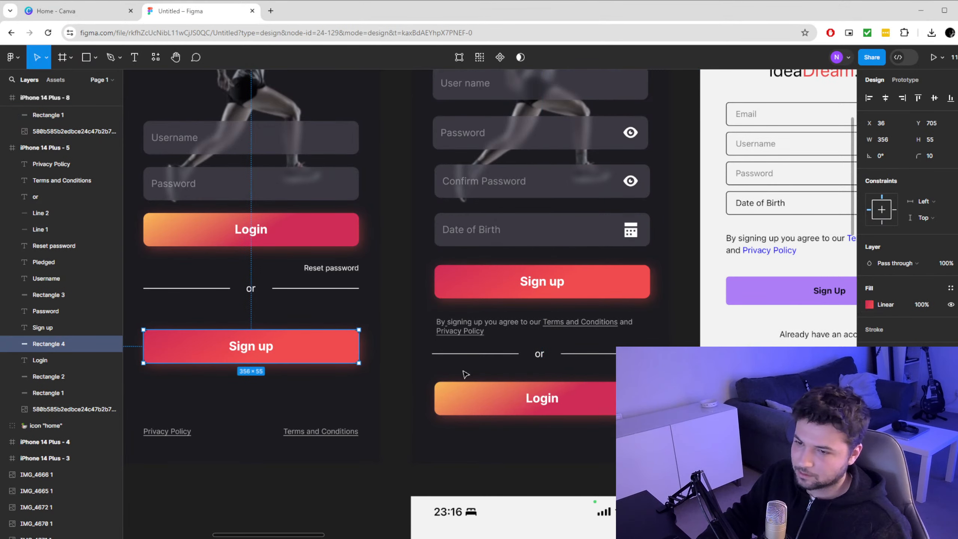
{"action": "scroll", "coordinate": [369, 406], "scroll_direction": "down", "scroll_amount": 5}
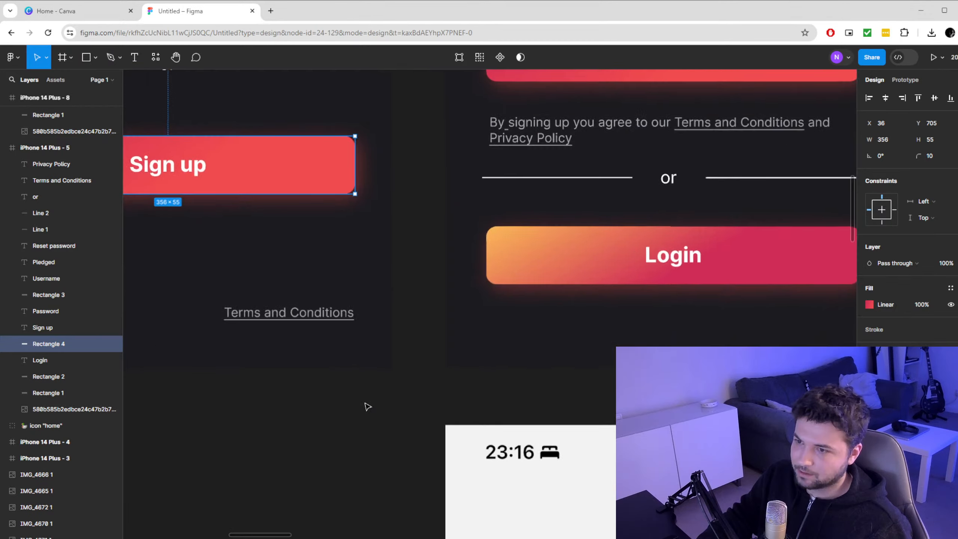
{"action": "scroll", "coordinate": [365, 402], "scroll_direction": "down", "scroll_amount": 5}
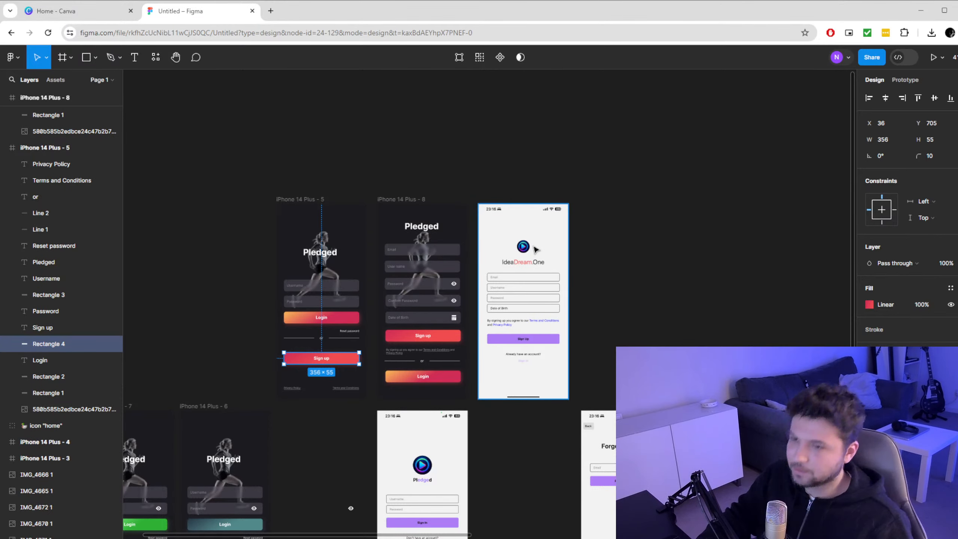
{"action": "scroll", "coordinate": [331, 385], "scroll_direction": "up", "scroll_amount": 5}
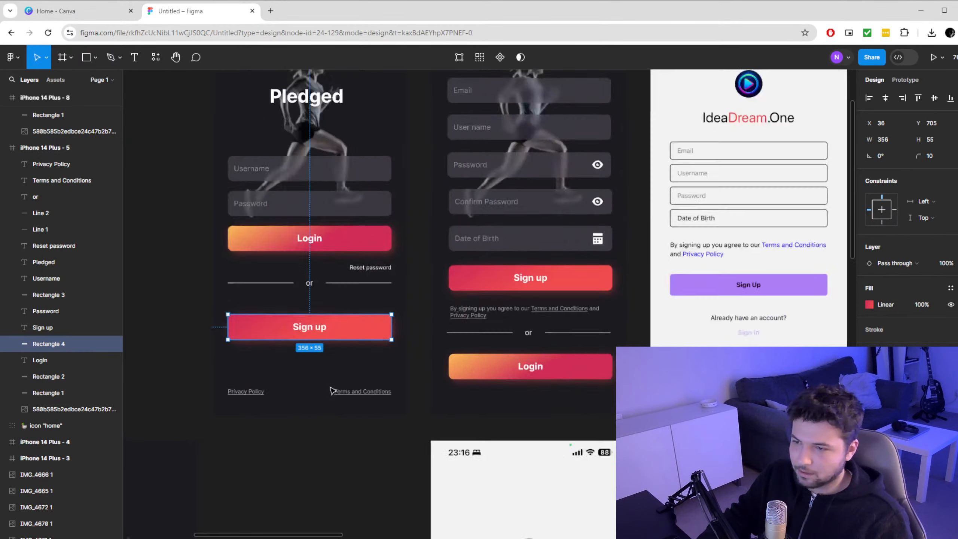
{"action": "left_click", "coordinate": [921, 305]}
{"action": "type", "text": "50"}
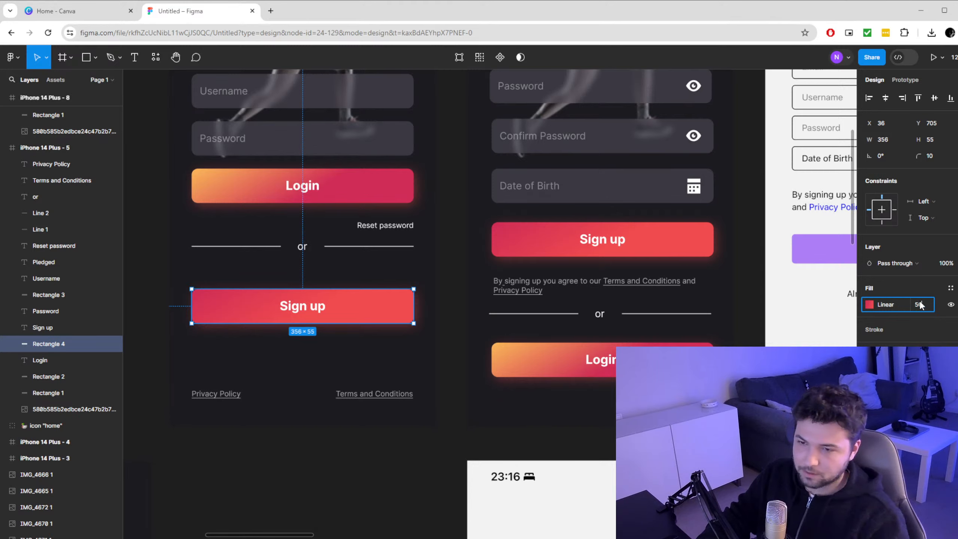
{"action": "key", "text": "Return"}
Dim the Login button on the orange-red sign-up screen to 50% gradient fill opacity and clear the selection
{"action": "left_click", "coordinate": [665, 358]}
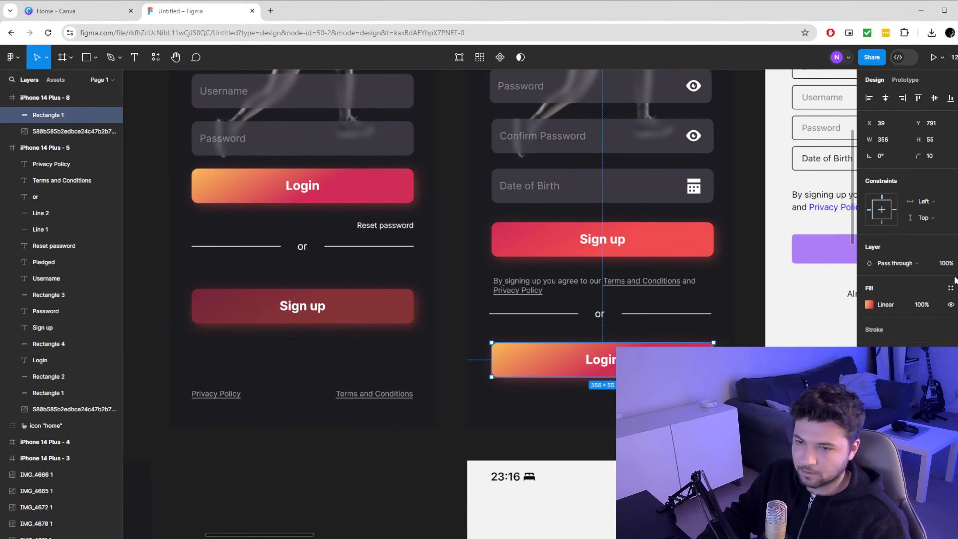
{"action": "left_click", "coordinate": [923, 306]}
{"action": "type", "text": "50"}
{"action": "key", "text": "Return"}
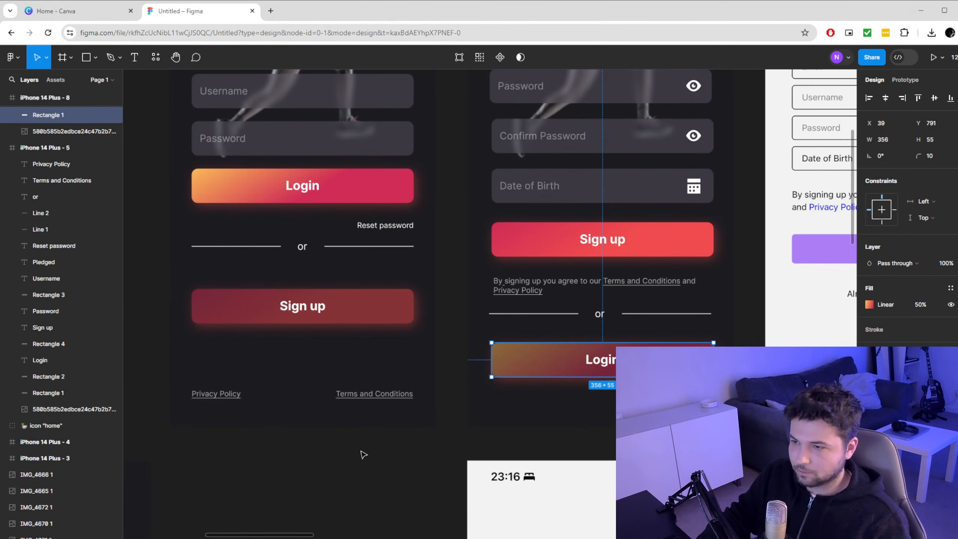
{"action": "left_click", "coordinate": [362, 452]}
{"action": "scroll", "coordinate": [384, 411], "scroll_direction": "down", "scroll_amount": 5}
{"action": "scroll", "coordinate": [400, 400], "scroll_direction": "up", "scroll_amount": 3}
{"action": "scroll", "coordinate": [412, 389], "scroll_direction": "down", "scroll_amount": 6}
{"action": "scroll", "coordinate": [406, 442], "scroll_direction": "up", "scroll_amount": 3}
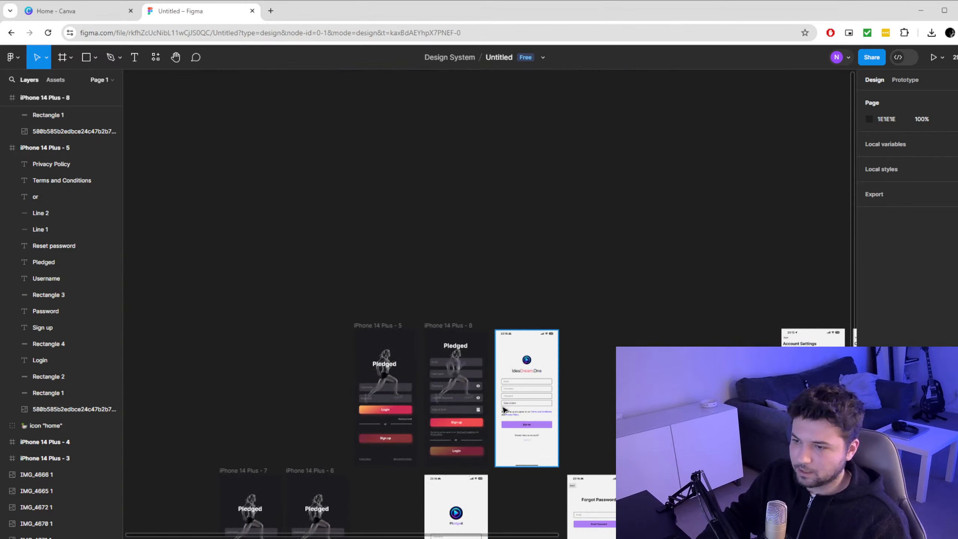
Move the IdeaDream.One sign-up screenshot down into the lower row, between the Pledged sign-in and Forgot Password screenshots
{"action": "scroll", "coordinate": [505, 410], "scroll_direction": "up", "scroll_amount": 5}
{"action": "scroll", "coordinate": [535, 415], "scroll_direction": "down", "scroll_amount": 2}
{"action": "scroll", "coordinate": [530, 340], "scroll_direction": "up", "scroll_amount": 1}
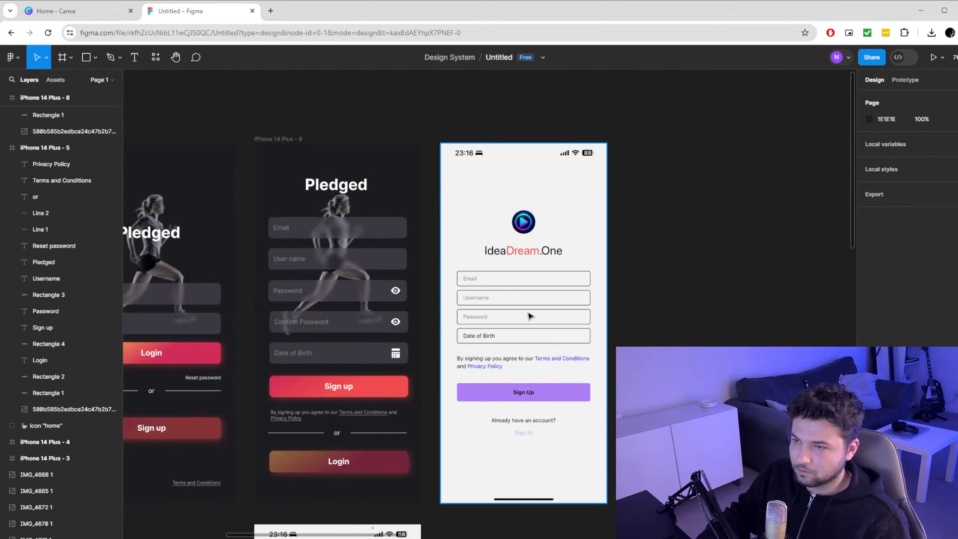
{"action": "left_click", "coordinate": [485, 164]}
{"action": "scroll", "coordinate": [537, 260], "scroll_direction": "down", "scroll_amount": 8}
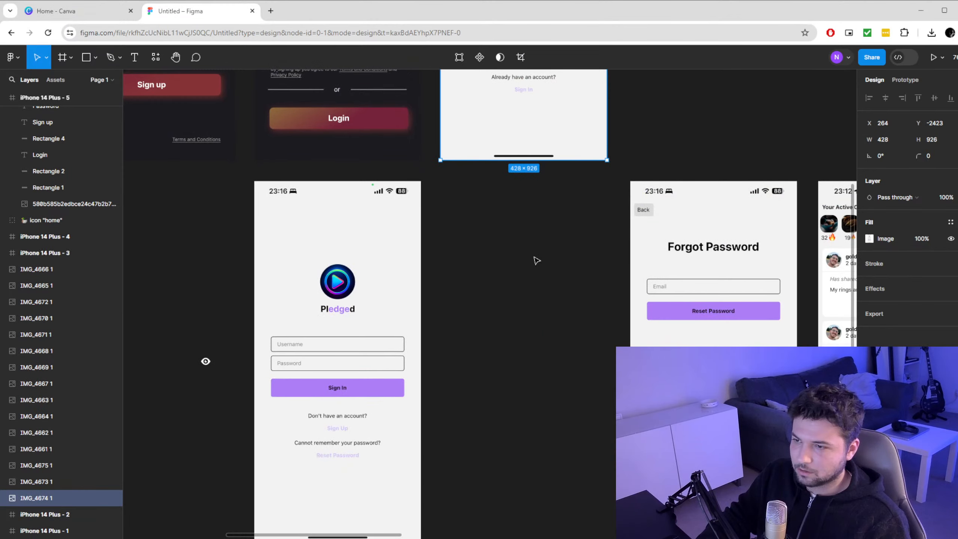
{"action": "left_click_drag", "start_coordinate": [557, 136], "coordinate": [560, 441]}
Move the Forgot Password screenshot up into the dark mockups' row, leaving a one-screen gap after the sign-up frame
{"action": "scroll", "coordinate": [560, 441], "scroll_direction": "up", "scroll_amount": 5}
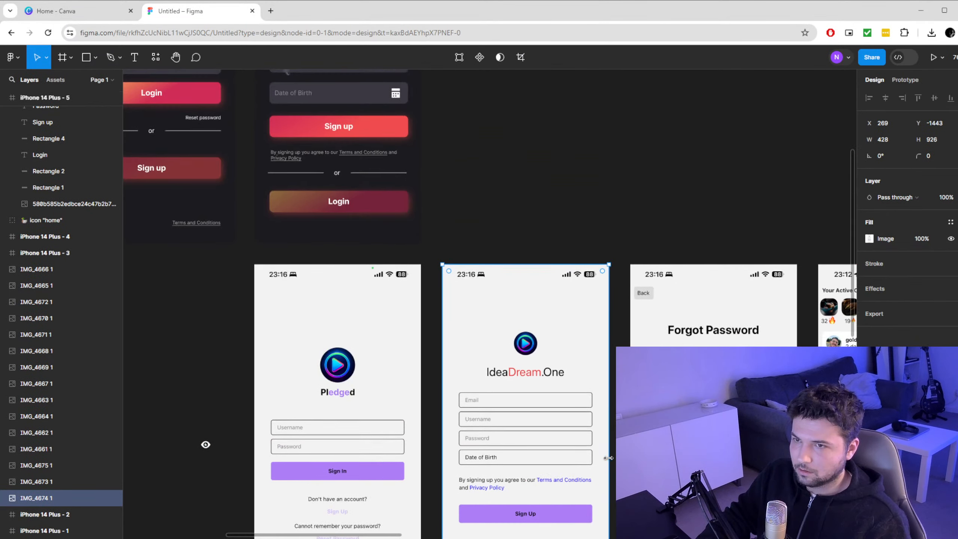
{"action": "left_click_drag", "start_coordinate": [710, 362], "coordinate": [516, 137]}
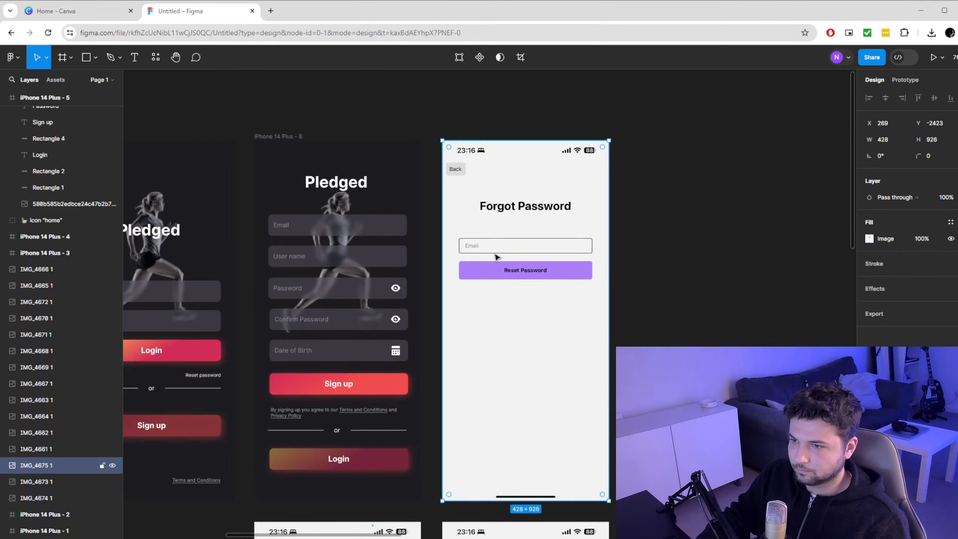
{"action": "scroll", "coordinate": [508, 143], "scroll_direction": "up", "scroll_amount": 5}
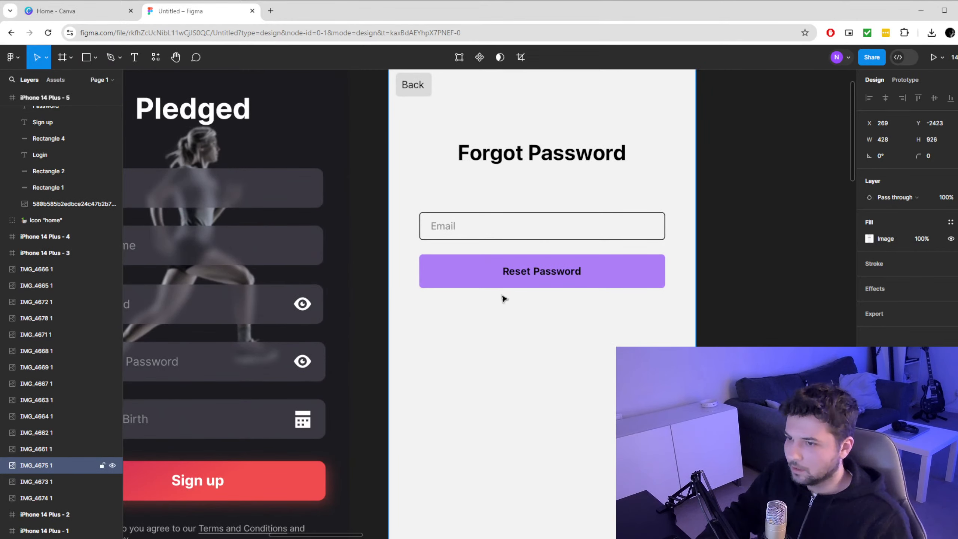
{"action": "scroll", "coordinate": [500, 295], "scroll_direction": "down", "scroll_amount": 4}
{"action": "scroll", "coordinate": [497, 294], "scroll_direction": "up", "scroll_amount": 3}
{"action": "scroll", "coordinate": [434, 294], "scroll_direction": "right", "scroll_amount": 4}
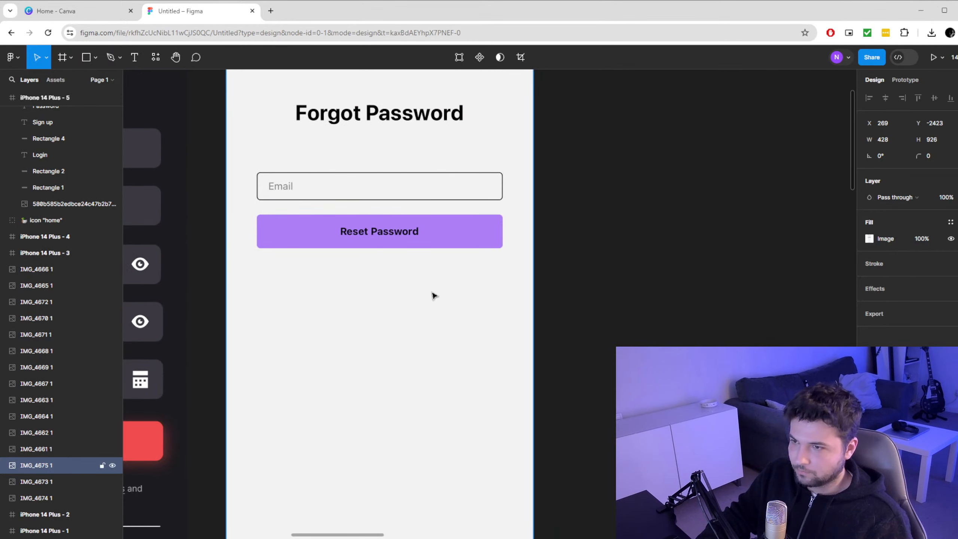
{"action": "scroll", "coordinate": [402, 293], "scroll_direction": "down", "scroll_amount": 5}
{"action": "scroll", "coordinate": [398, 293], "scroll_direction": "down", "scroll_amount": 2}
{"action": "left_click_drag", "start_coordinate": [399, 293], "coordinate": [499, 294]}
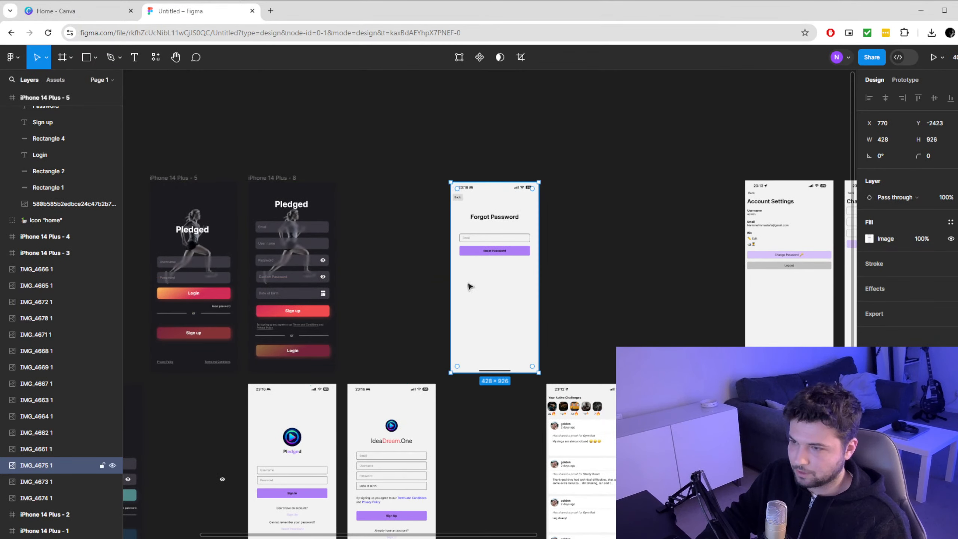
Duplicate the iPhone 14 Plus - 5 login frame into the gap before the Forgot Password screenshot
{"action": "left_click", "coordinate": [182, 178]}
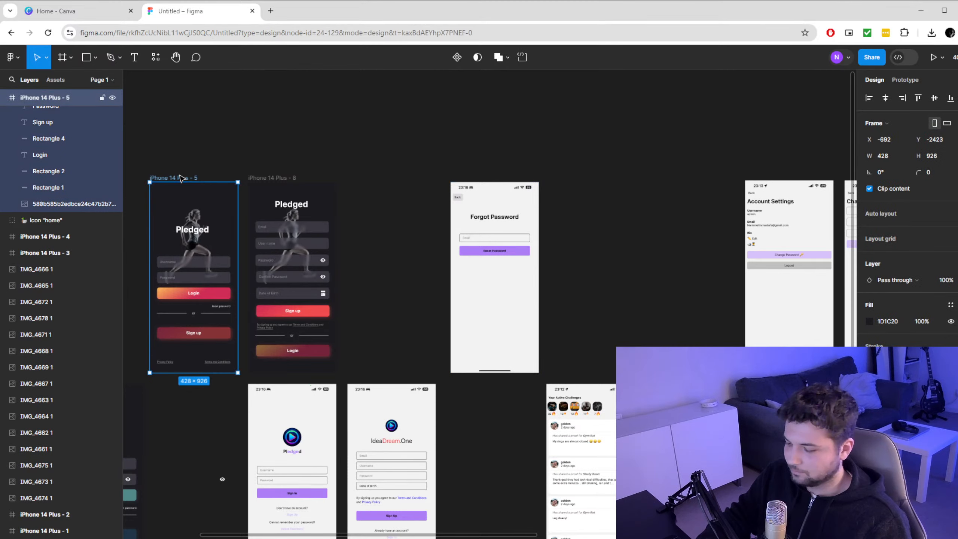
{"action": "key", "text": "ctrl+d"}
{"action": "scroll", "coordinate": [390, 290], "scroll_direction": "up", "scroll_amount": 3}
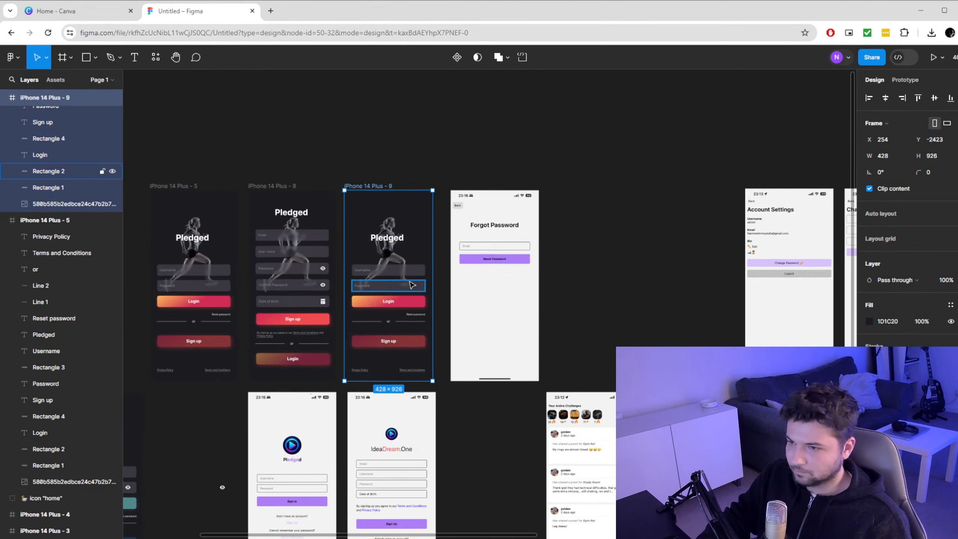
Change the Login button's label in the duplicated frame to "Reset Password"
{"action": "scroll", "coordinate": [387, 293], "scroll_direction": "up", "scroll_amount": 3}
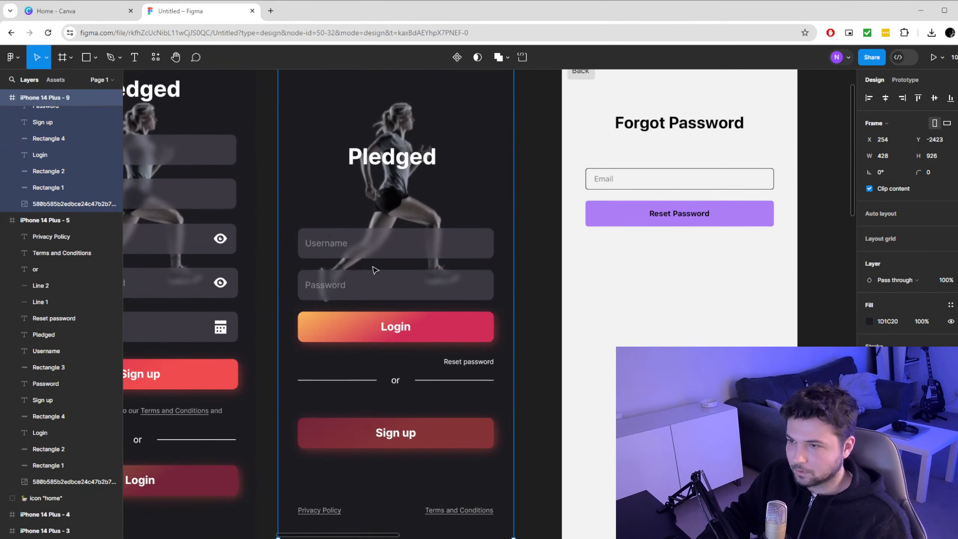
{"action": "double_click", "coordinate": [406, 170]}
{"action": "key", "text": "Escape"}
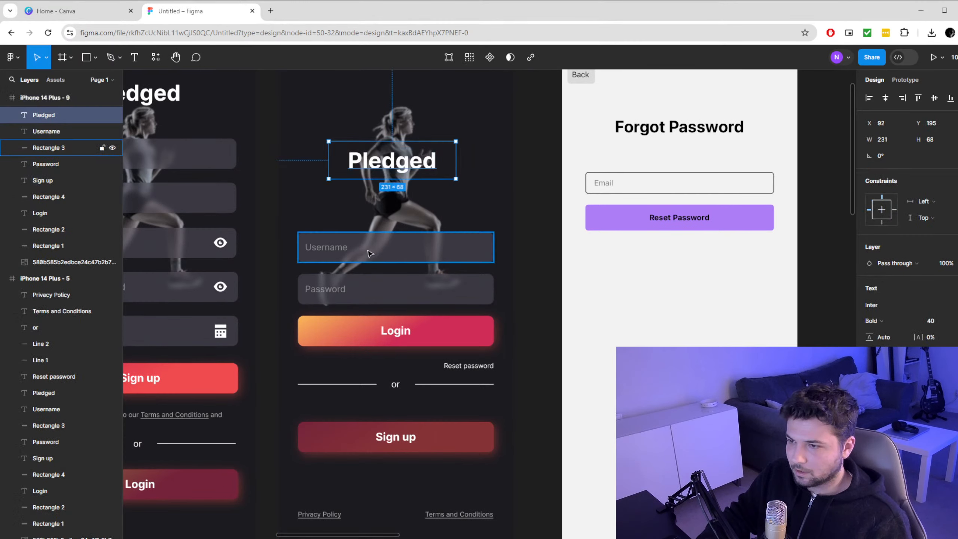
{"action": "left_click", "coordinate": [523, 282]}
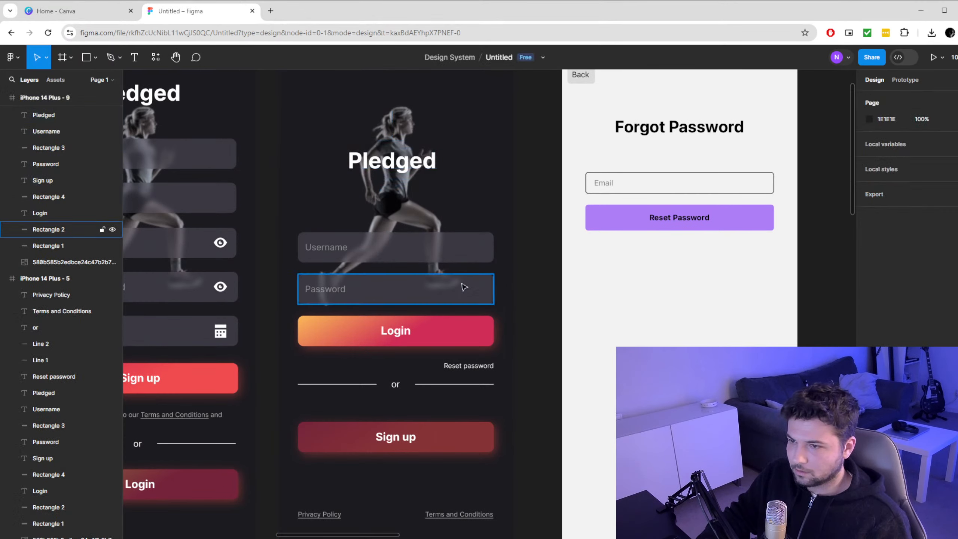
{"action": "left_click", "coordinate": [398, 332]}
{"action": "type", "text": "Rese"}
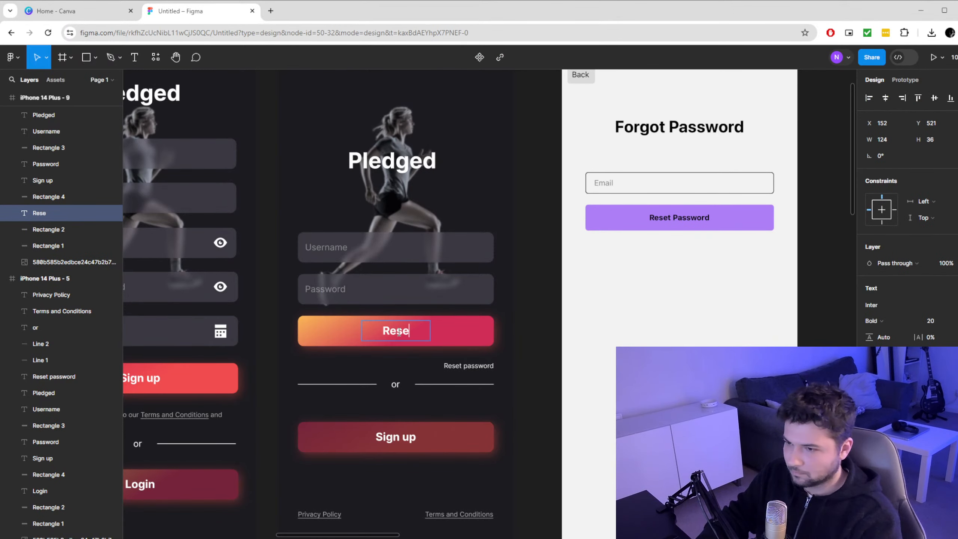
{"action": "type", "text": "t Passwor"}
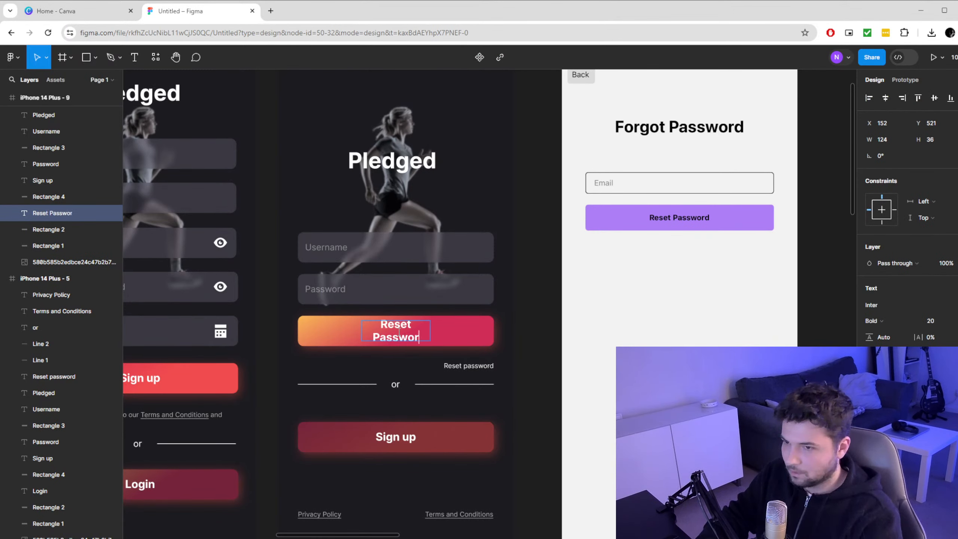
{"action": "type", "text": "d"}
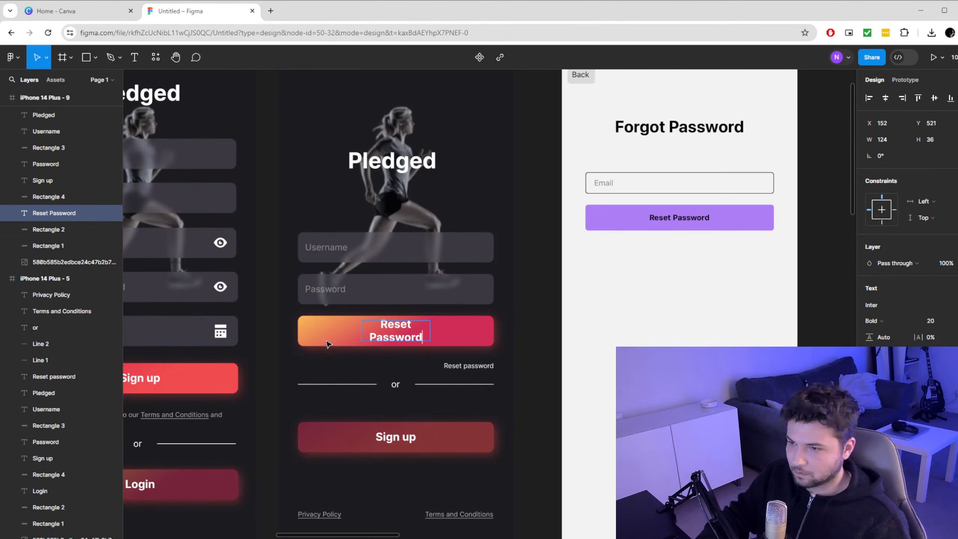
Widen the Reset Password label's text box on both sides to about 266 × 39 so the label fits one line
{"action": "key", "text": "Escape"}
{"action": "left_click_drag", "start_coordinate": [362, 340], "coordinate": [321, 342]}
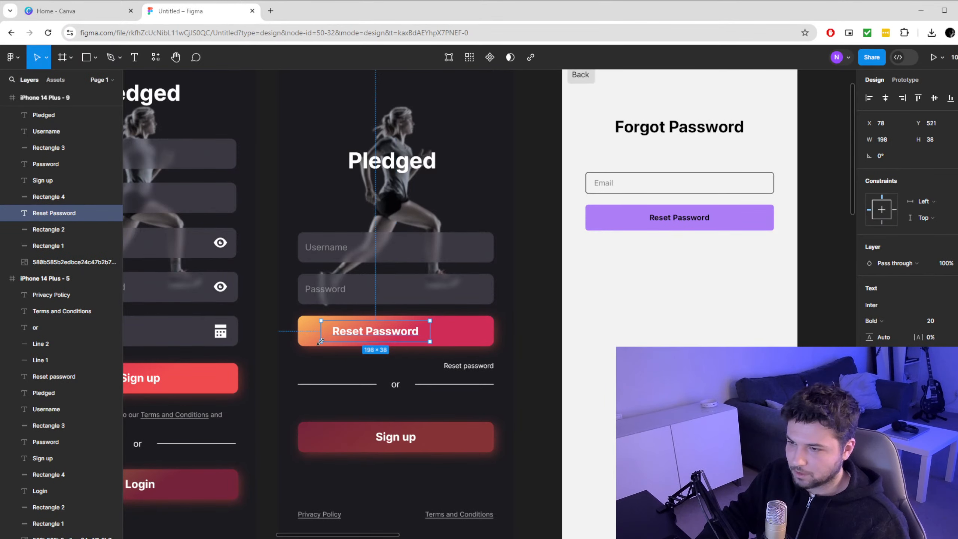
{"action": "left_click_drag", "start_coordinate": [433, 342], "coordinate": [470, 344]}
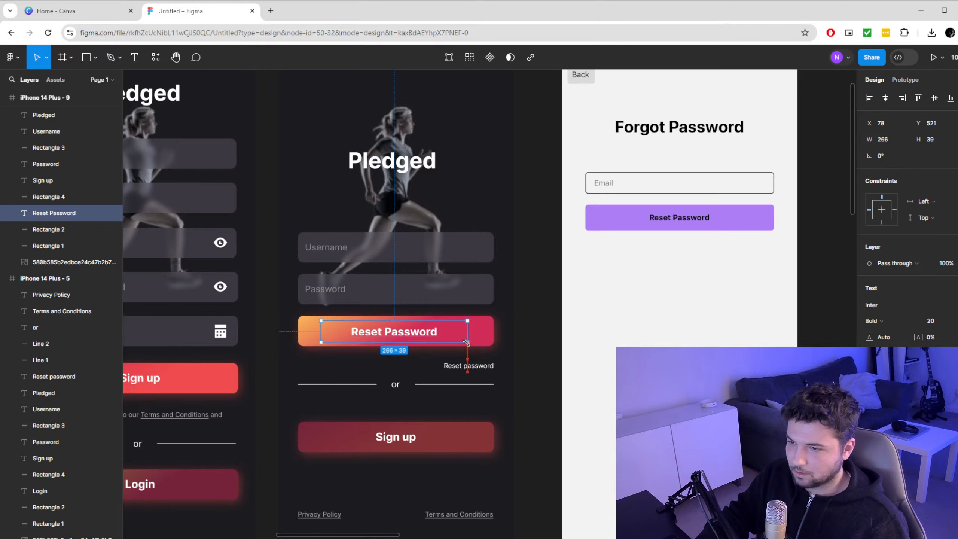
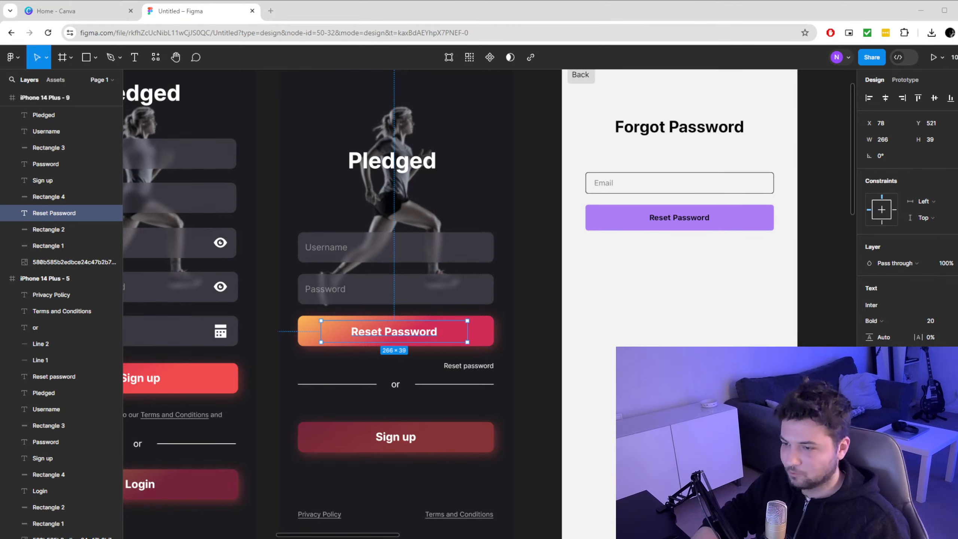
{"action": "left_click", "coordinate": [538, 412]}
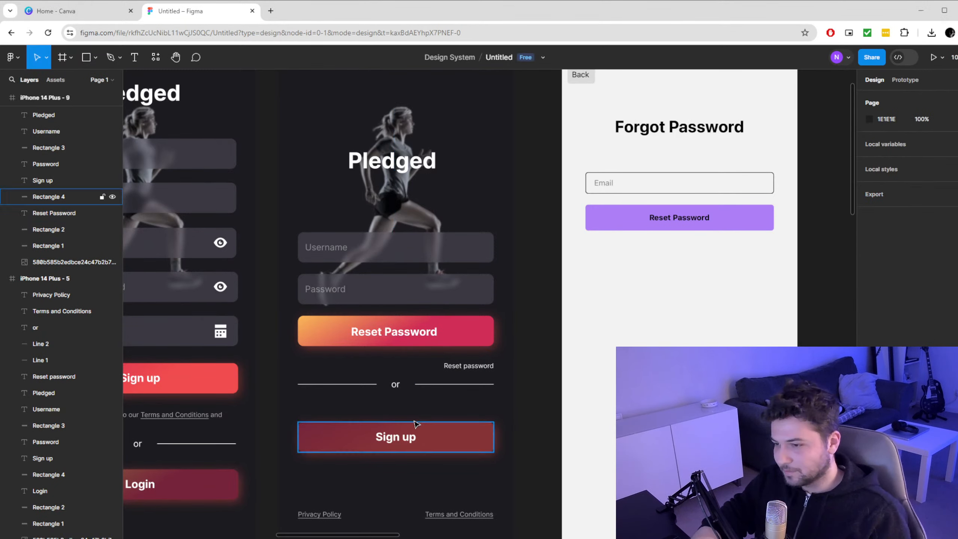
{"action": "left_click", "coordinate": [403, 442]}
{"action": "left_click", "coordinate": [527, 436]}
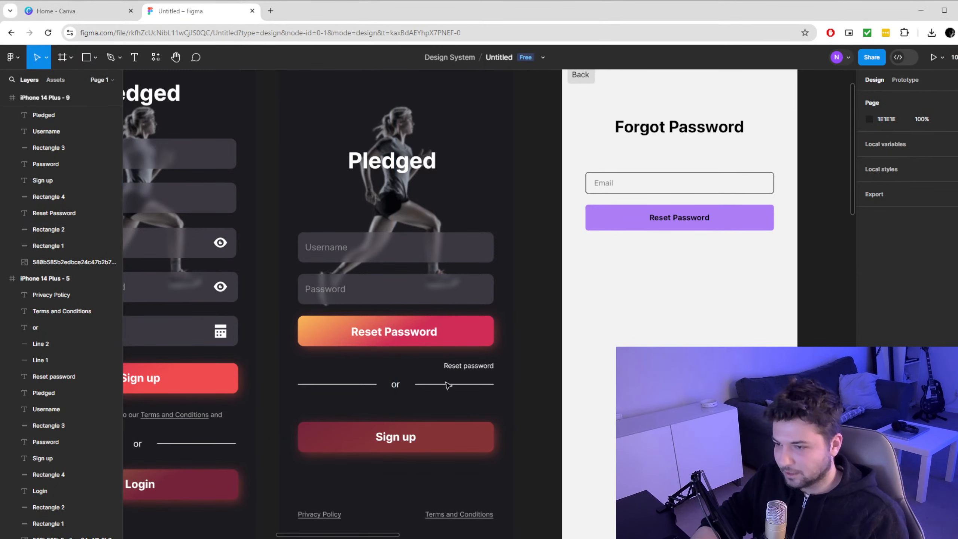
Replace the Username placeholder in the duplicated frame with "Email"
{"action": "left_click", "coordinate": [353, 281]}
{"action": "double_click", "coordinate": [339, 247]}
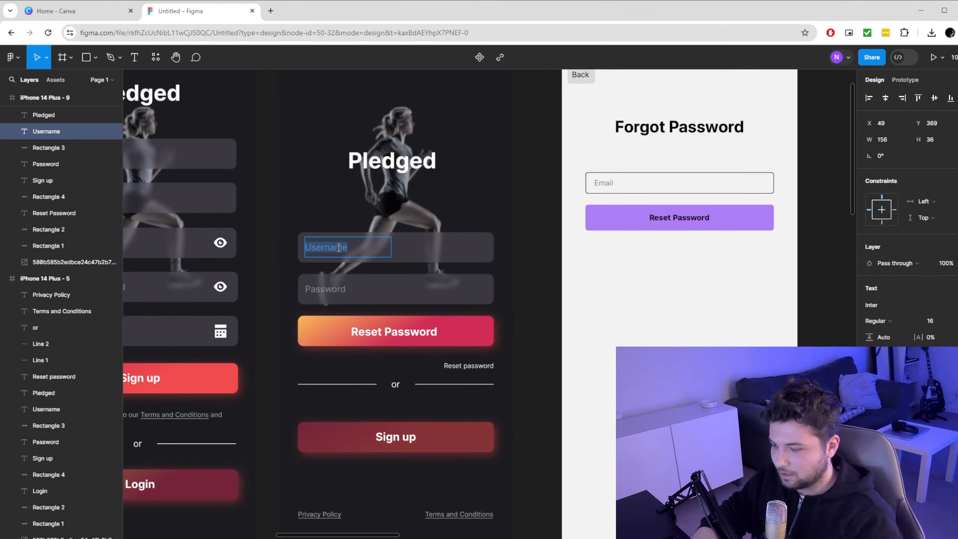
{"action": "type", "text": "Email"}
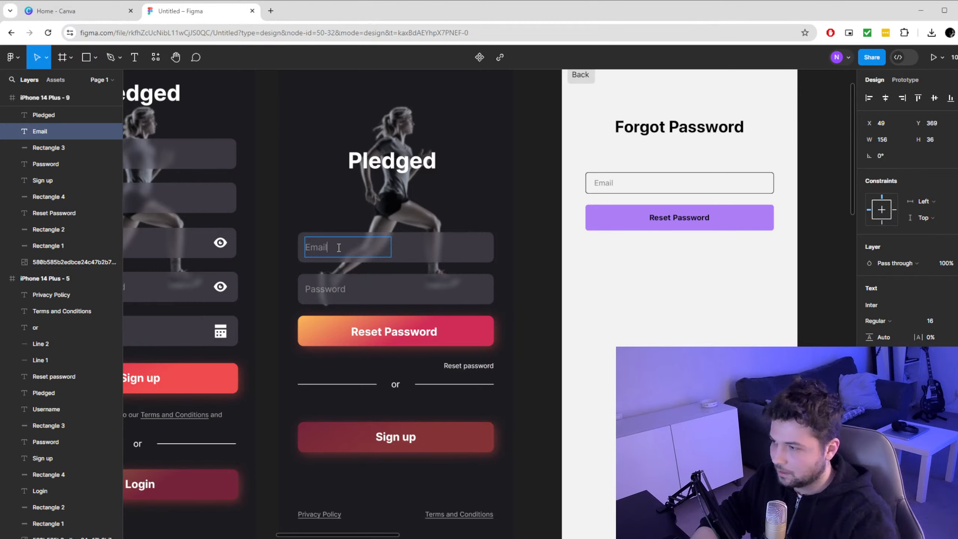
Delete the password field's rectangle and its placeholder text from the duplicated frame
{"action": "left_click", "coordinate": [365, 296]}
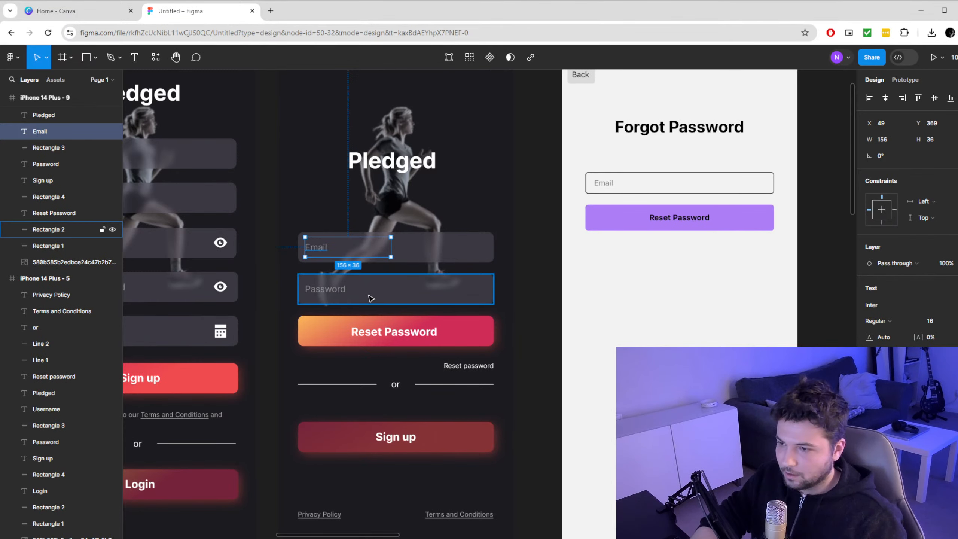
{"action": "key", "text": "Delete"}
{"action": "left_click", "coordinate": [345, 293]}
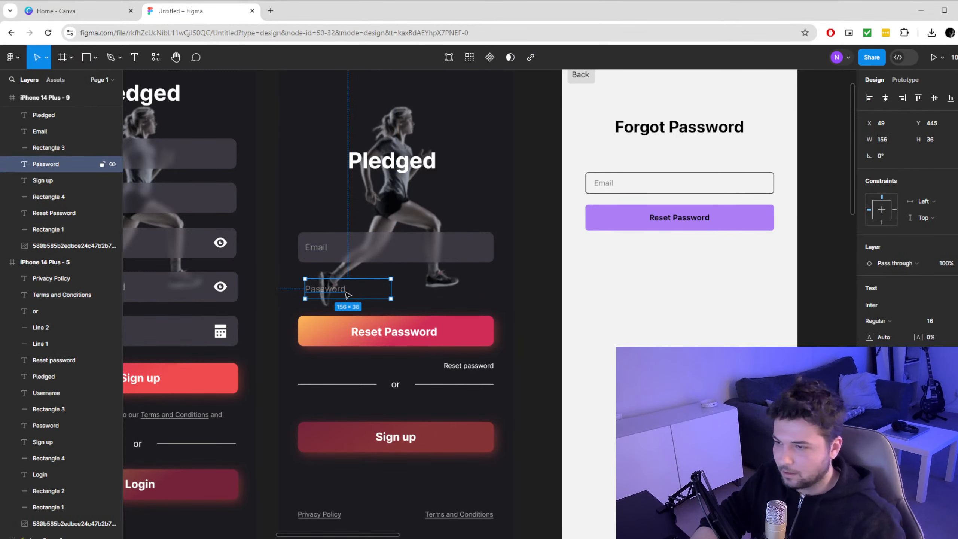
{"action": "key", "text": "Delete"}
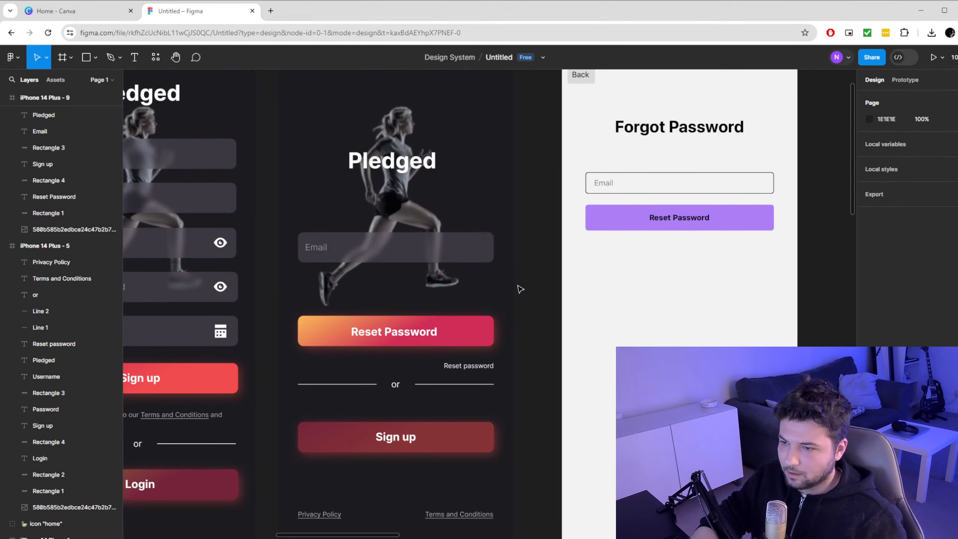
Move the Reset Password button and its label up together to sit directly below the Email field
{"action": "left_click_drag", "start_coordinate": [520, 290], "coordinate": [475, 271]}
{"action": "left_click_drag", "start_coordinate": [509, 335], "coordinate": [319, 321]}
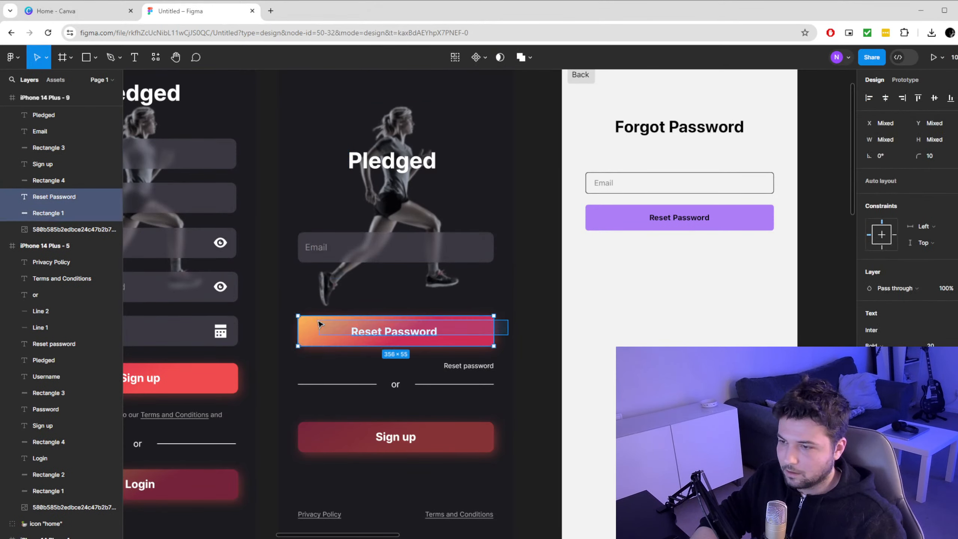
{"action": "left_click_drag", "start_coordinate": [402, 338], "coordinate": [403, 298]}
Delete the small Reset password link, the "or" divider with its lines, and the Sign up button from the duplicated frame
{"action": "scroll", "coordinate": [402, 303], "scroll_direction": "down", "scroll_amount": 5}
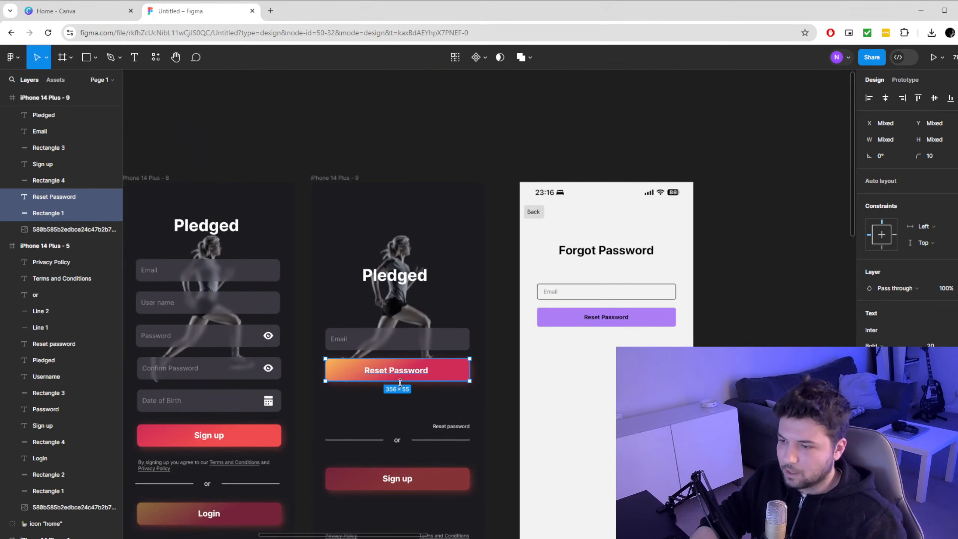
{"action": "scroll", "coordinate": [400, 383], "scroll_direction": "down", "scroll_amount": 3}
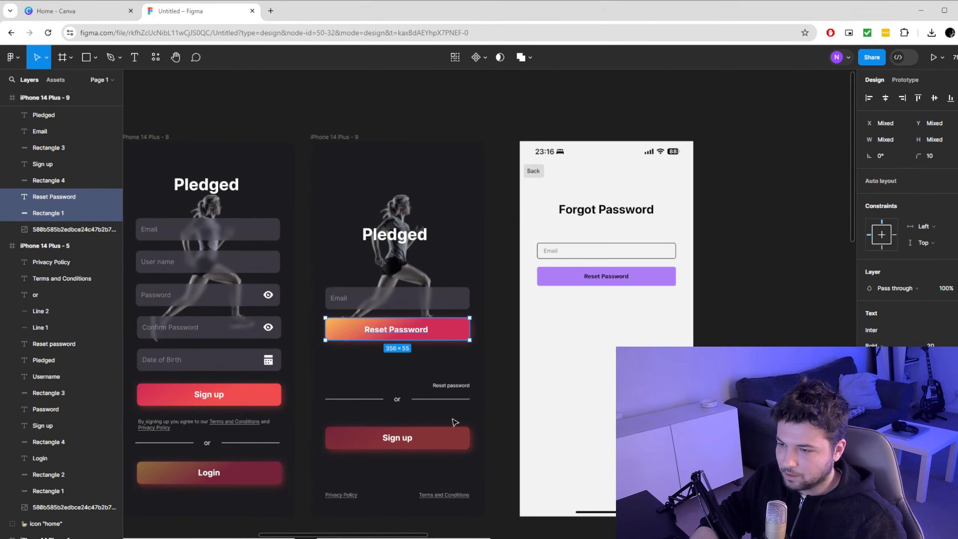
{"action": "left_click_drag", "start_coordinate": [469, 414], "coordinate": [334, 382]}
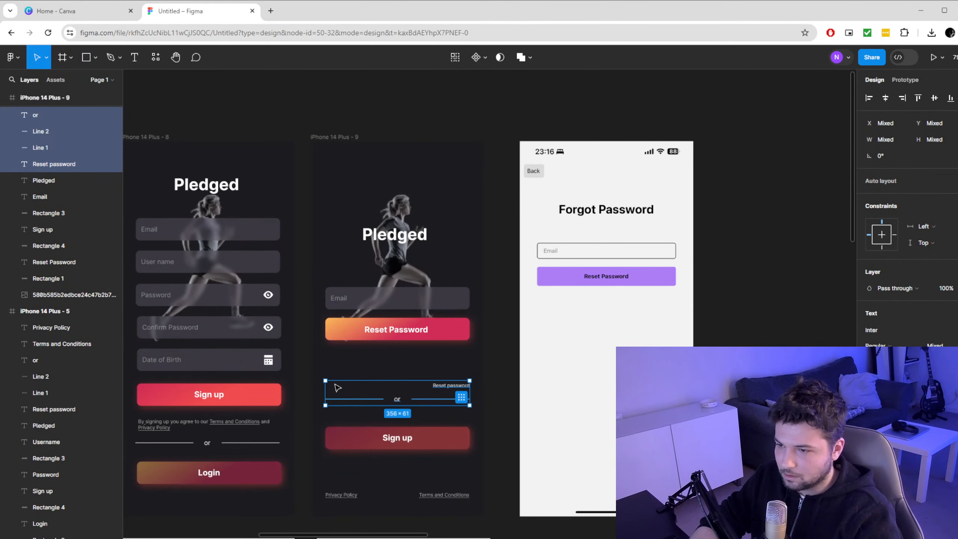
{"action": "key", "text": "Delete"}
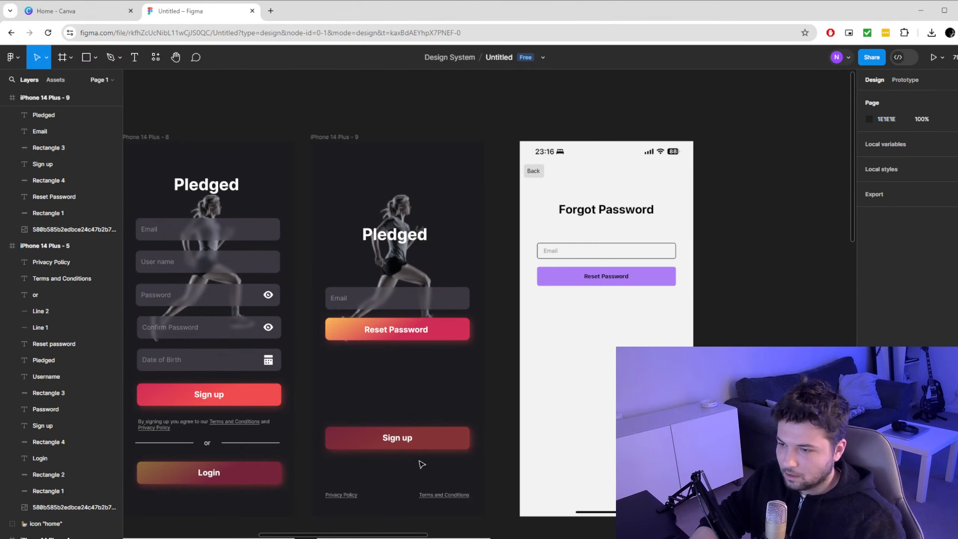
{"action": "left_click_drag", "start_coordinate": [422, 464], "coordinate": [406, 441]}
{"action": "key", "text": "Delete"}
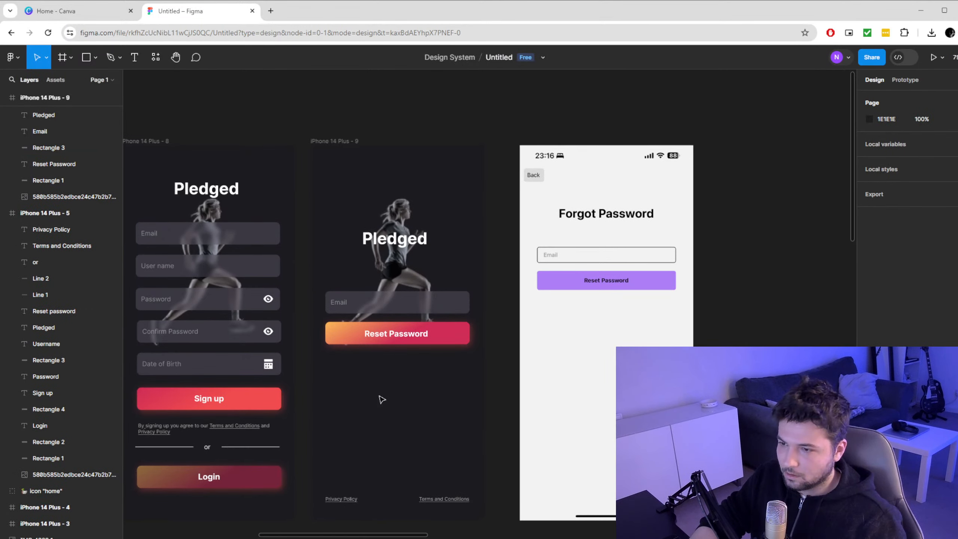
Compare the reset-password frame's layout with the neighbouring sign-up frame and the Forgot Password screenshot
{"action": "scroll", "coordinate": [381, 402], "scroll_direction": "down", "scroll_amount": 3}
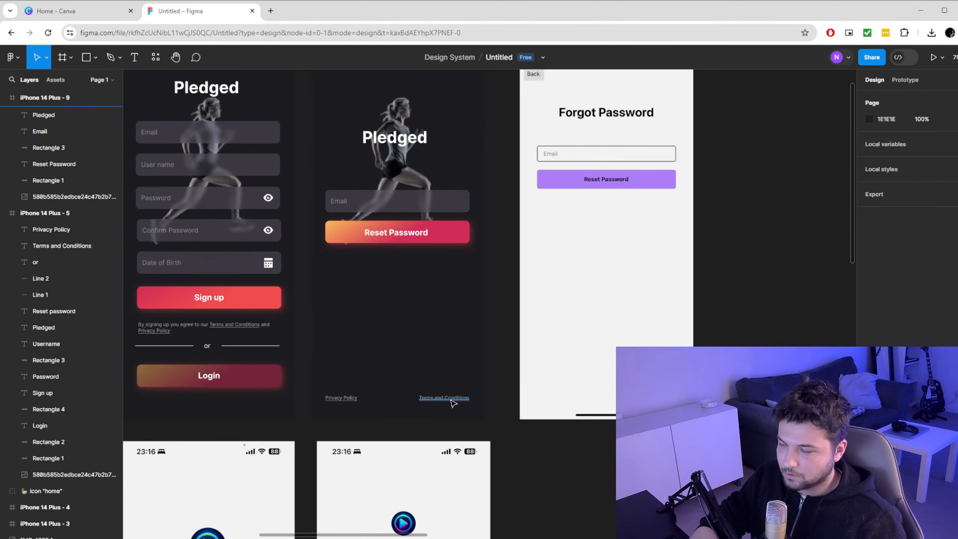
{"action": "scroll", "coordinate": [401, 366], "scroll_direction": "up", "scroll_amount": 2}
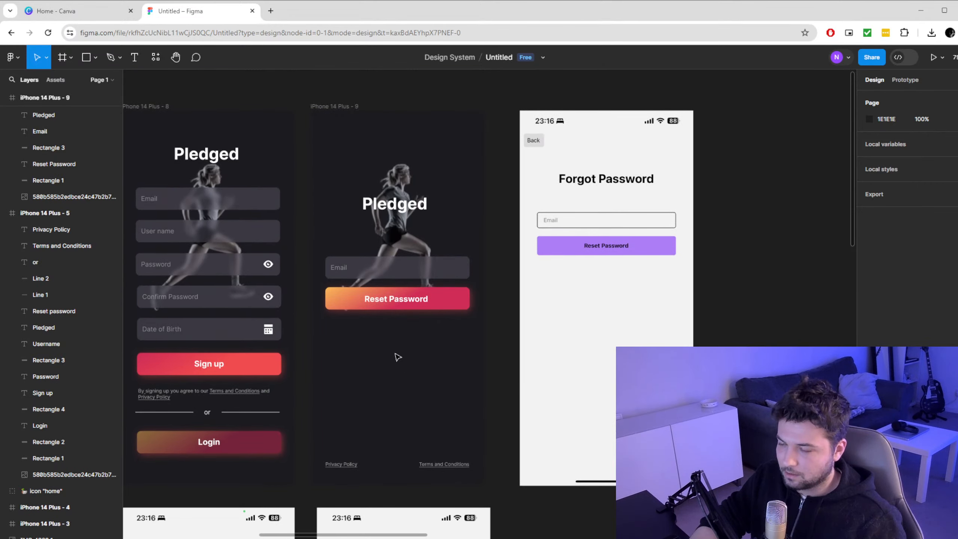
{"action": "scroll", "coordinate": [395, 354], "scroll_direction": "up", "scroll_amount": 3}
{"action": "scroll", "coordinate": [395, 354], "scroll_direction": "down", "scroll_amount": 2}
{"action": "scroll", "coordinate": [396, 354], "scroll_direction": "up", "scroll_amount": 1}
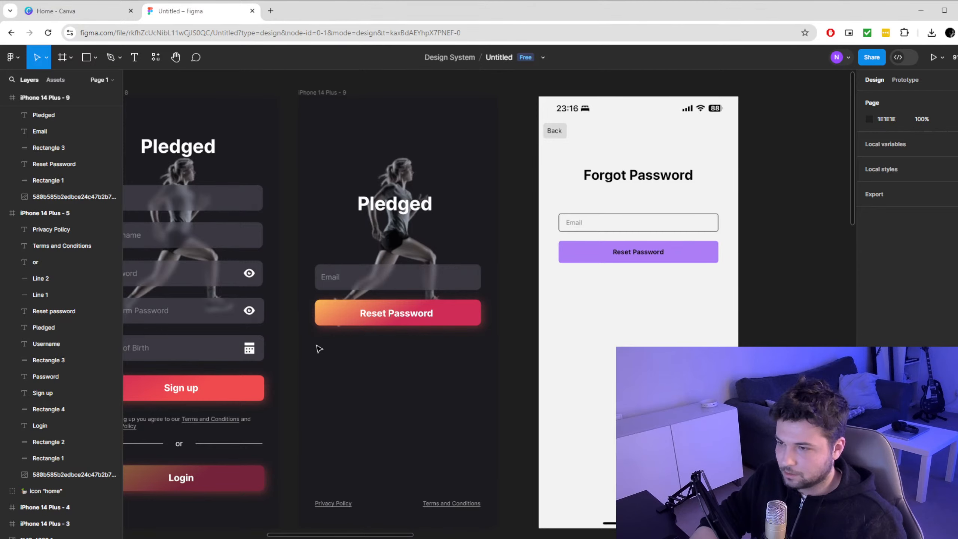
{"action": "scroll", "coordinate": [341, 387], "scroll_direction": "down", "scroll_amount": 4}
{"action": "scroll", "coordinate": [325, 380], "scroll_direction": "right", "scroll_amount": 2}
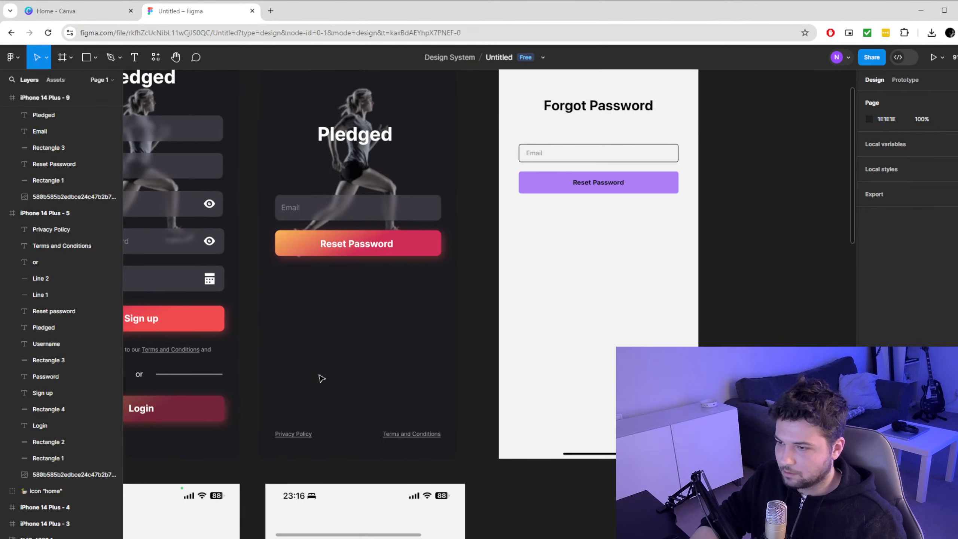
Review the reset-password frame's layout side by side with the login and sign-up frames
{"action": "scroll", "coordinate": [321, 376], "scroll_direction": "down", "scroll_amount": 5}
{"action": "scroll", "coordinate": [252, 348], "scroll_direction": "left", "scroll_amount": 5}
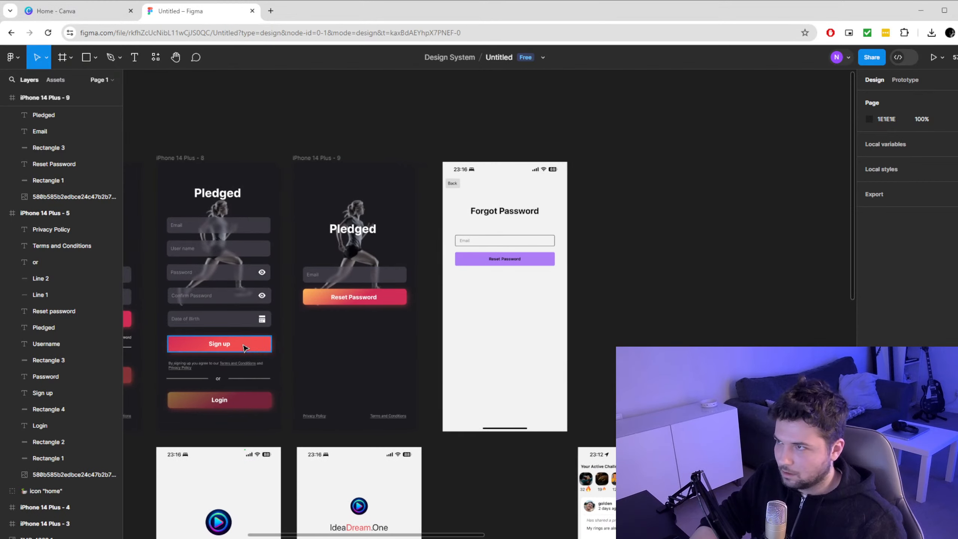
{"action": "scroll", "coordinate": [238, 344], "scroll_direction": "left", "scroll_amount": 5}
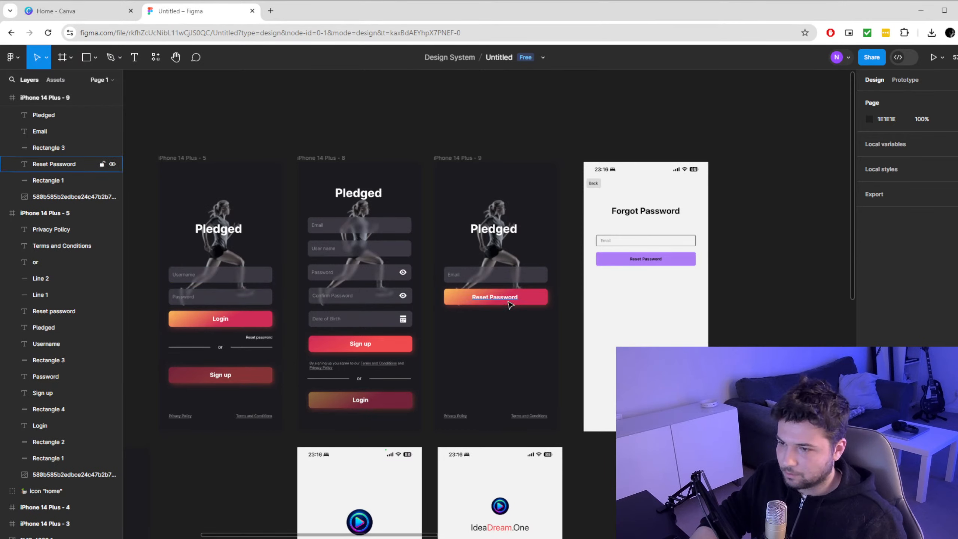
{"action": "scroll", "coordinate": [517, 328], "scroll_direction": "up", "scroll_amount": 5}
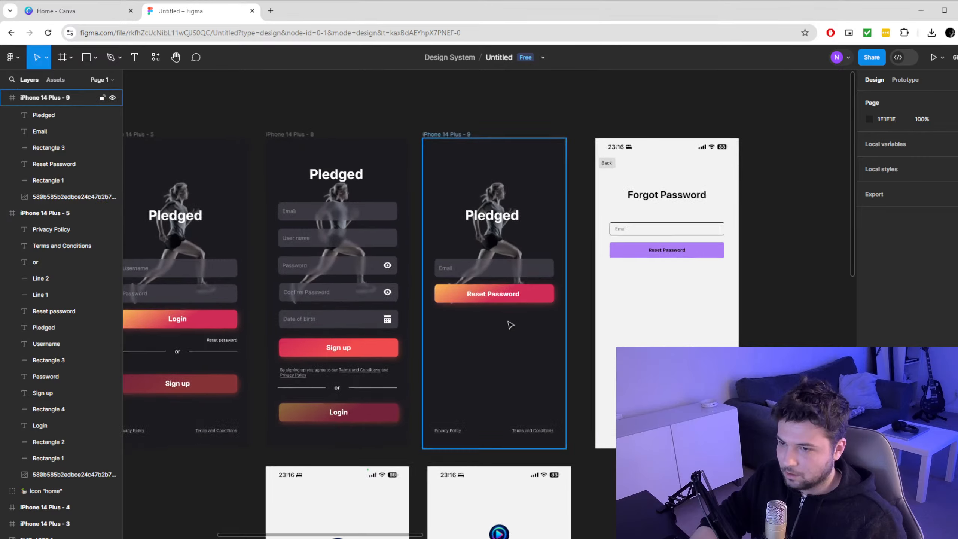
{"action": "scroll", "coordinate": [509, 342], "scroll_direction": "down", "scroll_amount": 5}
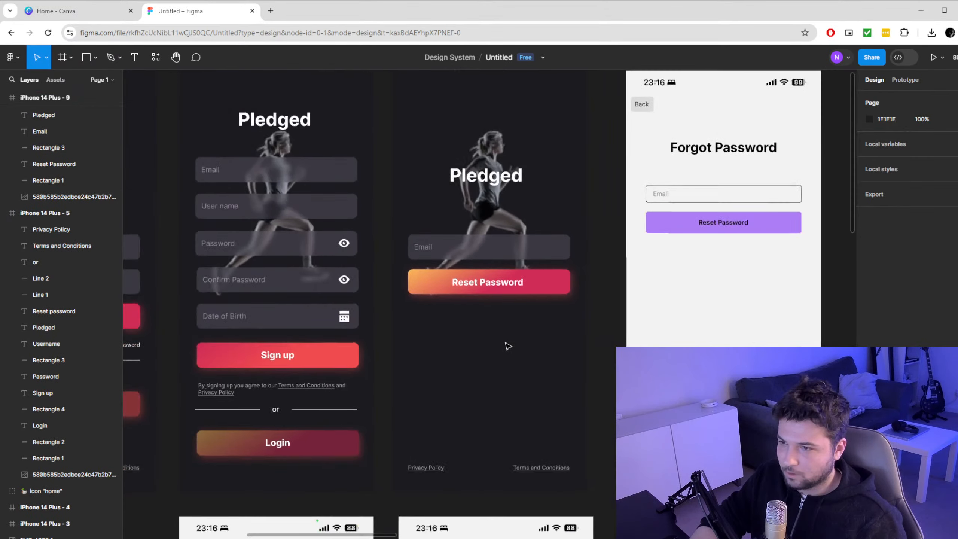
{"action": "scroll", "coordinate": [508, 346], "scroll_direction": "down", "scroll_amount": 2}
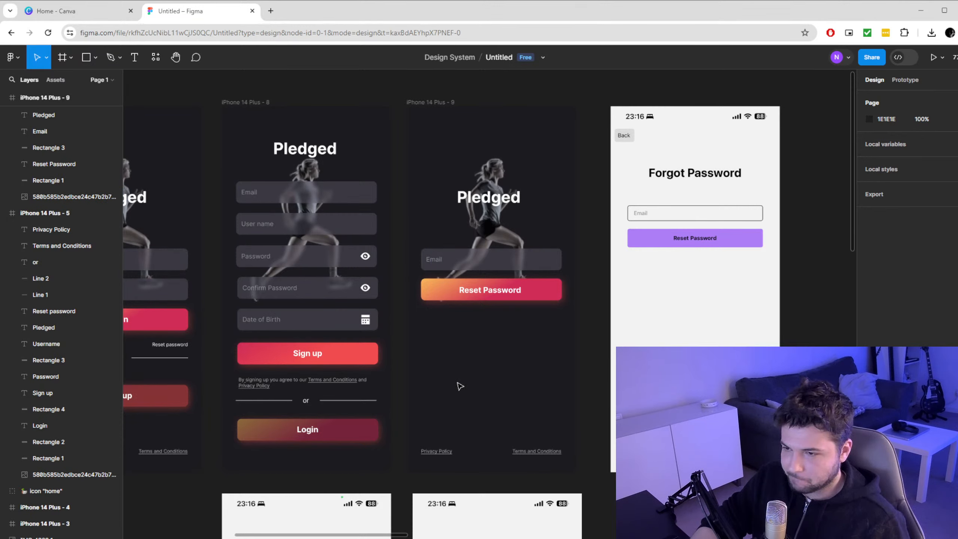
Draw a horizontal left-pointing arrow about 67 wide in the upper-left corner of the reset-password frame
{"action": "scroll", "coordinate": [459, 387], "scroll_direction": "up", "scroll_amount": 7}
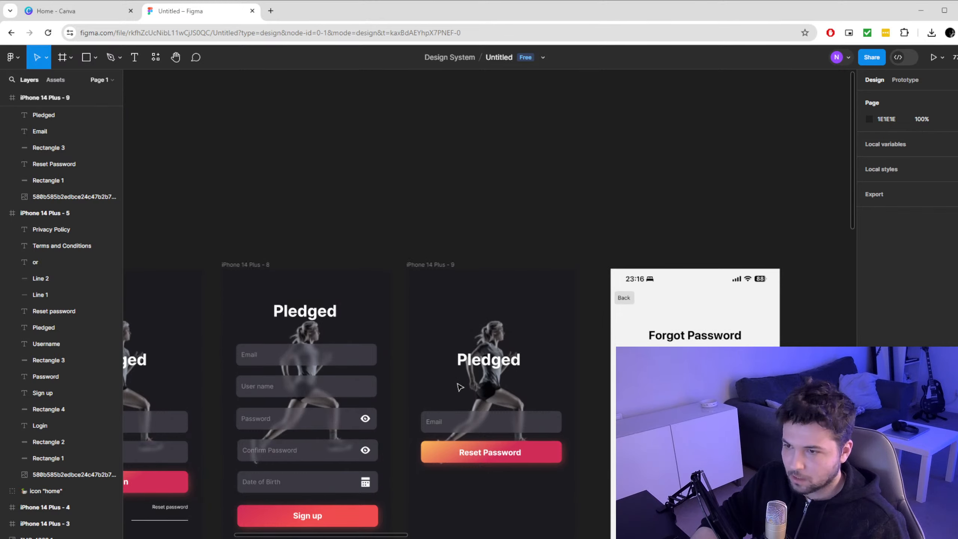
{"action": "scroll", "coordinate": [496, 409], "scroll_direction": "up", "scroll_amount": 5}
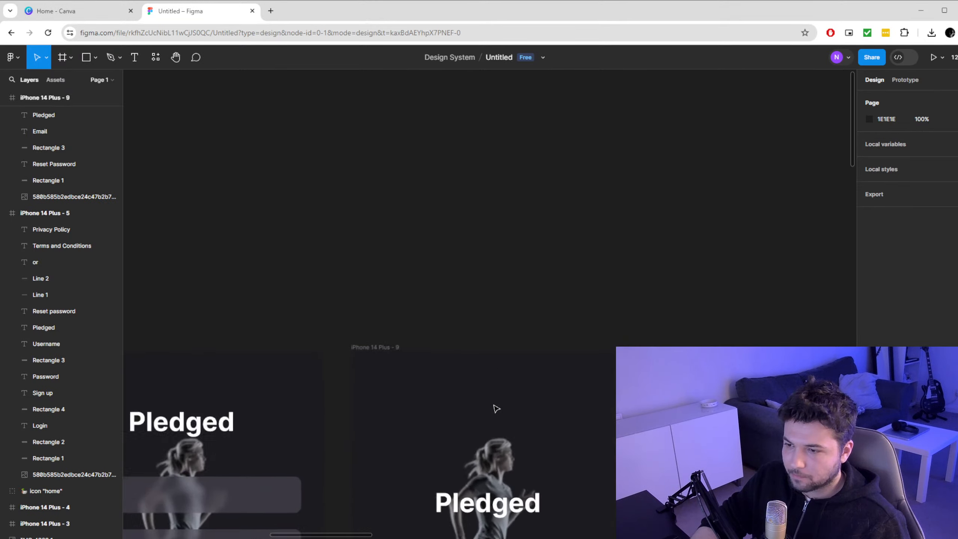
{"action": "scroll", "coordinate": [378, 340], "scroll_direction": "up", "scroll_amount": 4}
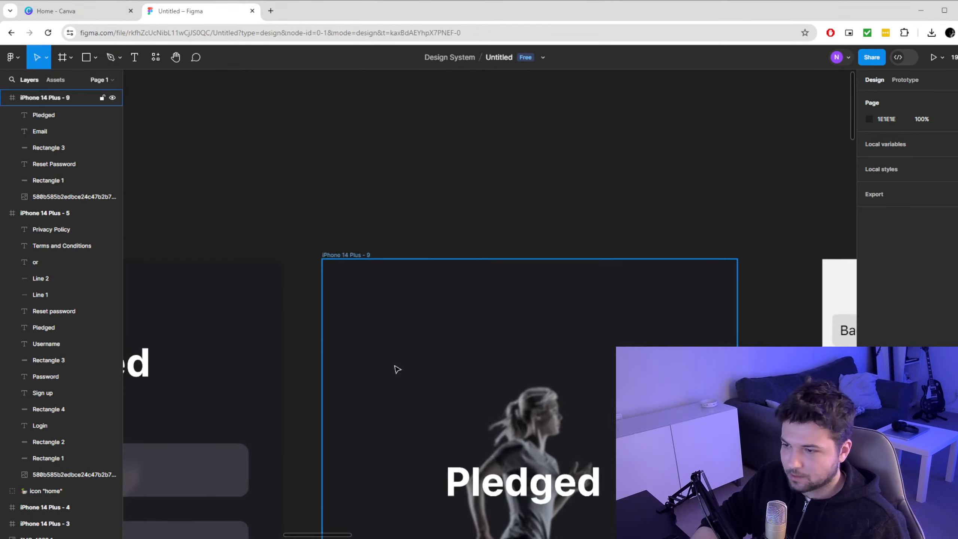
{"action": "scroll", "coordinate": [379, 347], "scroll_direction": "up", "scroll_amount": 3}
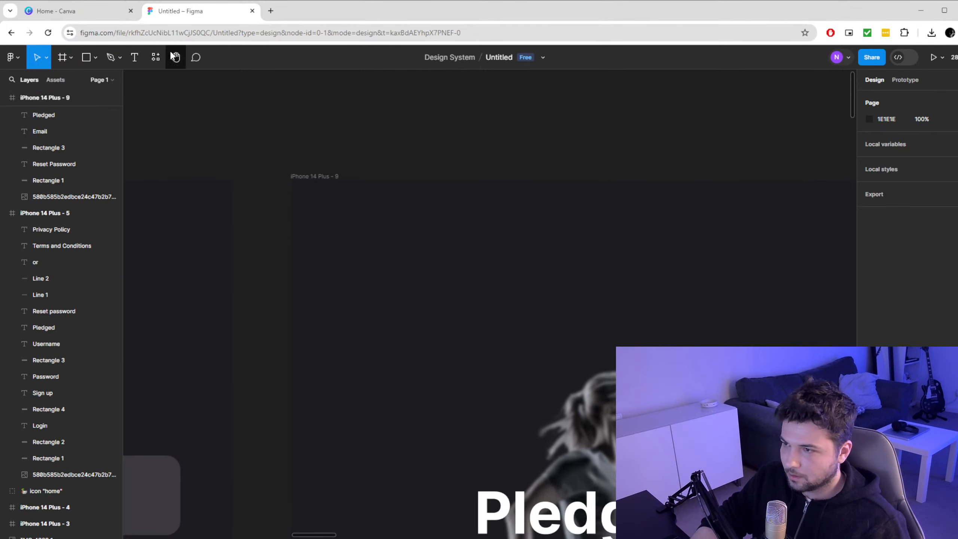
{"action": "left_click", "coordinate": [87, 57]}
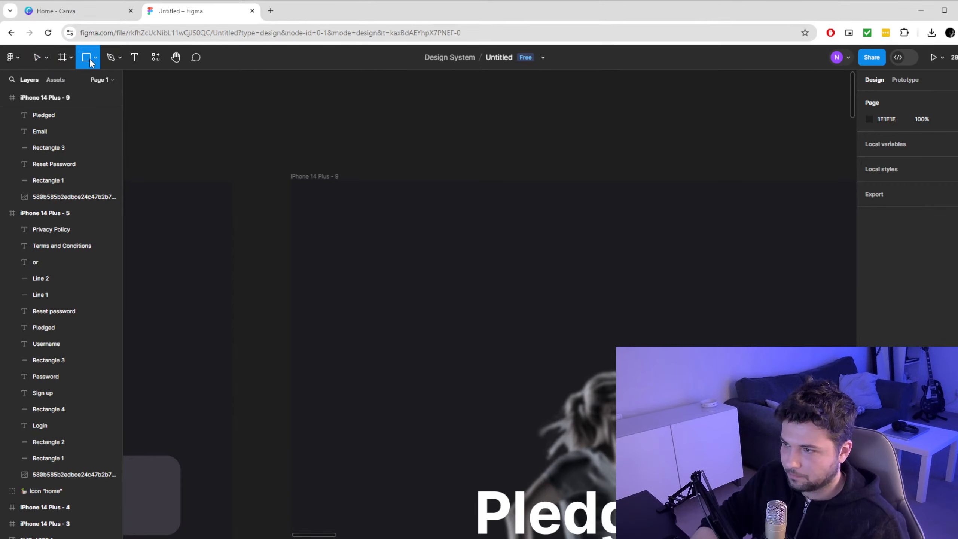
{"action": "left_click", "coordinate": [94, 59]}
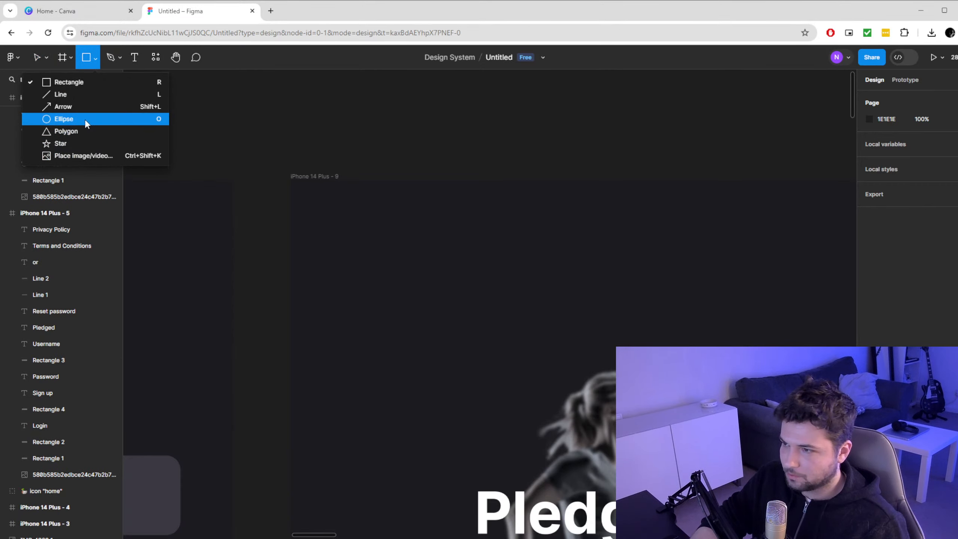
{"action": "left_click", "coordinate": [81, 106]}
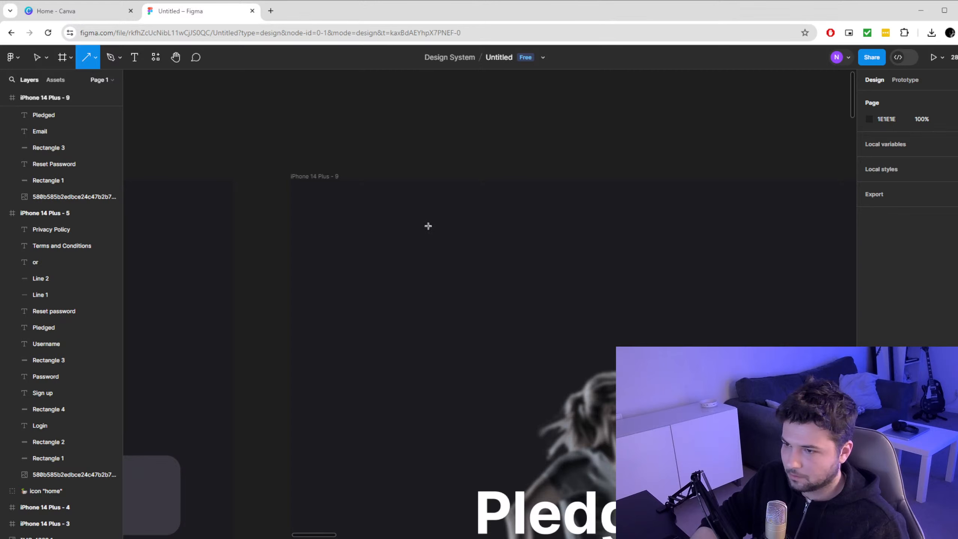
{"action": "mouse_move", "coordinate": [434, 225]}
{"action": "left_mouse_down"}
{"action": "mouse_move", "coordinate": [325, 226]}
{"action": "mouse_move", "coordinate": [406, 274]}
{"action": "mouse_move", "coordinate": [434, 268]}
{"action": "left_mouse_up"}
Add a text box about 65 × 16 just below the arrow, reading "go back"
{"action": "left_click", "coordinate": [375, 276]}
{"action": "key", "text": "t"}
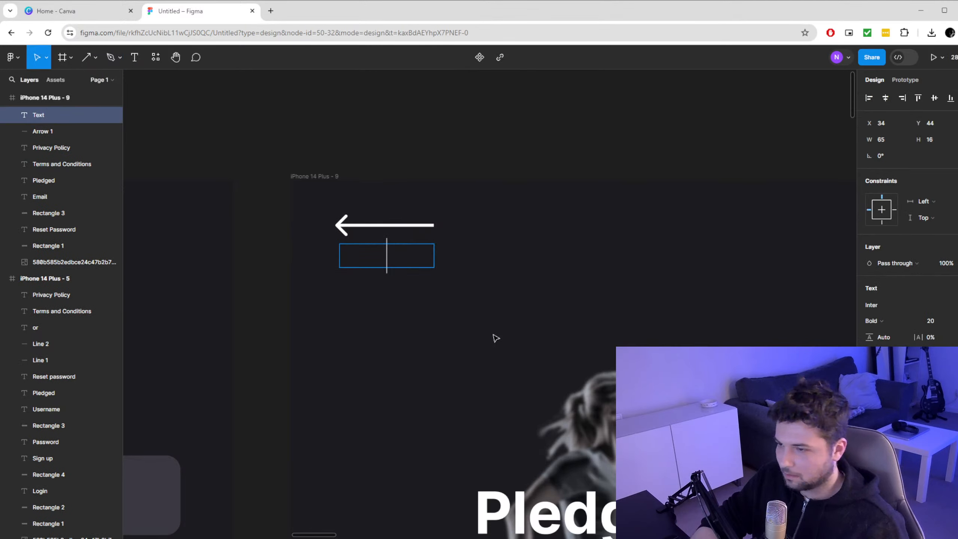
{"action": "type", "text": "go back"}
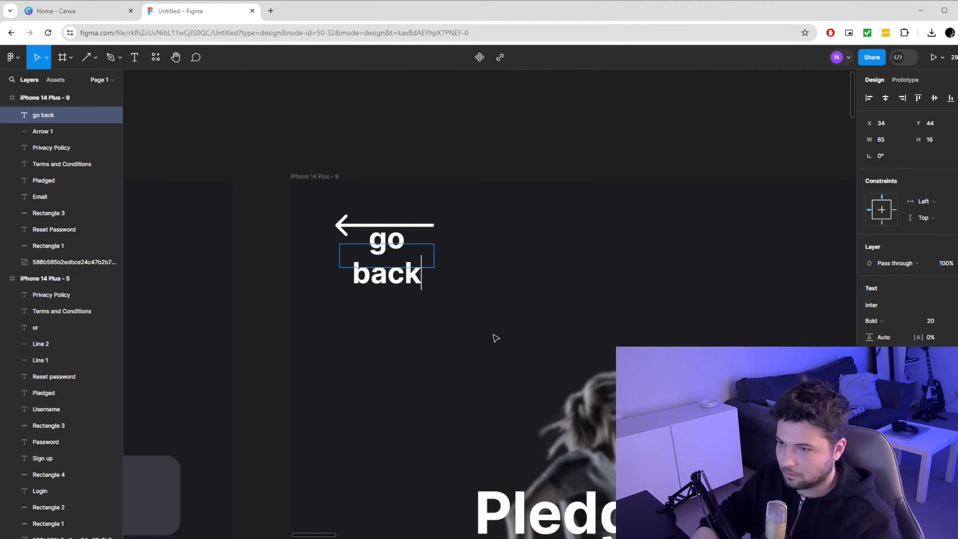
Set the "go back" label's font size to 16 and its weight to Light
{"action": "key", "text": "ctrl+a"}
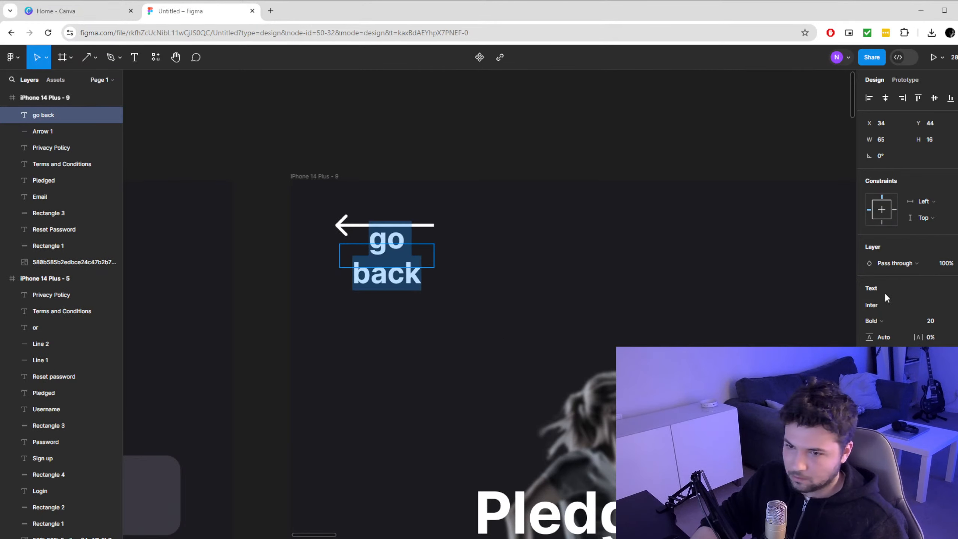
{"action": "left_click", "coordinate": [931, 321]}
{"action": "type", "text": "1"}
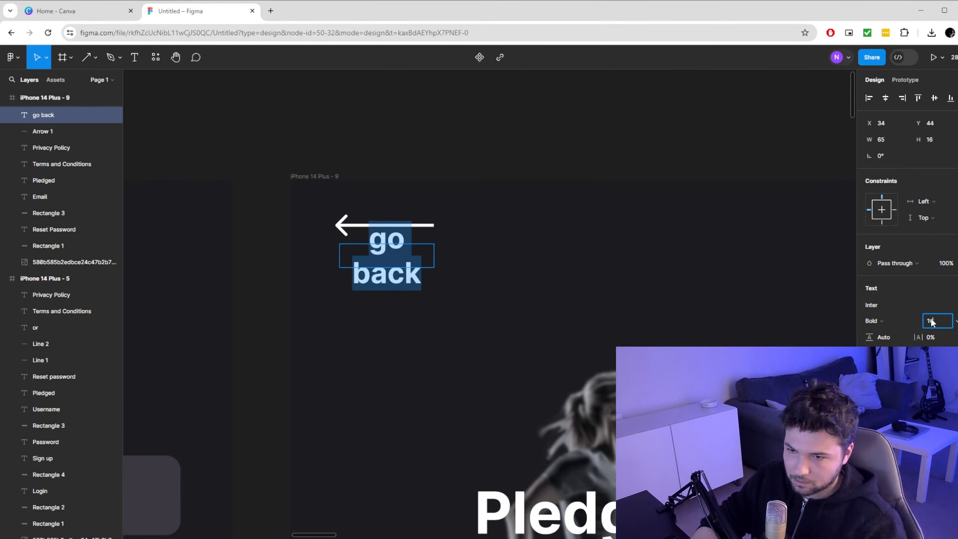
{"action": "type", "text": "6"}
{"action": "key", "text": "Return"}
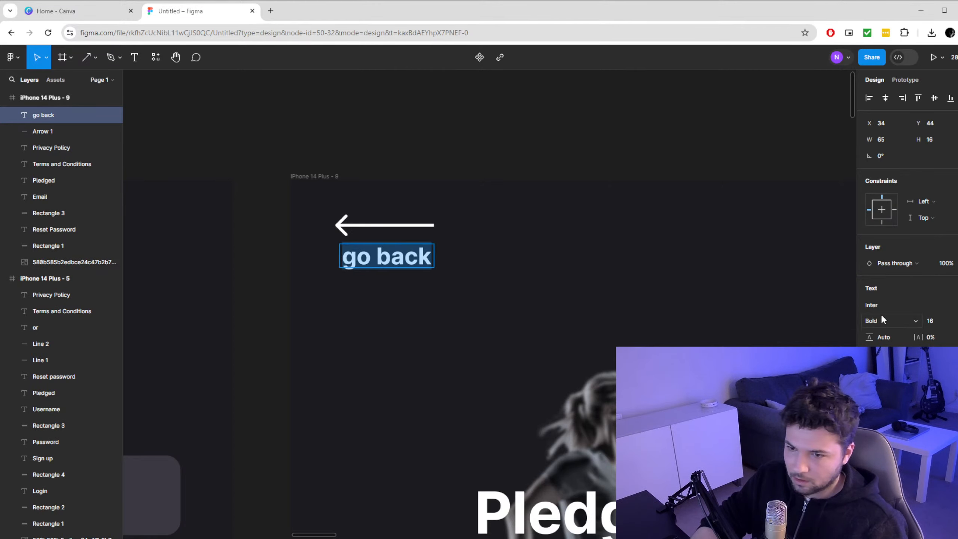
{"action": "left_click", "coordinate": [881, 320]}
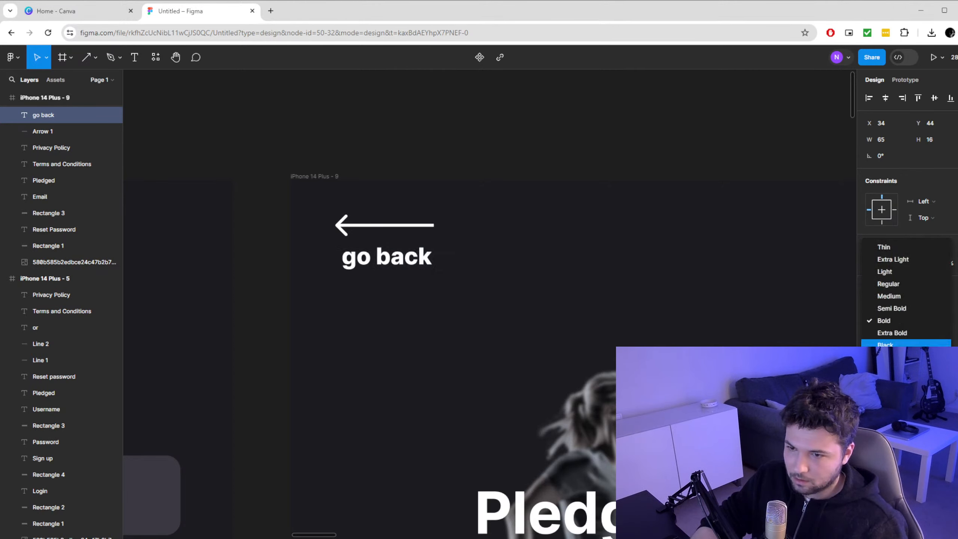
{"action": "left_click", "coordinate": [887, 272]}
Move the "go back" label up close under the arrow and lengthen the arrow leftwards to about 78
{"action": "left_click", "coordinate": [413, 258]}
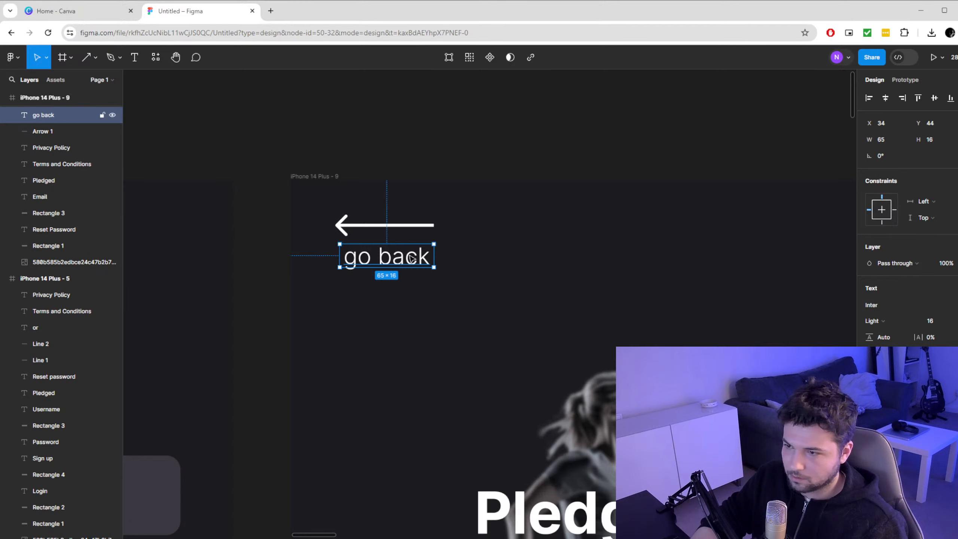
{"action": "left_click_drag", "start_coordinate": [412, 258], "coordinate": [417, 244]}
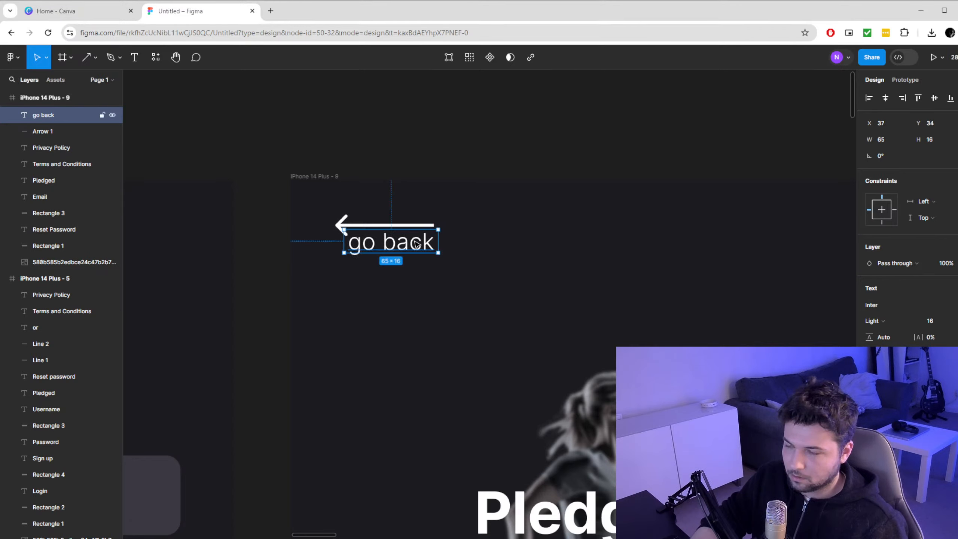
{"action": "left_click", "coordinate": [342, 226]}
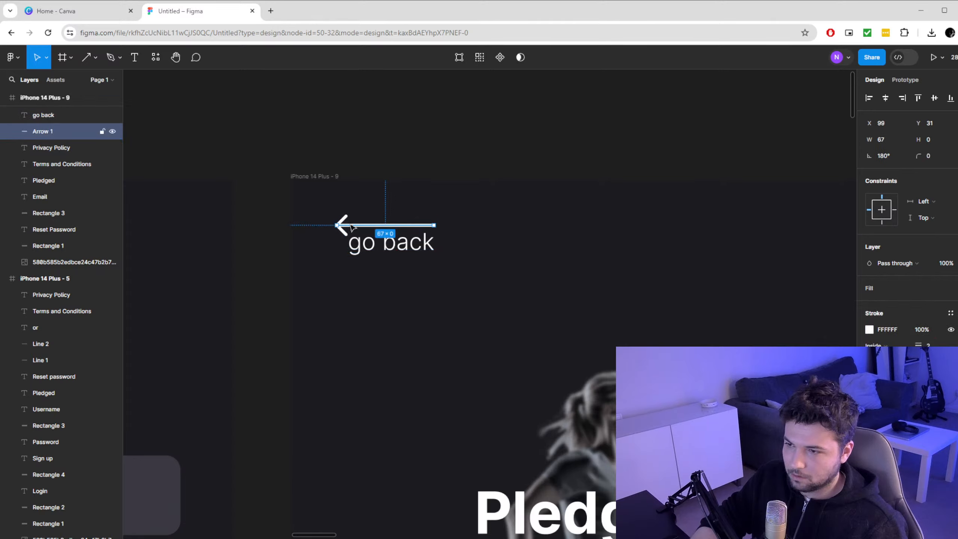
{"action": "left_click_drag", "start_coordinate": [338, 225], "coordinate": [322, 227]}
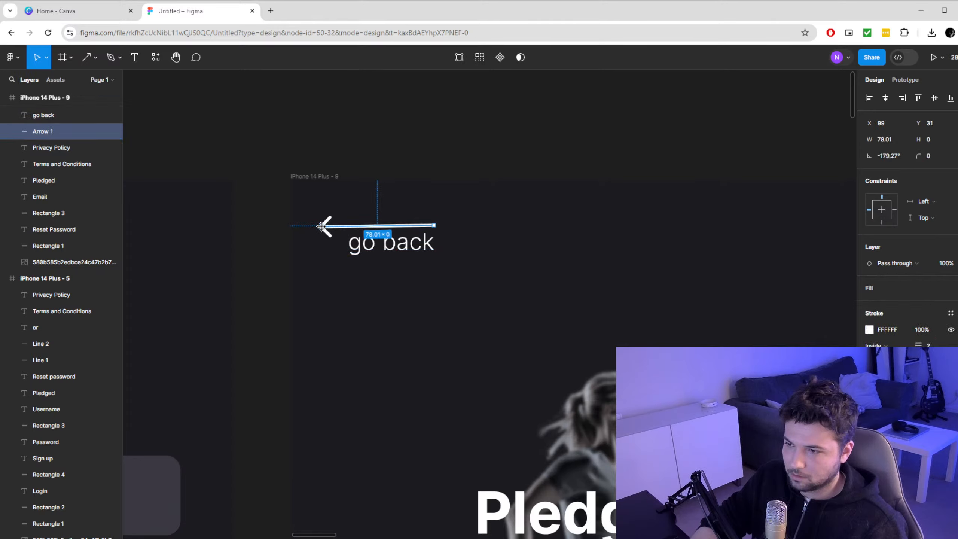
Move the arrow and the "go back" label together slightly down and to the right within the reset-password frame
{"action": "left_click", "coordinate": [436, 286]}
{"action": "left_click_drag", "start_coordinate": [443, 278], "coordinate": [328, 219]}
{"action": "left_click", "coordinate": [451, 275]}
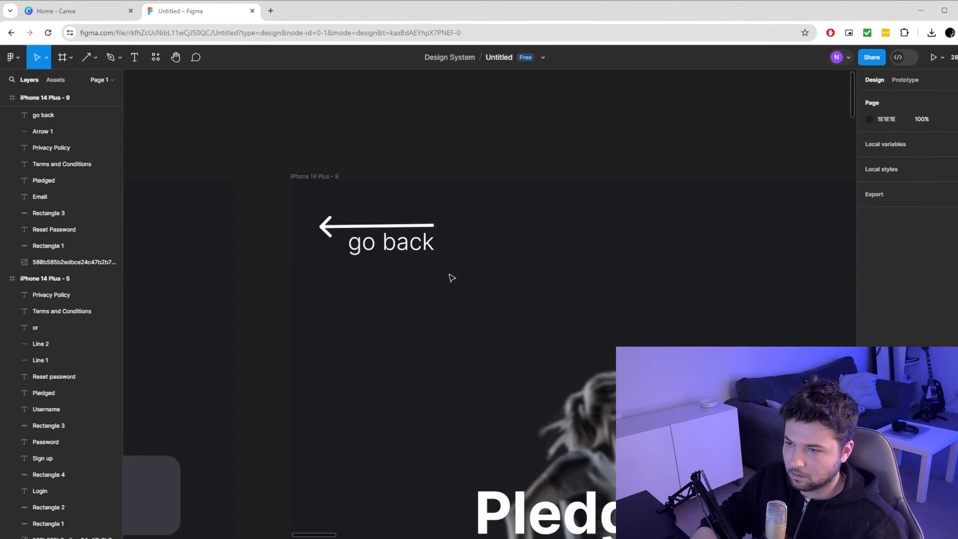
{"action": "left_click_drag", "start_coordinate": [451, 274], "coordinate": [338, 210]}
{"action": "left_click_drag", "start_coordinate": [424, 251], "coordinate": [452, 281]}
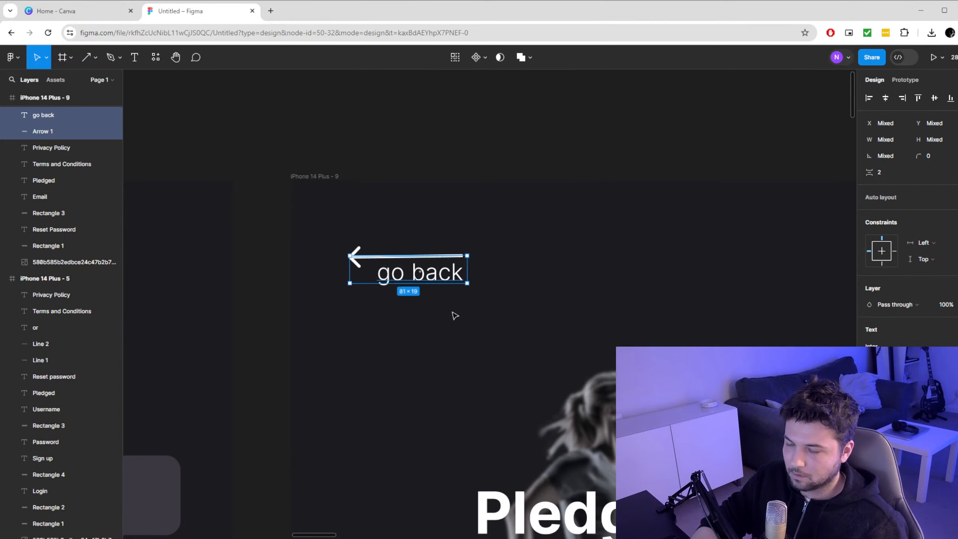
Examine the reset-password frame with its back arrow against the neighbouring mockups and the Forgot Password screenshot
{"action": "scroll", "coordinate": [437, 325], "scroll_direction": "down", "scroll_amount": 5}
{"action": "scroll", "coordinate": [429, 322], "scroll_direction": "down", "scroll_amount": 1}
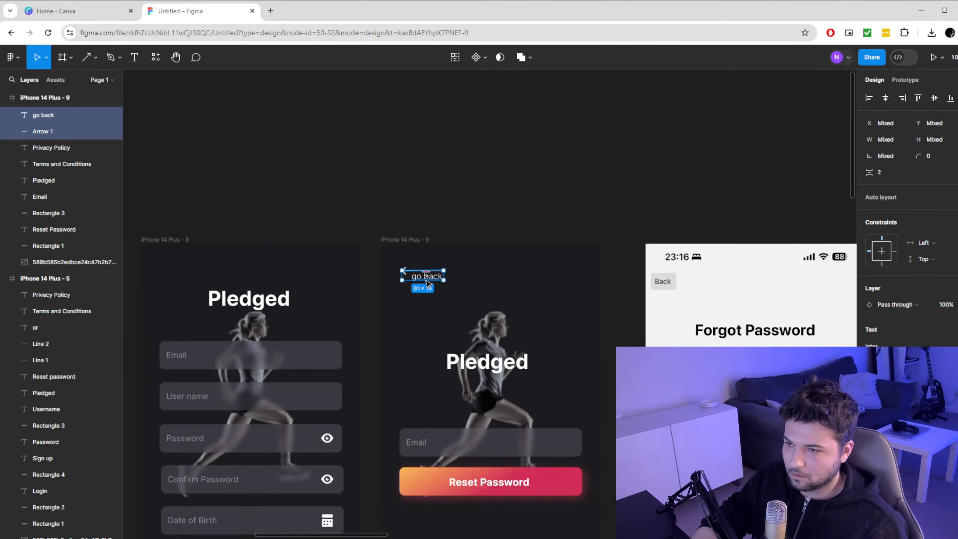
{"action": "left_click", "coordinate": [493, 290]}
{"action": "scroll", "coordinate": [508, 358], "scroll_direction": "down", "scroll_amount": 2}
{"action": "scroll", "coordinate": [510, 362], "scroll_direction": "down", "scroll_amount": 2}
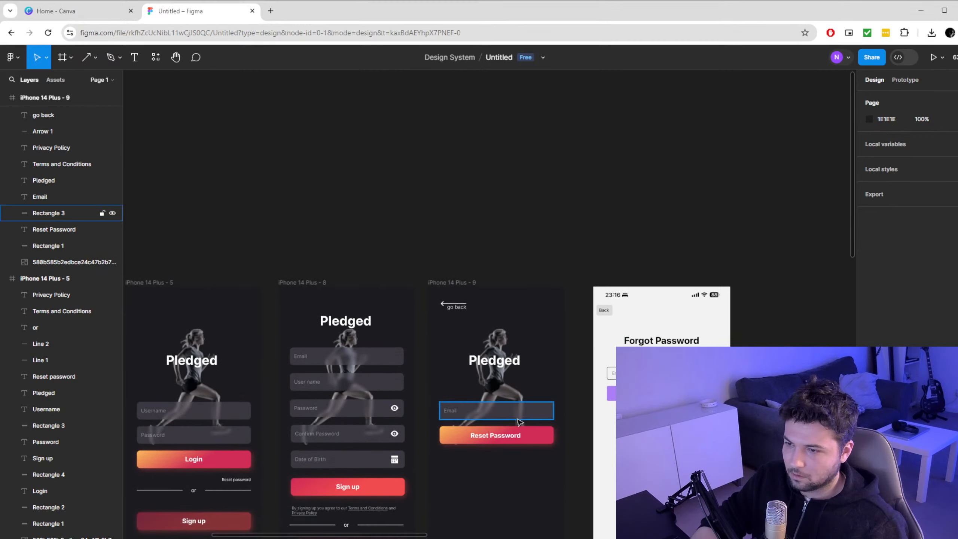
{"action": "scroll", "coordinate": [529, 370], "scroll_direction": "down", "scroll_amount": 3}
{"action": "scroll", "coordinate": [533, 372], "scroll_direction": "up", "scroll_amount": 2}
{"action": "scroll", "coordinate": [533, 373], "scroll_direction": "up", "scroll_amount": 2}
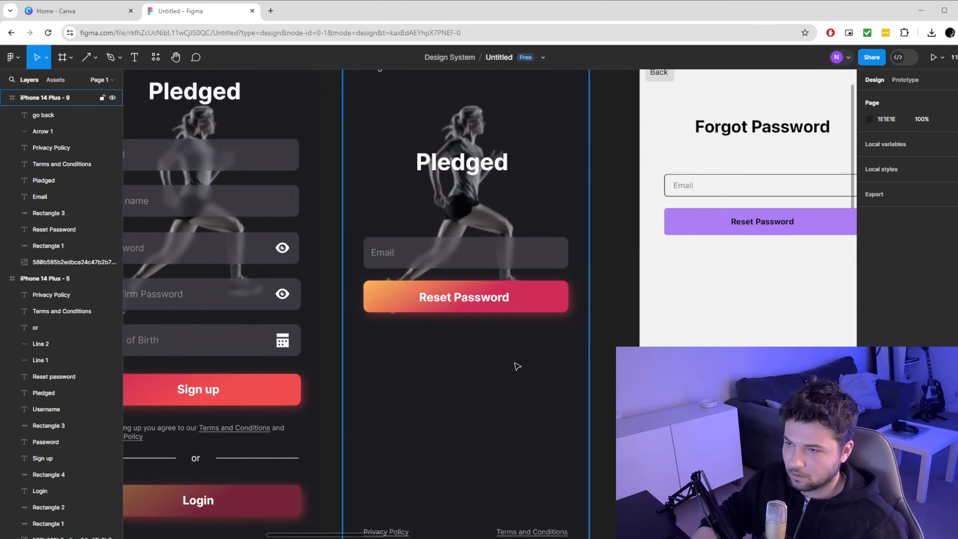
{"action": "scroll", "coordinate": [509, 364], "scroll_direction": "up", "scroll_amount": 2}
{"action": "scroll", "coordinate": [451, 298], "scroll_direction": "up", "scroll_amount": 1}
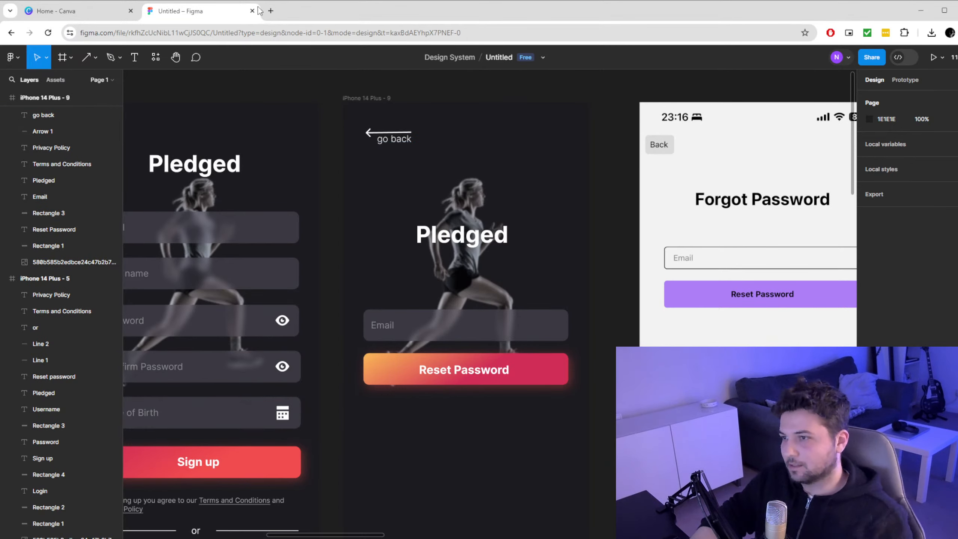
Open pinterest.co.uk in a new browser tab to look for design references
{"action": "left_click", "coordinate": [271, 10]}
{"action": "left_click", "coordinate": [285, 33]}
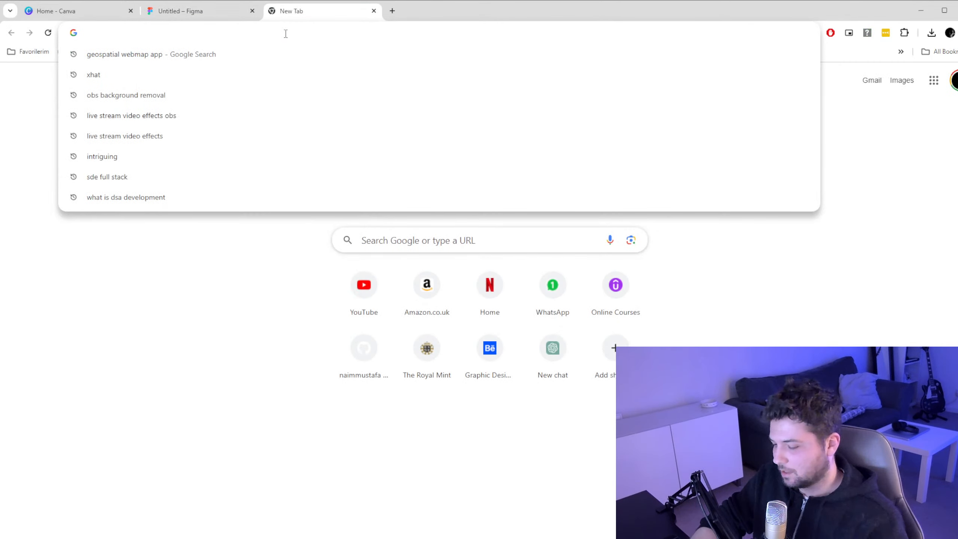
{"action": "type", "text": "pinterest.co.uk"}
{"action": "key", "text": "Return"}
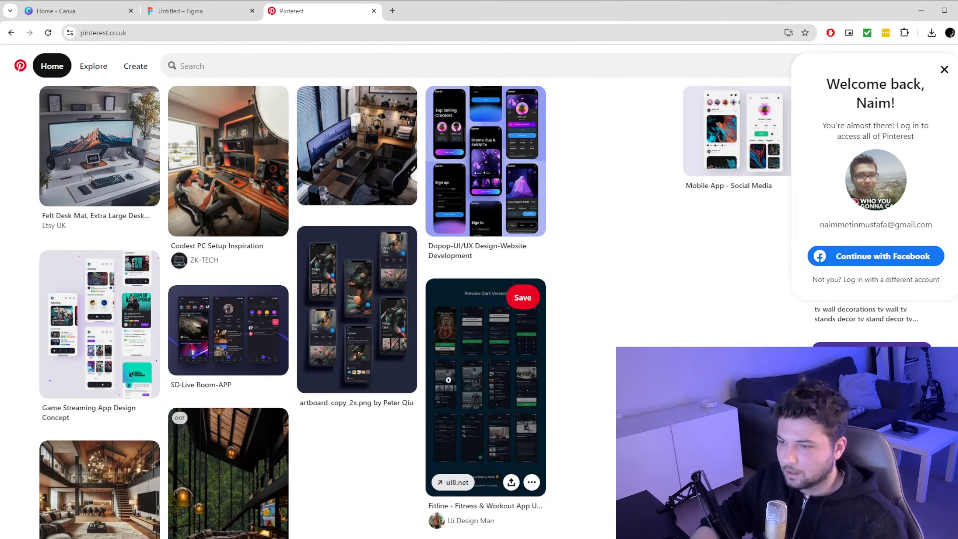
Open the dark artboard_copy_2x.png app mockup pin and examine its phone screens up close
{"action": "left_click", "coordinate": [398, 298]}
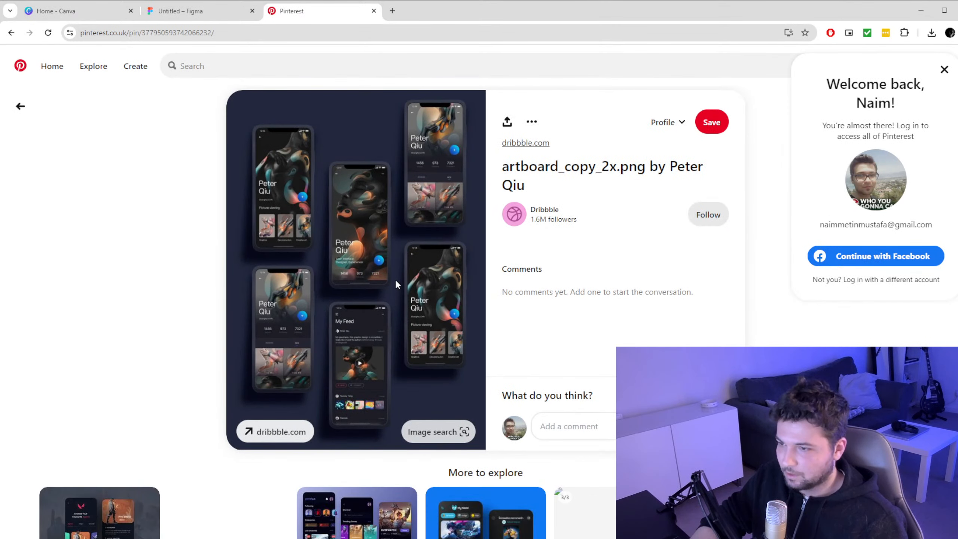
{"action": "scroll", "coordinate": [376, 291], "scroll_direction": "down", "scroll_amount": 5}
{"action": "scroll", "coordinate": [332, 270], "scroll_direction": "up", "scroll_amount": 4}
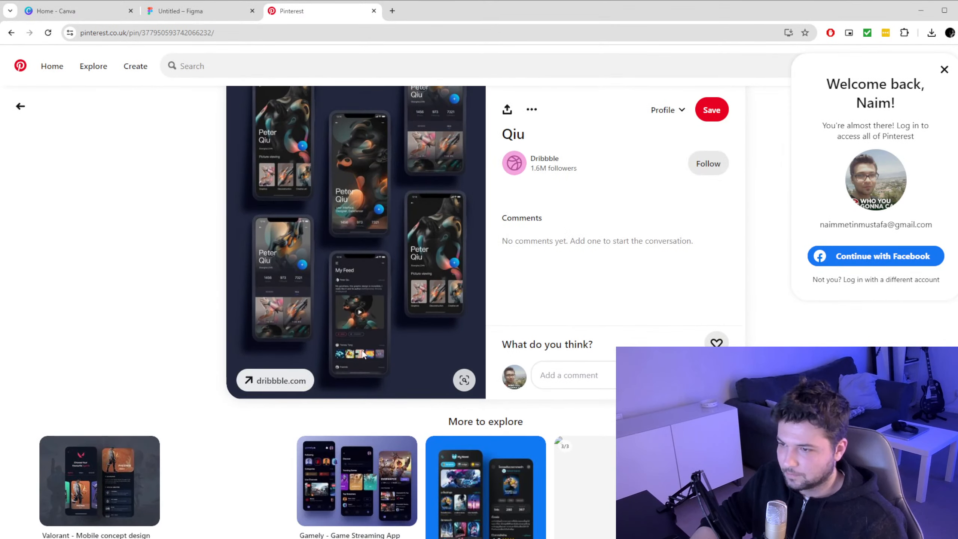
{"action": "scroll", "coordinate": [261, 348], "scroll_direction": "up", "scroll_amount": 3, "text": "ctrl"}
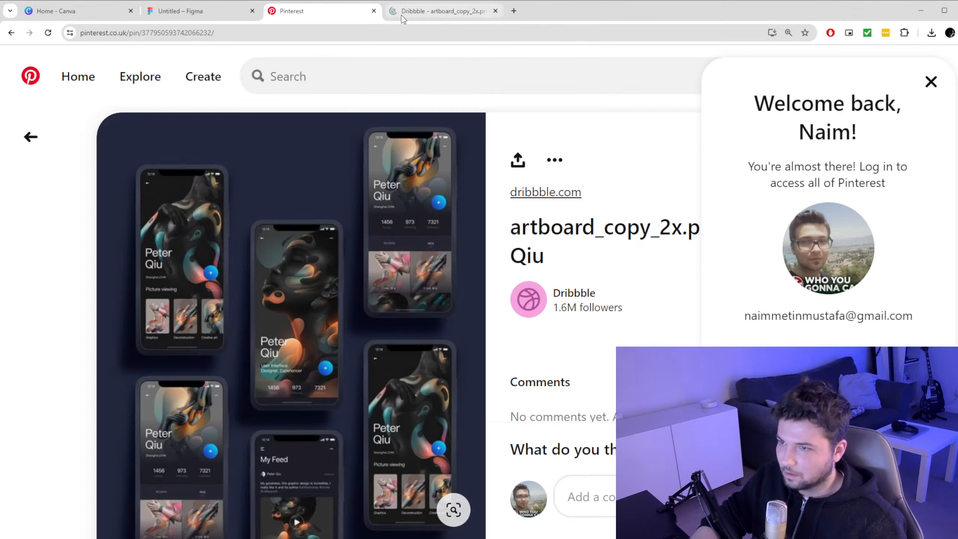
Switch to the pin's Dribbble page, Social media APP-Collection, and examine the back arrows and layout of its screens
{"action": "left_click", "coordinate": [402, 13]}
{"action": "scroll", "coordinate": [146, 292], "scroll_direction": "up", "scroll_amount": 2}
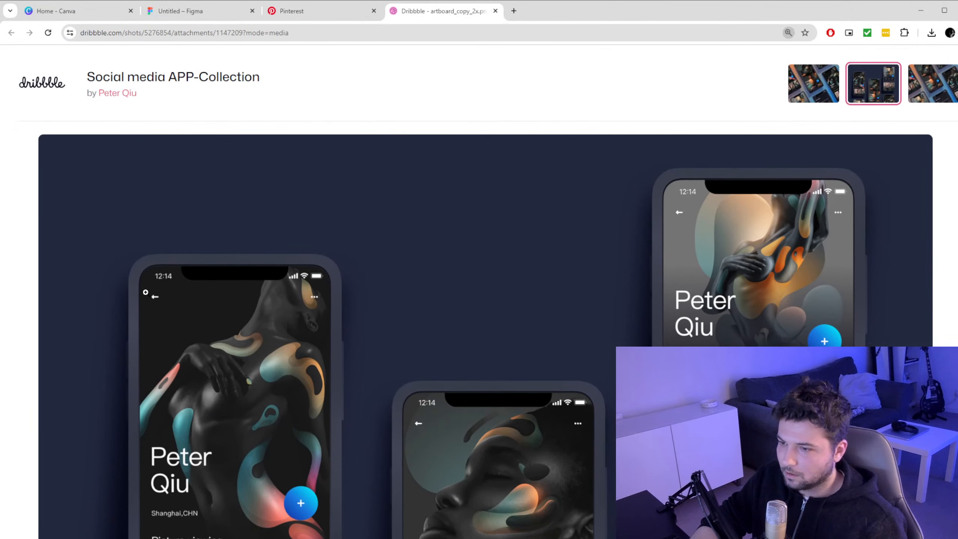
{"action": "scroll", "coordinate": [154, 323], "scroll_direction": "down", "scroll_amount": 6}
{"action": "scroll", "coordinate": [387, 343], "scroll_direction": "up", "scroll_amount": 4}
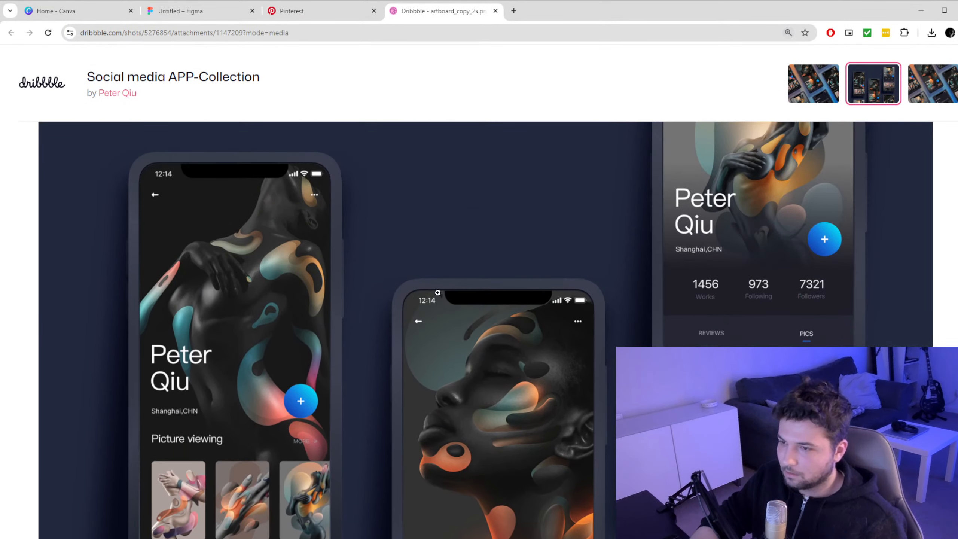
Close the Dribbble page and open the Gamely - Game Streaming App pin from the related pins to examine its phone screens
{"action": "scroll", "coordinate": [257, 292], "scroll_direction": "down", "scroll_amount": 5}
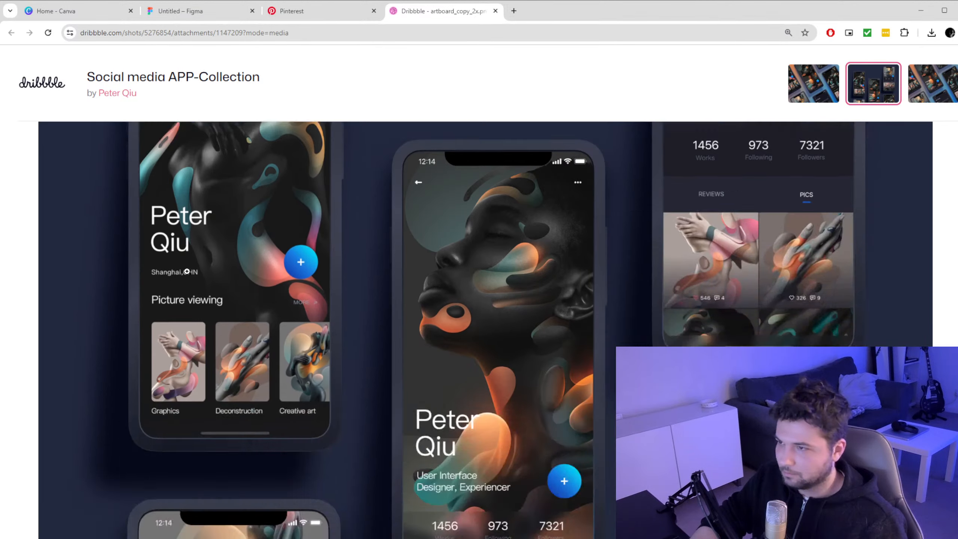
{"action": "left_click", "coordinate": [496, 11]}
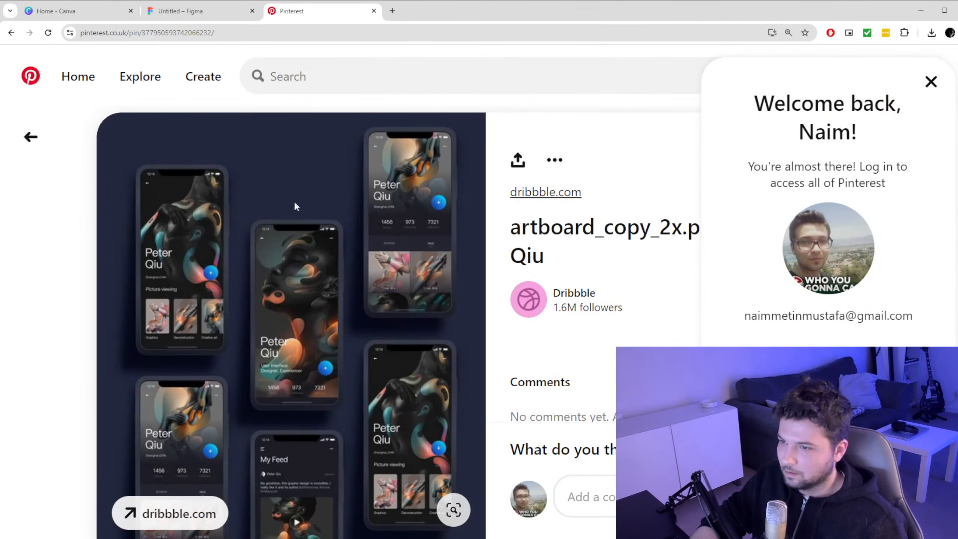
{"action": "scroll", "coordinate": [128, 261], "scroll_direction": "down", "scroll_amount": 12}
{"action": "scroll", "coordinate": [128, 260], "scroll_direction": "up", "scroll_amount": 5}
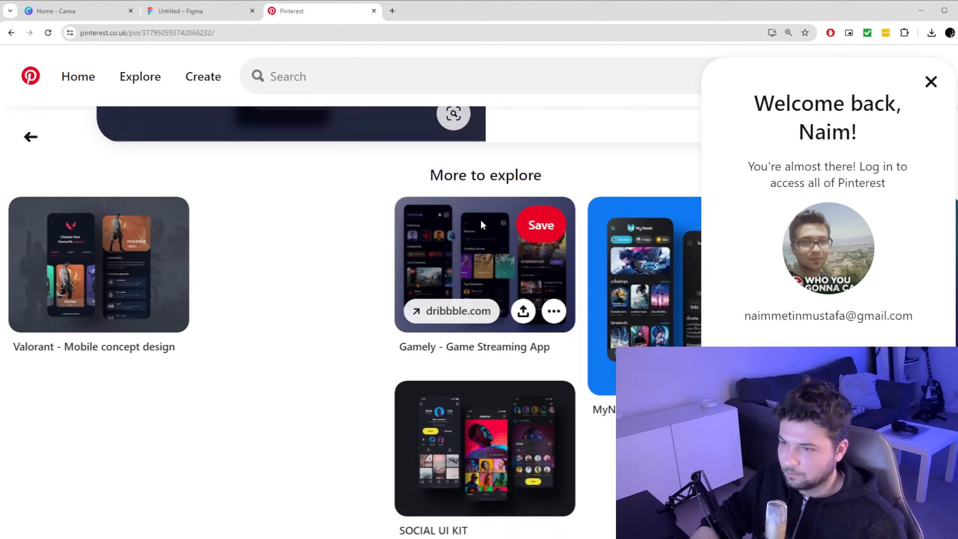
{"action": "left_click", "coordinate": [481, 274]}
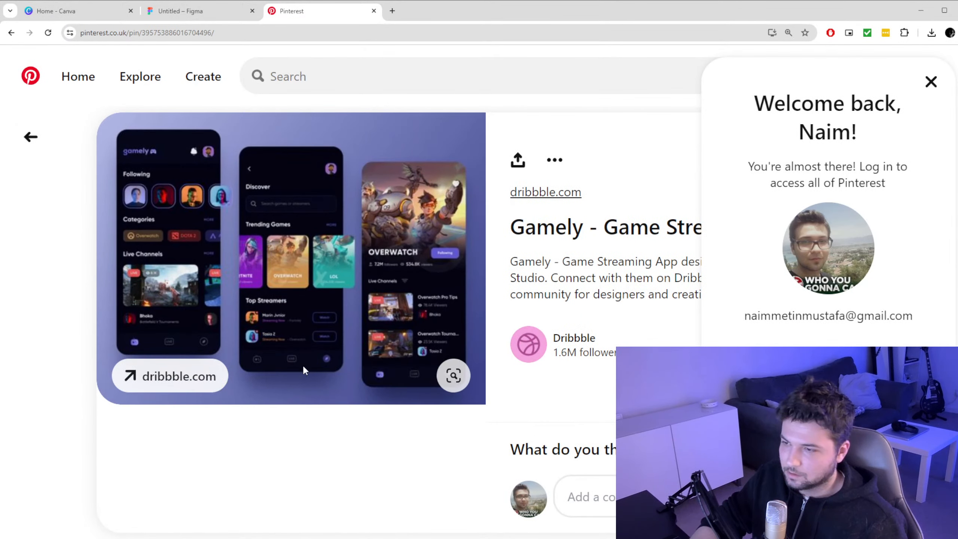
Switch back to the Figma design and delete the "go back" text under the arrow on the reset-password frame
{"action": "left_click", "coordinate": [184, 16]}
{"action": "scroll", "coordinate": [393, 230], "scroll_direction": "up", "scroll_amount": 3}
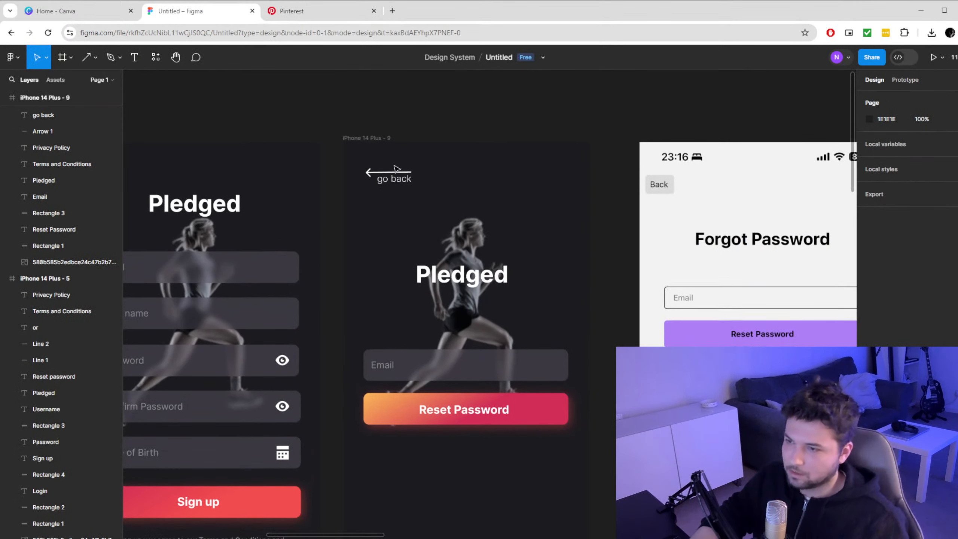
{"action": "scroll", "coordinate": [392, 230], "scroll_direction": "up", "scroll_amount": 4}
{"action": "left_click", "coordinate": [387, 214]}
{"action": "scroll", "coordinate": [381, 219], "scroll_direction": "down", "scroll_amount": 10}
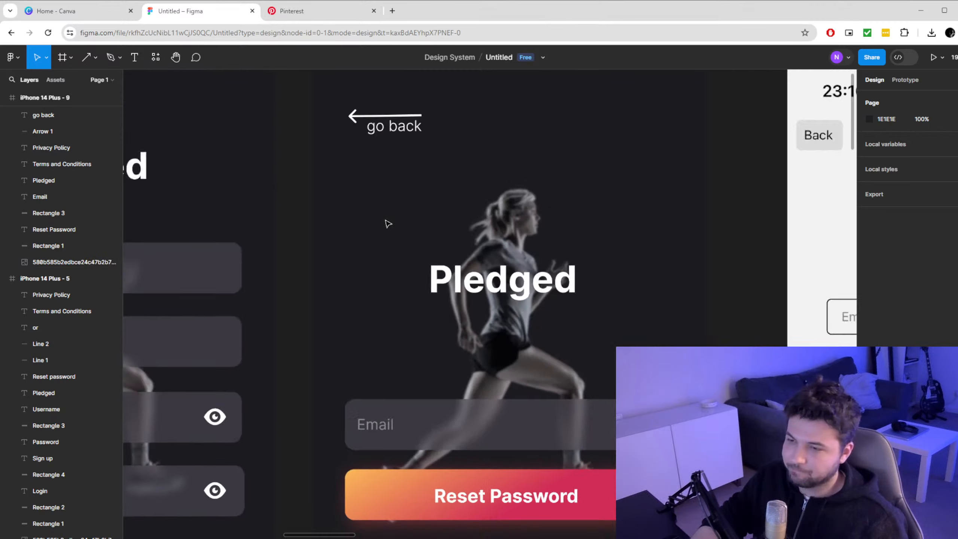
{"action": "scroll", "coordinate": [380, 222], "scroll_direction": "up", "scroll_amount": 8}
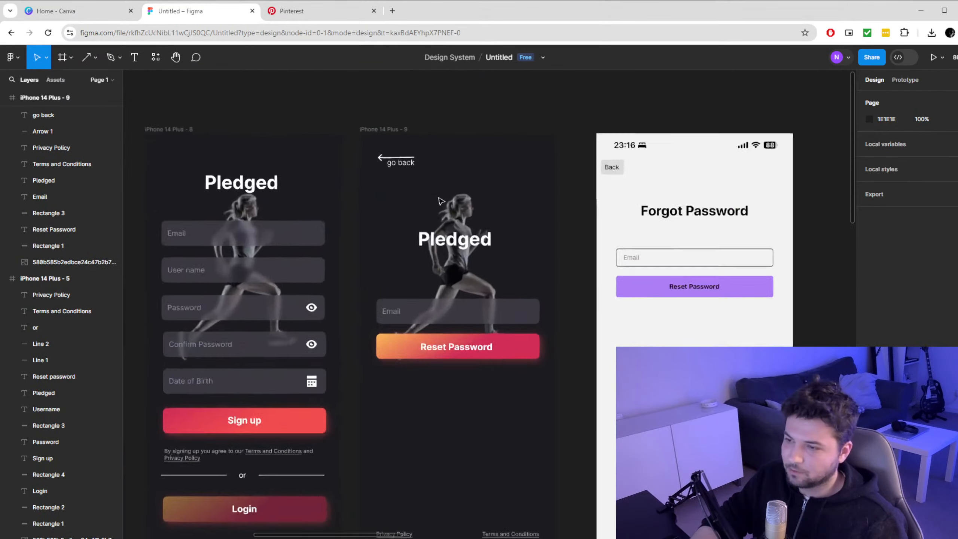
{"action": "scroll", "coordinate": [377, 212], "scroll_direction": "up", "scroll_amount": 4}
{"action": "left_click", "coordinate": [378, 211]}
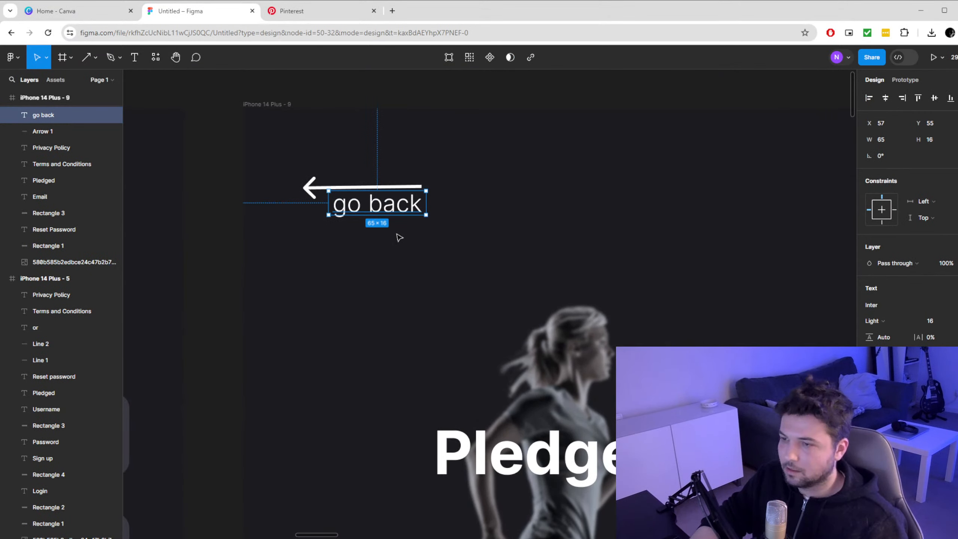
{"action": "key", "text": "Delete"}
Shorten the back arrow on the reset-password frame to about 16 px and level it horizontally
{"action": "left_click", "coordinate": [421, 191]}
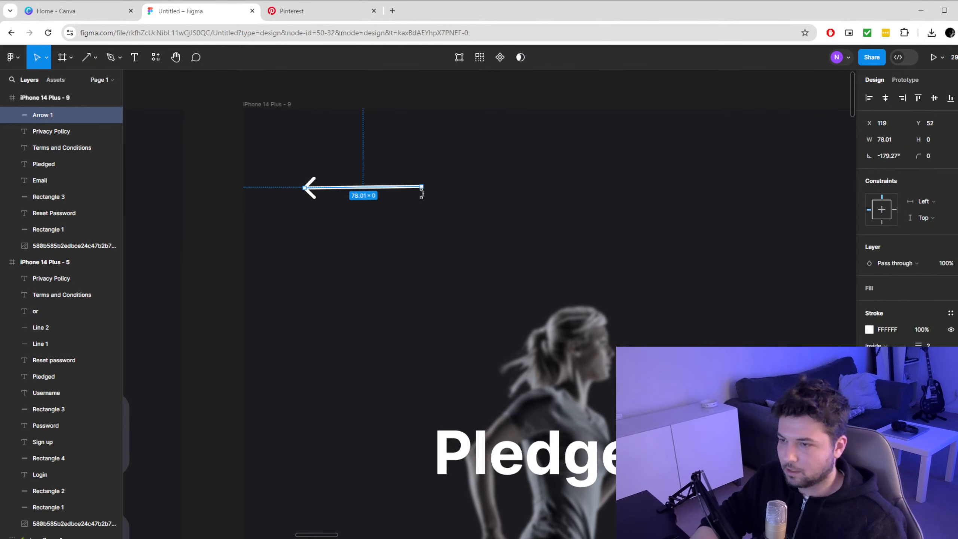
{"action": "left_click_drag", "start_coordinate": [421, 187], "coordinate": [330, 186]}
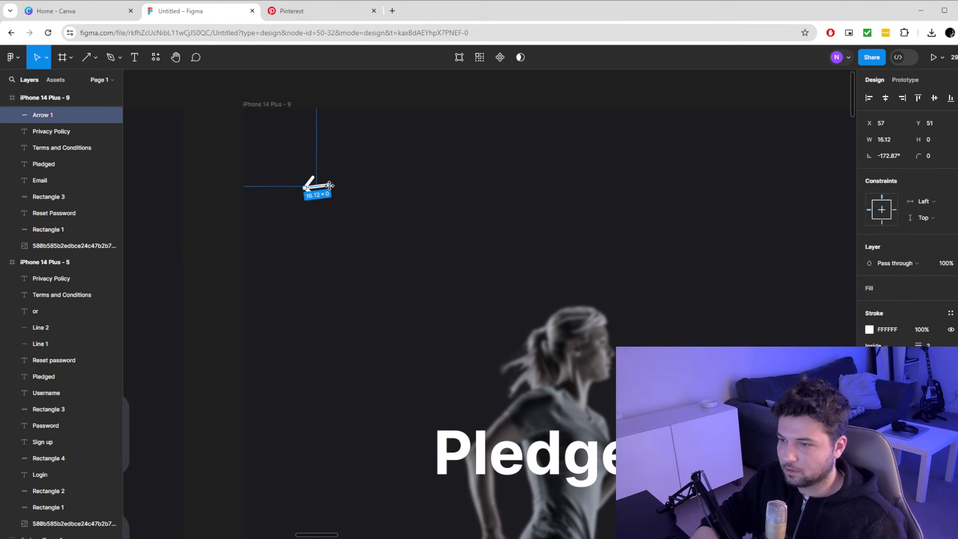
{"action": "scroll", "coordinate": [345, 268], "scroll_direction": "down", "scroll_amount": 6}
{"action": "left_click", "coordinate": [347, 275]}
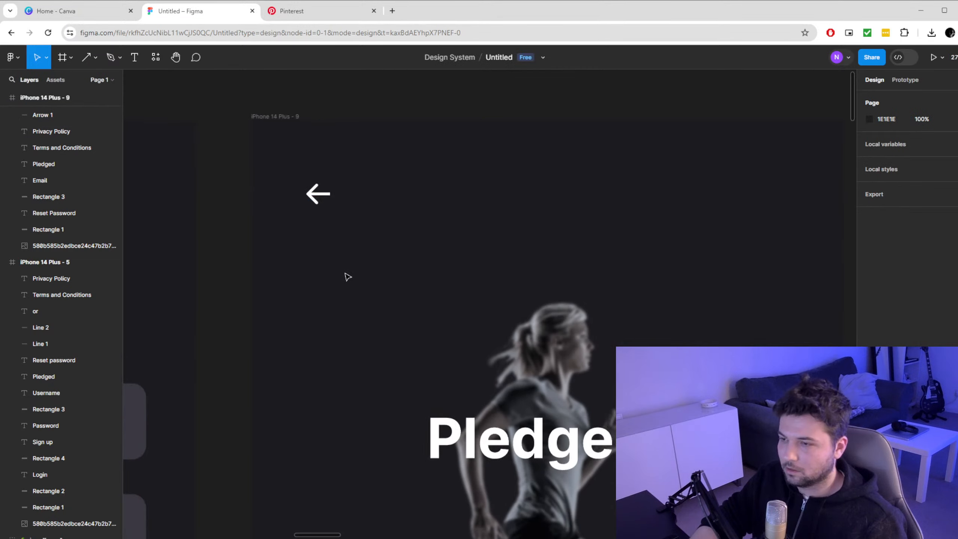
Move the back arrow to about X 52, Y 67, lining its tip up with the edge of the Reset Password button
{"action": "scroll", "coordinate": [354, 278], "scroll_direction": "down", "scroll_amount": 3}
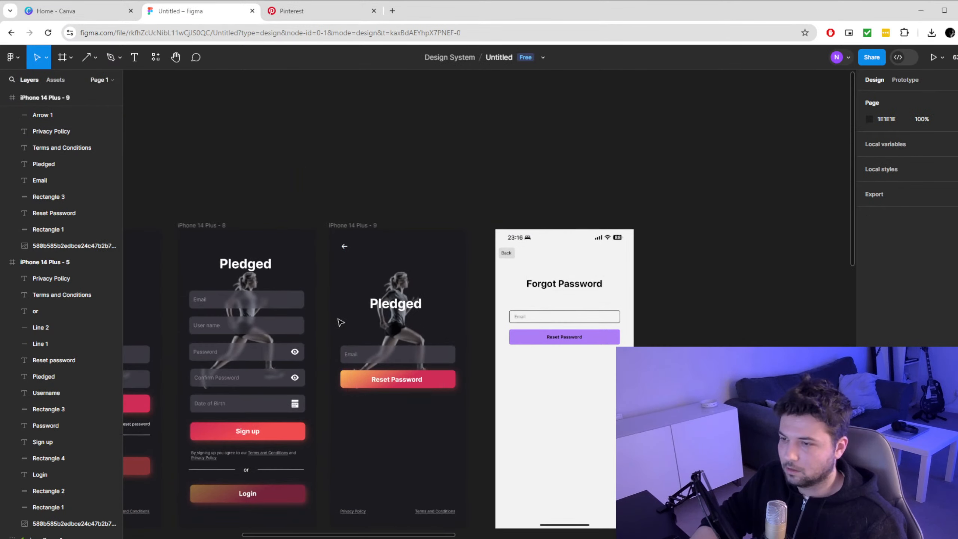
{"action": "scroll", "coordinate": [290, 337], "scroll_direction": "left", "scroll_amount": 5}
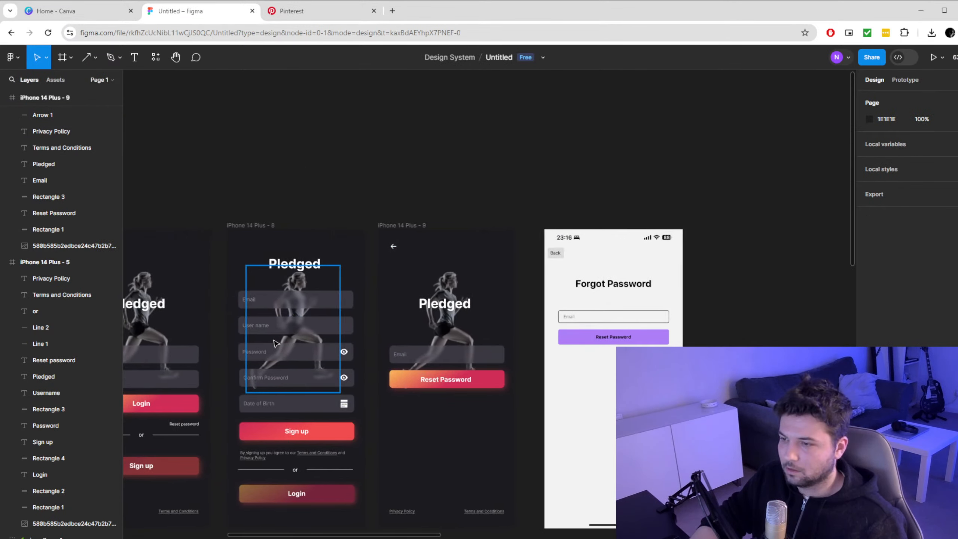
{"action": "scroll", "coordinate": [273, 344], "scroll_direction": "left", "scroll_amount": 5}
{"action": "scroll", "coordinate": [426, 302], "scroll_direction": "down", "scroll_amount": 2}
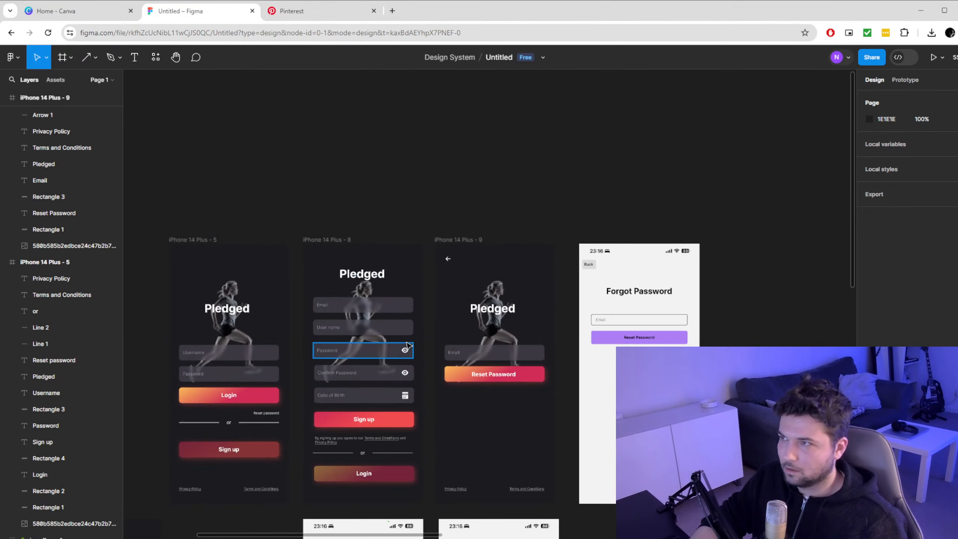
{"action": "scroll", "coordinate": [468, 268], "scroll_direction": "up", "scroll_amount": 3}
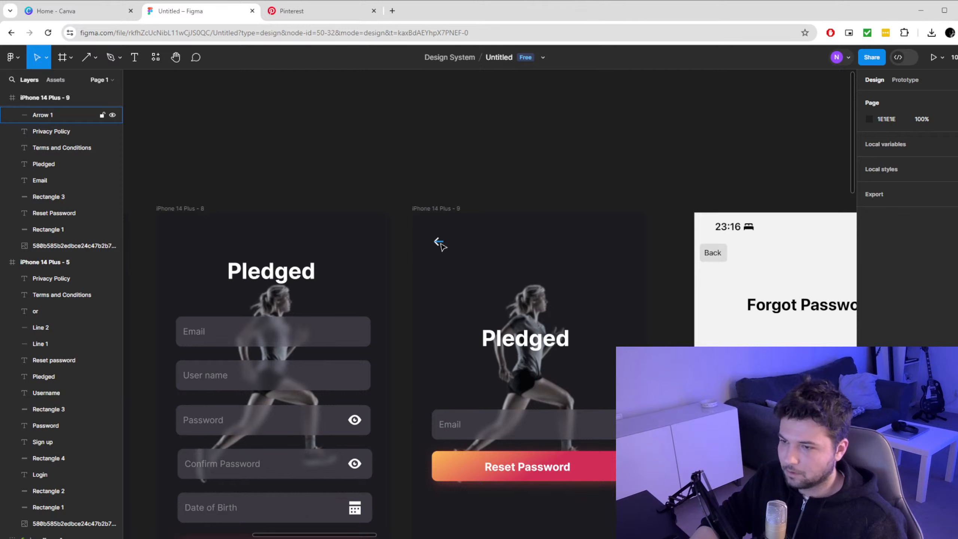
{"action": "left_click_drag", "start_coordinate": [442, 247], "coordinate": [442, 258]}
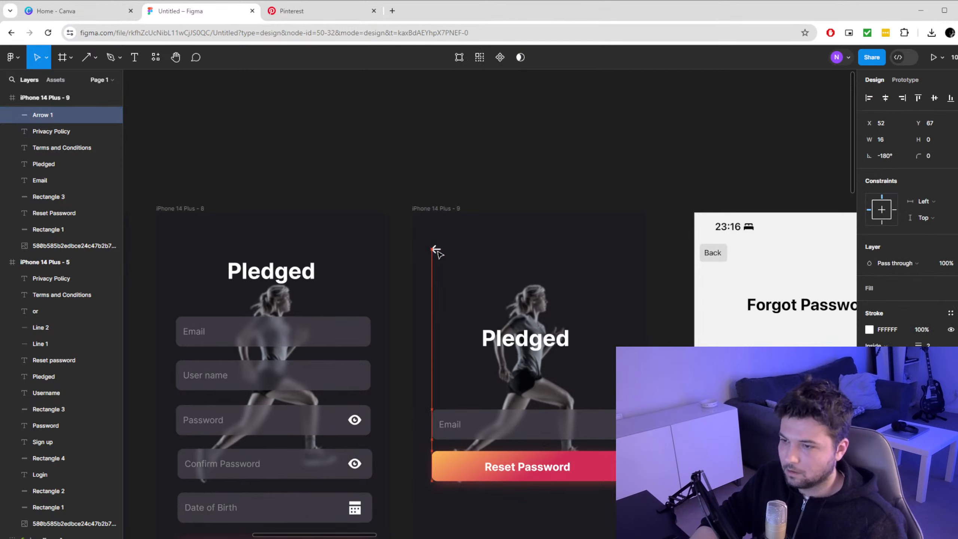
{"action": "left_click", "coordinate": [494, 252]}
Move the Forgot Password screenshot down into the row of original app screenshots, beside the IdeaDream.One sign-up screenshot
{"action": "scroll", "coordinate": [464, 344], "scroll_direction": "down", "scroll_amount": 4}
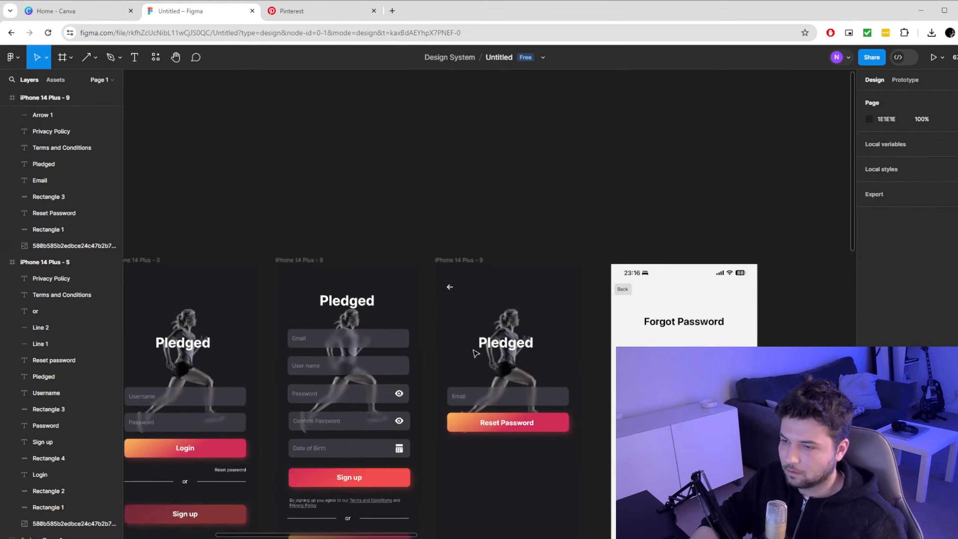
{"action": "scroll", "coordinate": [504, 426], "scroll_direction": "up", "scroll_amount": 3}
{"action": "scroll", "coordinate": [505, 436], "scroll_direction": "down", "scroll_amount": 3}
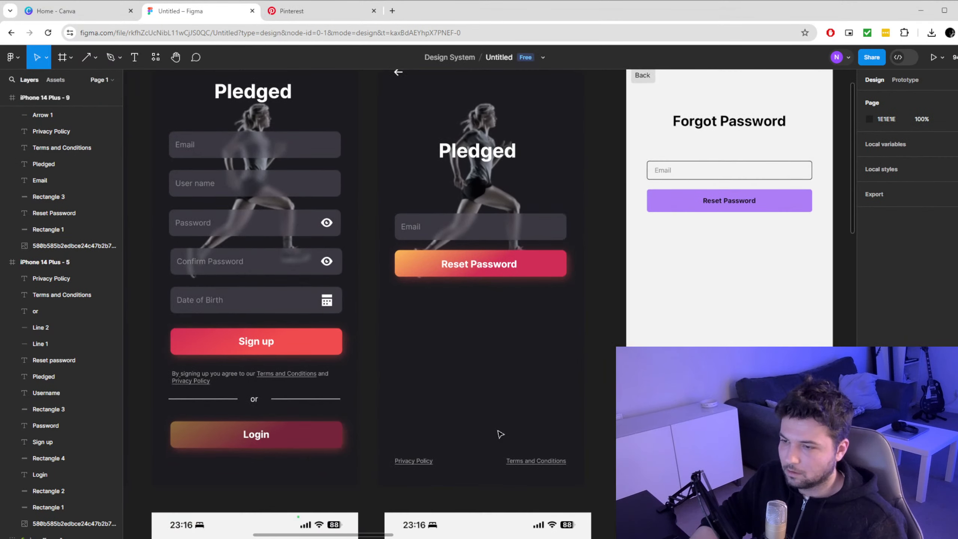
{"action": "scroll", "coordinate": [499, 434], "scroll_direction": "up", "scroll_amount": 3}
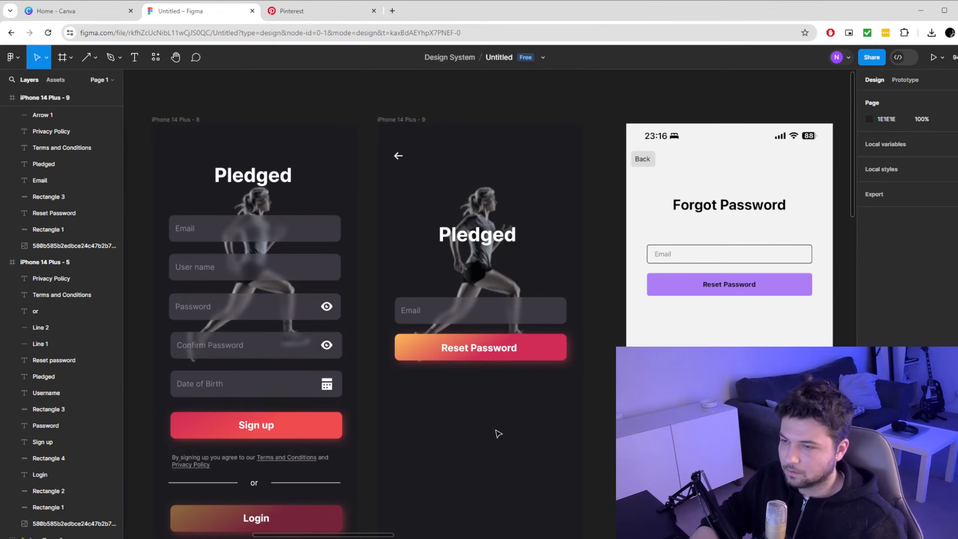
{"action": "scroll", "coordinate": [498, 434], "scroll_direction": "down", "scroll_amount": 5}
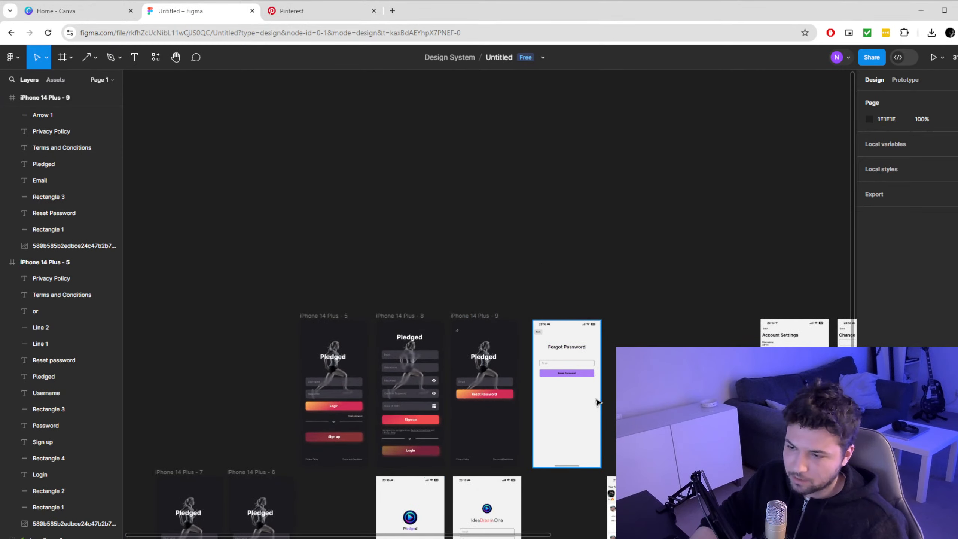
{"action": "scroll", "coordinate": [597, 403], "scroll_direction": "down", "scroll_amount": 5}
{"action": "left_click_drag", "start_coordinate": [567, 251], "coordinate": [570, 384]}
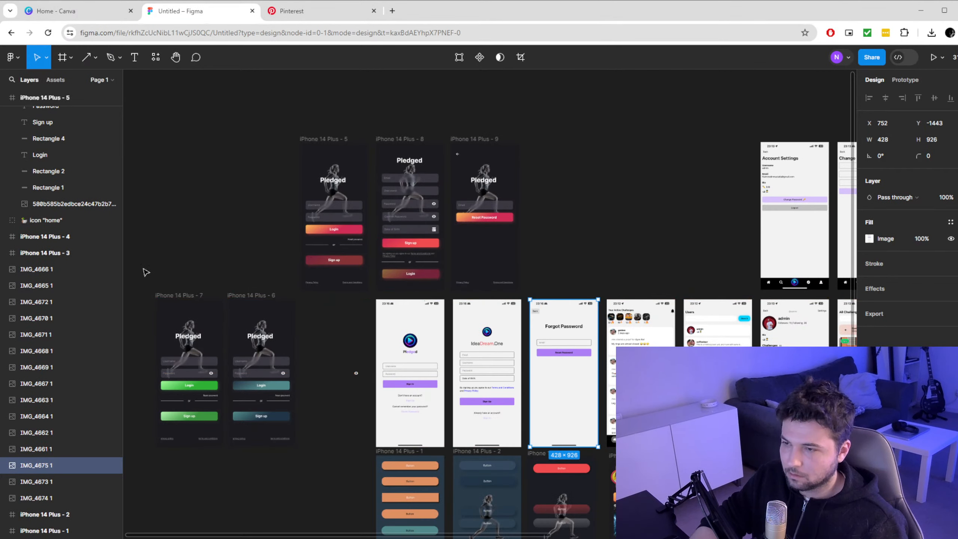
{"action": "left_click", "coordinate": [227, 191]}
{"action": "scroll", "coordinate": [337, 328], "scroll_direction": "up", "scroll_amount": 2}
{"action": "scroll", "coordinate": [337, 328], "scroll_direction": "up", "scroll_amount": 1}
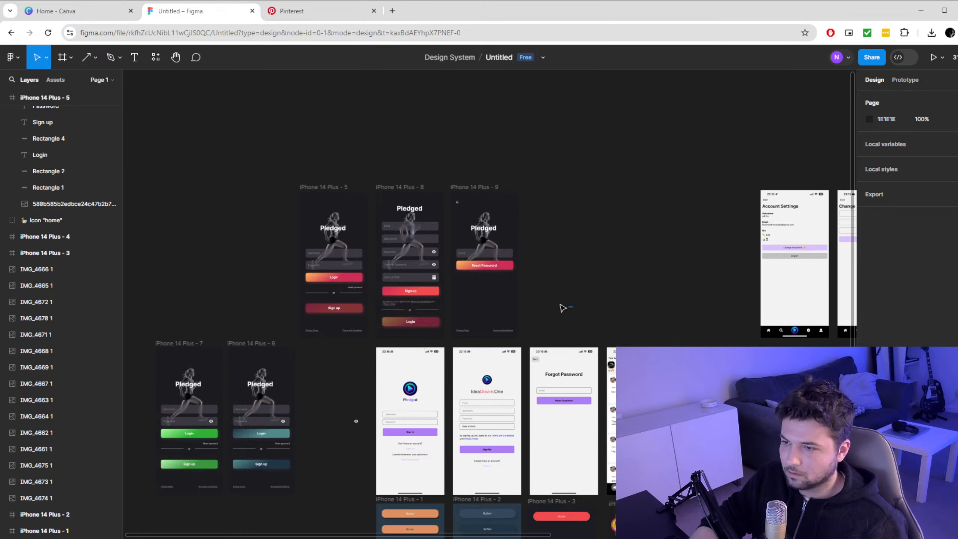
{"action": "left_click_drag", "start_coordinate": [570, 314], "coordinate": [242, 154]}
{"action": "left_click_drag", "start_coordinate": [344, 190], "coordinate": [598, 328]}
{"action": "key", "text": "ctrl+z"}
{"action": "left_click", "coordinate": [288, 157]}
{"action": "left_click", "coordinate": [370, 107]}
{"action": "left_click", "coordinate": [324, 187]}
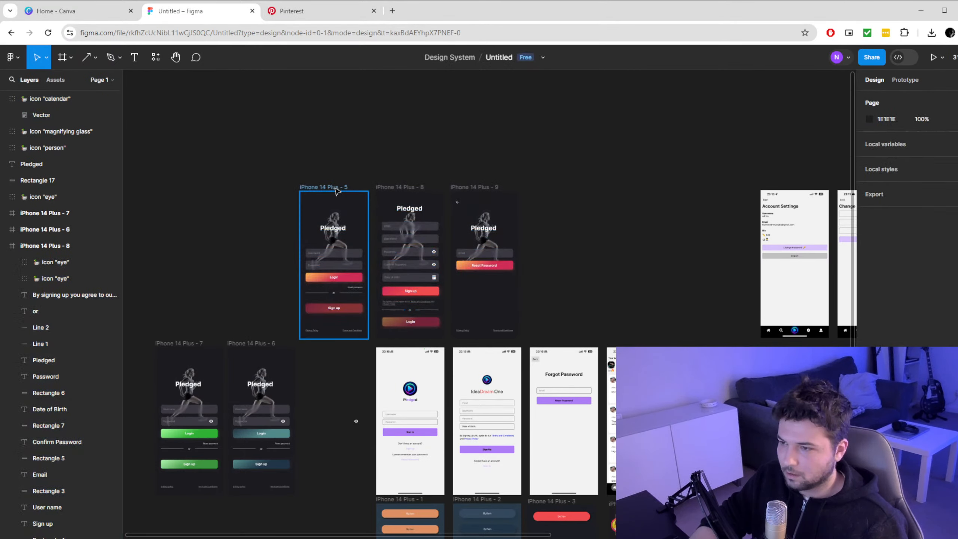
Select the red login, sign-up and reset-password frames together and move them to an empty canvas area far above the screenshots, at Y -3982
{"action": "left_click", "coordinate": [399, 189]}
{"action": "left_click", "coordinate": [324, 186], "text": "shift"}
{"action": "left_click", "coordinate": [470, 188], "text": "shift"}
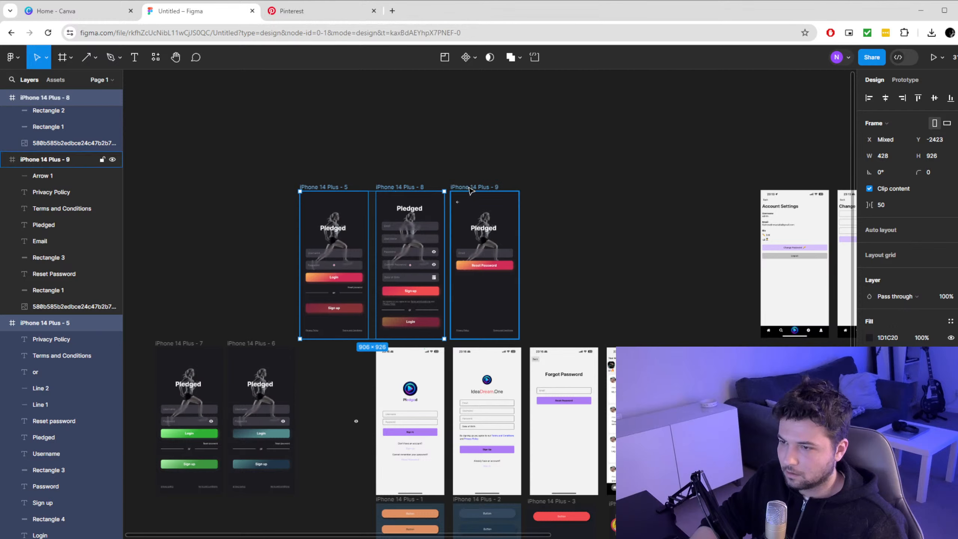
{"action": "left_click", "coordinate": [469, 189], "text": "shift"}
{"action": "left_click_drag", "start_coordinate": [324, 189], "coordinate": [200, 99]}
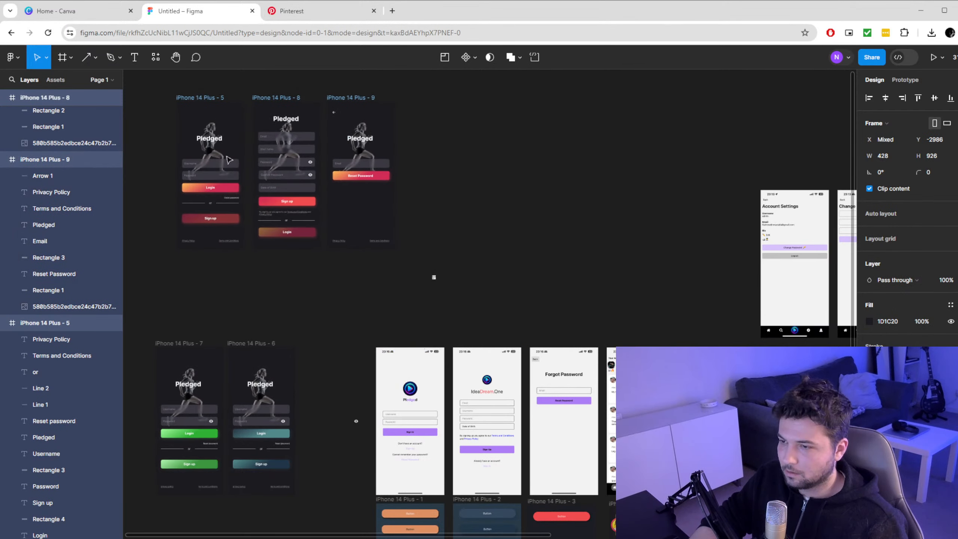
{"action": "scroll", "coordinate": [257, 281], "scroll_direction": "up", "scroll_amount": 3}
{"action": "scroll", "coordinate": [250, 285], "scroll_direction": "down", "scroll_amount": 5}
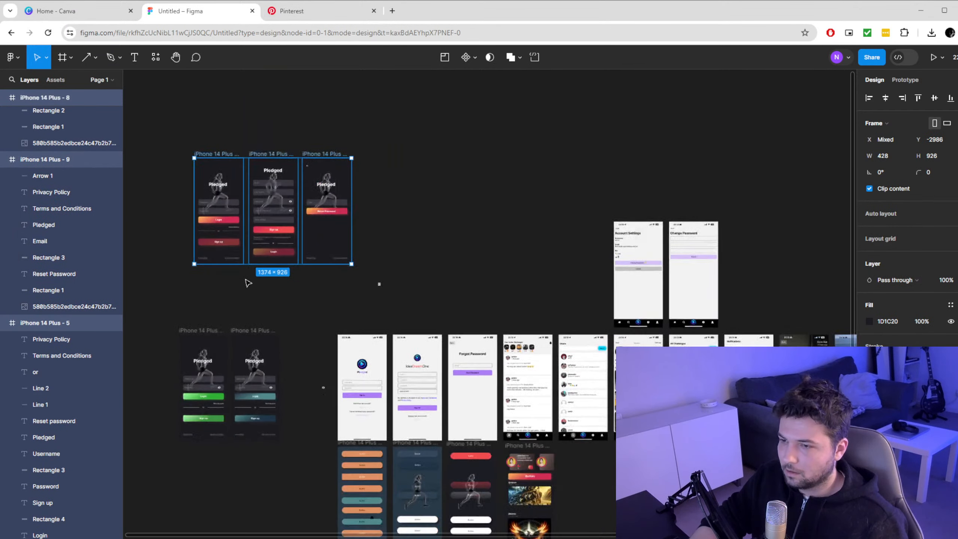
{"action": "scroll", "coordinate": [248, 288], "scroll_direction": "left", "scroll_amount": 7}
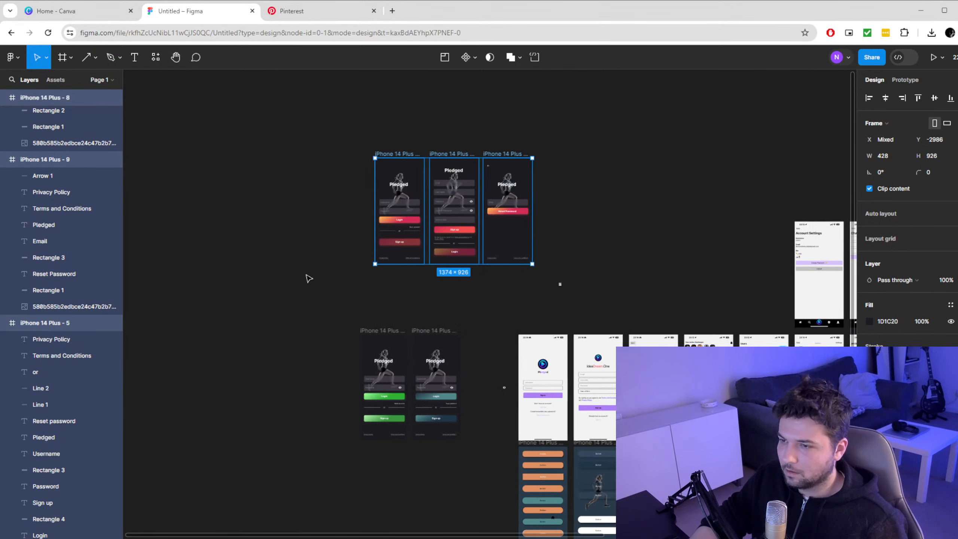
{"action": "scroll", "coordinate": [346, 282], "scroll_direction": "up", "scroll_amount": 3}
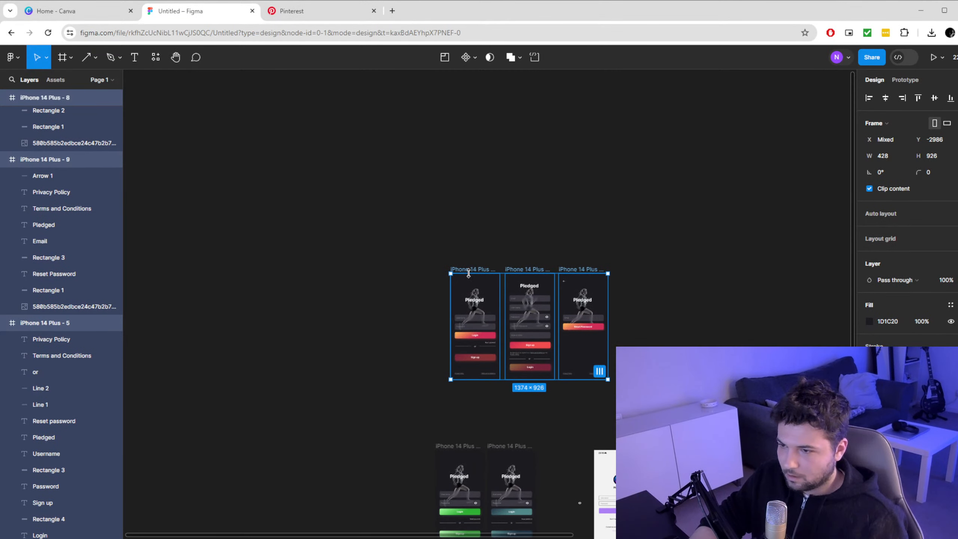
{"action": "left_click_drag", "start_coordinate": [476, 276], "coordinate": [245, 157]}
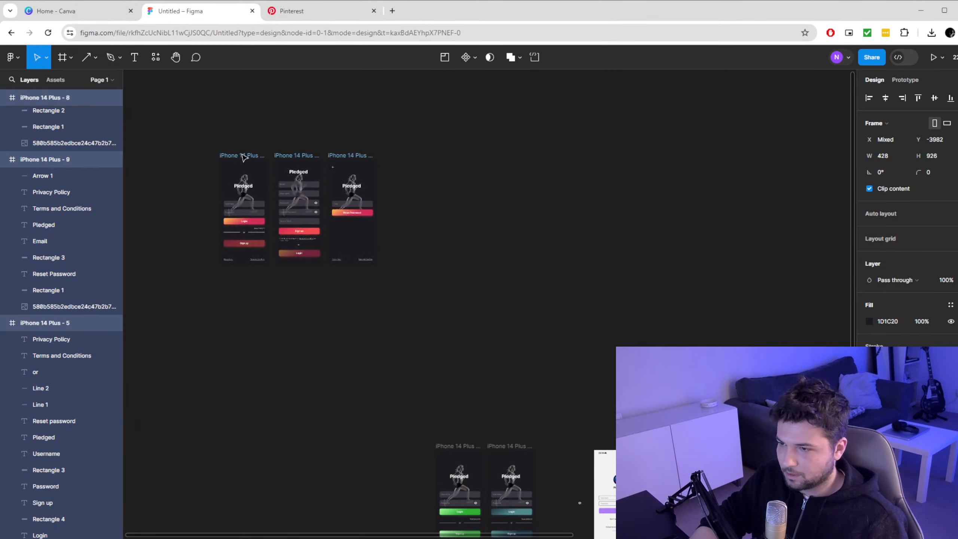
{"action": "left_click", "coordinate": [364, 426]}
Move the green and teal login frames, iPhone 14 Plus - 7 and 6, together to just below the red Pledged frames
{"action": "scroll", "coordinate": [400, 425], "scroll_direction": "down", "scroll_amount": 1}
{"action": "left_click", "coordinate": [459, 428]}
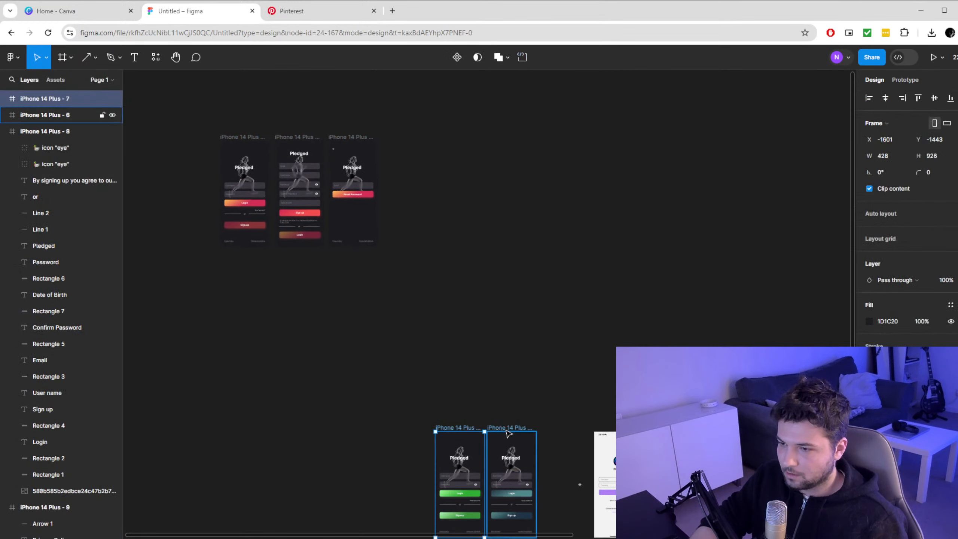
{"action": "left_click", "coordinate": [517, 430], "text": "shift"}
{"action": "left_click_drag", "start_coordinate": [516, 430], "coordinate": [245, 260]}
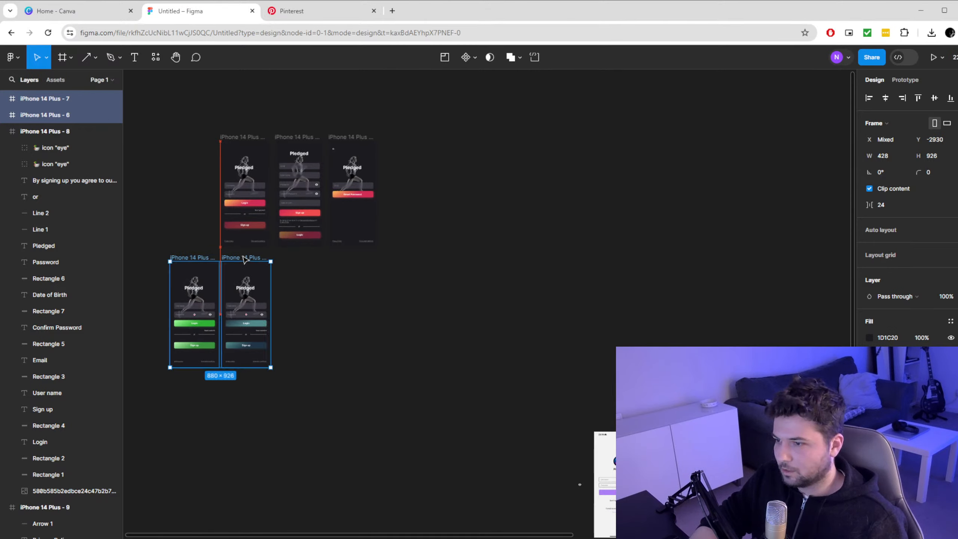
{"action": "left_click", "coordinate": [436, 320]}
Select the loose eye and calendar icons near the original app screenshots together and move them up, away from the screenshots
{"action": "scroll", "coordinate": [383, 339], "scroll_direction": "down", "scroll_amount": 6}
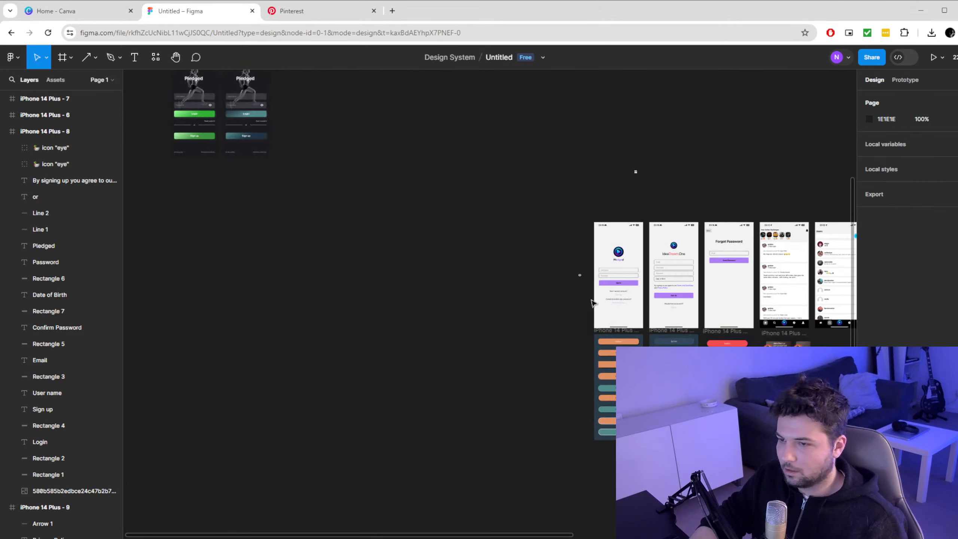
{"action": "left_click_drag", "start_coordinate": [589, 203], "coordinate": [753, 331]}
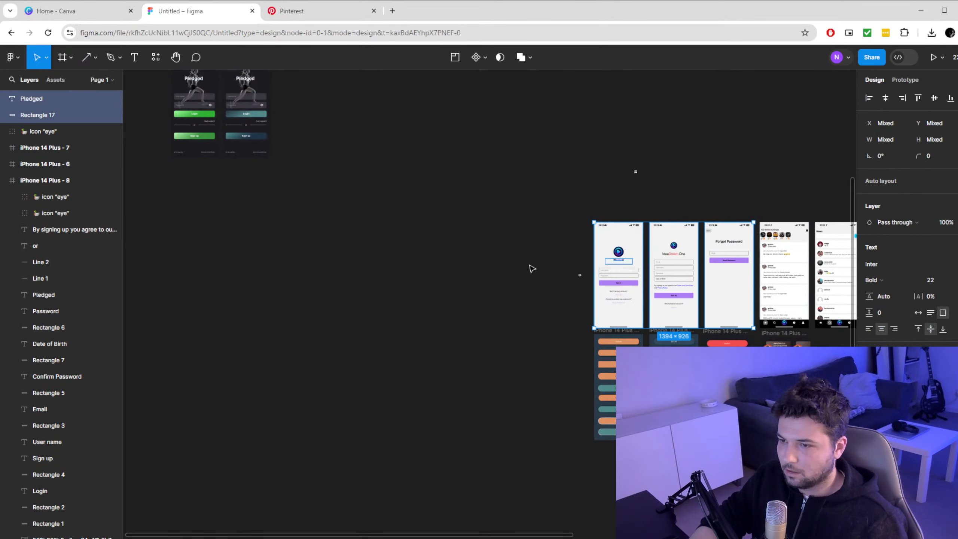
{"action": "scroll", "coordinate": [606, 290], "scroll_direction": "up", "scroll_amount": 5}
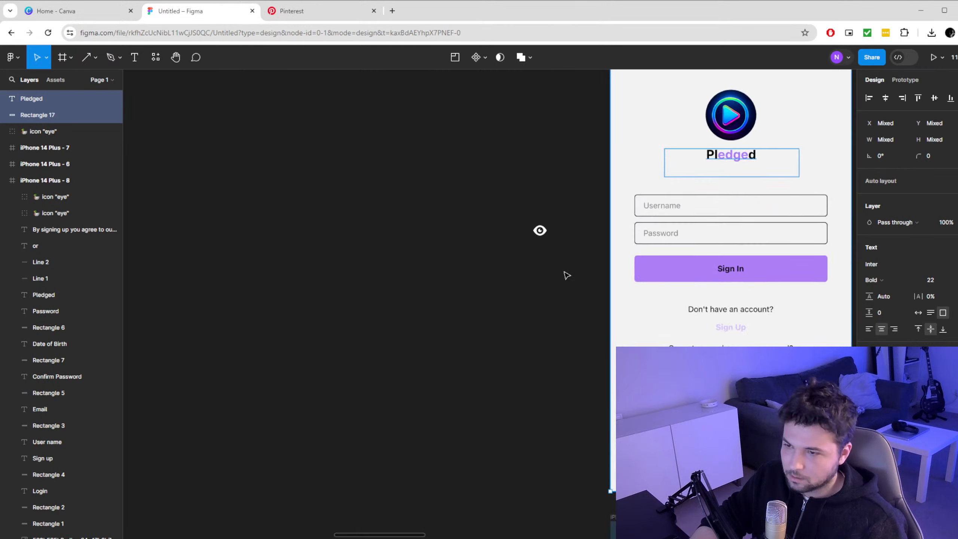
{"action": "scroll", "coordinate": [641, 273], "scroll_direction": "up", "scroll_amount": 9}
{"action": "scroll", "coordinate": [697, 313], "scroll_direction": "down", "scroll_amount": 4}
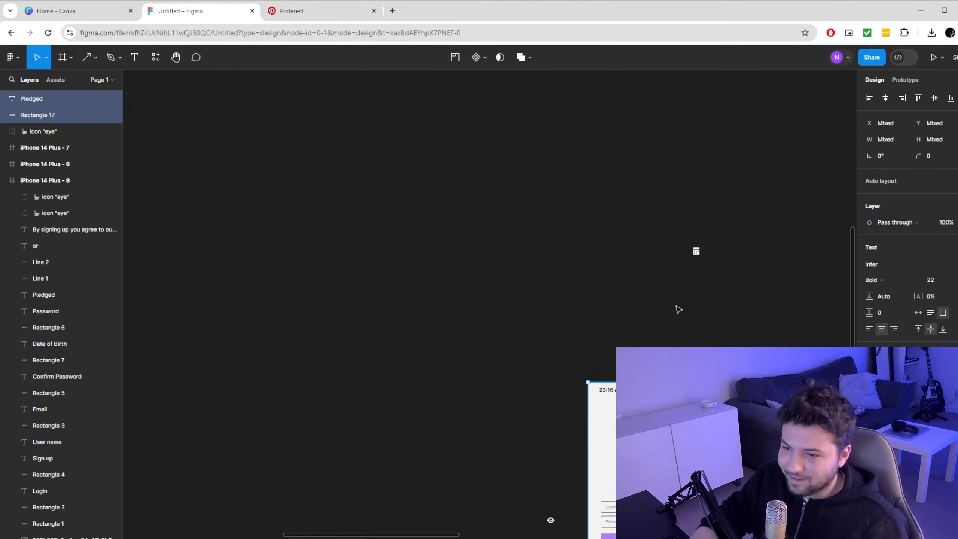
{"action": "left_click", "coordinate": [551, 434]}
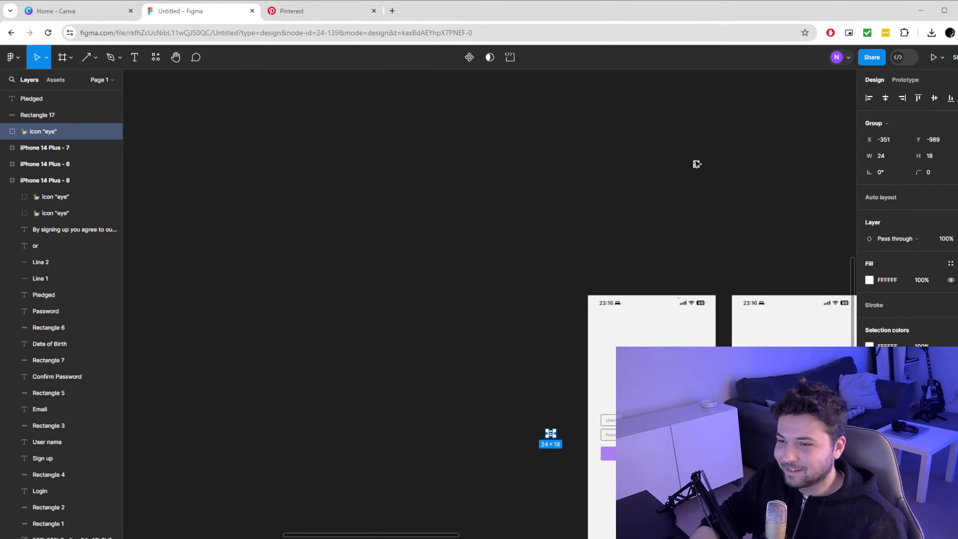
{"action": "left_click", "coordinate": [697, 164], "text": "shift"}
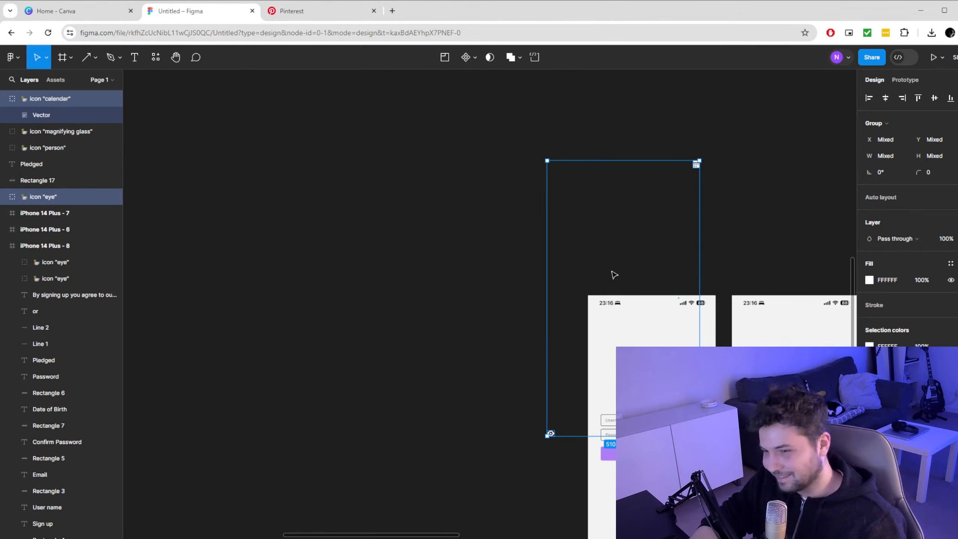
{"action": "scroll", "coordinate": [614, 275], "scroll_direction": "down", "scroll_amount": 3}
{"action": "scroll", "coordinate": [416, 264], "scroll_direction": "right", "scroll_amount": 5}
{"action": "scroll", "coordinate": [349, 257], "scroll_direction": "down", "scroll_amount": 3}
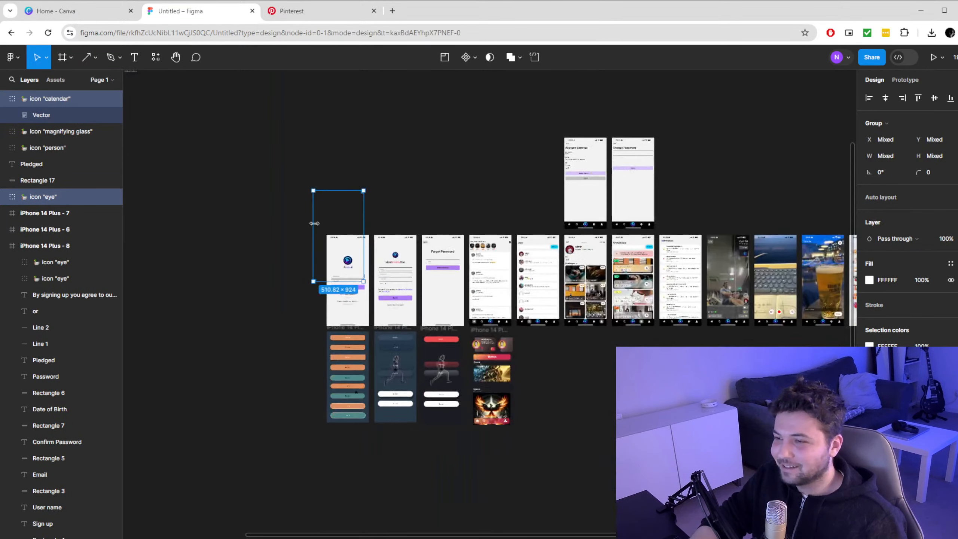
{"action": "left_click_drag", "start_coordinate": [345, 217], "coordinate": [194, 132]}
Move the eye and calendar icon selection onto the empty canvas right beside the red and teal Pledged frames
{"action": "scroll", "coordinate": [192, 181], "scroll_direction": "left", "scroll_amount": 3}
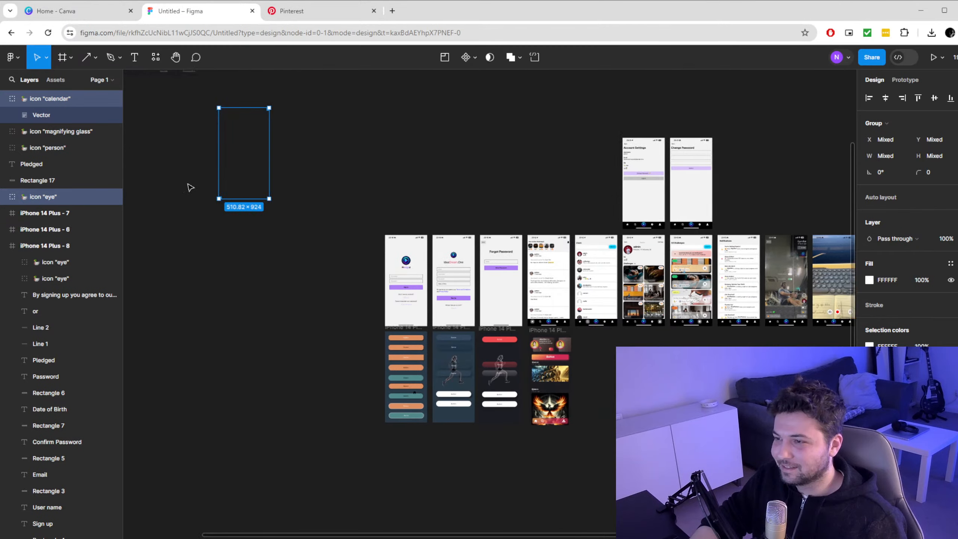
{"action": "scroll", "coordinate": [191, 190], "scroll_direction": "left", "scroll_amount": 5}
{"action": "scroll", "coordinate": [472, 232], "scroll_direction": "up", "scroll_amount": 5}
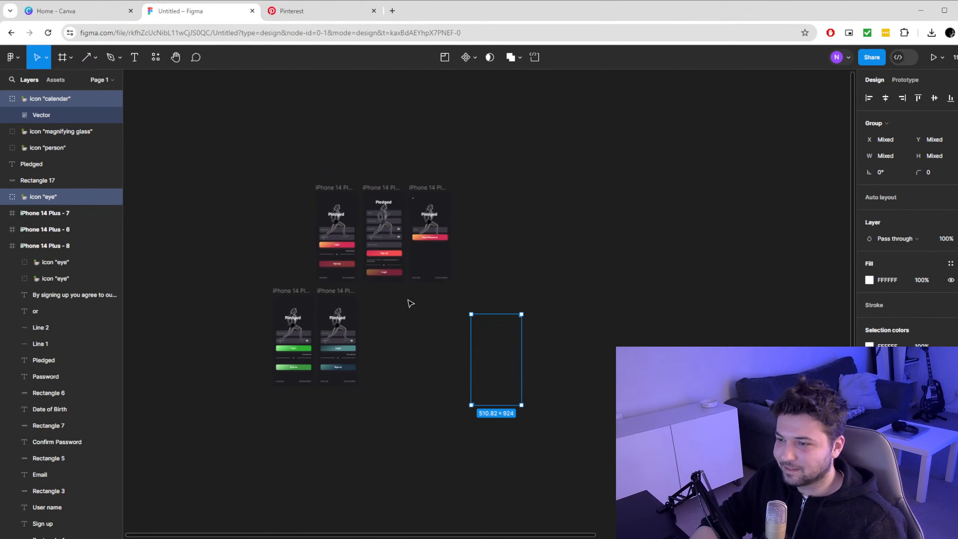
{"action": "scroll", "coordinate": [434, 299], "scroll_direction": "left", "scroll_amount": 2}
{"action": "scroll", "coordinate": [463, 292], "scroll_direction": "up", "scroll_amount": 2}
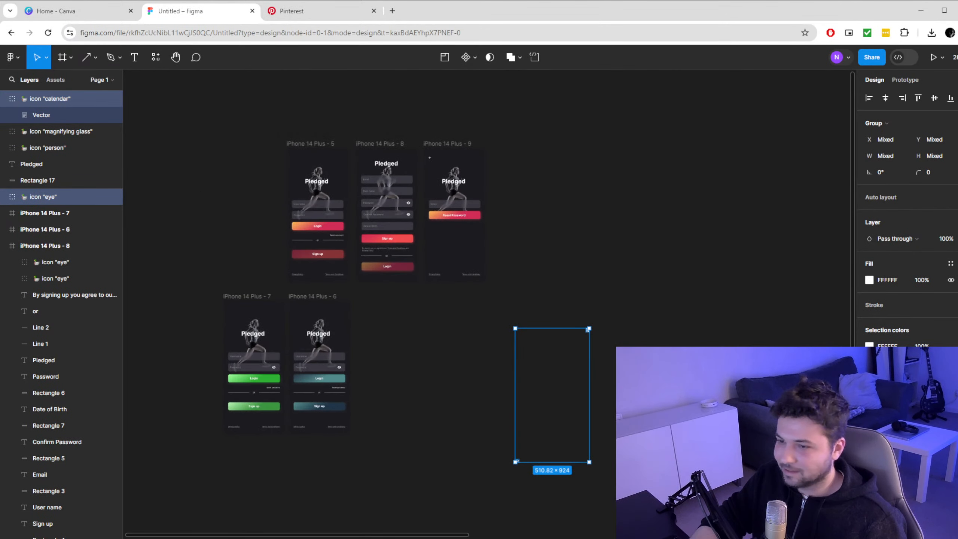
{"action": "left_click_drag", "start_coordinate": [556, 413], "coordinate": [461, 291]}
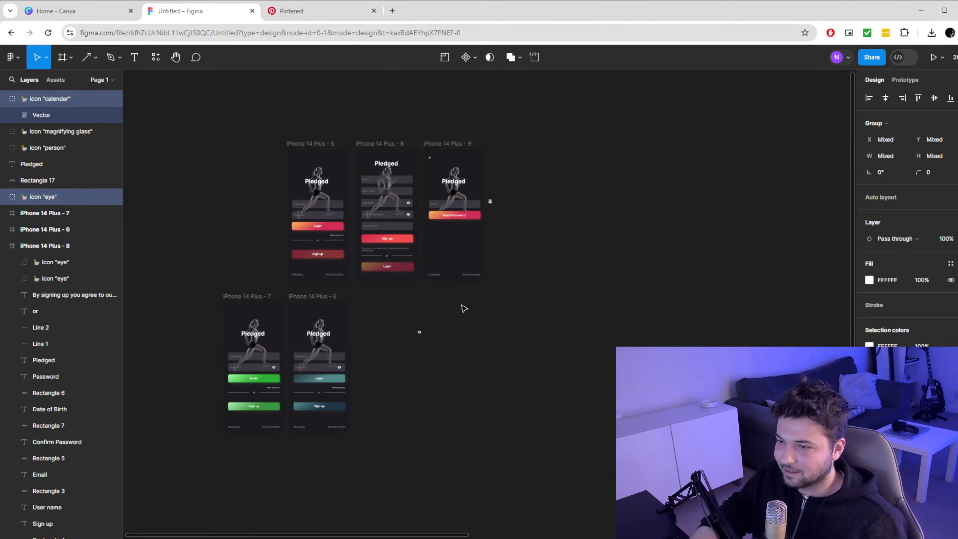
{"action": "scroll", "coordinate": [464, 309], "scroll_direction": "up", "scroll_amount": 3}
{"action": "left_click_drag", "start_coordinate": [456, 245], "coordinate": [556, 383]}
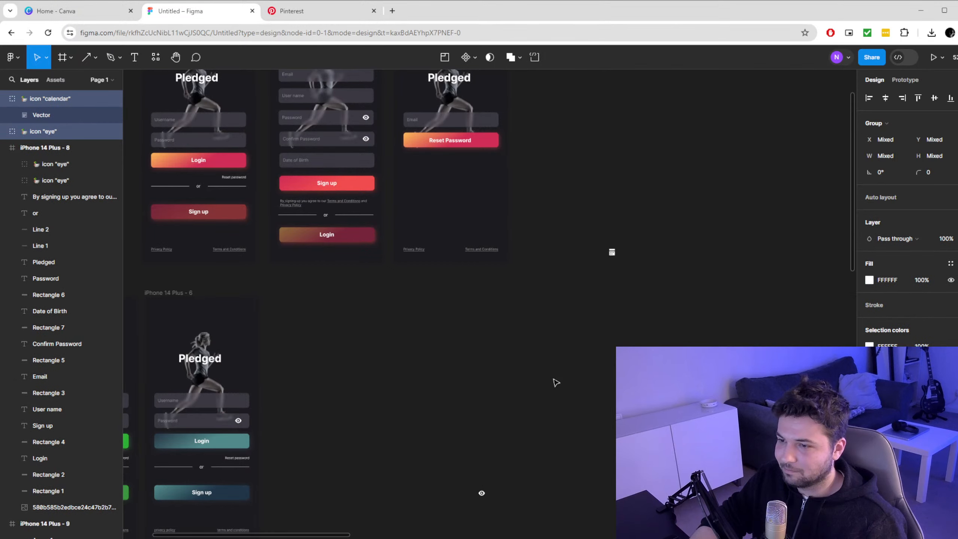
Place the calendar icon in the sign-up frame's Date of Birth field and the eye icon in the red login frame's Password field
{"action": "left_click", "coordinate": [527, 310]}
{"action": "scroll", "coordinate": [464, 285], "scroll_direction": "up", "scroll_amount": 1}
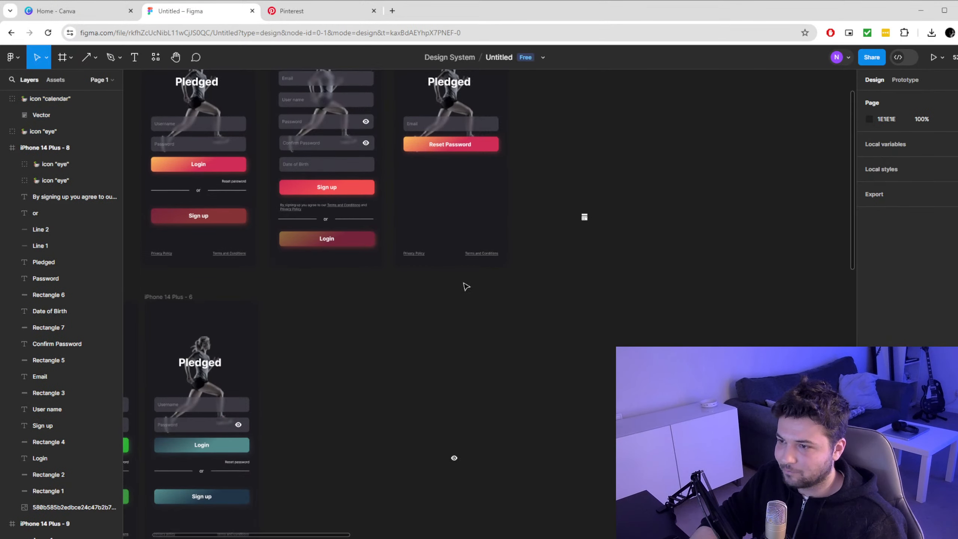
{"action": "left_click_drag", "start_coordinate": [584, 222], "coordinate": [379, 178]}
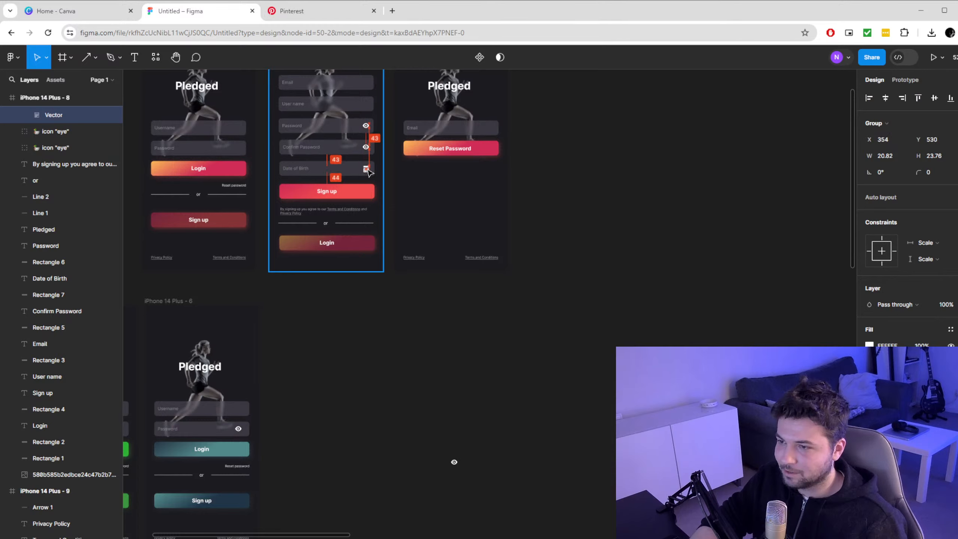
{"action": "left_click_drag", "start_coordinate": [370, 172], "coordinate": [369, 172]}
{"action": "left_click", "coordinate": [388, 479]}
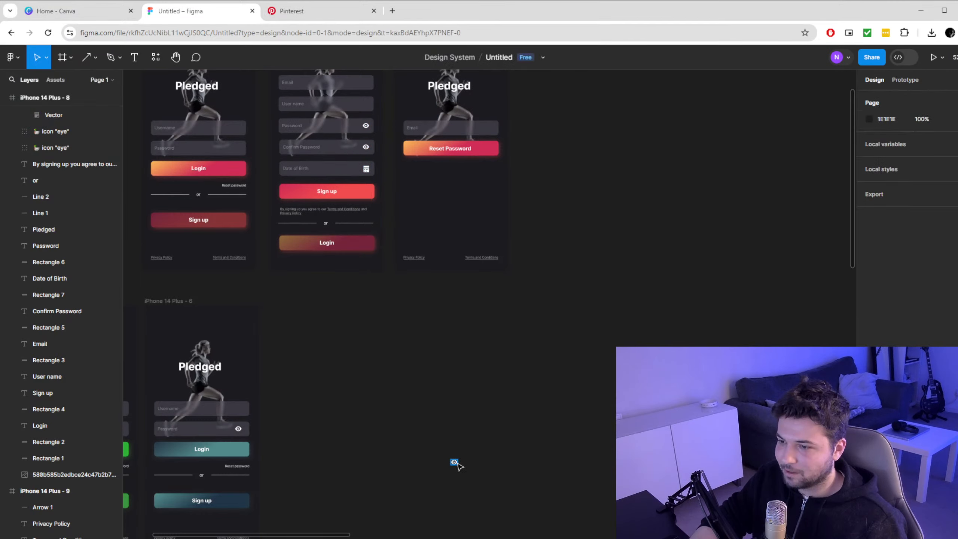
{"action": "left_click_drag", "start_coordinate": [457, 464], "coordinate": [241, 152]}
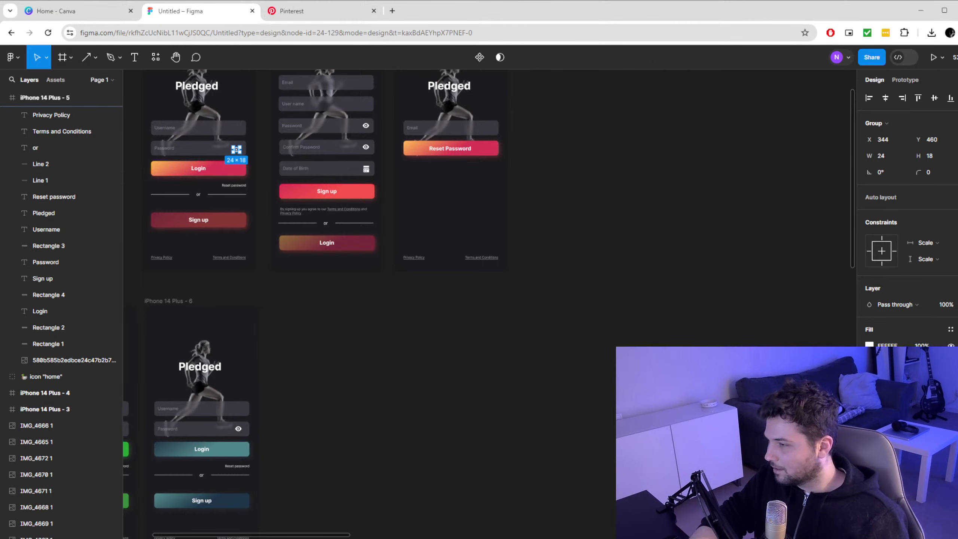
Examine the original sign-in, sign-up and Forgot Password screenshots to compare their fields and links with the redesigned frames
{"action": "scroll", "coordinate": [574, 325], "scroll_direction": "down", "scroll_amount": 10}
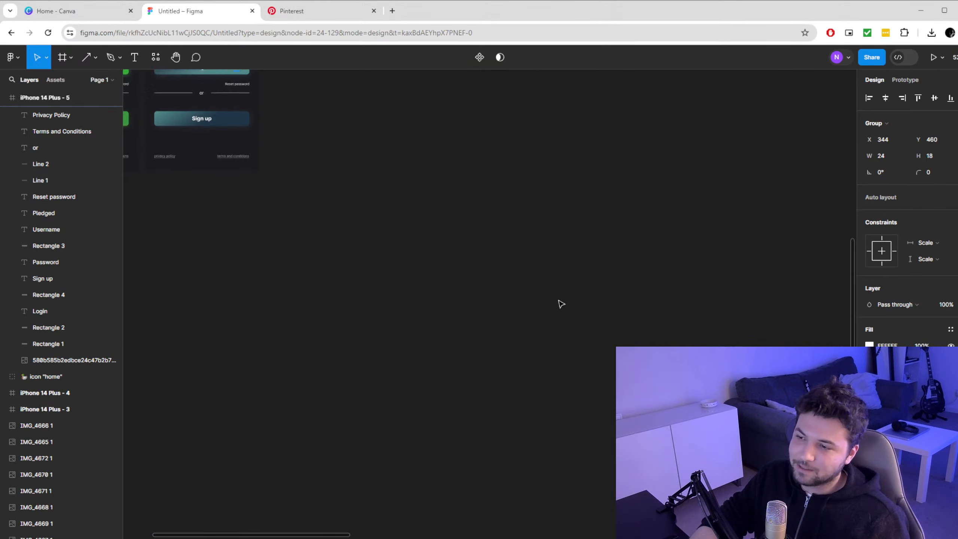
{"action": "scroll", "coordinate": [553, 306], "scroll_direction": "up", "scroll_amount": 3}
{"action": "scroll", "coordinate": [548, 307], "scroll_direction": "down", "scroll_amount": 4}
{"action": "scroll", "coordinate": [545, 306], "scroll_direction": "left", "scroll_amount": 3}
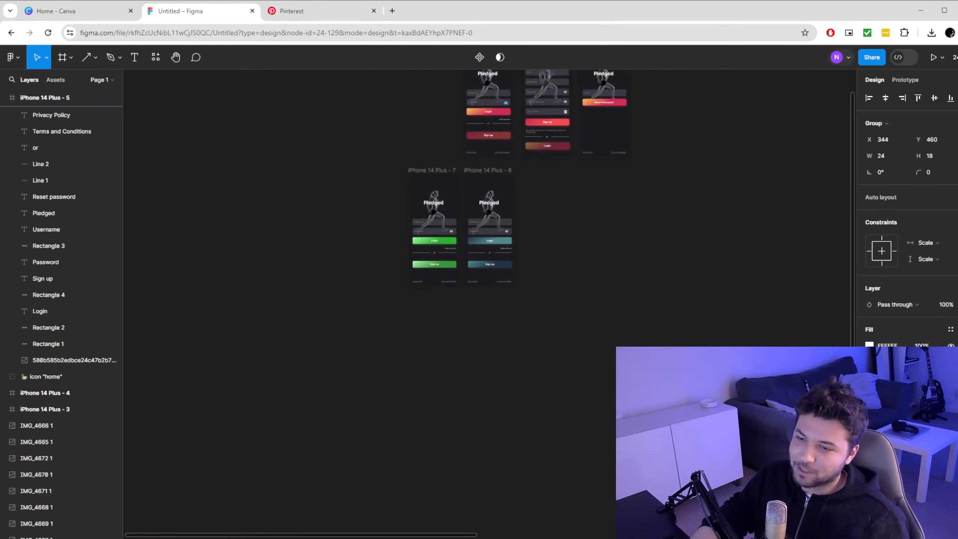
{"action": "scroll", "coordinate": [439, 437], "scroll_direction": "up", "scroll_amount": 6}
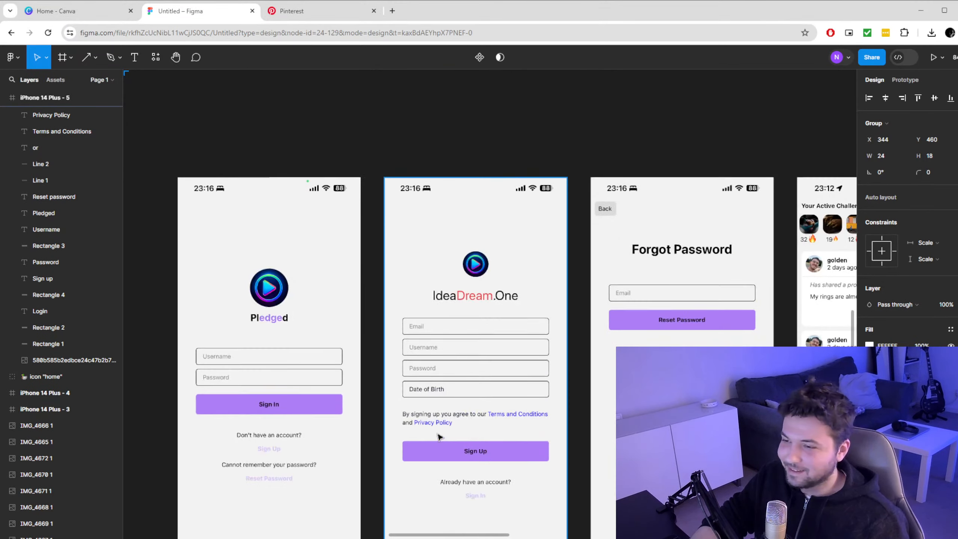
{"action": "scroll", "coordinate": [439, 437], "scroll_direction": "down", "scroll_amount": 2}
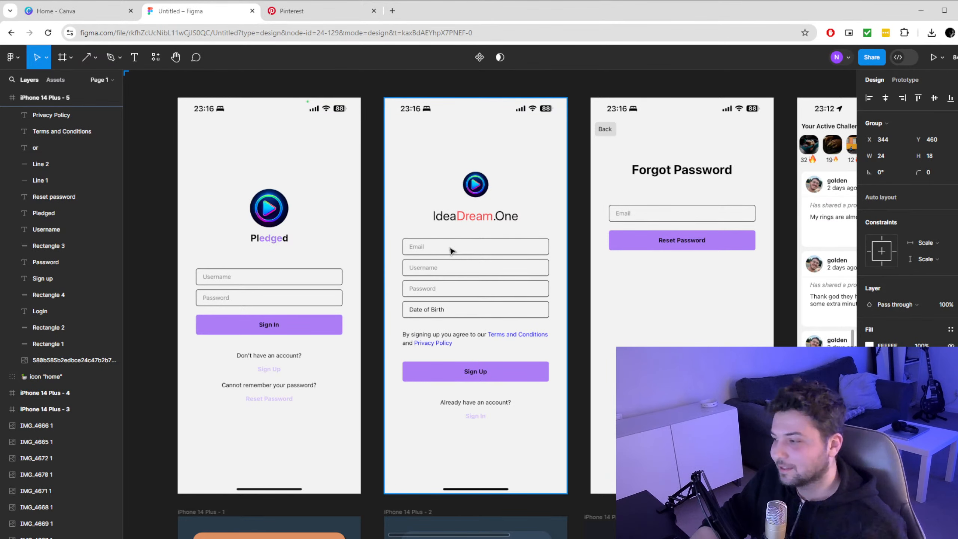
{"action": "left_click", "coordinate": [149, 226]}
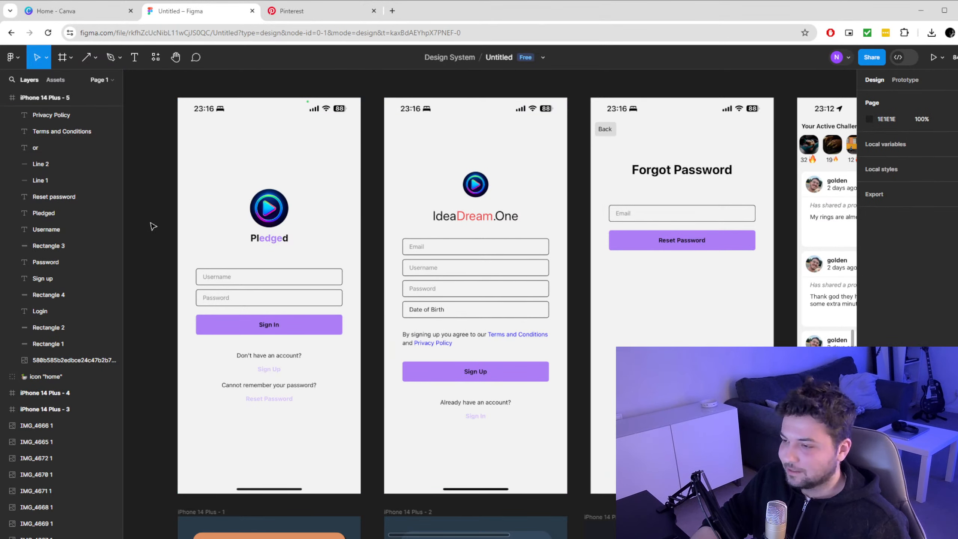
Nudge the calendar icon to about X 351, Y 530 in the Date of Birth field and raise the login Password eye icon slightly
{"action": "scroll", "coordinate": [147, 231], "scroll_direction": "left", "scroll_amount": 7}
{"action": "scroll", "coordinate": [147, 231], "scroll_direction": "left", "scroll_amount": 8}
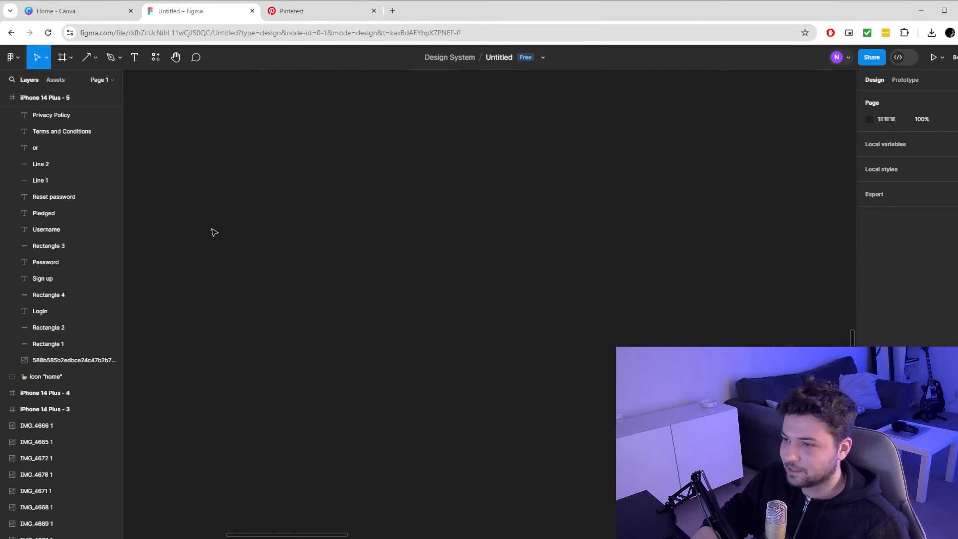
{"action": "scroll", "coordinate": [253, 216], "scroll_direction": "down", "scroll_amount": 4}
{"action": "scroll", "coordinate": [255, 212], "scroll_direction": "up", "scroll_amount": 3}
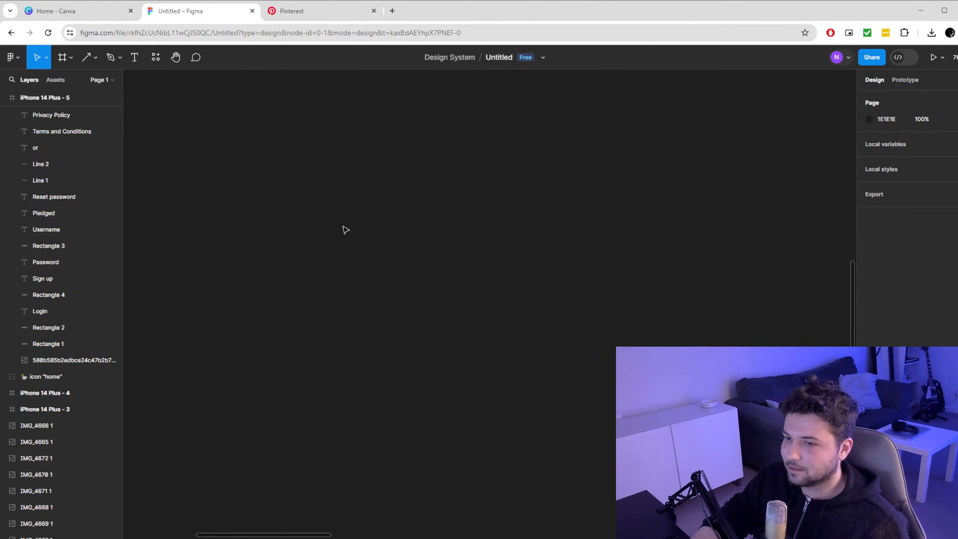
{"action": "scroll", "coordinate": [346, 230], "scroll_direction": "down", "scroll_amount": 6}
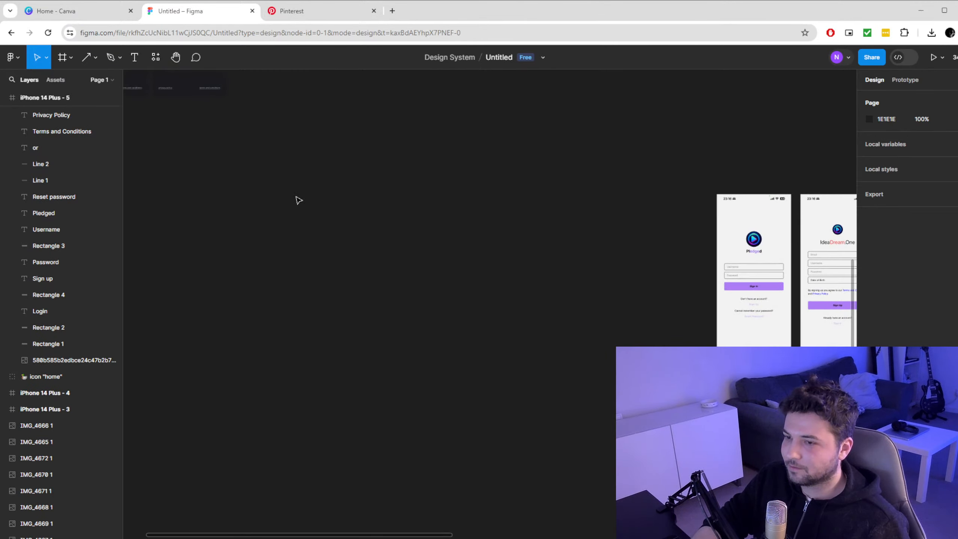
{"action": "scroll", "coordinate": [298, 200], "scroll_direction": "left", "scroll_amount": 15}
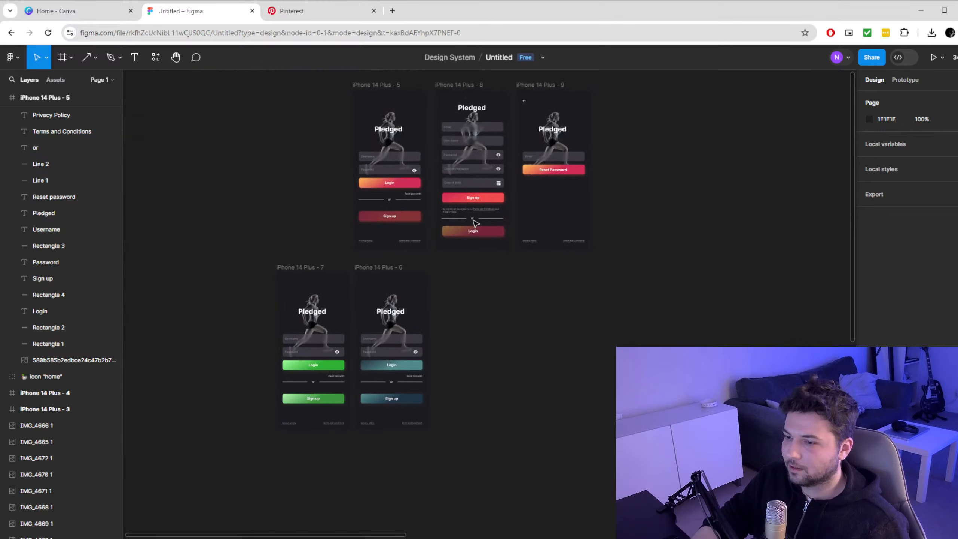
{"action": "scroll", "coordinate": [475, 223], "scroll_direction": "up", "scroll_amount": 10}
{"action": "scroll", "coordinate": [247, 217], "scroll_direction": "up", "scroll_amount": 5}
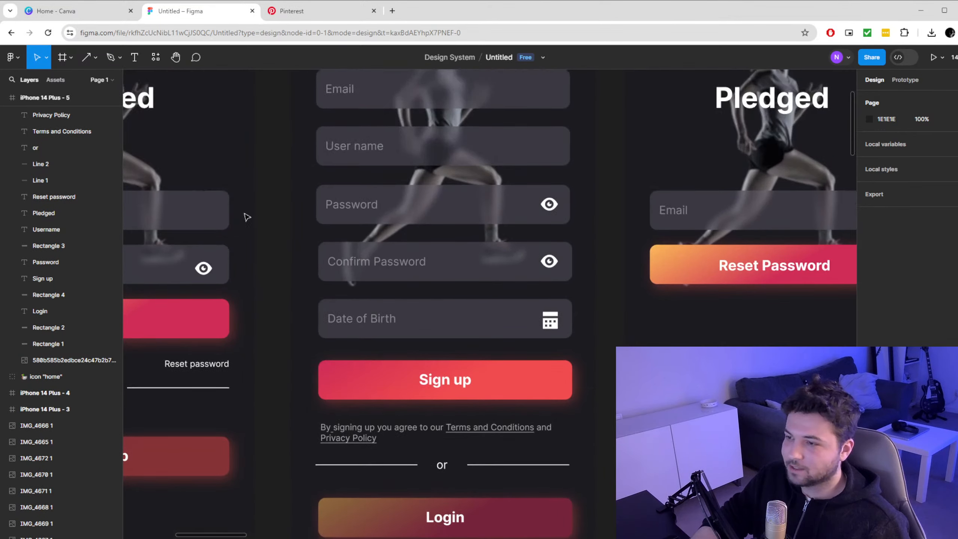
{"action": "left_click_drag", "start_coordinate": [550, 321], "coordinate": [552, 323]}
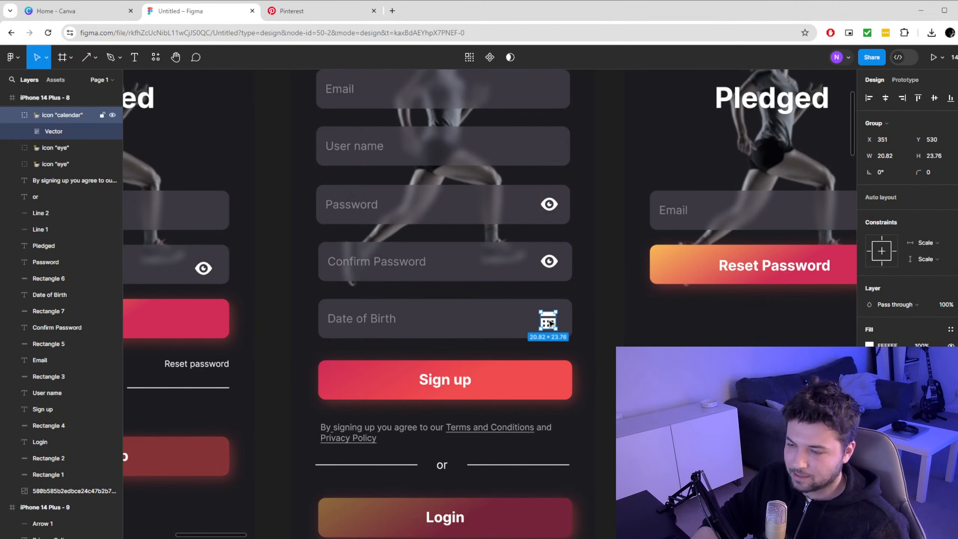
{"action": "left_click_drag", "start_coordinate": [213, 274], "coordinate": [210, 265]}
{"action": "left_click", "coordinate": [254, 301]}
Review the red login, sign-up and reset-password frames alongside the green and teal login variants
{"action": "scroll", "coordinate": [308, 321], "scroll_direction": "down", "scroll_amount": 3}
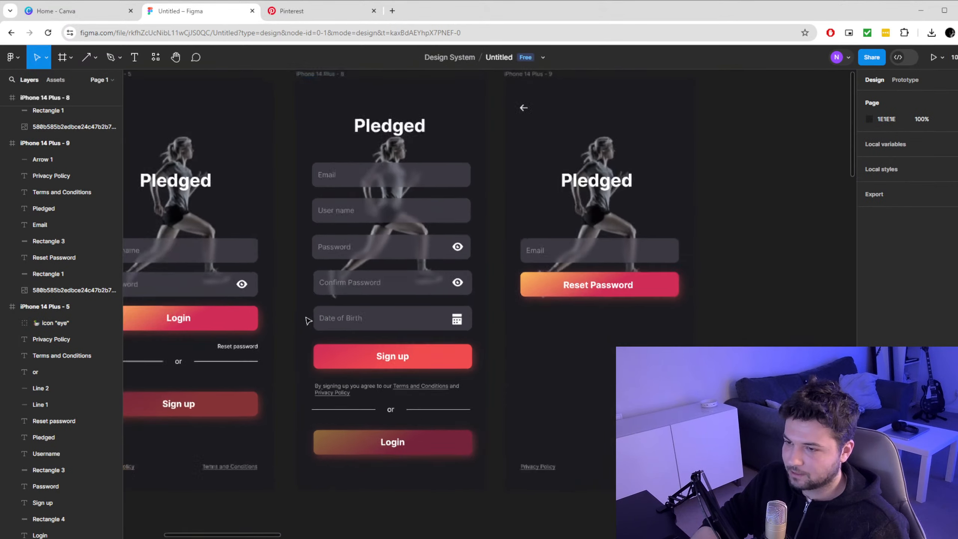
{"action": "scroll", "coordinate": [306, 318], "scroll_direction": "down", "scroll_amount": 1}
{"action": "scroll", "coordinate": [287, 319], "scroll_direction": "up", "scroll_amount": 1}
{"action": "scroll", "coordinate": [262, 316], "scroll_direction": "left", "scroll_amount": 1}
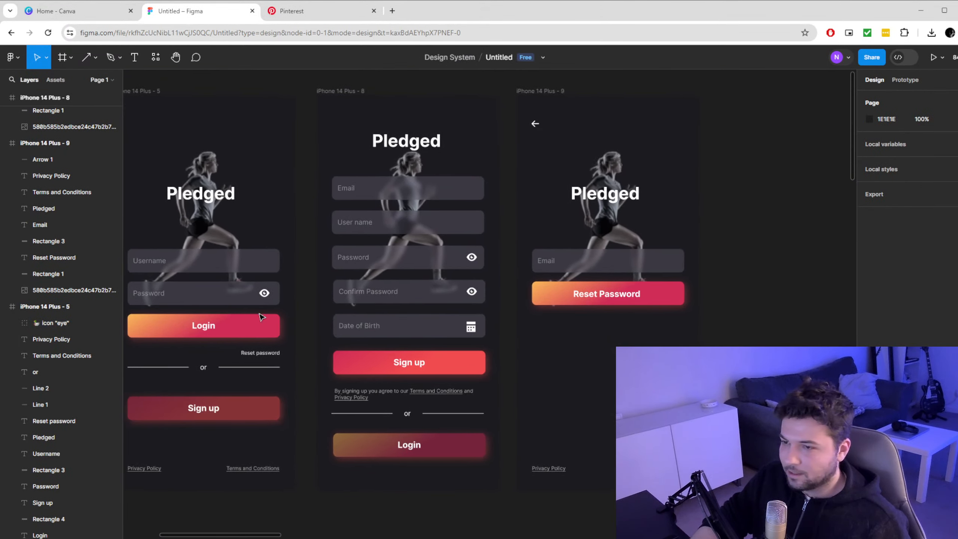
{"action": "scroll", "coordinate": [262, 319], "scroll_direction": "left", "scroll_amount": 2}
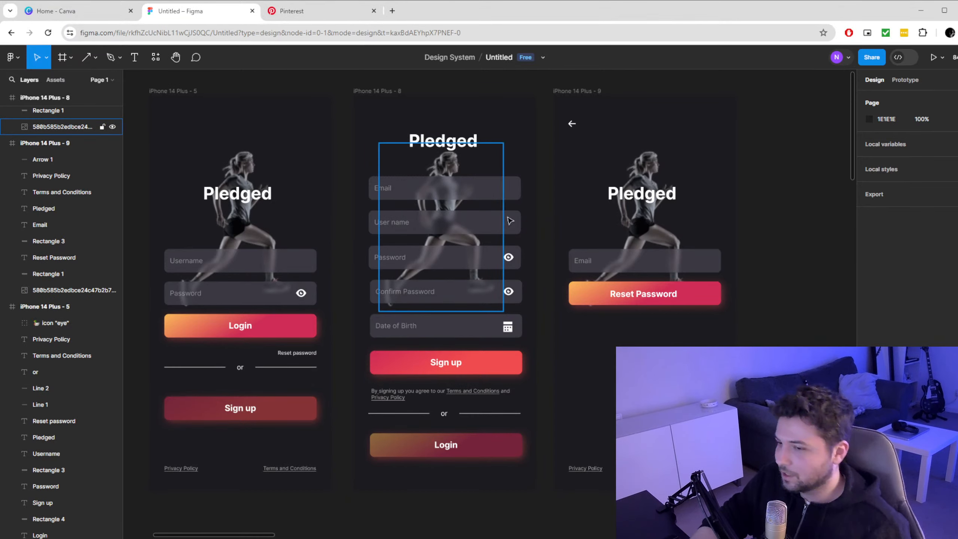
{"action": "scroll", "coordinate": [533, 300], "scroll_direction": "down", "scroll_amount": 3}
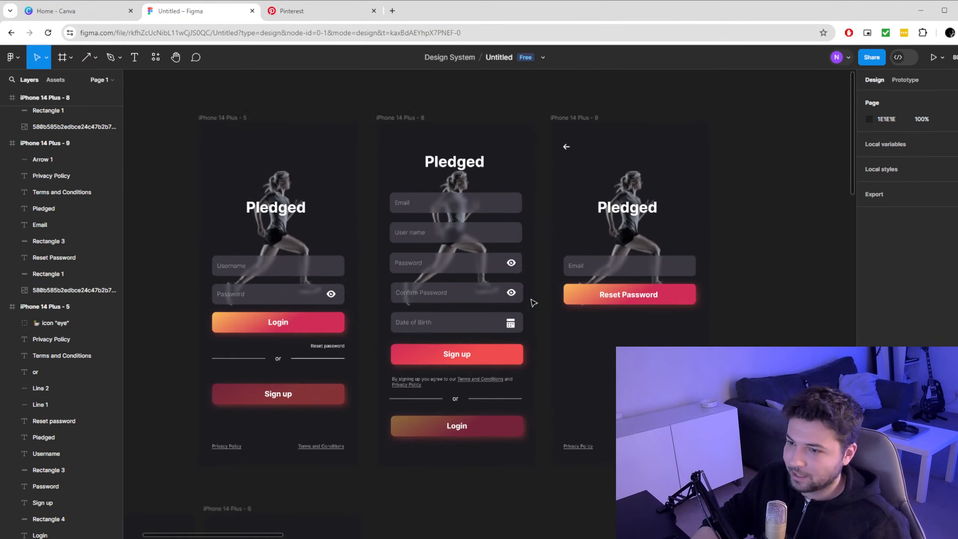
{"action": "scroll", "coordinate": [588, 336], "scroll_direction": "down", "scroll_amount": 3}
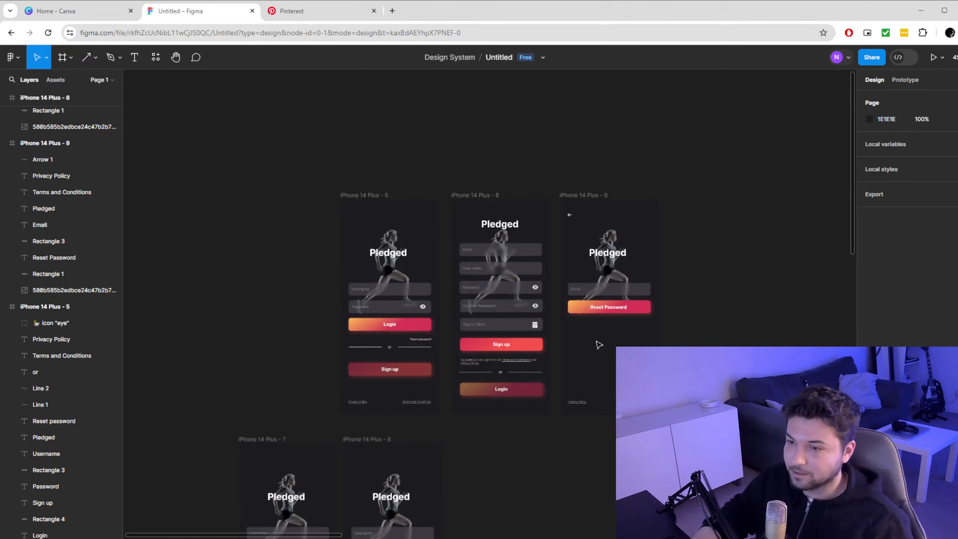
{"action": "scroll", "coordinate": [528, 340], "scroll_direction": "right", "scroll_amount": 5}
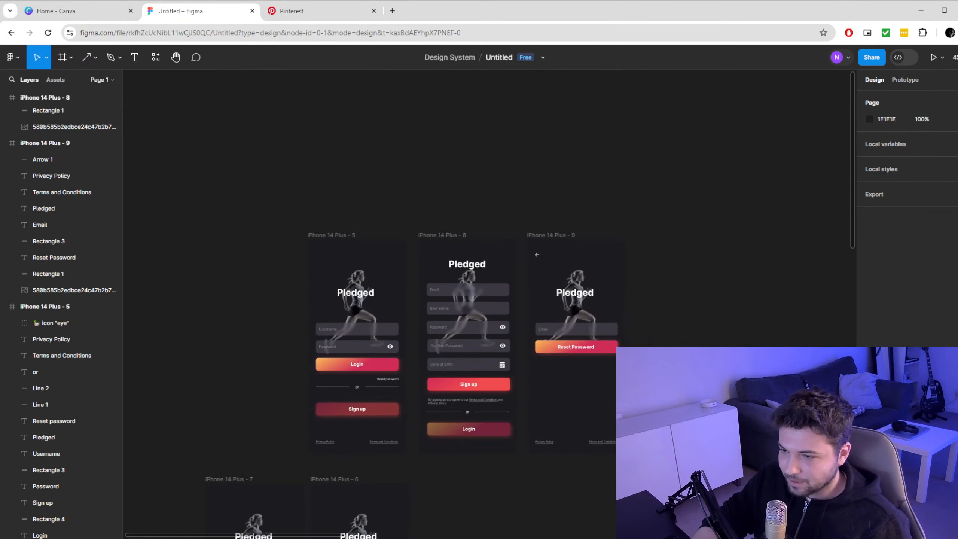
{"action": "scroll", "coordinate": [641, 357], "scroll_direction": "right", "scroll_amount": 2}
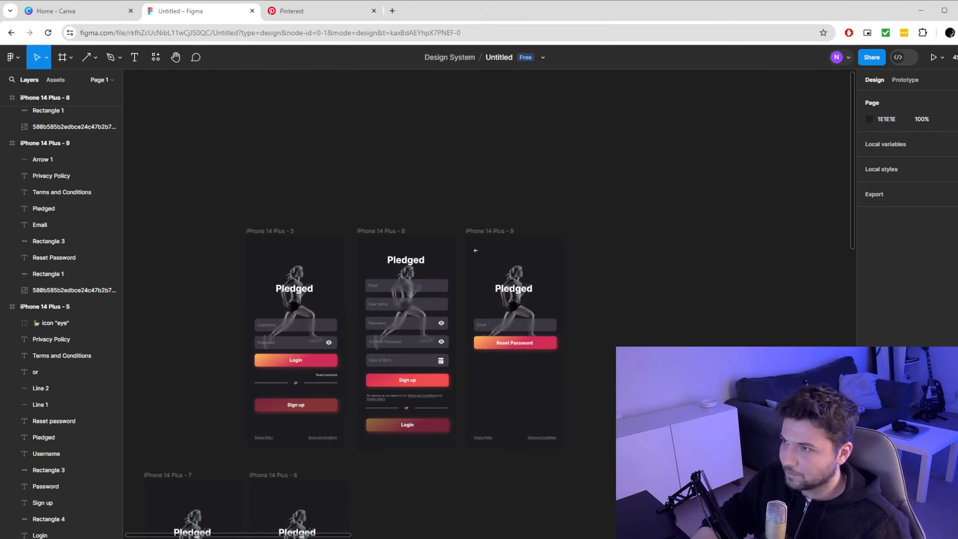
{"action": "scroll", "coordinate": [641, 357], "scroll_direction": "down", "scroll_amount": 4}
{"action": "scroll", "coordinate": [641, 357], "scroll_direction": "down", "scroll_amount": 4}
{"action": "scroll", "coordinate": [668, 310], "scroll_direction": "up", "scroll_amount": 5}
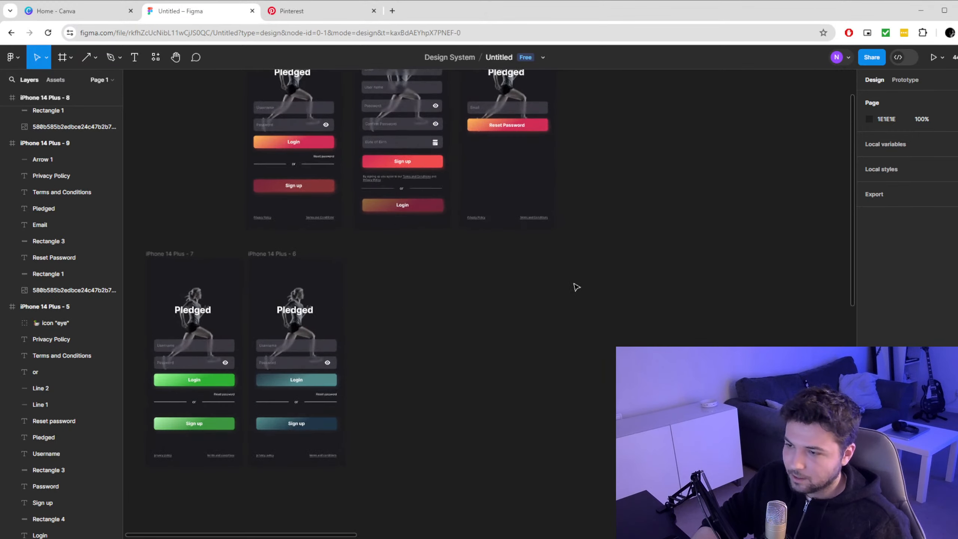
{"action": "scroll", "coordinate": [511, 271], "scroll_direction": "up", "scroll_amount": 1}
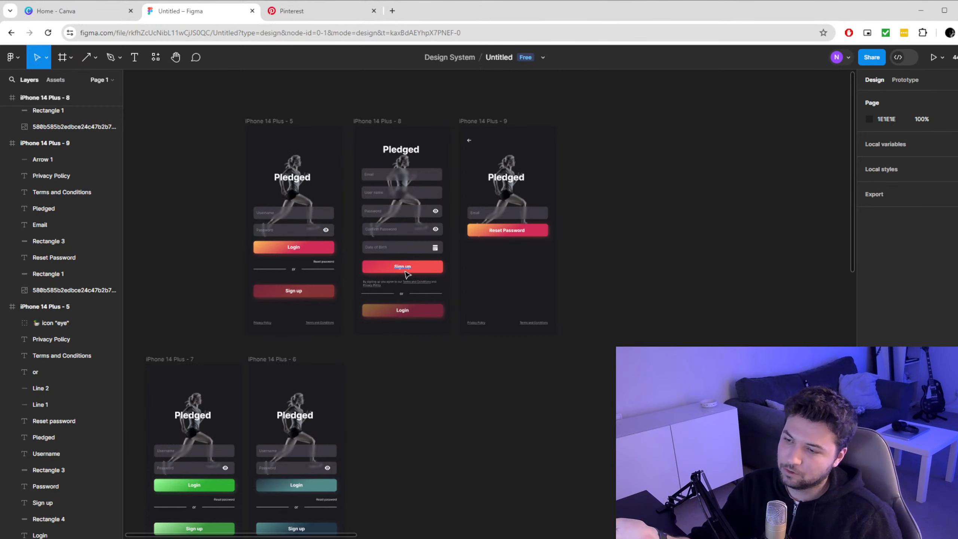
{"action": "scroll", "coordinate": [572, 315], "scroll_direction": "down", "scroll_amount": 3}
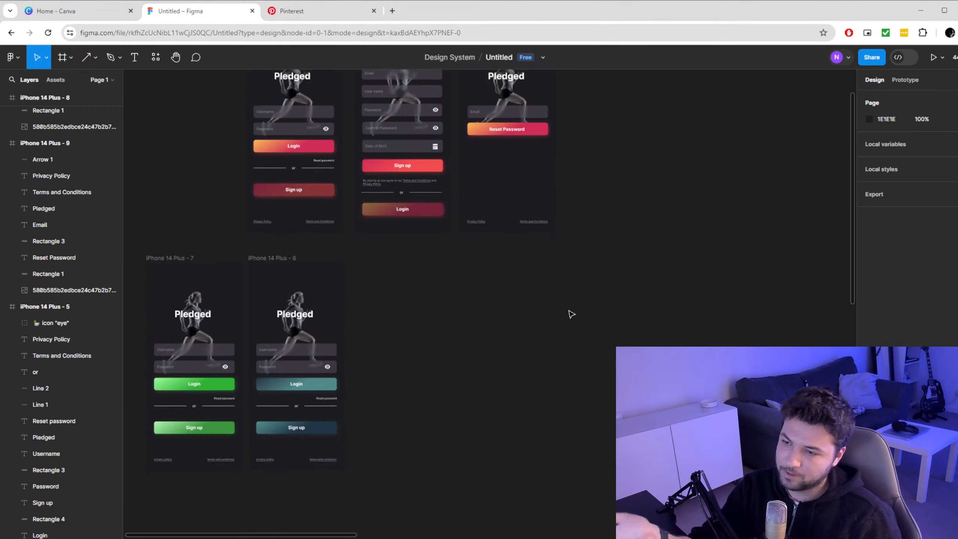
{"action": "scroll", "coordinate": [568, 301], "scroll_direction": "up", "scroll_amount": 5}
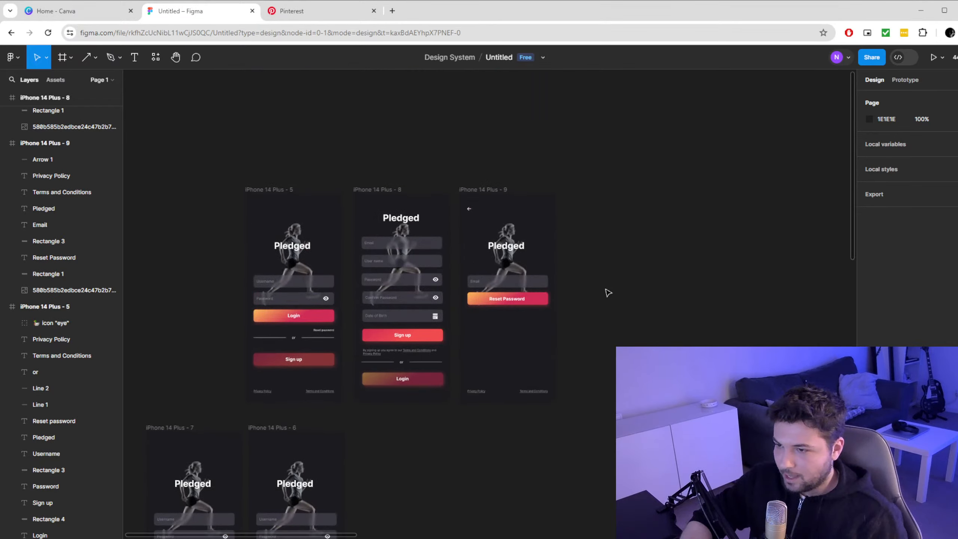
{"action": "scroll", "coordinate": [609, 293], "scroll_direction": "down", "scroll_amount": 2}
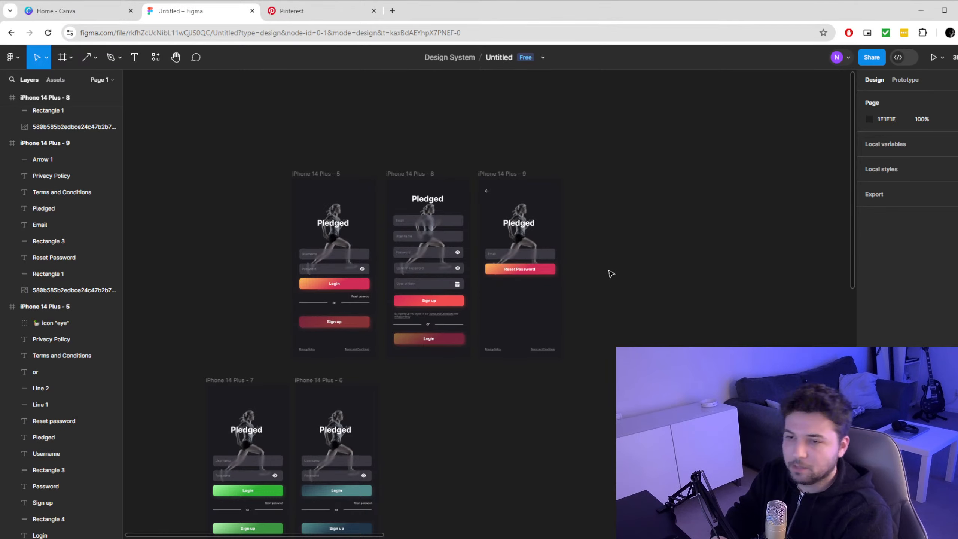
{"action": "scroll", "coordinate": [574, 261], "scroll_direction": "up", "scroll_amount": 2}
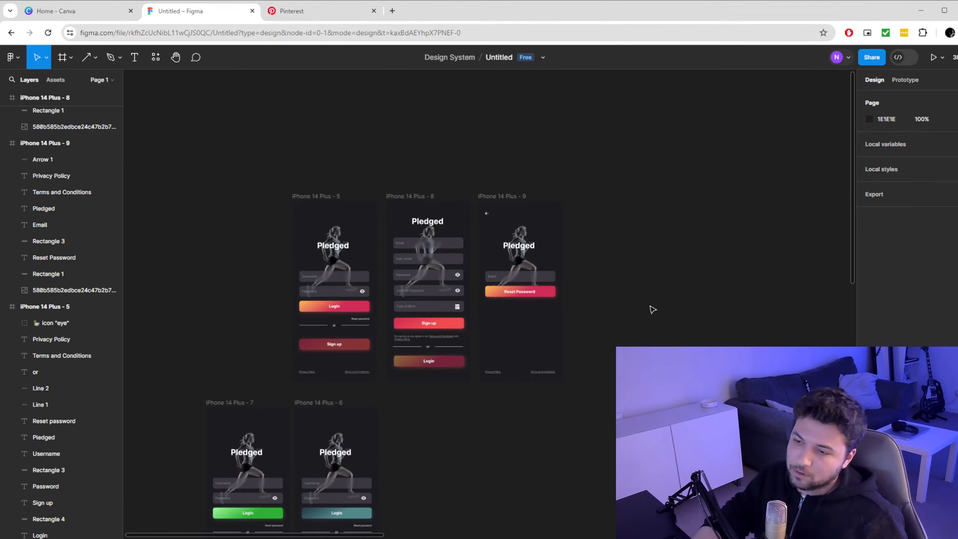
{"action": "scroll", "coordinate": [640, 310], "scroll_direction": "up", "scroll_amount": 2}
{"action": "scroll", "coordinate": [640, 310], "scroll_direction": "down", "scroll_amount": 1}
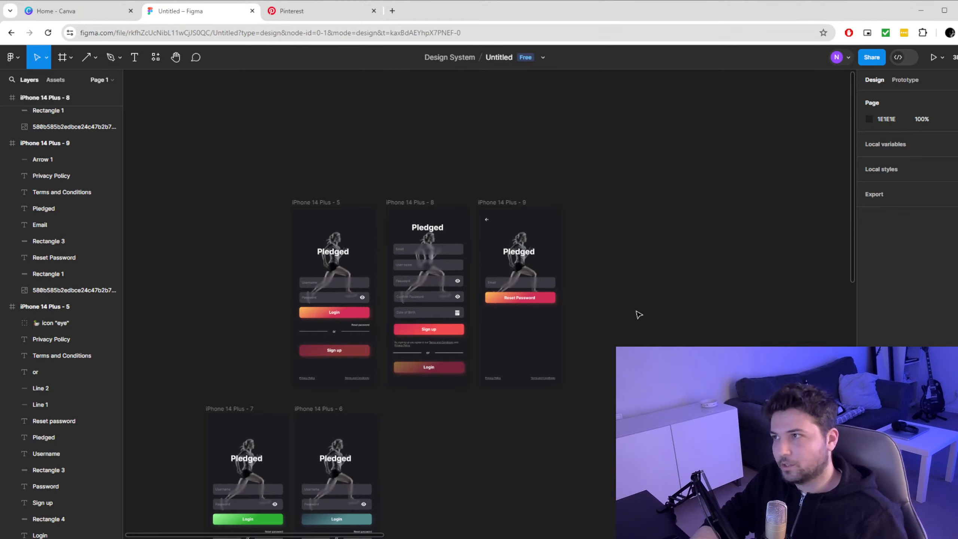
{"action": "scroll", "coordinate": [639, 314], "scroll_direction": "down", "scroll_amount": 1}
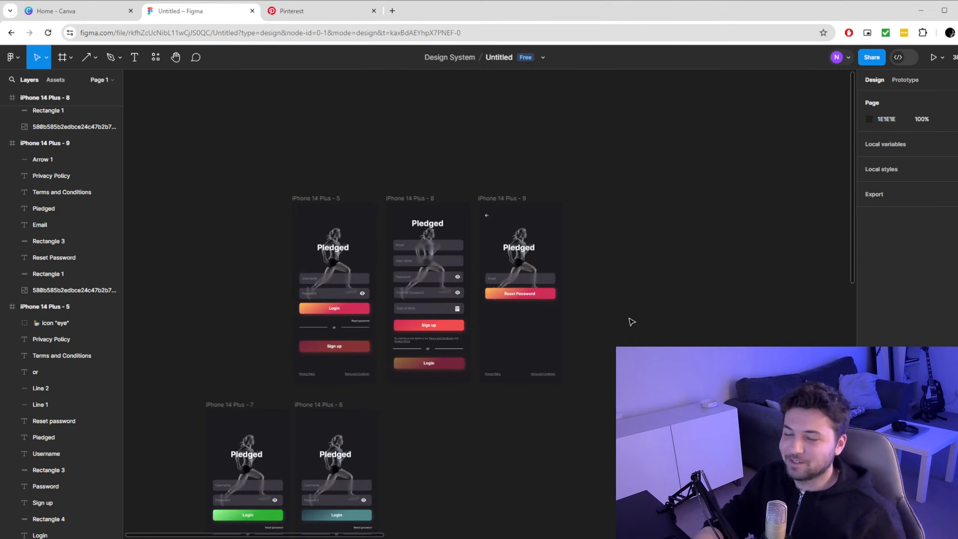
{"action": "scroll", "coordinate": [582, 314], "scroll_direction": "down", "scroll_amount": 1}
Examine the original app screenshots, focusing on the fields and submit button of the Change Password screen
{"action": "scroll", "coordinate": [592, 355], "scroll_direction": "right", "scroll_amount": 15}
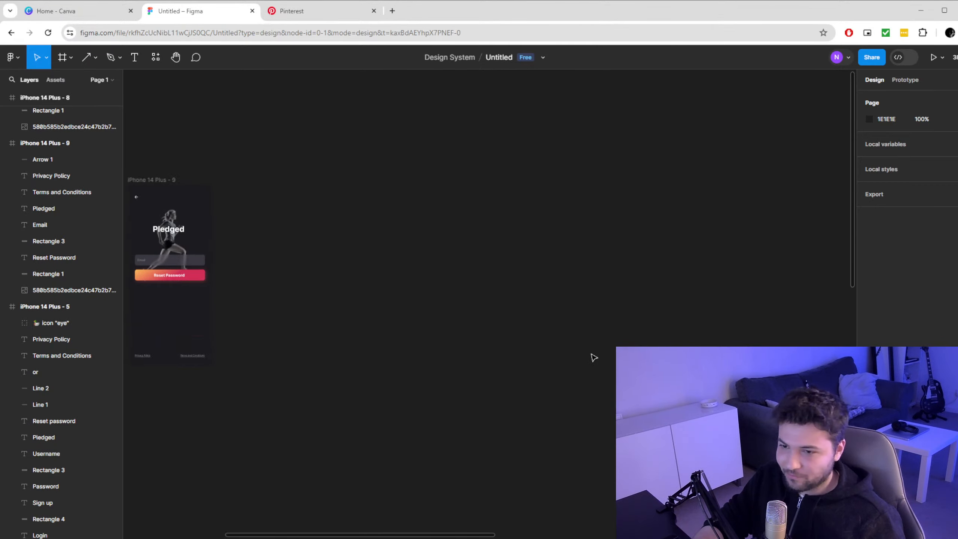
{"action": "scroll", "coordinate": [527, 366], "scroll_direction": "down", "scroll_amount": 10}
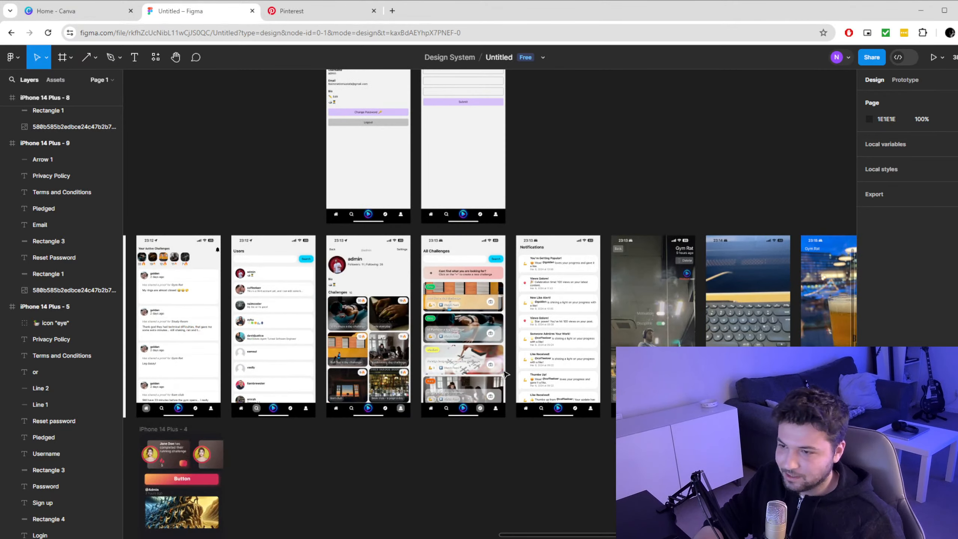
{"action": "scroll", "coordinate": [514, 368], "scroll_direction": "up", "scroll_amount": 2}
{"action": "scroll", "coordinate": [504, 370], "scroll_direction": "down", "scroll_amount": 5}
{"action": "scroll", "coordinate": [504, 370], "scroll_direction": "right", "scroll_amount": 5}
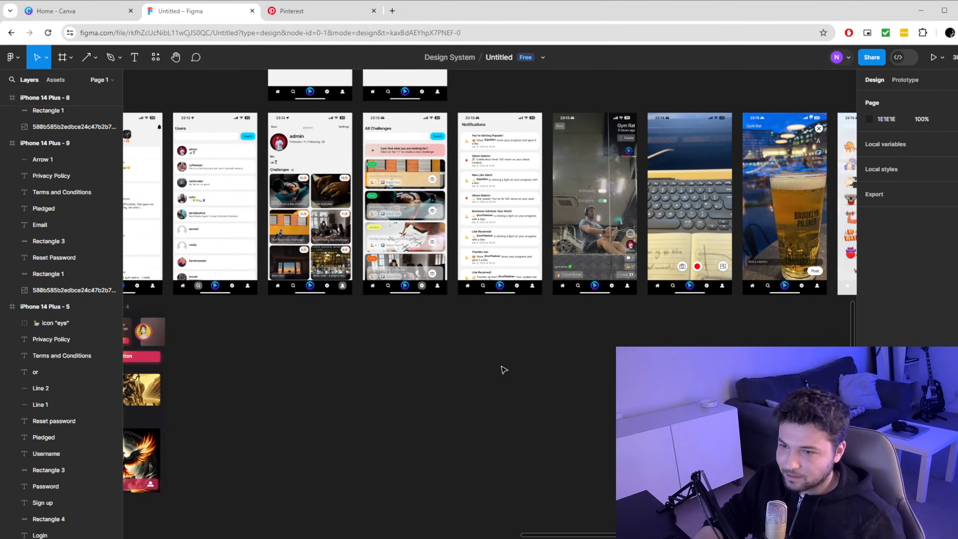
{"action": "scroll", "coordinate": [498, 369], "scroll_direction": "down", "scroll_amount": 2}
{"action": "scroll", "coordinate": [438, 354], "scroll_direction": "up", "scroll_amount": 3}
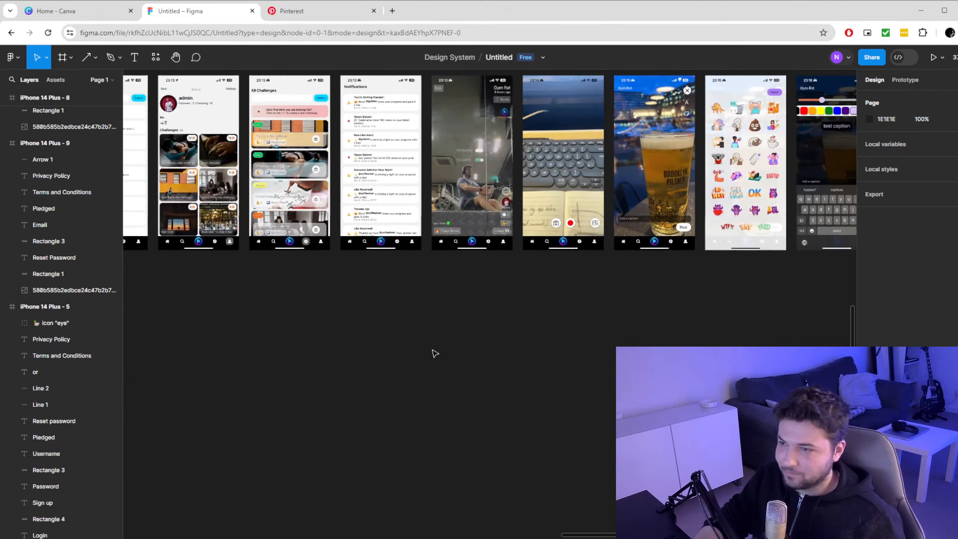
{"action": "scroll", "coordinate": [355, 251], "scroll_direction": "up", "scroll_amount": 5}
{"action": "scroll", "coordinate": [354, 251], "scroll_direction": "up", "scroll_amount": 2}
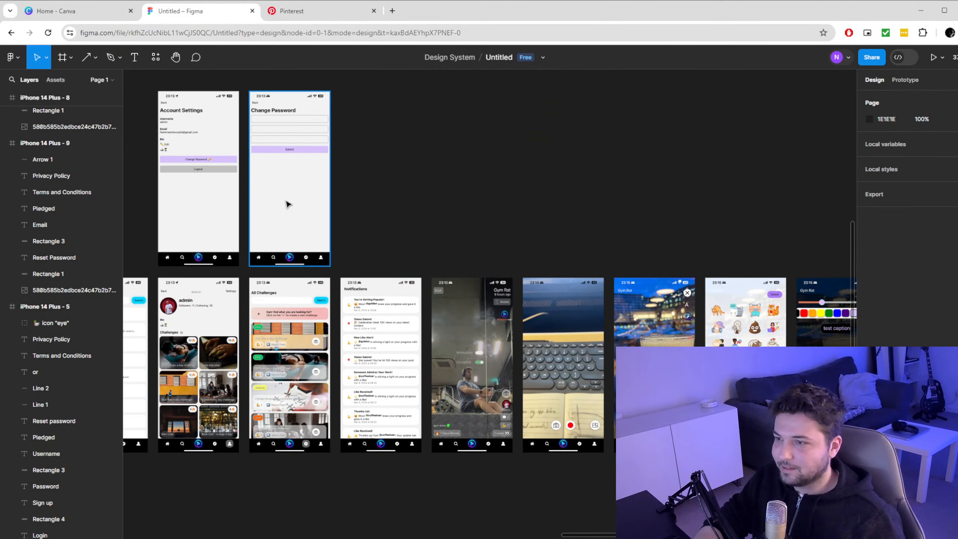
{"action": "scroll", "coordinate": [328, 167], "scroll_direction": "up", "scroll_amount": 4}
{"action": "scroll", "coordinate": [329, 168], "scroll_direction": "up", "scroll_amount": 2}
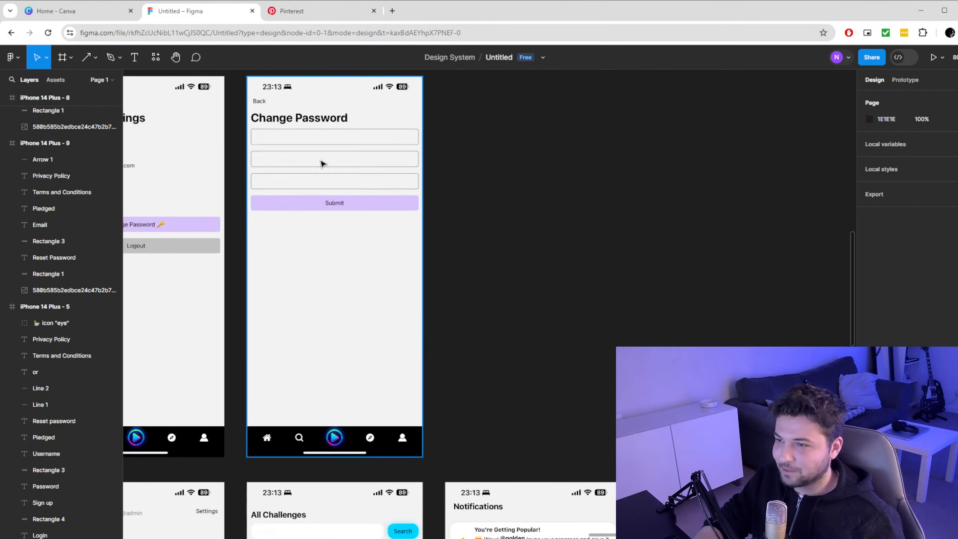
{"action": "scroll", "coordinate": [320, 163], "scroll_direction": "up", "scroll_amount": 1}
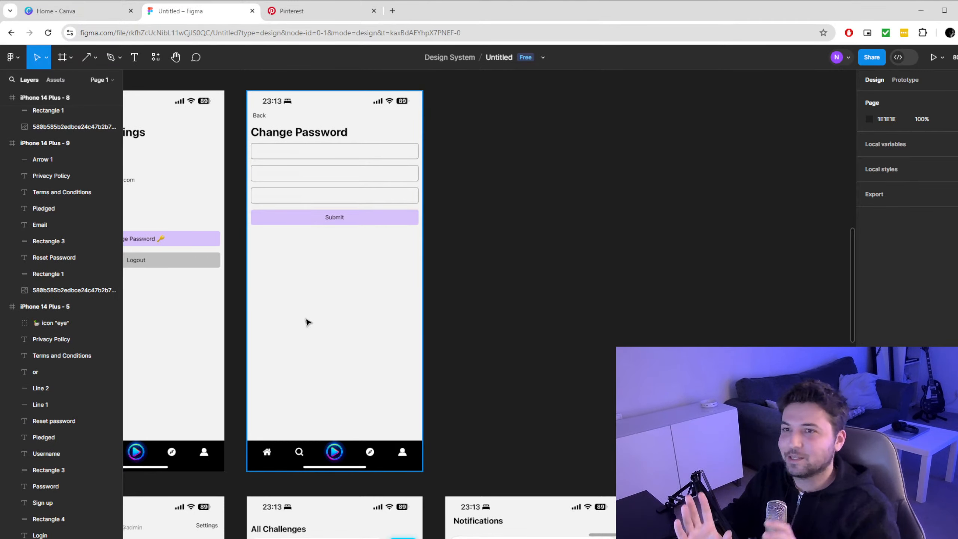
Examine the original All Challenges and Notifications screenshots along with the neighbouring profile and account screens
{"action": "scroll", "coordinate": [458, 229], "scroll_direction": "down", "scroll_amount": 5}
{"action": "scroll", "coordinate": [458, 229], "scroll_direction": "down", "scroll_amount": 2}
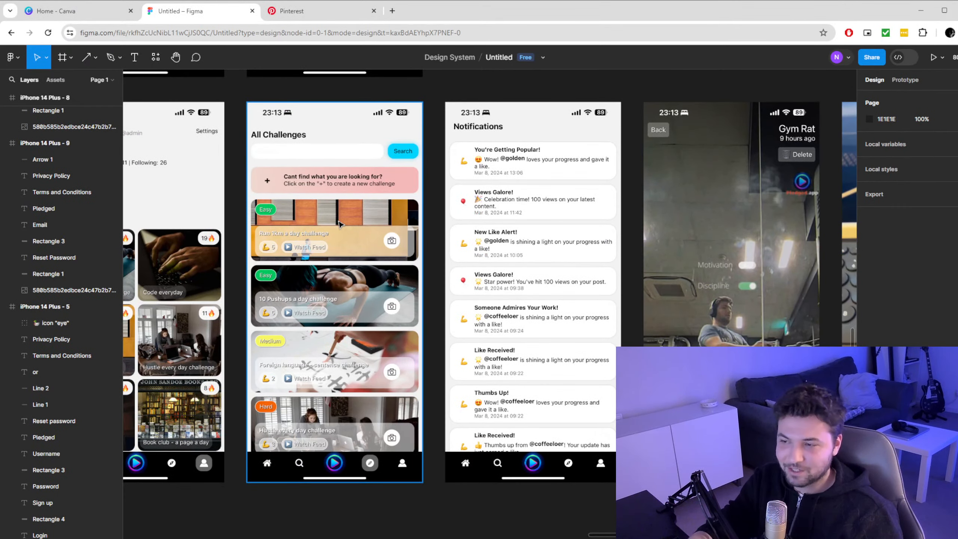
{"action": "scroll", "coordinate": [339, 223], "scroll_direction": "down", "scroll_amount": 1}
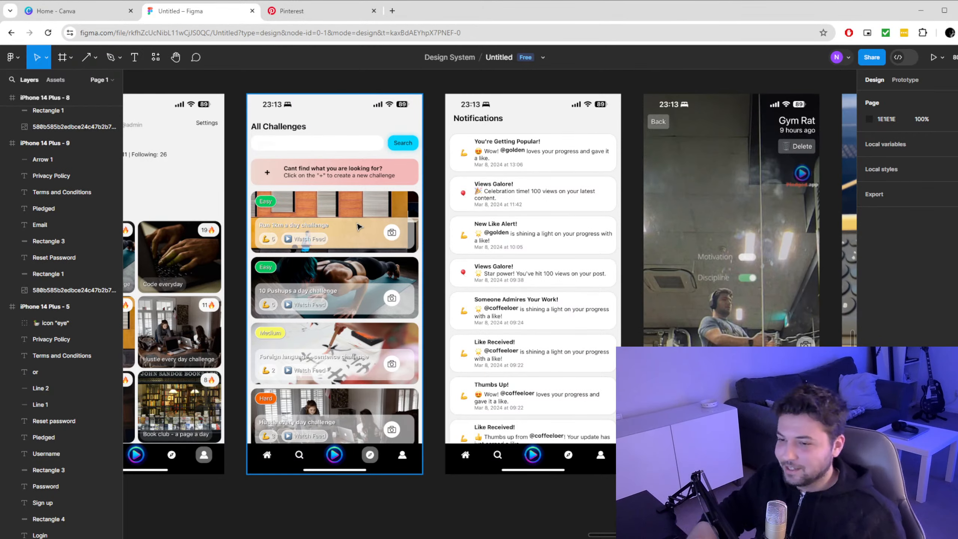
{"action": "scroll", "coordinate": [361, 227], "scroll_direction": "down", "scroll_amount": 6}
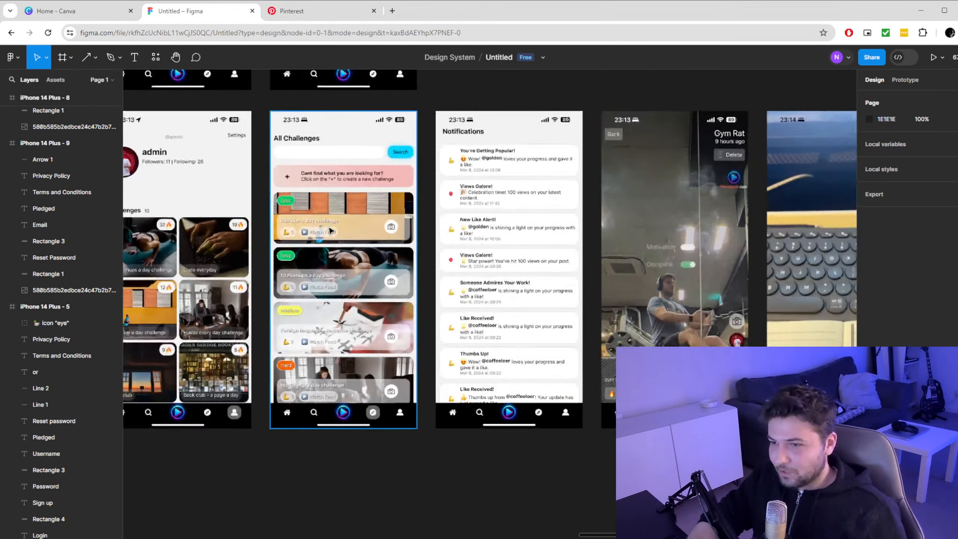
{"action": "scroll", "coordinate": [341, 242], "scroll_direction": "up", "scroll_amount": 8}
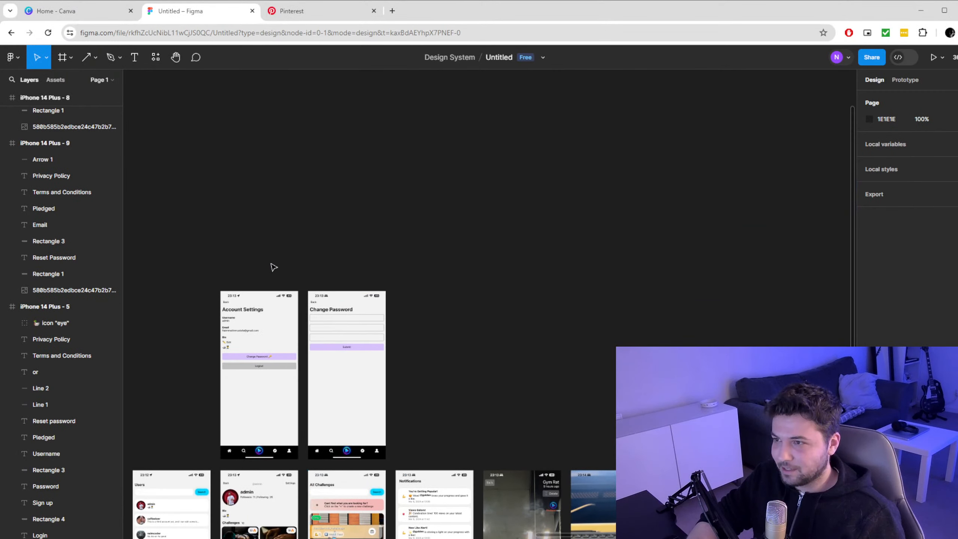
Return to the redesigned frames and compare the reset-password layout with the login and sign-up frames
{"action": "scroll", "coordinate": [259, 267], "scroll_direction": "left", "scroll_amount": 10}
{"action": "scroll", "coordinate": [240, 296], "scroll_direction": "up", "scroll_amount": 8}
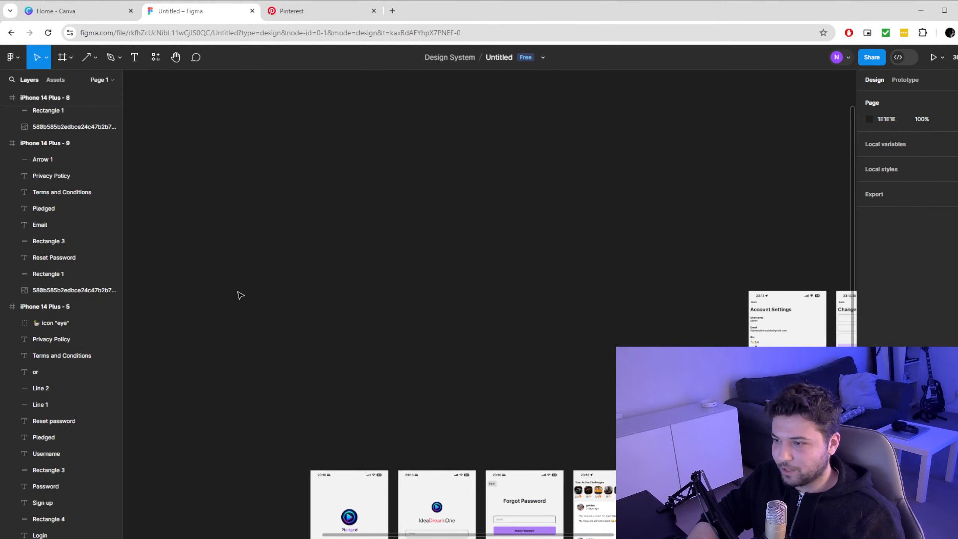
{"action": "scroll", "coordinate": [238, 301], "scroll_direction": "left", "scroll_amount": 10}
{"action": "scroll", "coordinate": [332, 265], "scroll_direction": "up", "scroll_amount": 5}
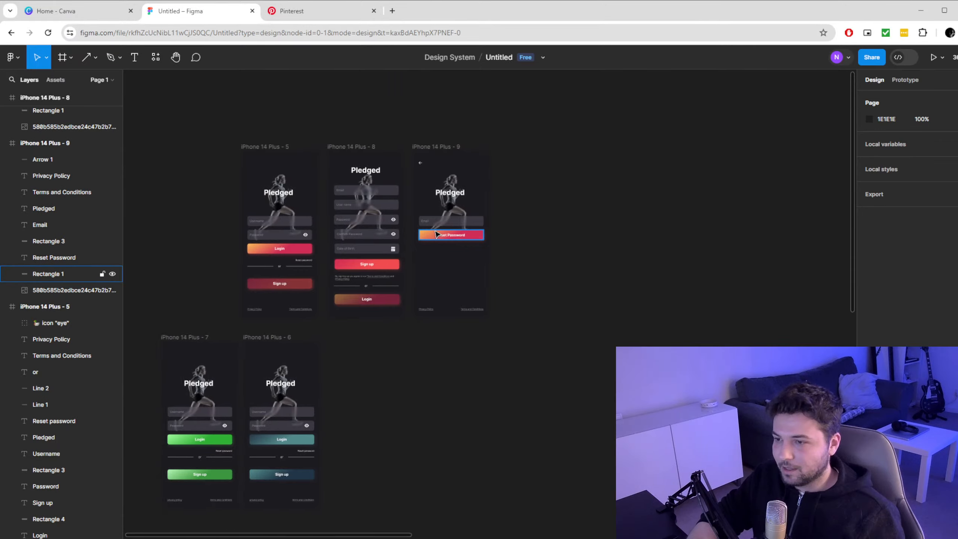
{"action": "scroll", "coordinate": [547, 227], "scroll_direction": "up", "scroll_amount": 6}
{"action": "scroll", "coordinate": [306, 272], "scroll_direction": "down", "scroll_amount": 3}
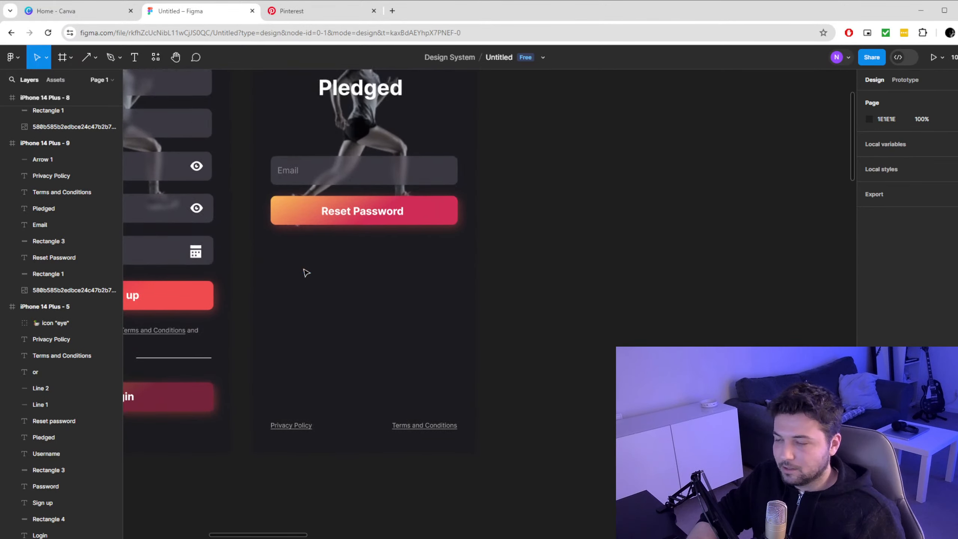
{"action": "scroll", "coordinate": [306, 248], "scroll_direction": "down", "scroll_amount": 3}
{"action": "scroll", "coordinate": [298, 242], "scroll_direction": "down", "scroll_amount": 8}
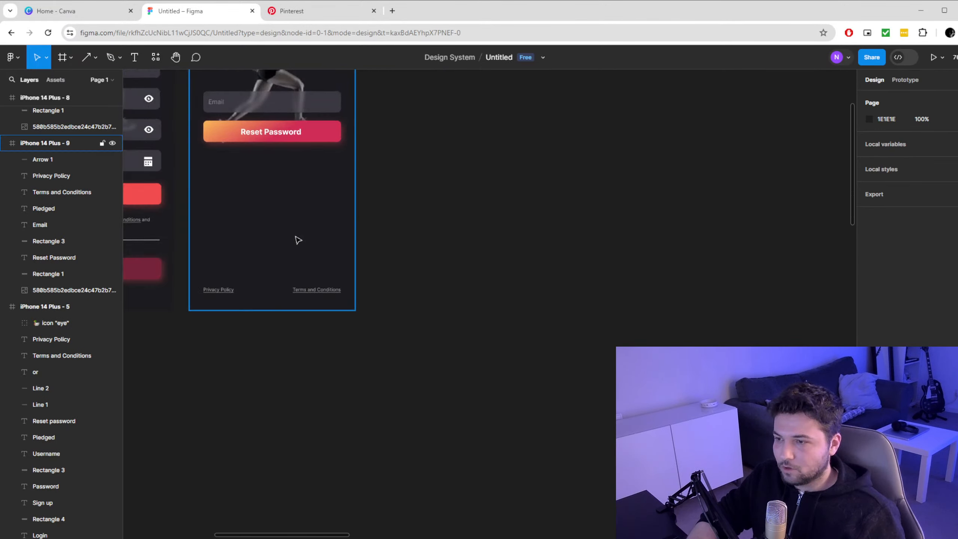
{"action": "scroll", "coordinate": [416, 310], "scroll_direction": "left", "scroll_amount": 10}
{"action": "scroll", "coordinate": [345, 274], "scroll_direction": "left", "scroll_amount": 10}
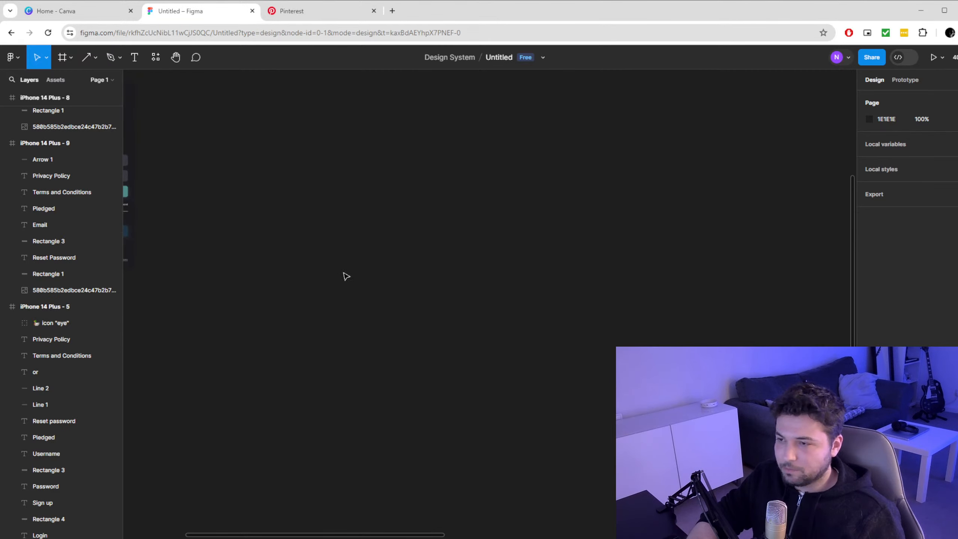
{"action": "scroll", "coordinate": [235, 341], "scroll_direction": "left", "scroll_amount": 10}
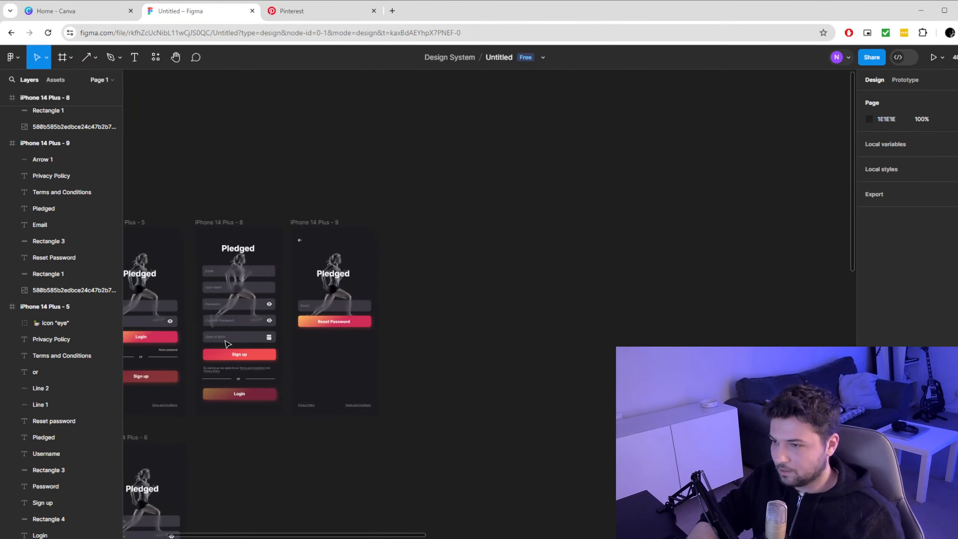
{"action": "scroll", "coordinate": [444, 346], "scroll_direction": "up", "scroll_amount": 5}
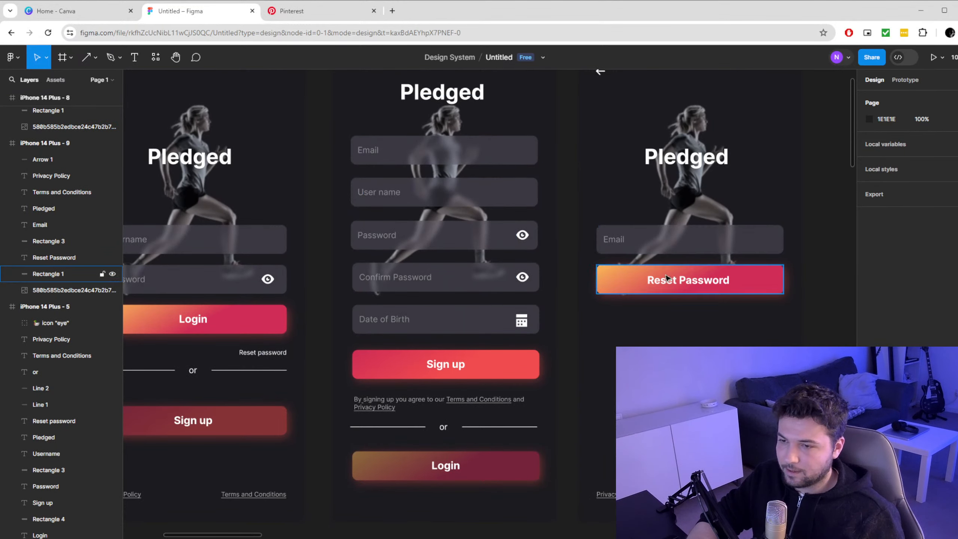
{"action": "scroll", "coordinate": [589, 180], "scroll_direction": "up", "scroll_amount": 3}
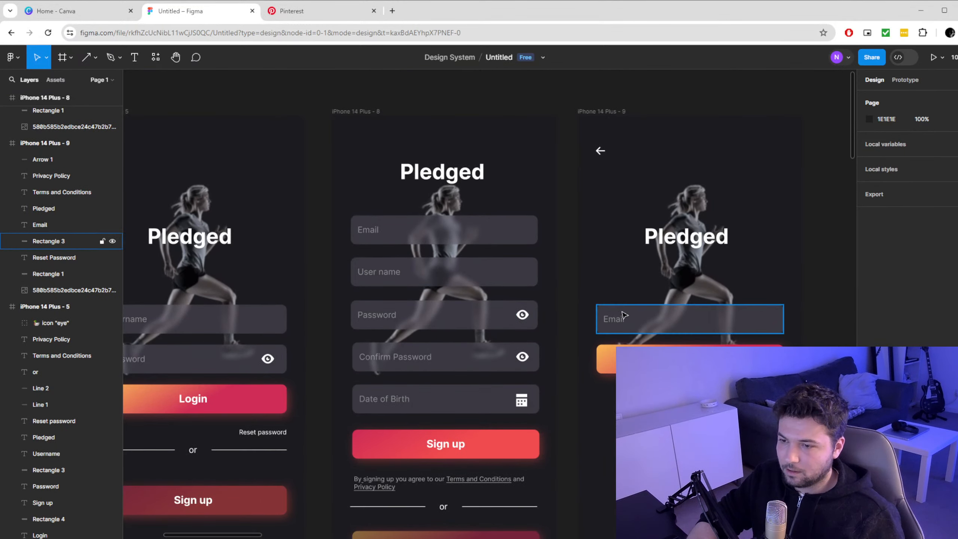
{"action": "scroll", "coordinate": [690, 332], "scroll_direction": "down", "scroll_amount": 5, "text": "ctrl"}
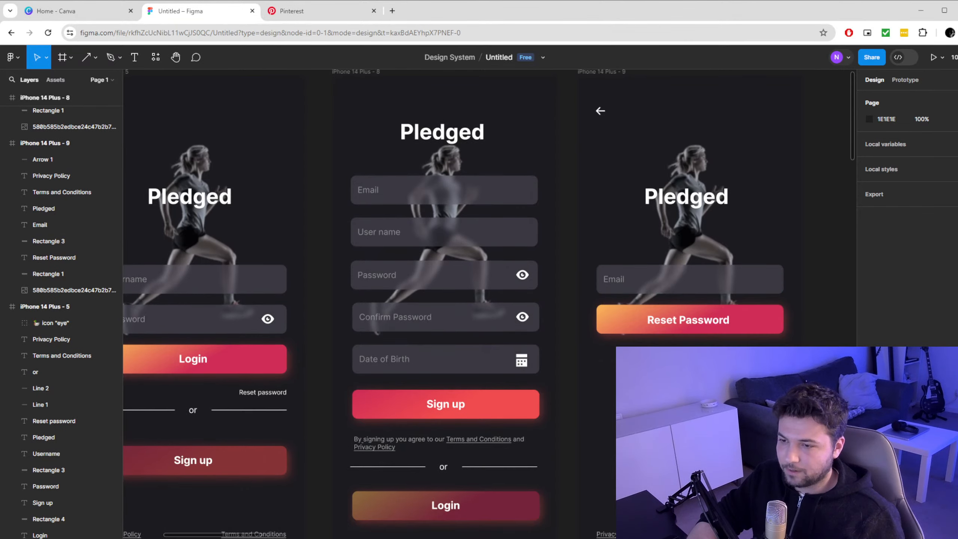
{"action": "scroll", "coordinate": [672, 359], "scroll_direction": "down", "scroll_amount": 3, "text": "ctrl"}
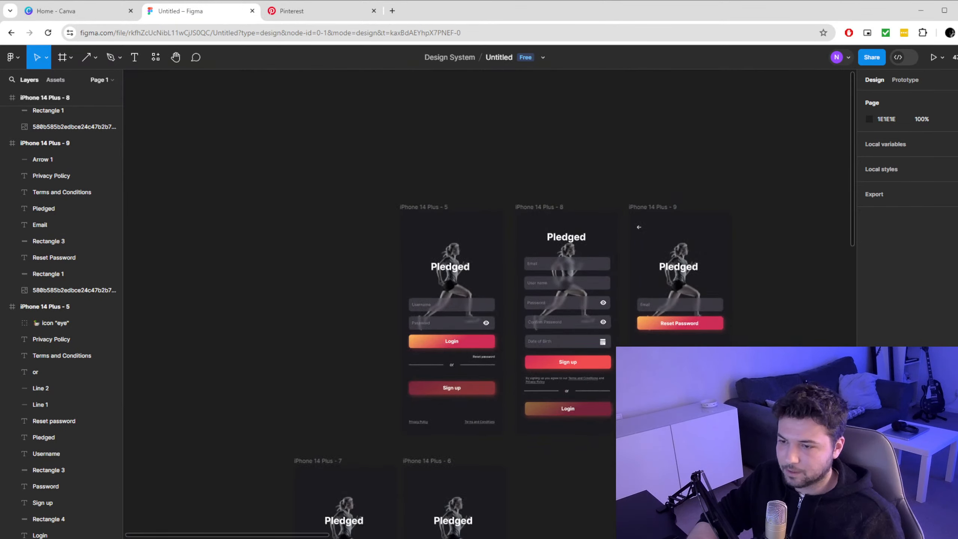
Duplicate the reset-password frame iPhone 14 Plus - 9 to create a copy beside it
{"action": "scroll", "coordinate": [452, 321], "scroll_direction": "right", "scroll_amount": 5}
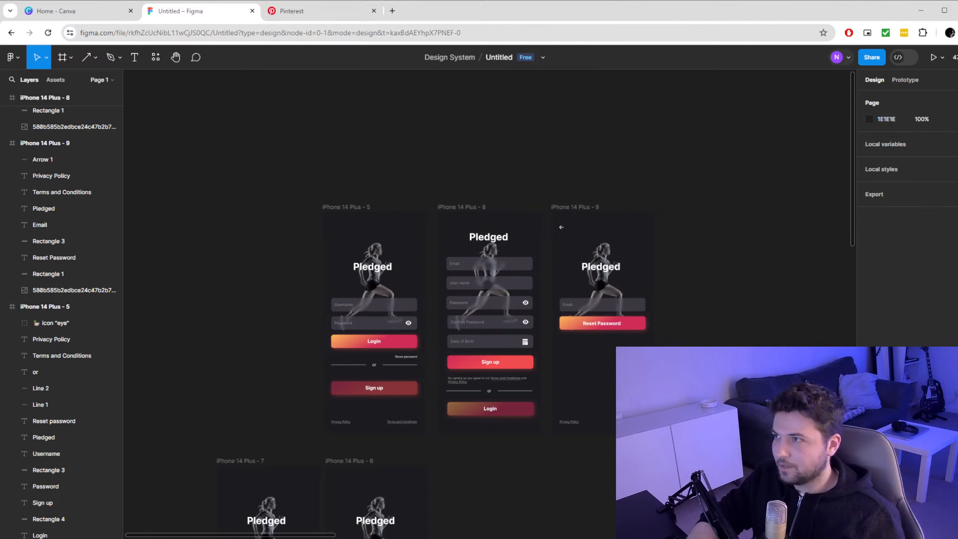
{"action": "scroll", "coordinate": [490, 321], "scroll_direction": "right", "scroll_amount": 1}
{"action": "scroll", "coordinate": [489, 321], "scroll_direction": "up", "scroll_amount": 1}
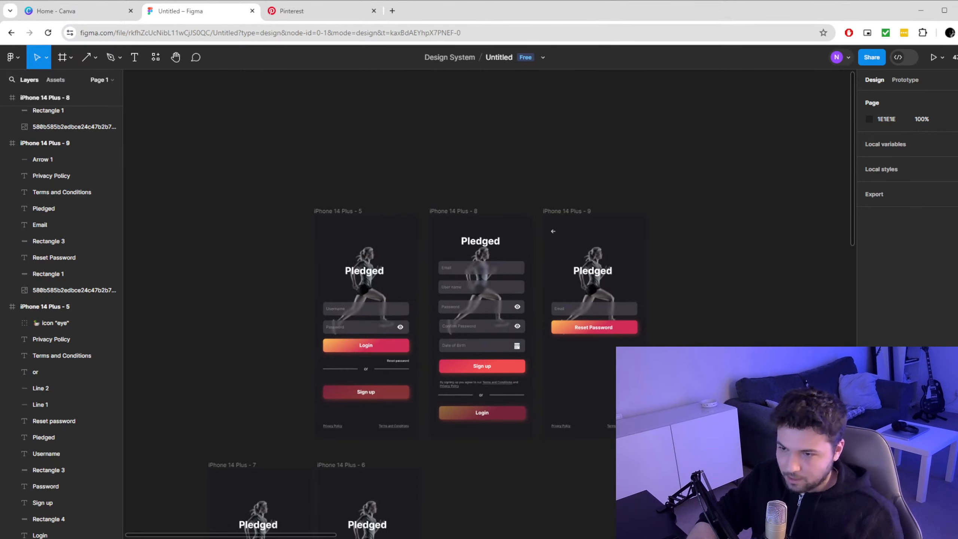
{"action": "left_click_drag", "start_coordinate": [695, 476], "coordinate": [540, 188]}
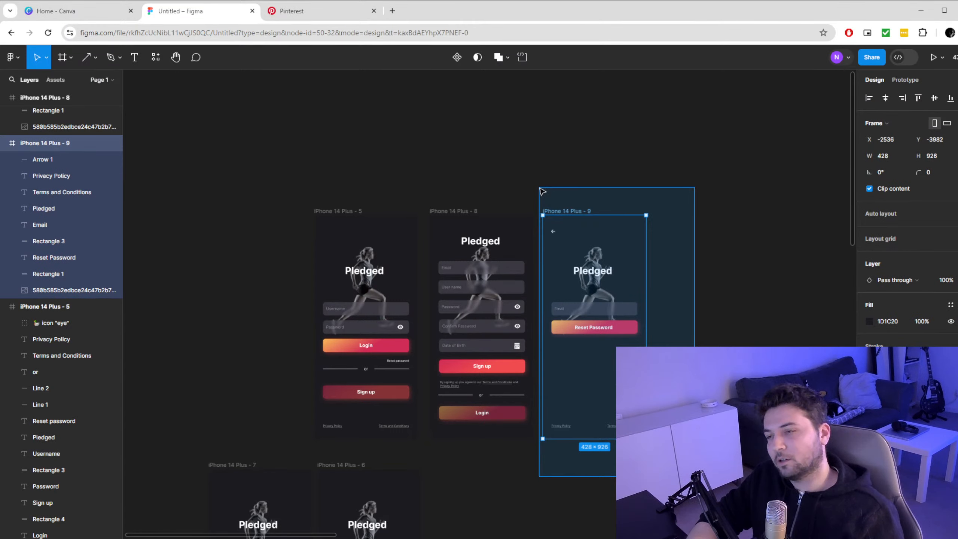
{"action": "left_click_drag", "start_coordinate": [542, 191], "coordinate": [542, 193]}
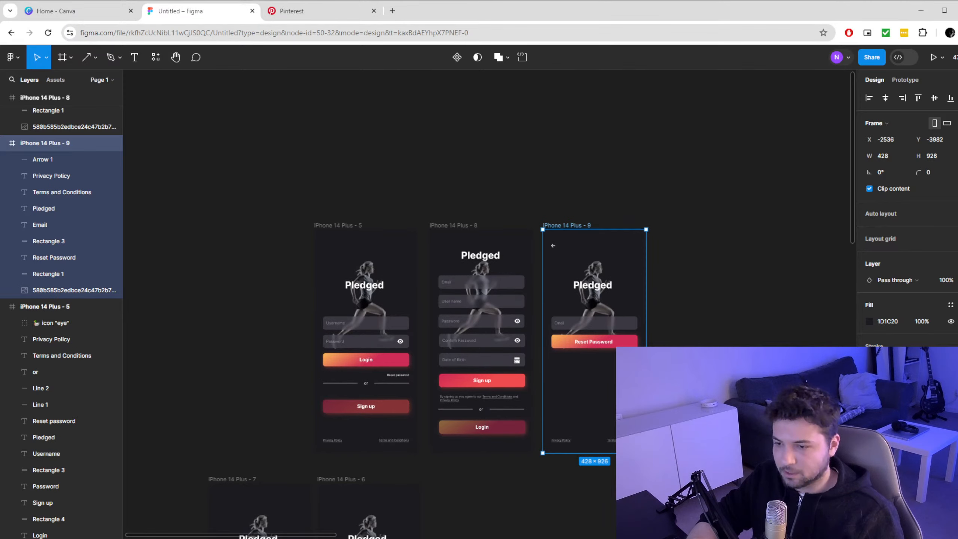
{"action": "scroll", "coordinate": [641, 328], "scroll_direction": "up", "scroll_amount": 5}
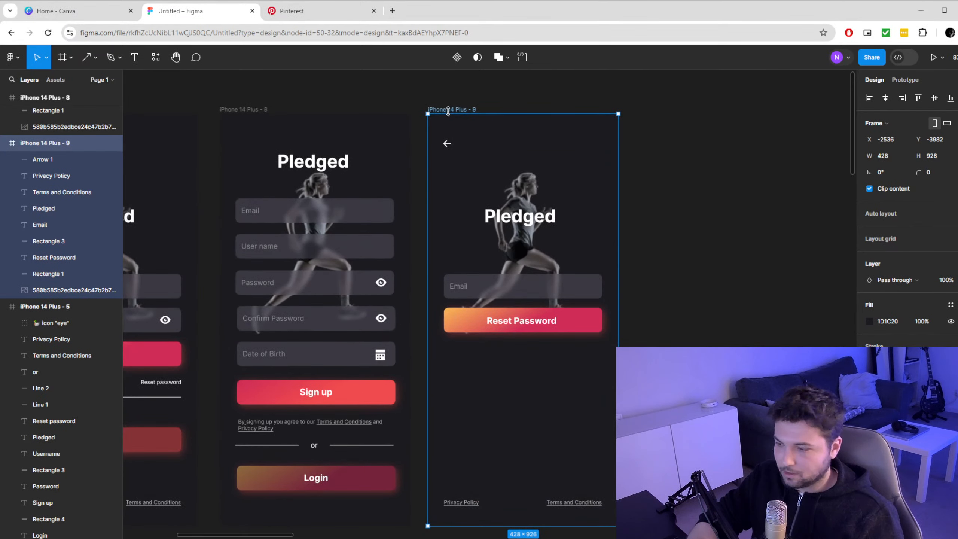
{"action": "key", "text": "ctrl+d"}
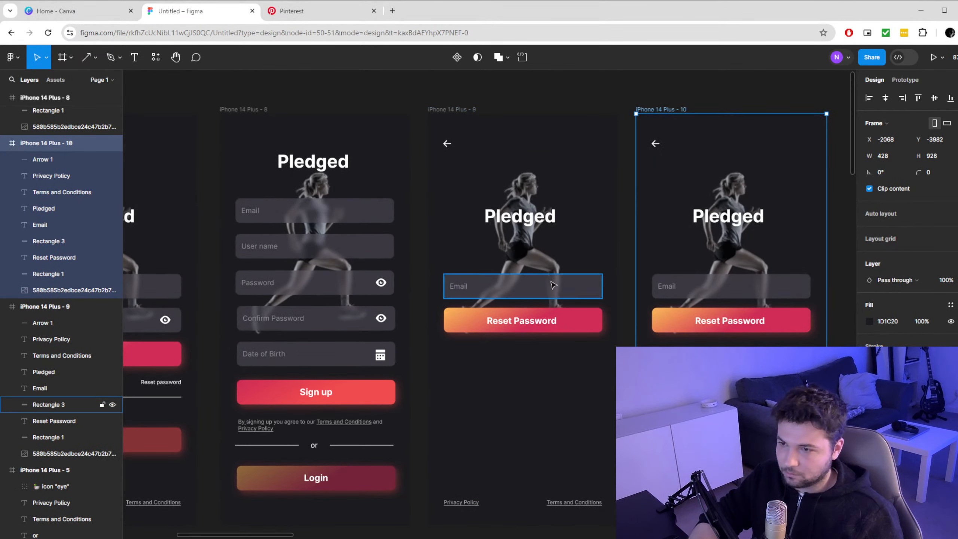
Replace the Email placeholder in the iPhone 14 Plus - 9 frame with "OTP"
{"action": "left_click", "coordinate": [479, 292]}
{"action": "double_click", "coordinate": [480, 294]}
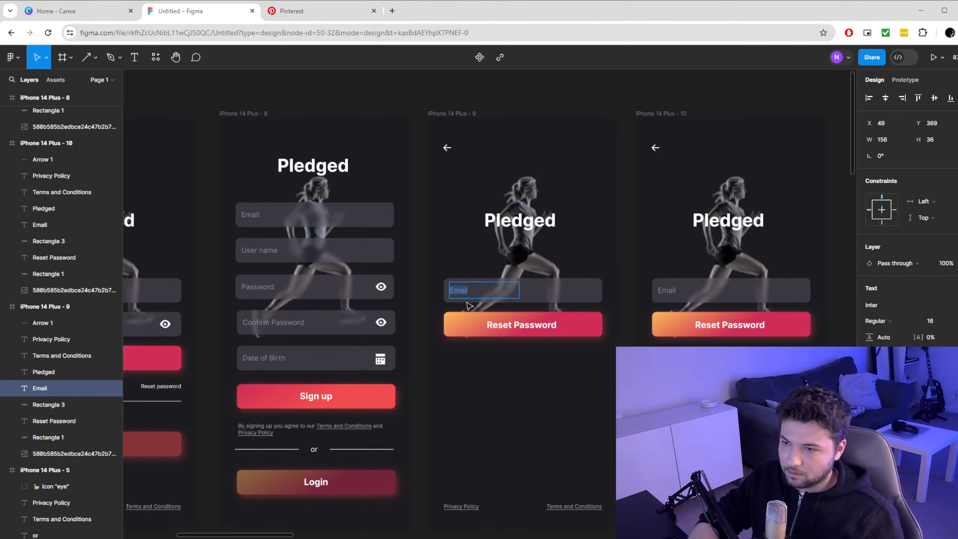
{"action": "scroll", "coordinate": [484, 297], "scroll_direction": "up", "scroll_amount": 3}
{"action": "scroll", "coordinate": [574, 408], "scroll_direction": "up", "scroll_amount": 5}
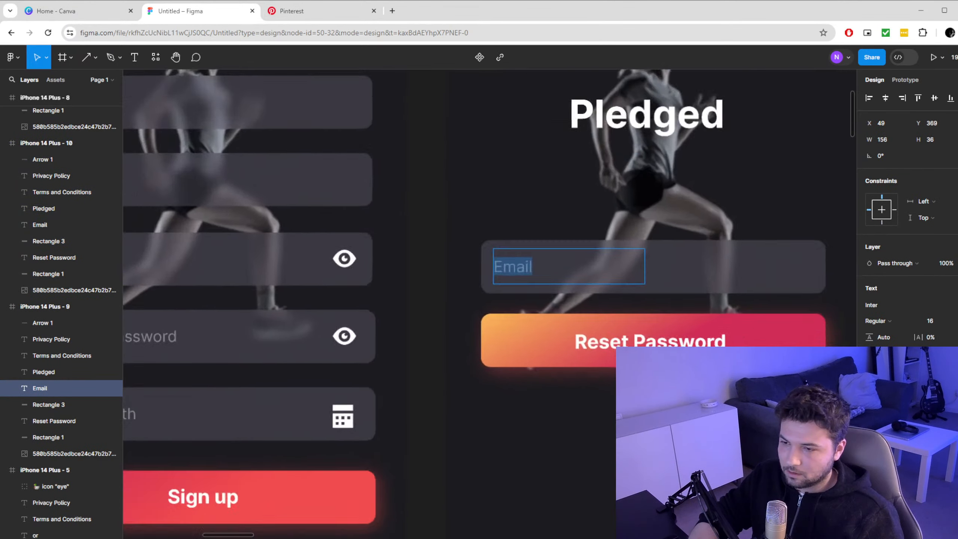
{"action": "type", "text": "OTP"}
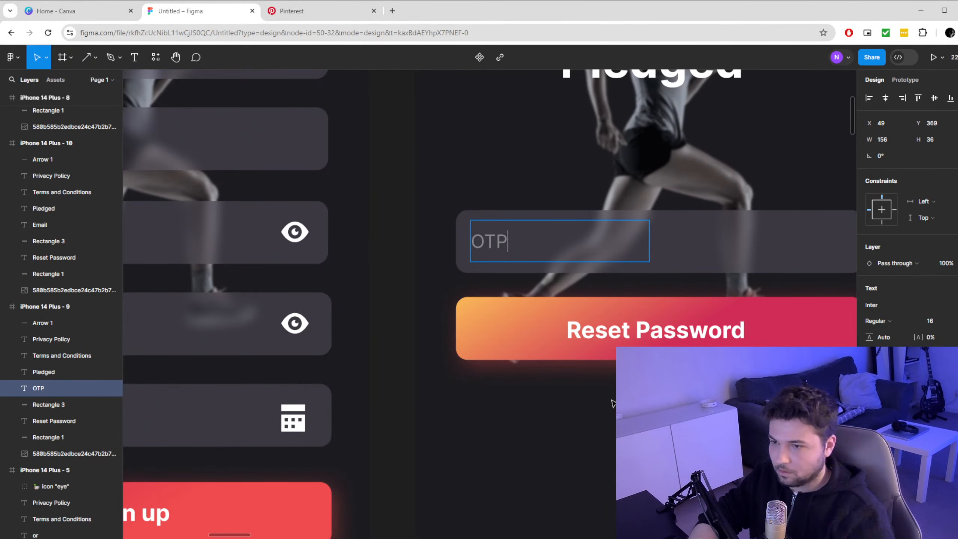
Change the button label below the OTP field from "Reset Password" to "Validate"
{"action": "left_click", "coordinate": [611, 330]}
{"action": "double_click", "coordinate": [611, 330]}
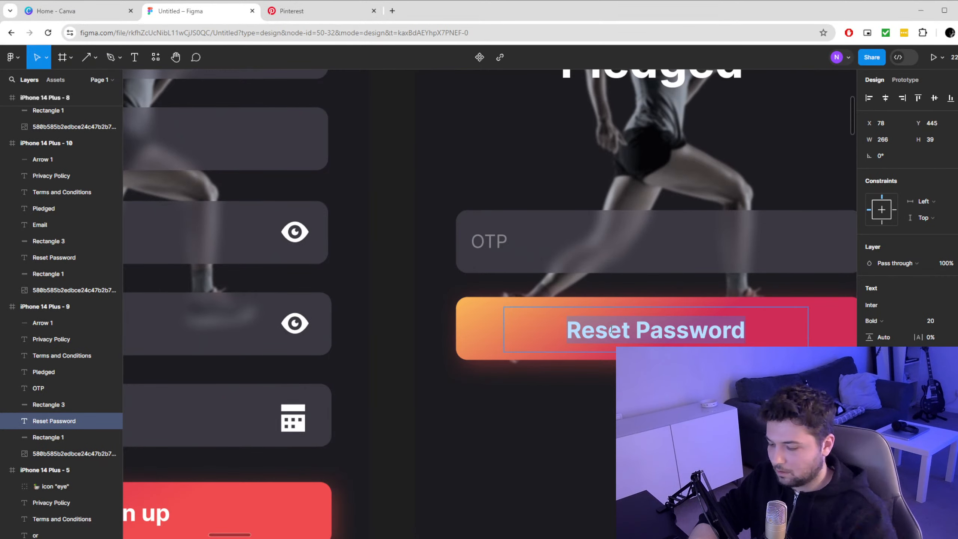
{"action": "type", "text": "Valid"}
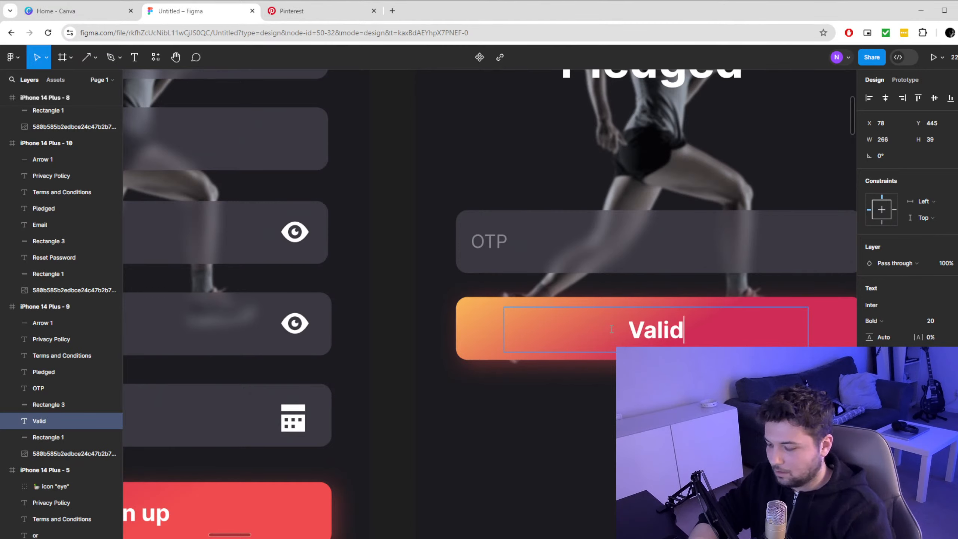
{"action": "type", "text": "ate your"}
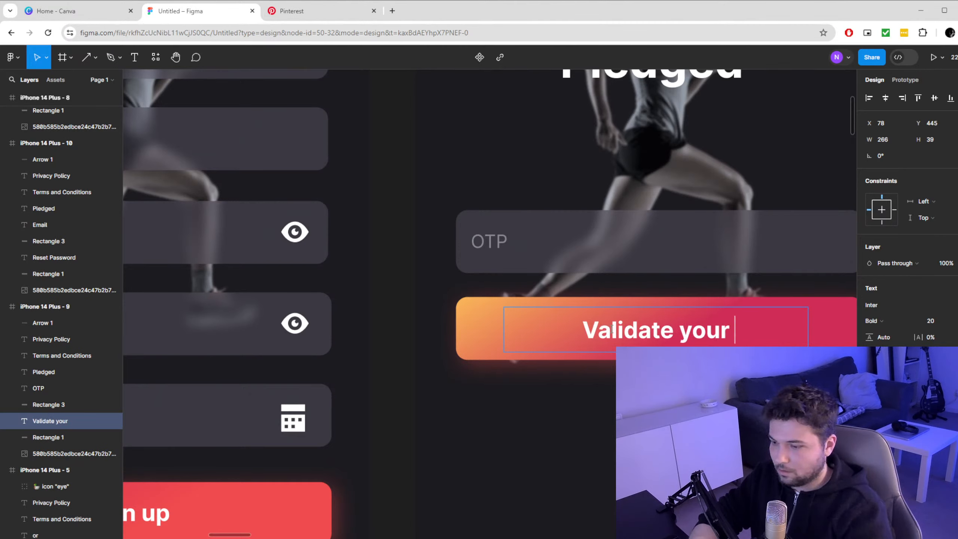
{"action": "type", "text": " accoutn"}
{"action": "key", "text": "BackSpace"}
{"action": "key", "text": "BackSpace"}
{"action": "key", "text": "BackSpace"}
{"action": "key", "text": "BackSpace"}
{"action": "key", "text": "BackSpace"}
{"action": "key", "text": "BackSpace"}
{"action": "key", "text": "BackSpace"}
{"action": "key", "text": "BackSpace"}
{"action": "key", "text": "BackSpace"}
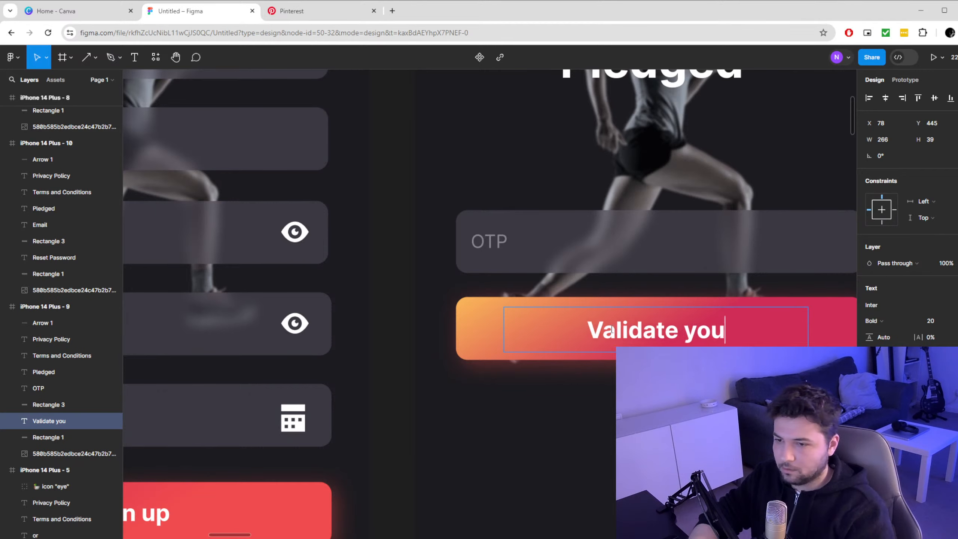
{"action": "key", "text": "BackSpace"}
{"action": "key", "text": "BackSpace"}
{"action": "key", "text": "BackSpace"}
{"action": "key", "text": "BackSpace"}
{"action": "key", "text": "Escape"}
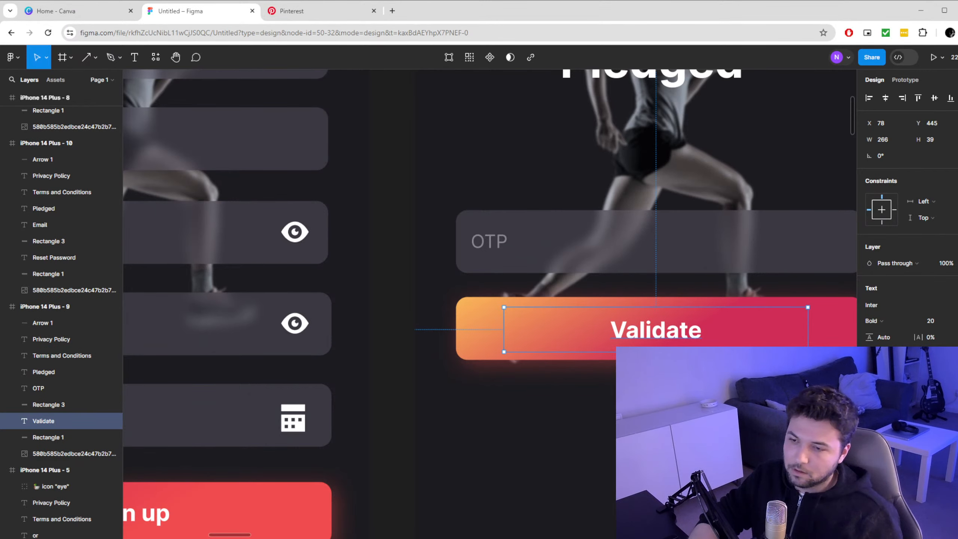
{"action": "key", "text": "Escape"}
Add a text box about 336 × 40 above the OTP field reading "We have sent you an email with a code"
{"action": "scroll", "coordinate": [670, 434], "scroll_direction": "down", "scroll_amount": 2, "text": "ctrl"}
{"action": "scroll", "coordinate": [669, 435], "scroll_direction": "up", "scroll_amount": 2}
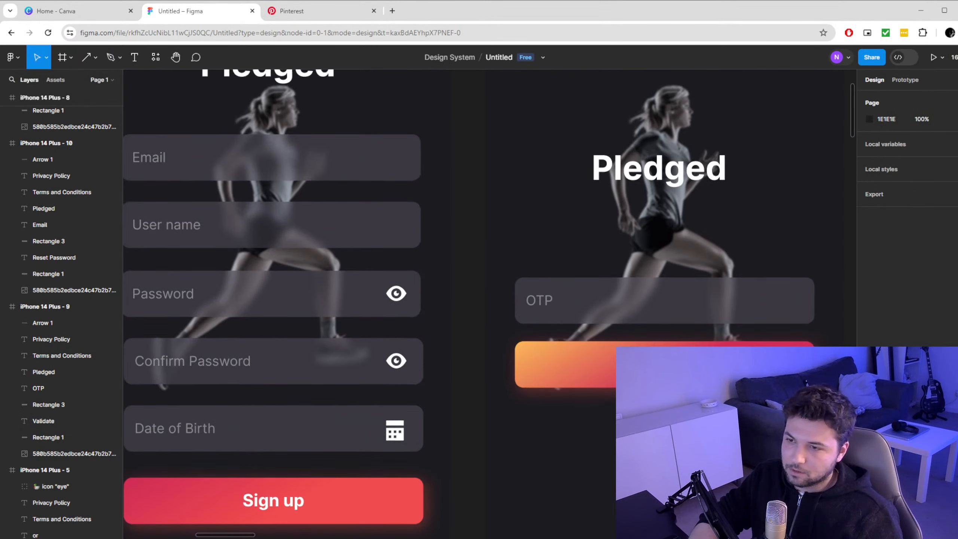
{"action": "scroll", "coordinate": [670, 435], "scroll_direction": "right", "scroll_amount": 4}
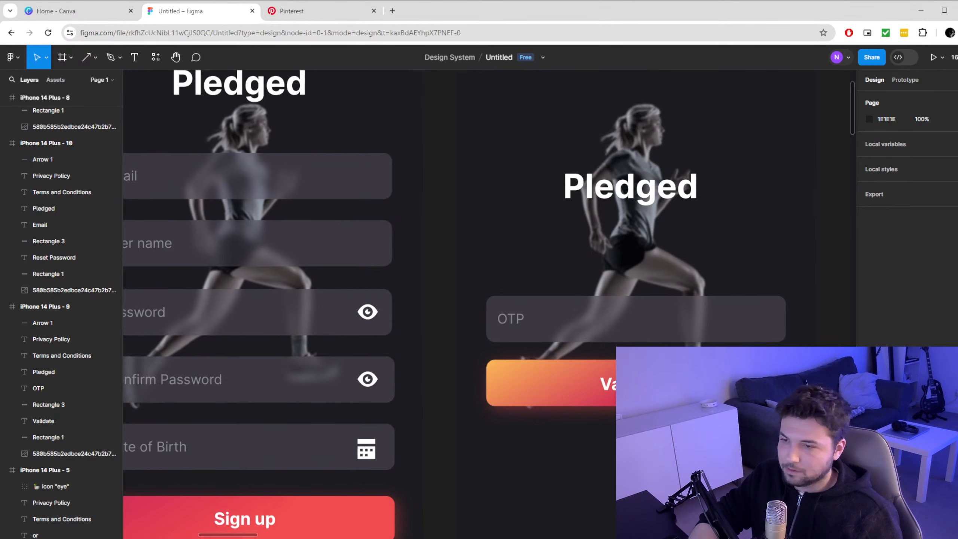
{"action": "scroll", "coordinate": [435, 257], "scroll_direction": "right", "scroll_amount": 2}
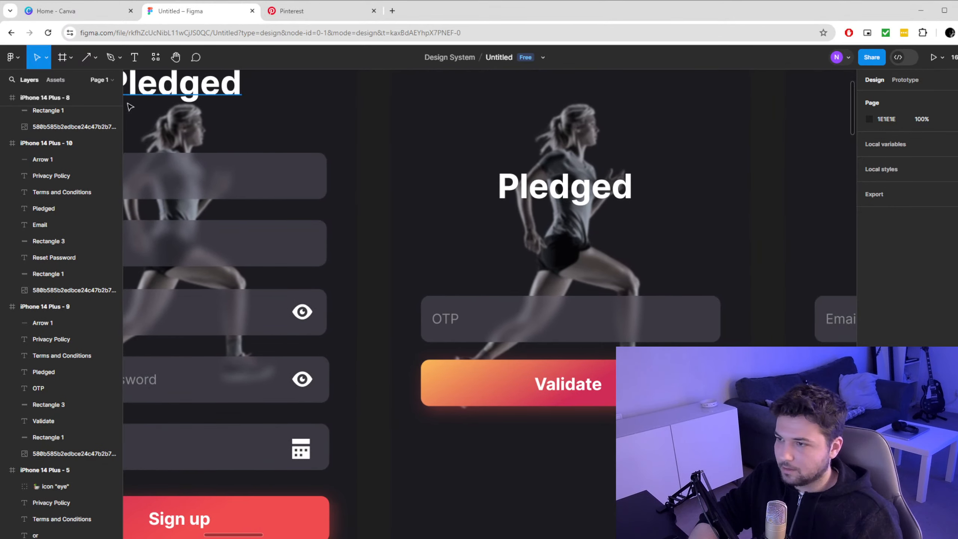
{"action": "key", "text": "t"}
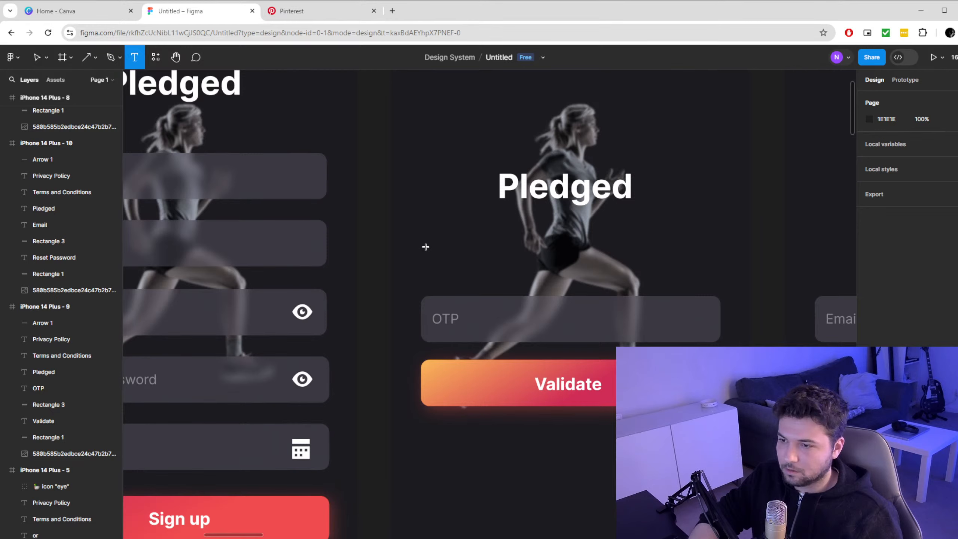
{"action": "left_click_drag", "start_coordinate": [425, 247], "coordinate": [711, 280]}
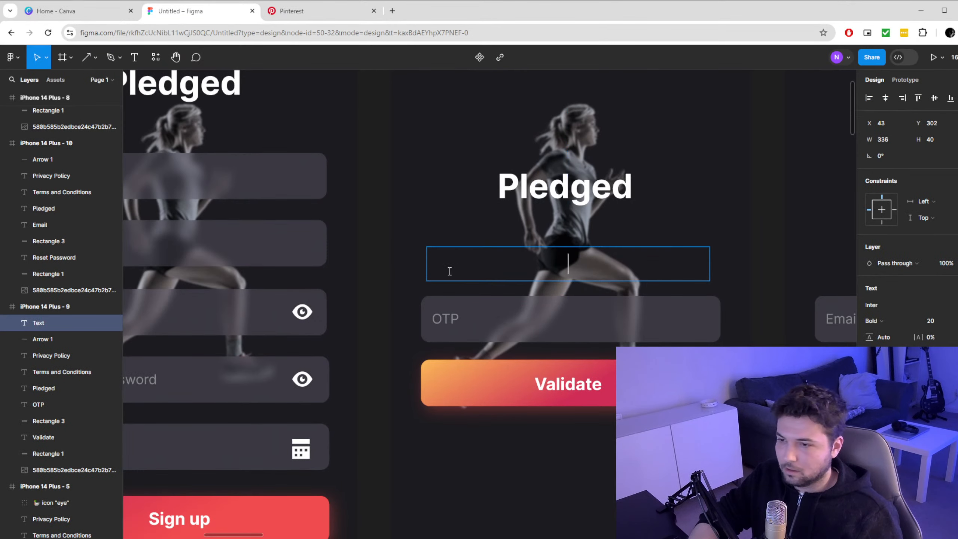
{"action": "type", "text": "We ha"}
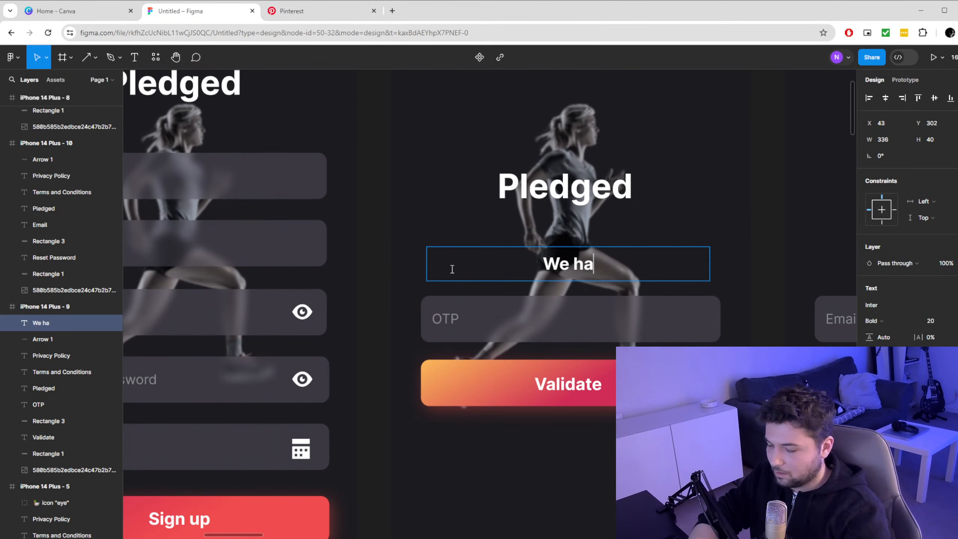
{"action": "type", "text": "ve sent you an "}
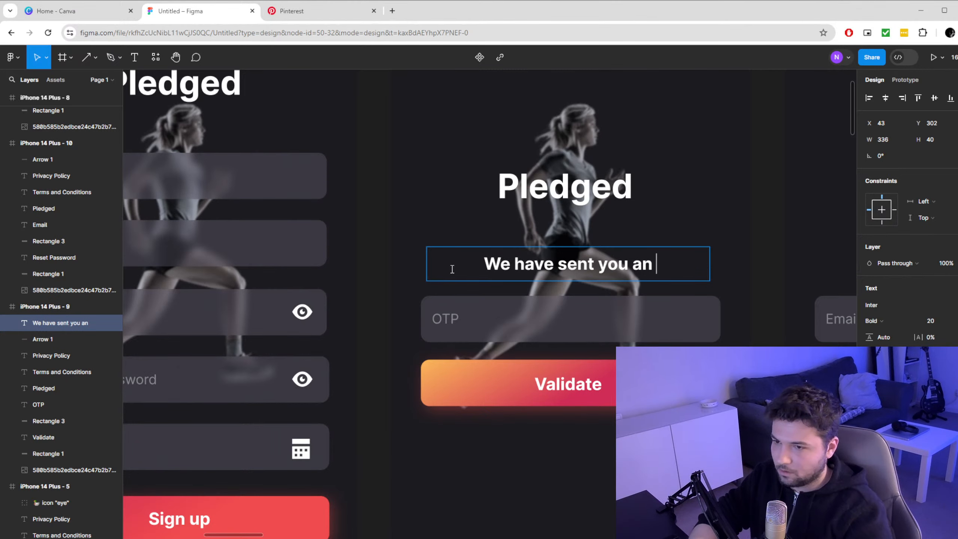
{"action": "type", "text": "email wih"}
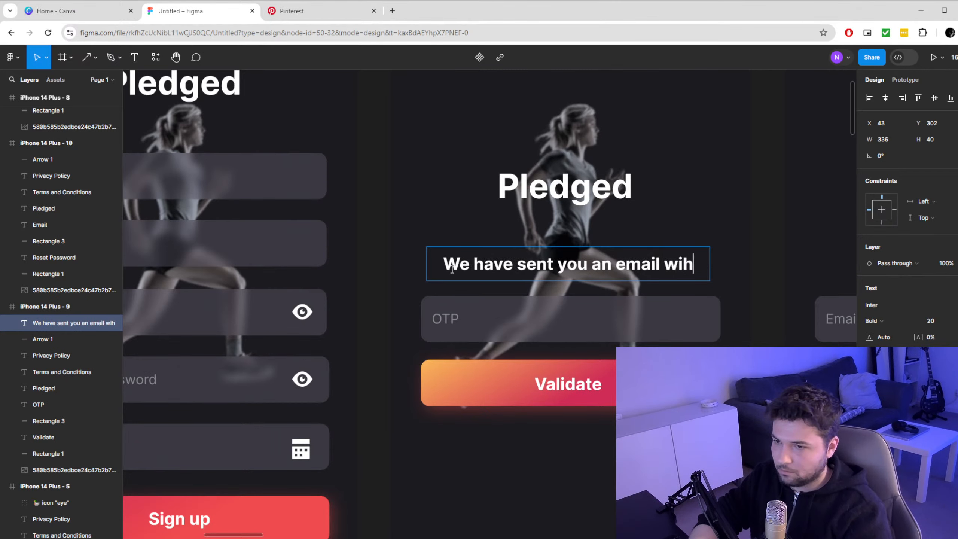
{"action": "key", "text": "BackSpace"}
{"action": "type", "text": "th a co"}
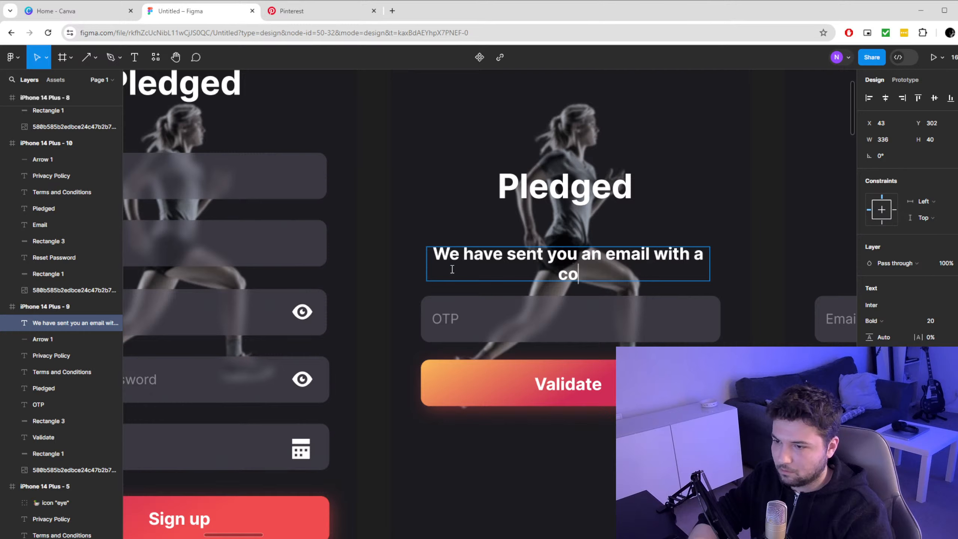
{"action": "type", "text": "de,"}
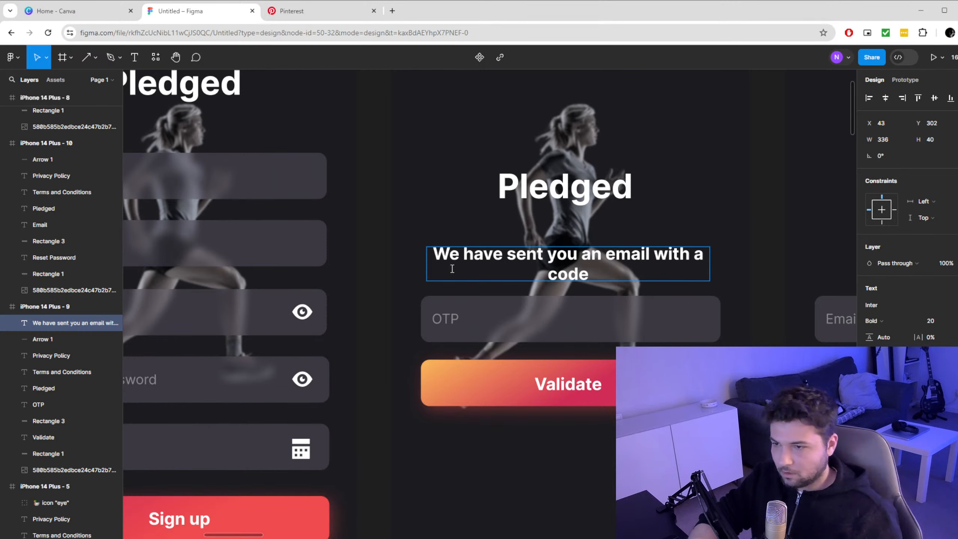
{"action": "key", "text": "Escape"}
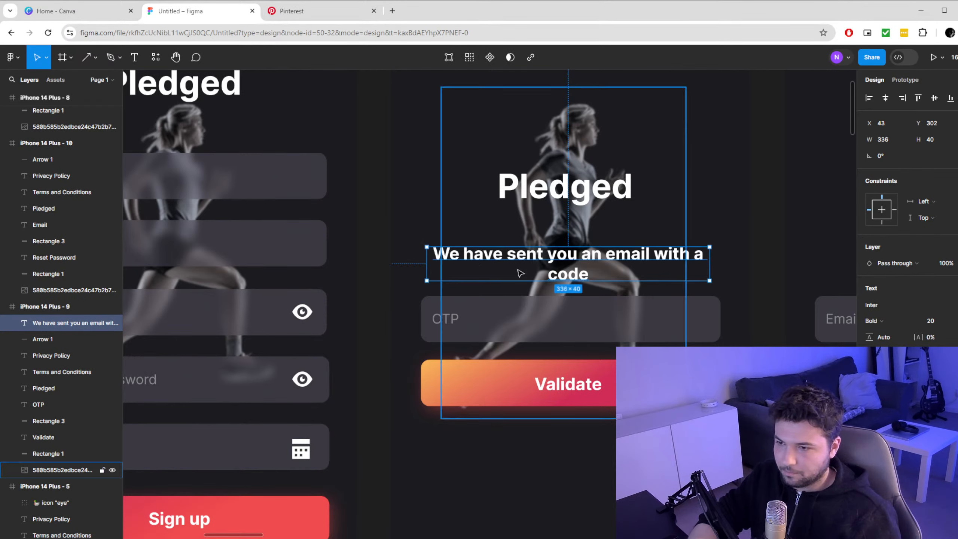
Move the email-code message below the Validate button, to about X 46, Y 527
{"action": "left_click_drag", "start_coordinate": [517, 258], "coordinate": [522, 463]}
{"action": "scroll", "coordinate": [522, 463], "scroll_direction": "down", "scroll_amount": 5}
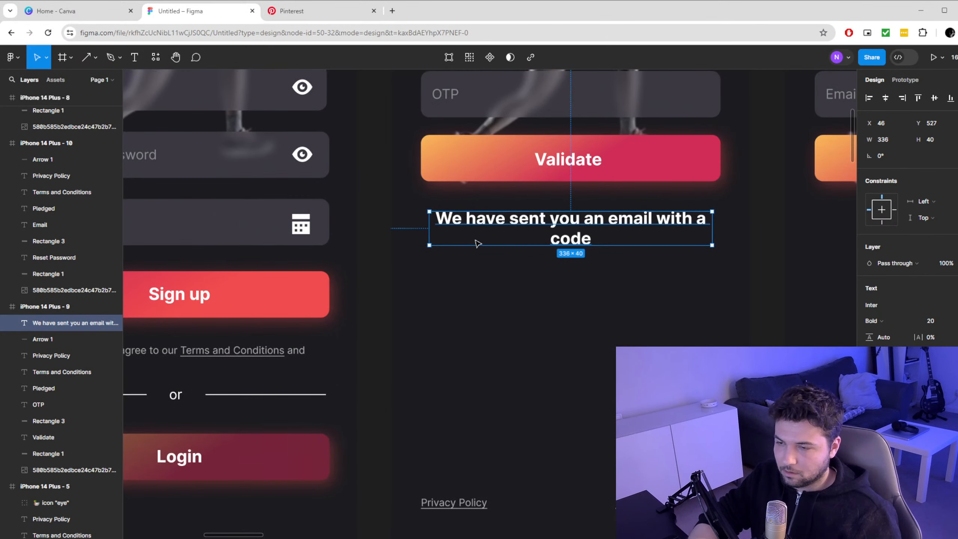
{"action": "left_click_drag", "start_coordinate": [477, 243], "coordinate": [488, 244]}
{"action": "left_click", "coordinate": [607, 247]}
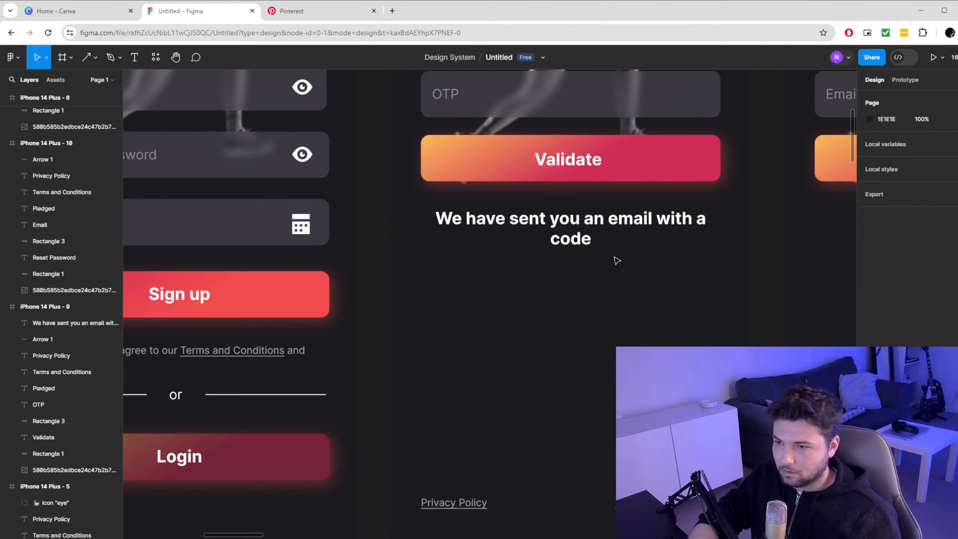
Set the font weight of the whole email-code message to Regular
{"action": "left_click", "coordinate": [569, 241]}
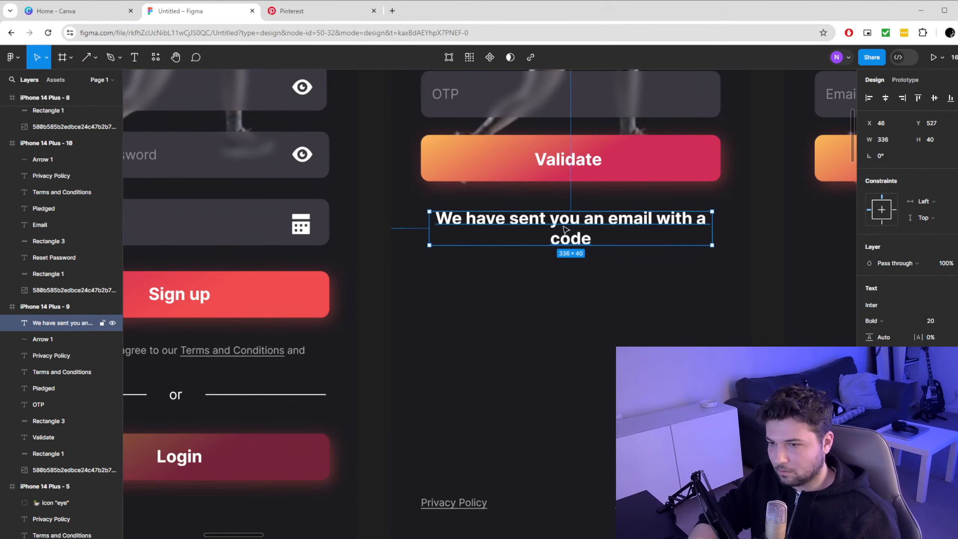
{"action": "double_click", "coordinate": [564, 232]}
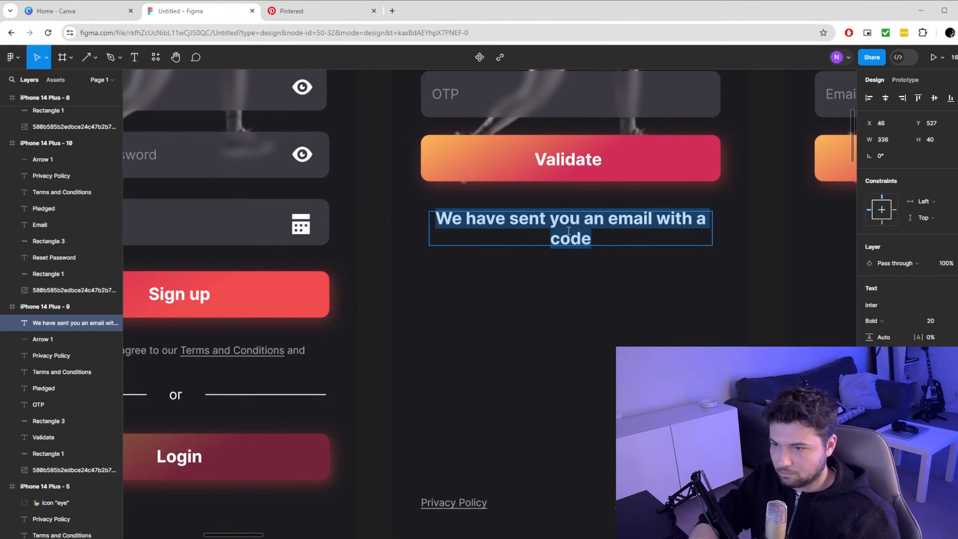
{"action": "left_click", "coordinate": [883, 321]}
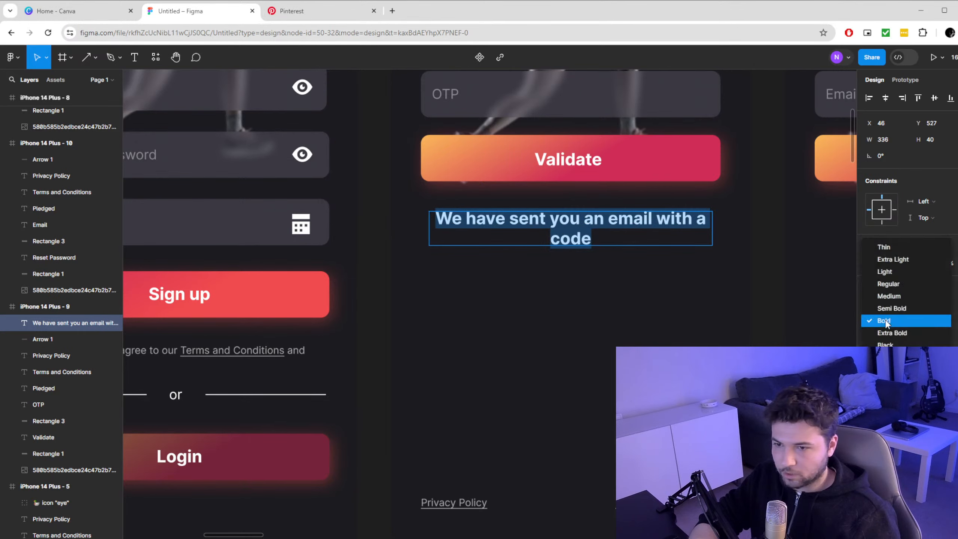
{"action": "left_click", "coordinate": [887, 285]}
Append "Click Here if you didn't receive one" to the end of the email-code message, spelled correctly
{"action": "left_click", "coordinate": [600, 243]}
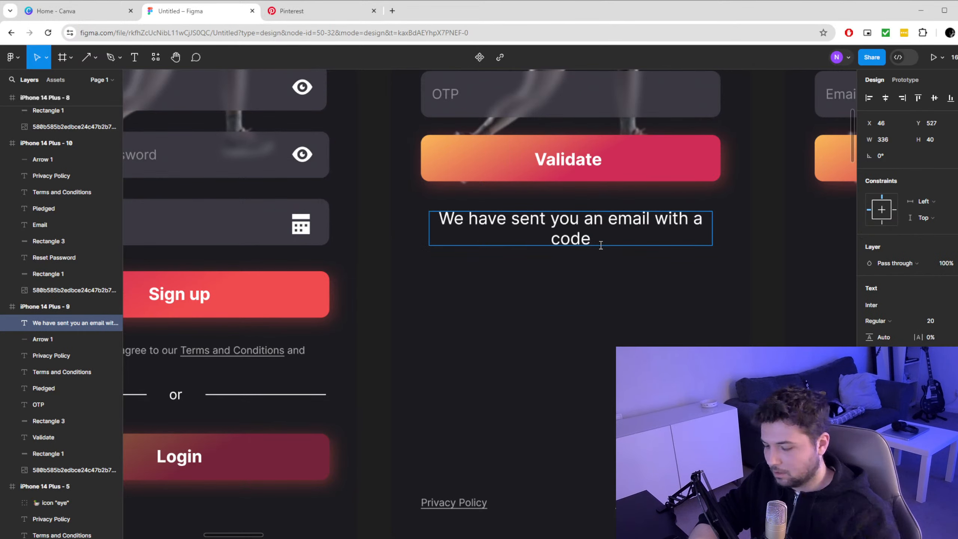
{"action": "type", "text": "Click here"}
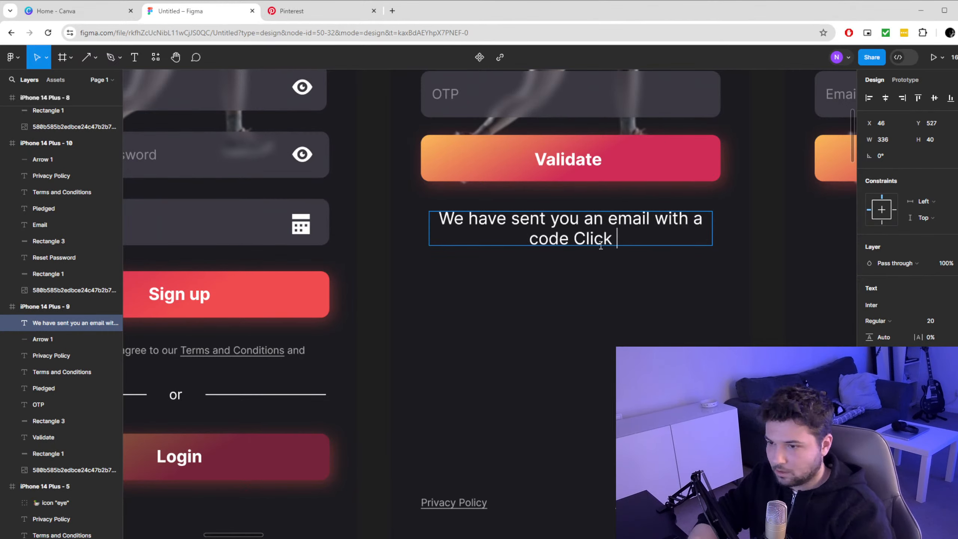
{"action": "key", "text": "BackSpace"}
{"action": "key", "text": "BackSpace"}
{"action": "key", "text": "BackSpace"}
{"action": "key", "text": "BackSpace"}
{"action": "key", "text": "BackSpace"}
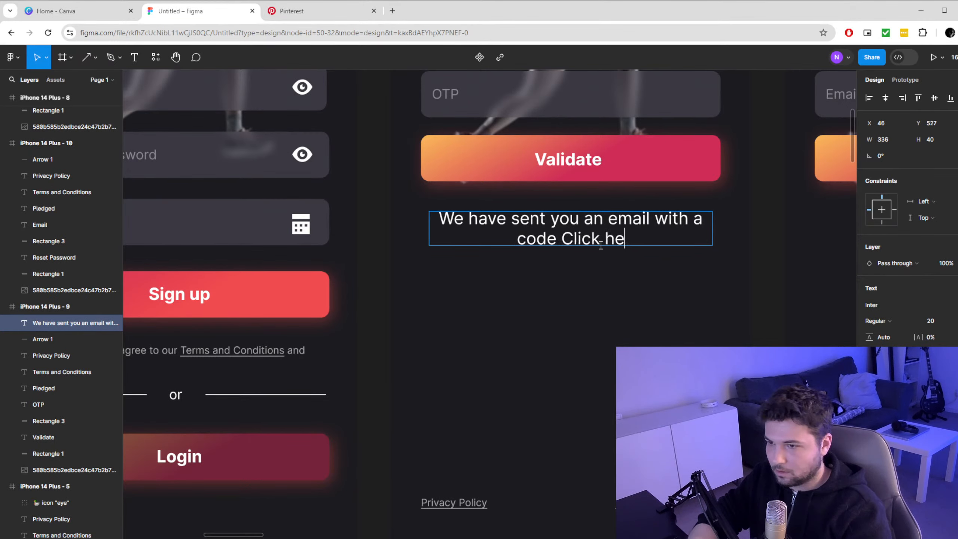
{"action": "type", "text": "Here"}
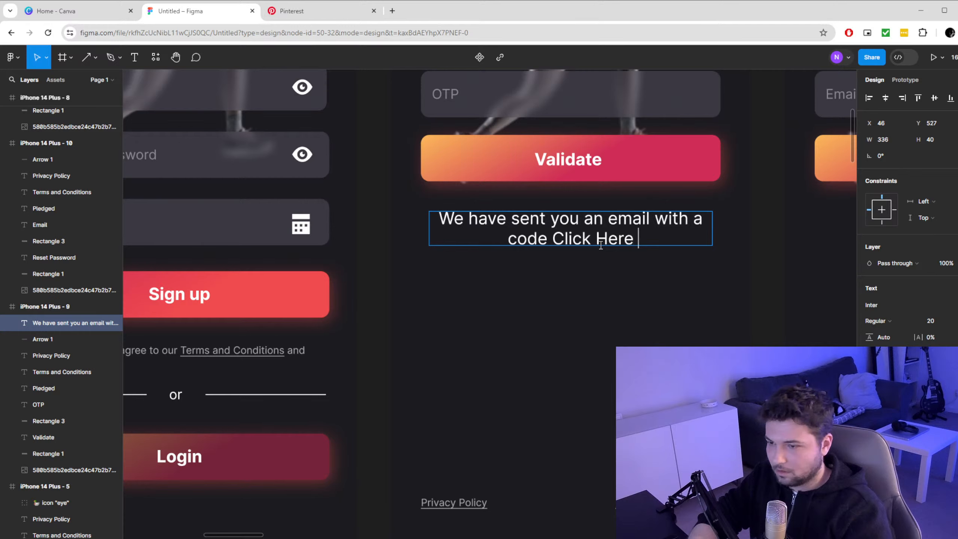
{"action": "type", "text": " if you didnt"}
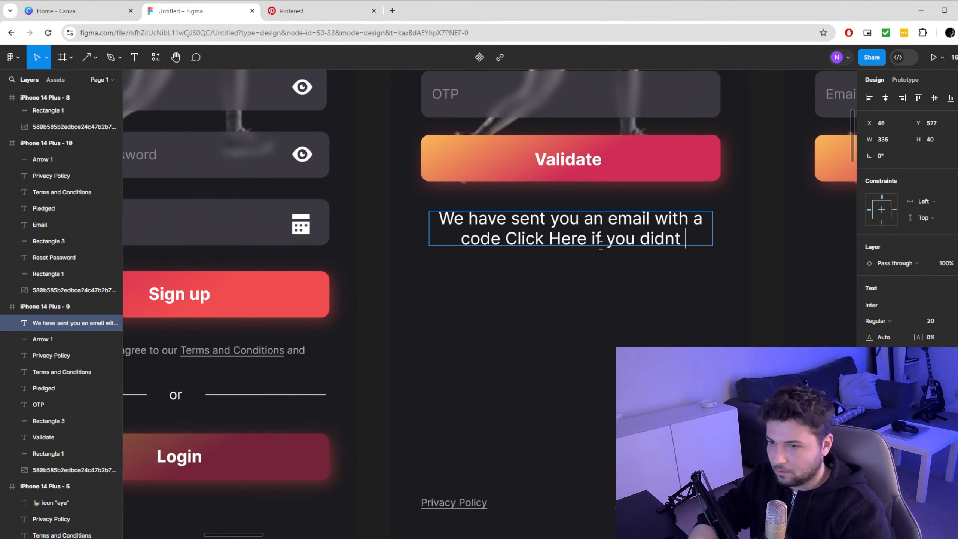
{"action": "key", "text": "BackSpace"}
{"action": "key", "text": "BackSpace"}
{"action": "type", "text": "'"}
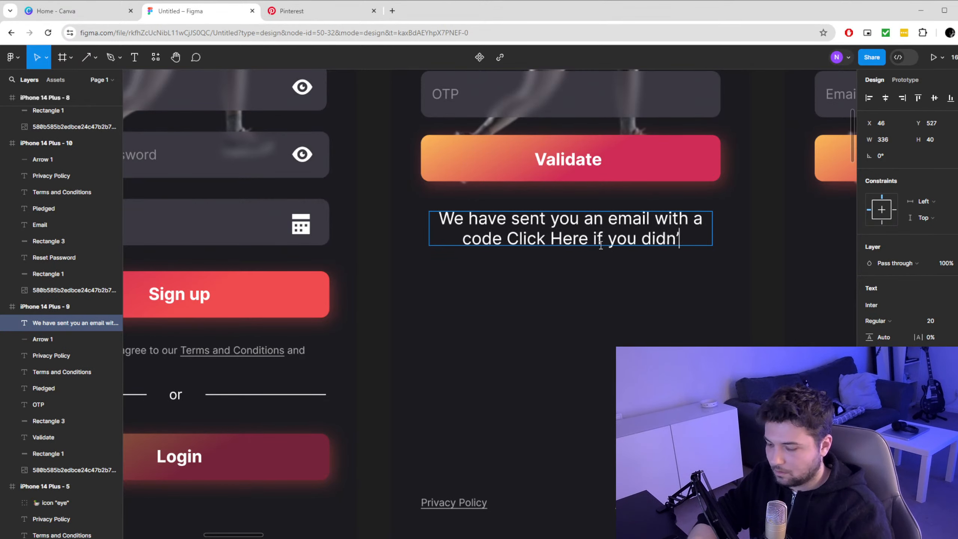
{"action": "type", "text": "t reci"}
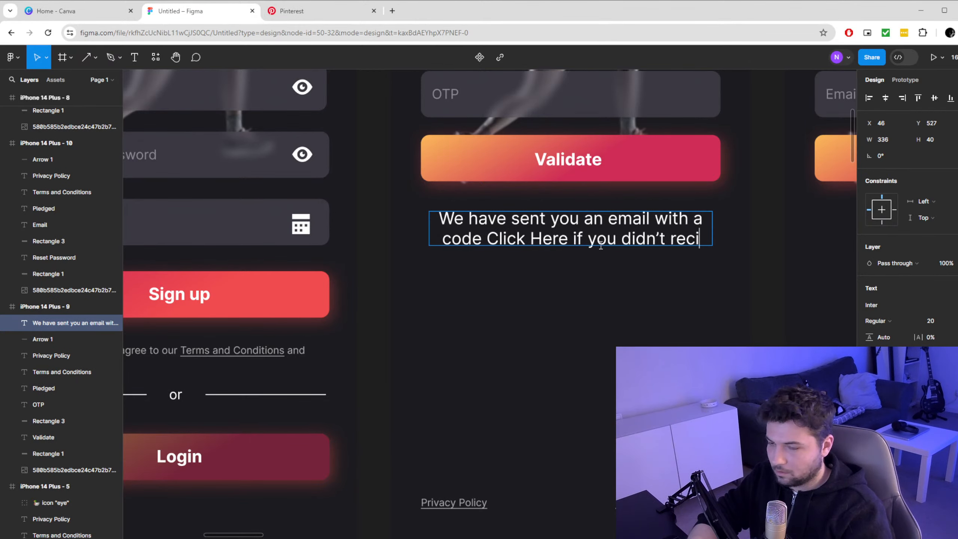
{"action": "type", "text": "eve one"}
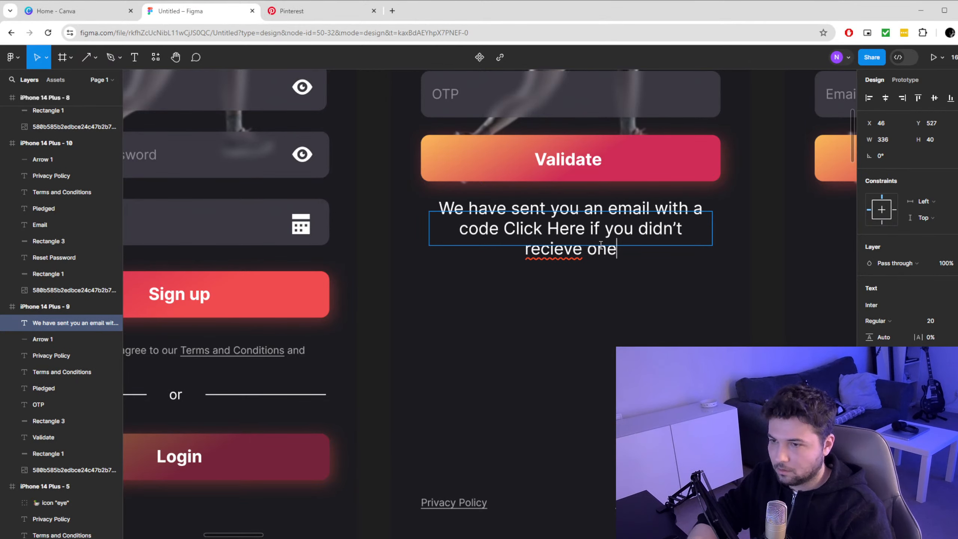
{"action": "right_click", "coordinate": [545, 248]}
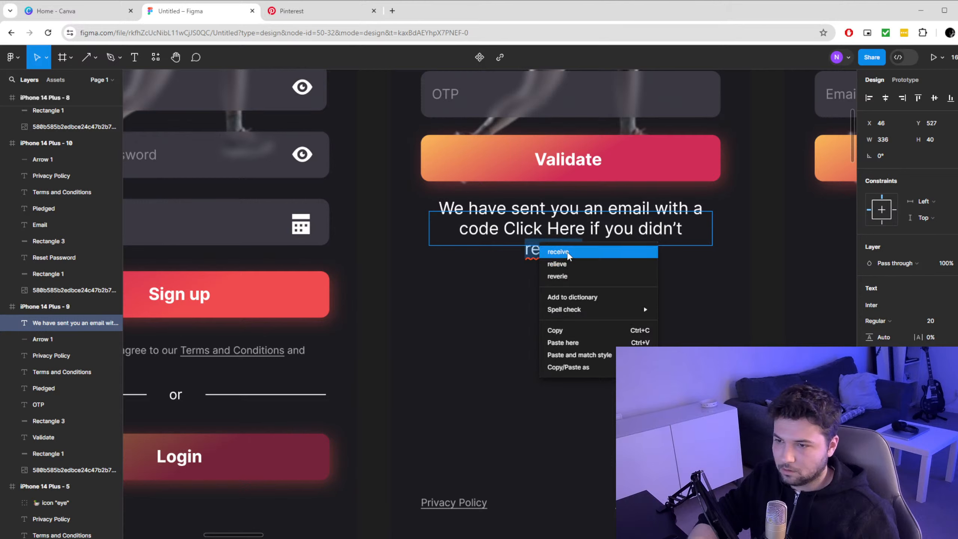
{"action": "left_click", "coordinate": [551, 252]}
{"action": "key", "text": "Escape"}
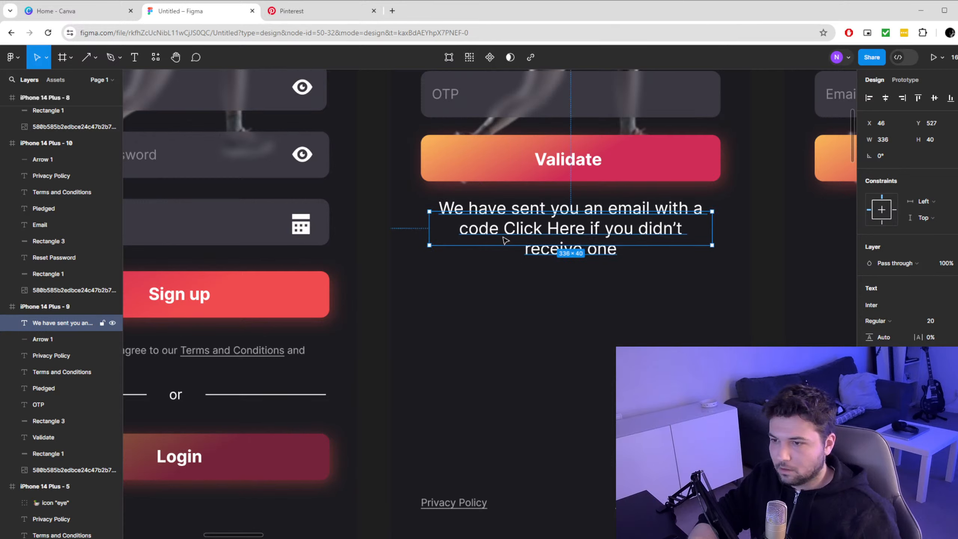
Underline "Click Here" in the email-code message and enlarge its text box to about 336 × 79
{"action": "double_click", "coordinate": [567, 233]}
{"action": "left_click", "coordinate": [533, 229]}
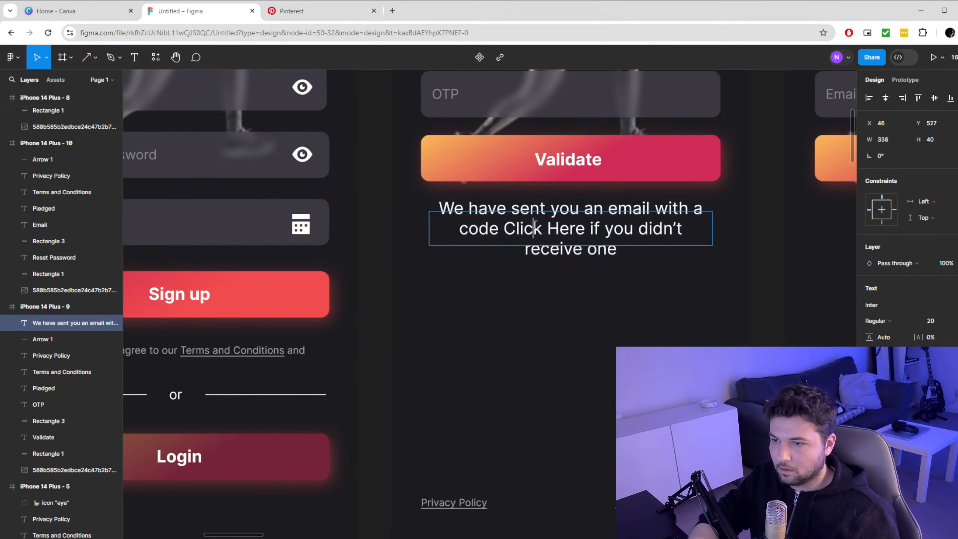
{"action": "left_click_drag", "start_coordinate": [508, 228], "coordinate": [571, 231]}
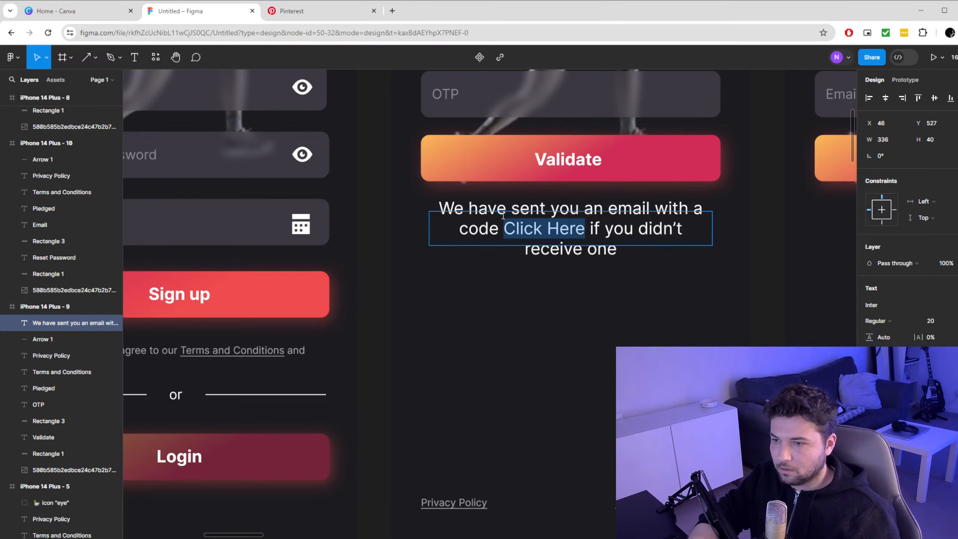
{"action": "key", "text": "ctrl+u"}
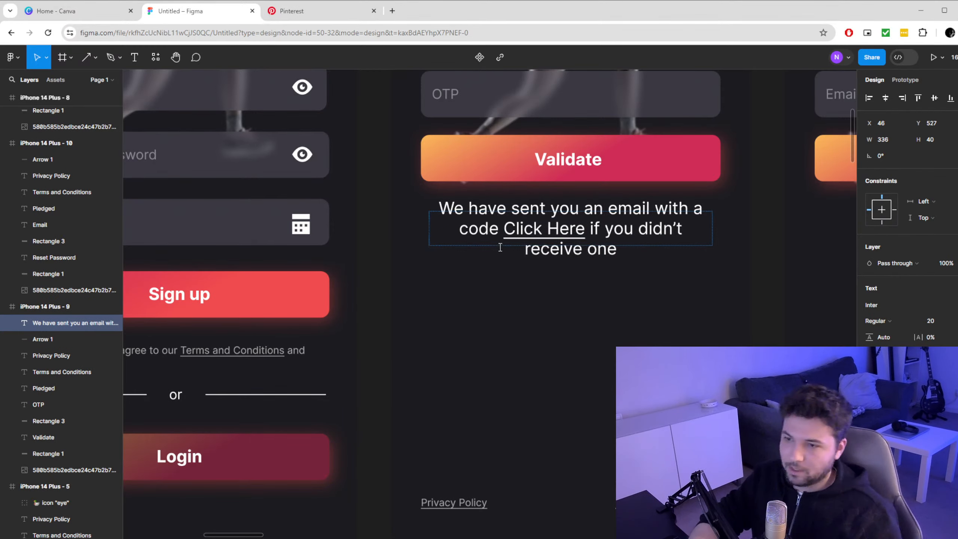
{"action": "key", "text": "Escape"}
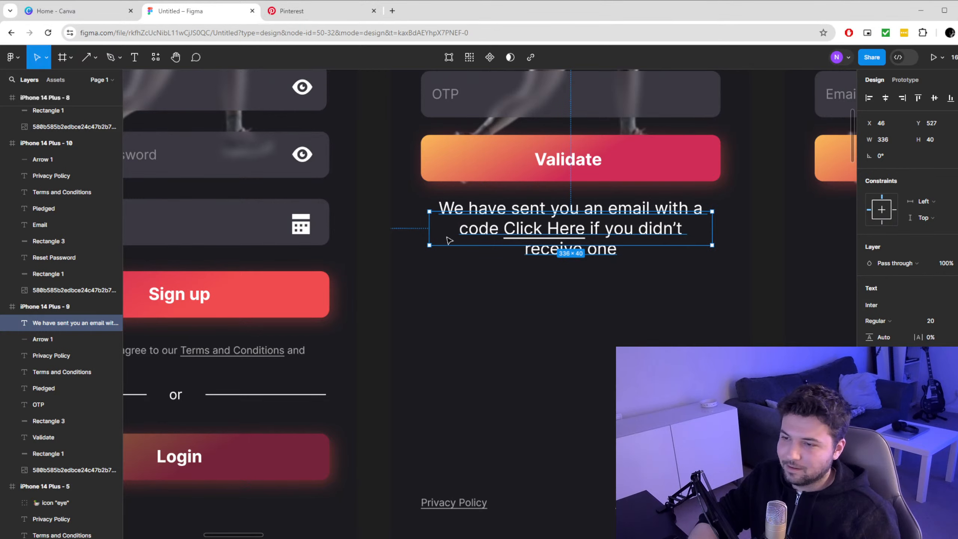
{"action": "left_click_drag", "start_coordinate": [472, 245], "coordinate": [470, 278]}
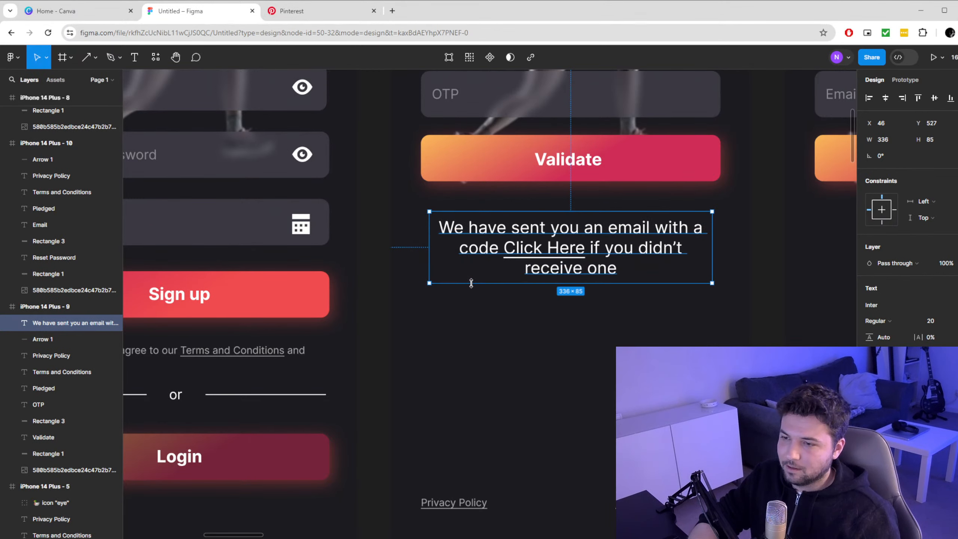
{"action": "left_click", "coordinate": [501, 339]}
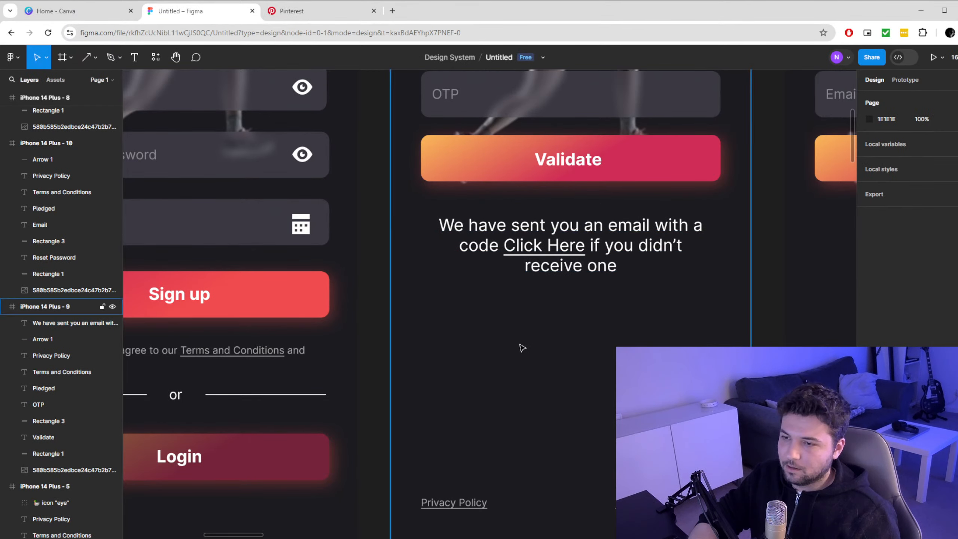
Set the font size of the whole email-code message below the Validate button to 16
{"action": "scroll", "coordinate": [519, 347], "scroll_direction": "down", "scroll_amount": 3}
{"action": "left_click", "coordinate": [564, 294]}
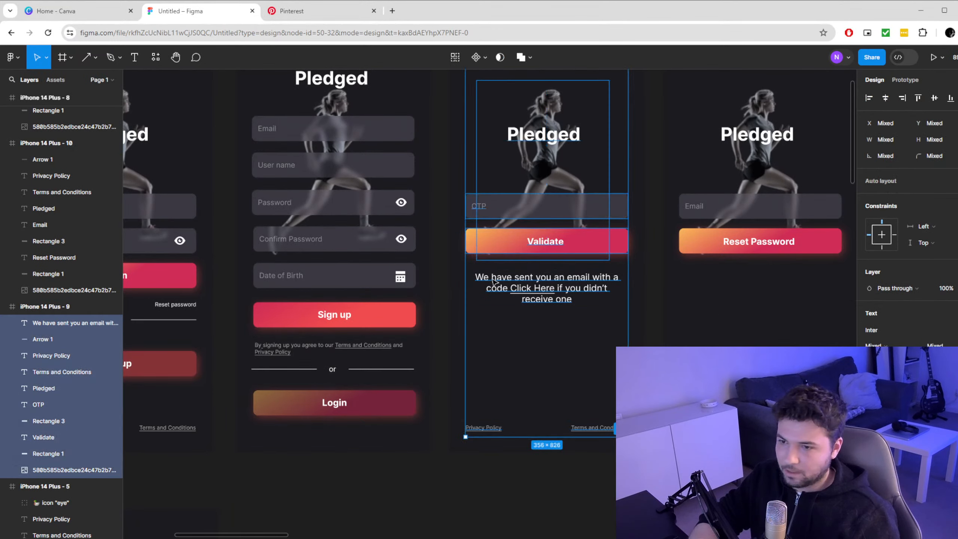
{"action": "double_click", "coordinate": [553, 288]}
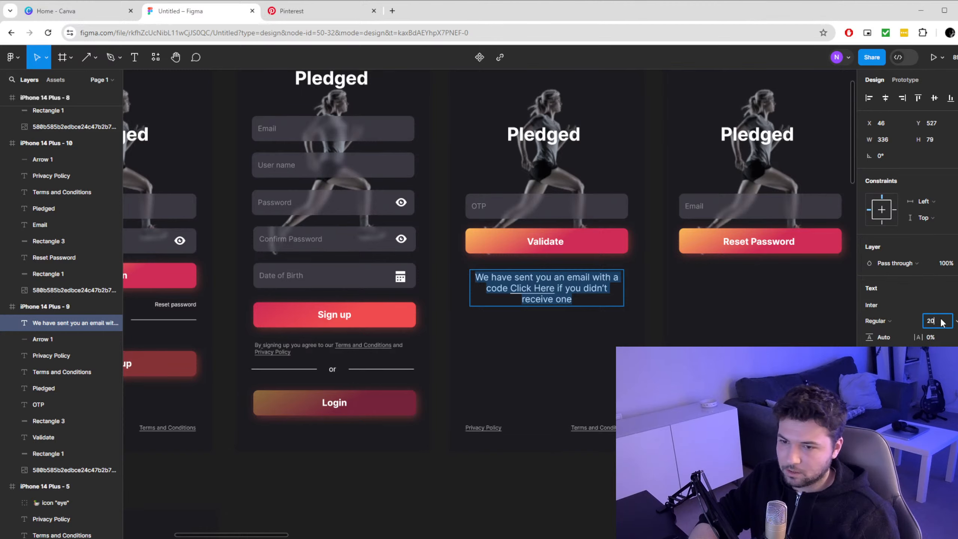
{"action": "key", "text": "BackSpace"}
{"action": "key", "text": "BackSpace"}
{"action": "type", "text": "16"}
{"action": "key", "text": "Return"}
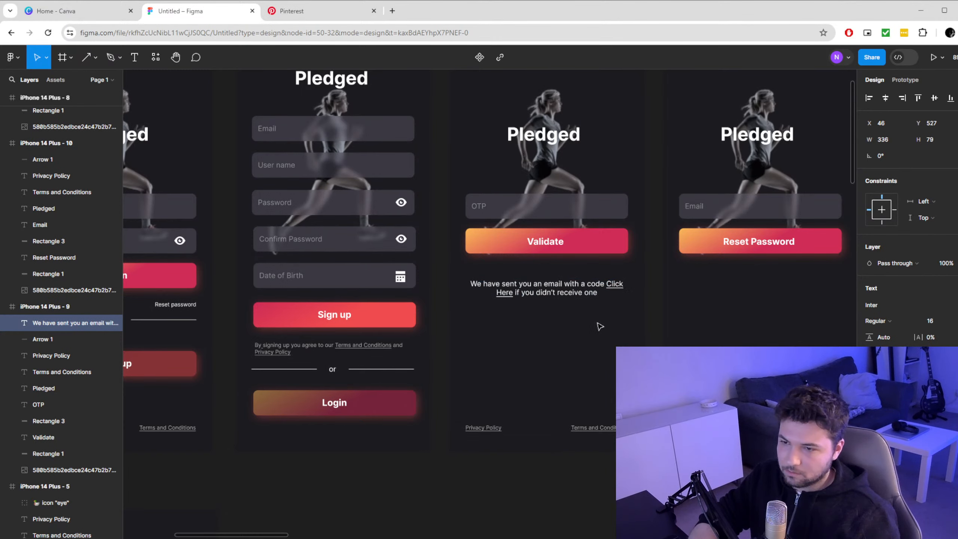
{"action": "key", "text": "Escape"}
Narrow the email-code message box to about 308 × 77 and centre it horizontally in the frame at about X 60
{"action": "scroll", "coordinate": [578, 359], "scroll_direction": "up", "scroll_amount": 5}
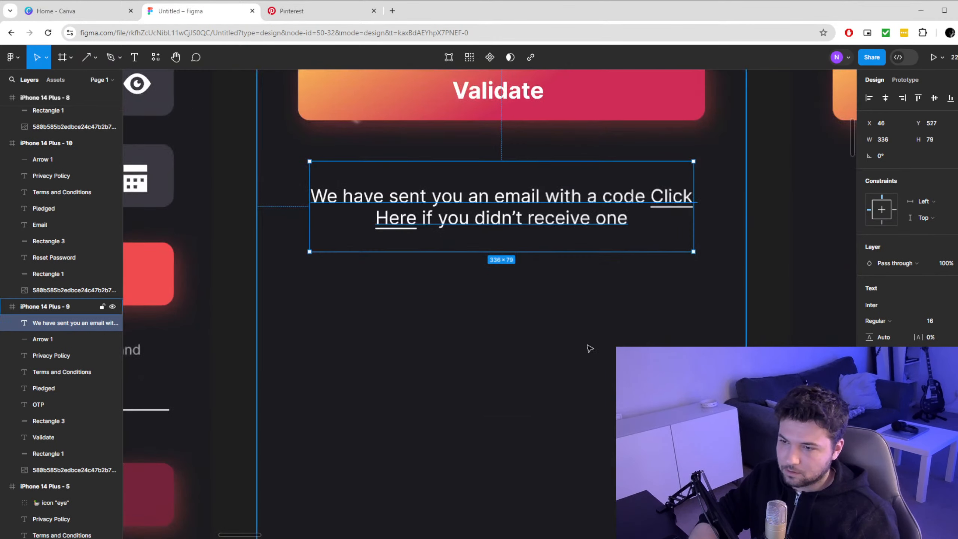
{"action": "left_click_drag", "start_coordinate": [689, 252], "coordinate": [663, 250]}
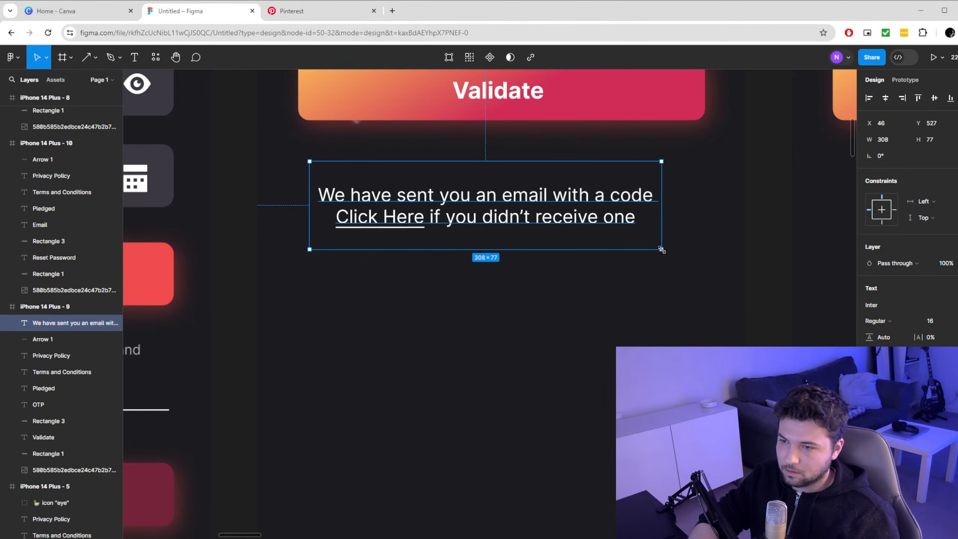
{"action": "left_click", "coordinate": [614, 303]}
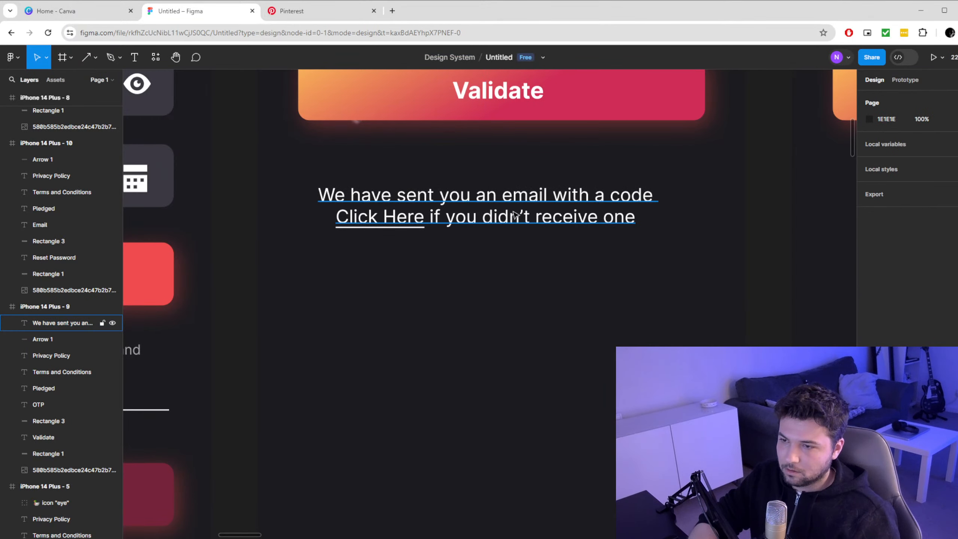
{"action": "left_click_drag", "start_coordinate": [516, 214], "coordinate": [531, 213]}
{"action": "left_click", "coordinate": [549, 315]}
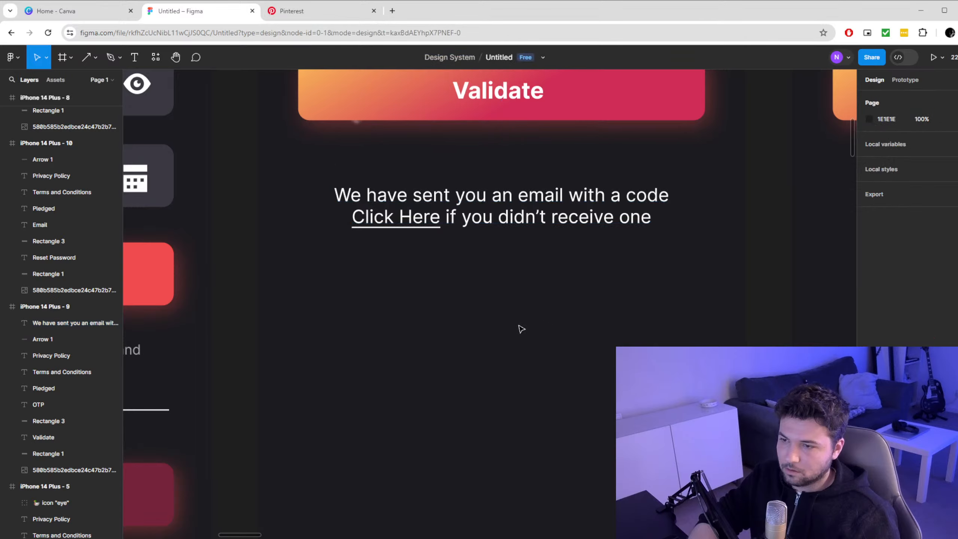
Move the email-code message slightly up towards the Validate button, to about Y 519
{"action": "scroll", "coordinate": [521, 329], "scroll_direction": "down", "scroll_amount": 5}
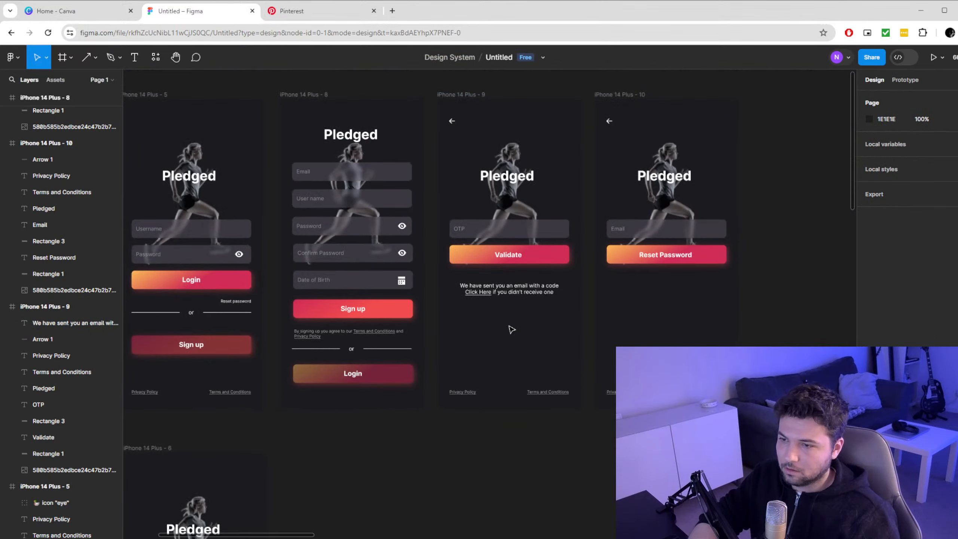
{"action": "scroll", "coordinate": [514, 368], "scroll_direction": "up", "scroll_amount": 3}
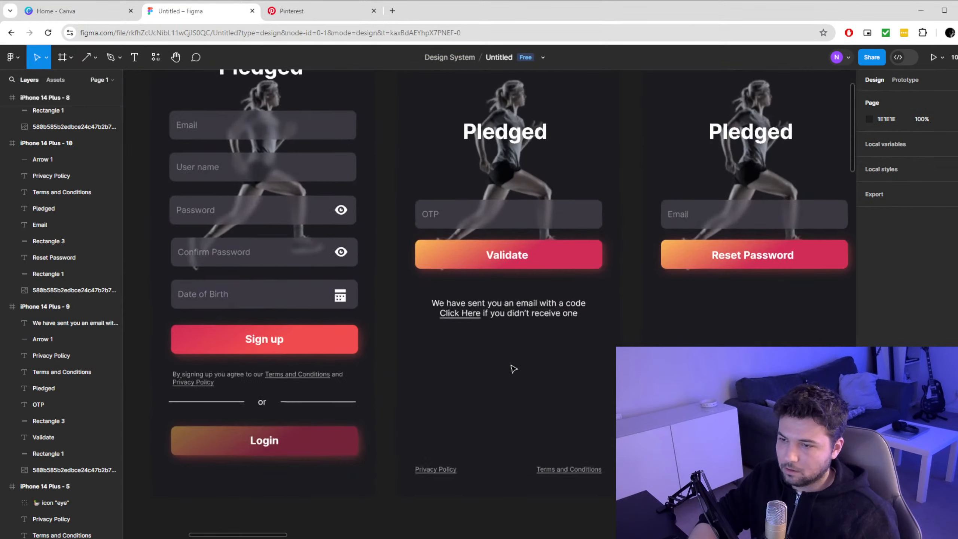
{"action": "scroll", "coordinate": [284, 369], "scroll_direction": "down", "scroll_amount": 3}
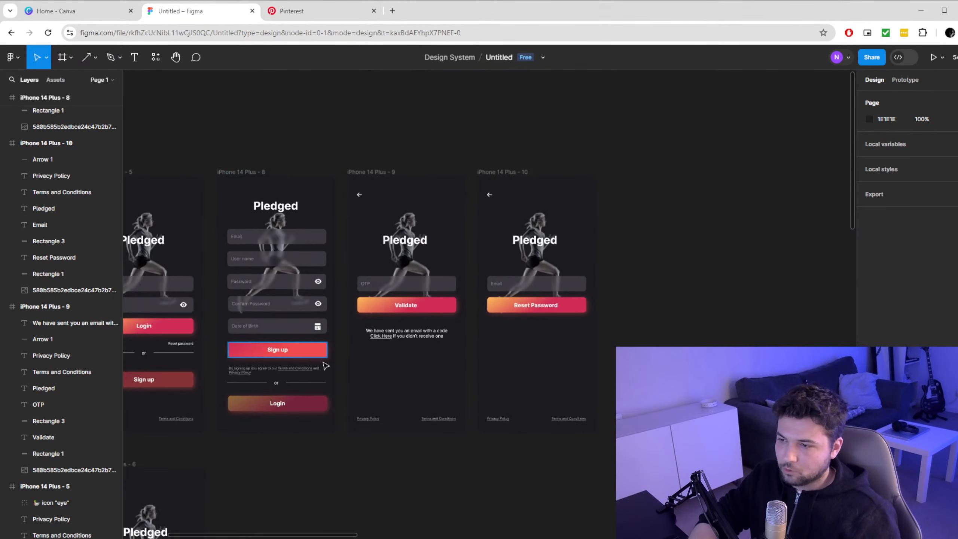
{"action": "scroll", "coordinate": [249, 363], "scroll_direction": "left", "scroll_amount": 3}
{"action": "scroll", "coordinate": [225, 360], "scroll_direction": "left", "scroll_amount": 2}
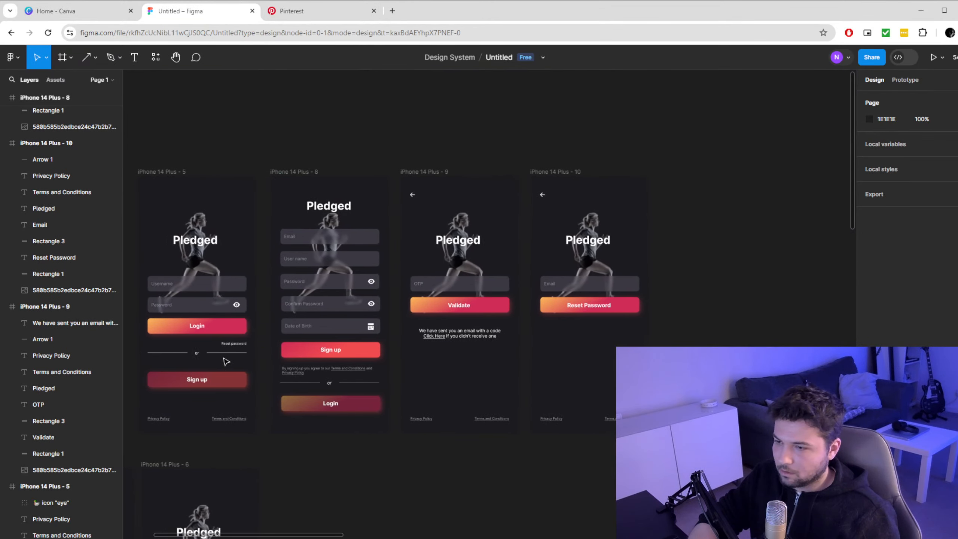
{"action": "scroll", "coordinate": [489, 353], "scroll_direction": "up", "scroll_amount": 5}
{"action": "scroll", "coordinate": [476, 350], "scroll_direction": "up", "scroll_amount": 1}
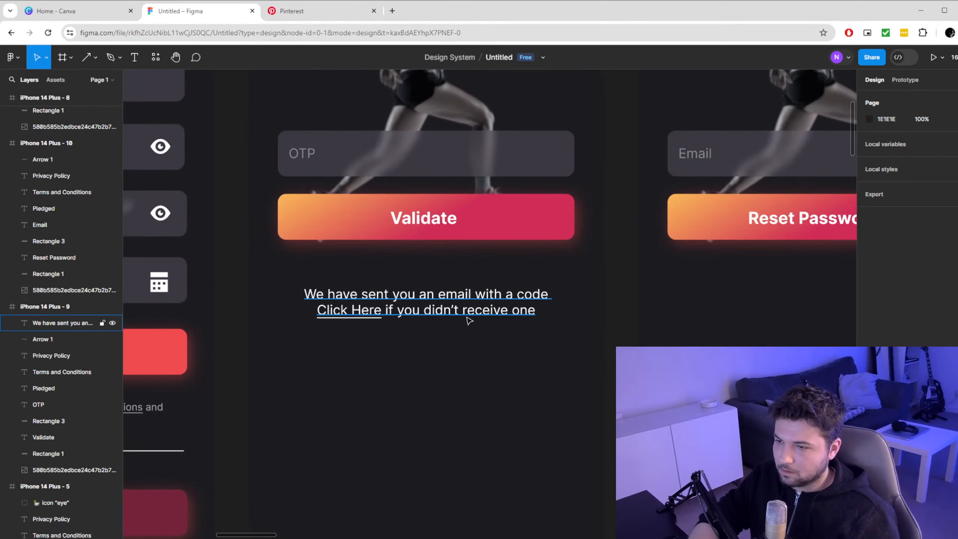
{"action": "left_click", "coordinate": [468, 313]}
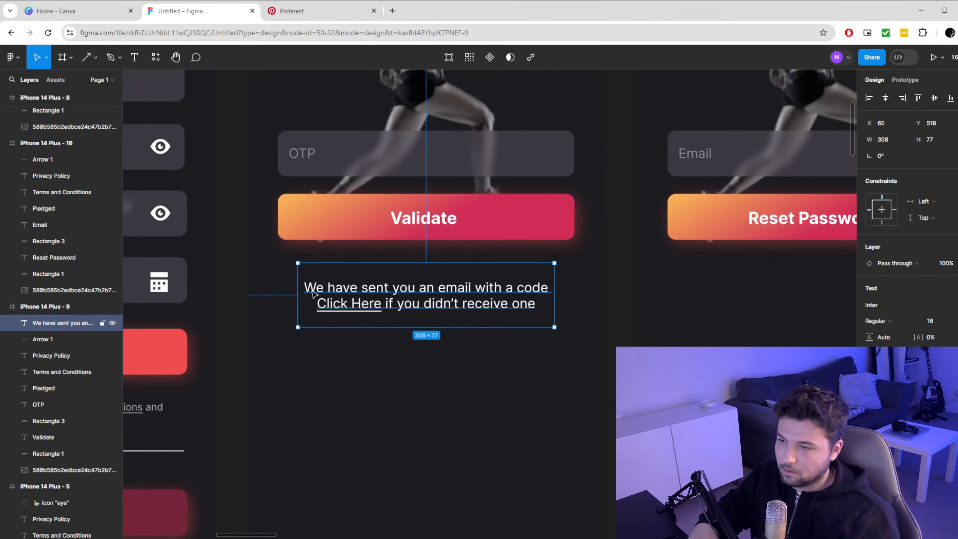
Dim the fill of "We have sent you an email with a code" to a muted grey
{"action": "double_click", "coordinate": [440, 306]}
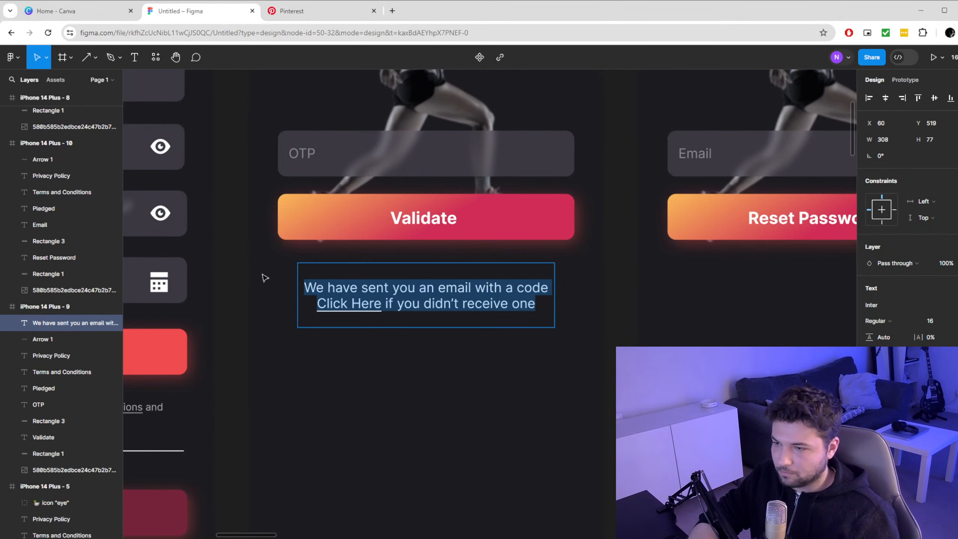
{"action": "left_click", "coordinate": [317, 286]}
{"action": "left_click_drag", "start_coordinate": [309, 286], "coordinate": [552, 280]}
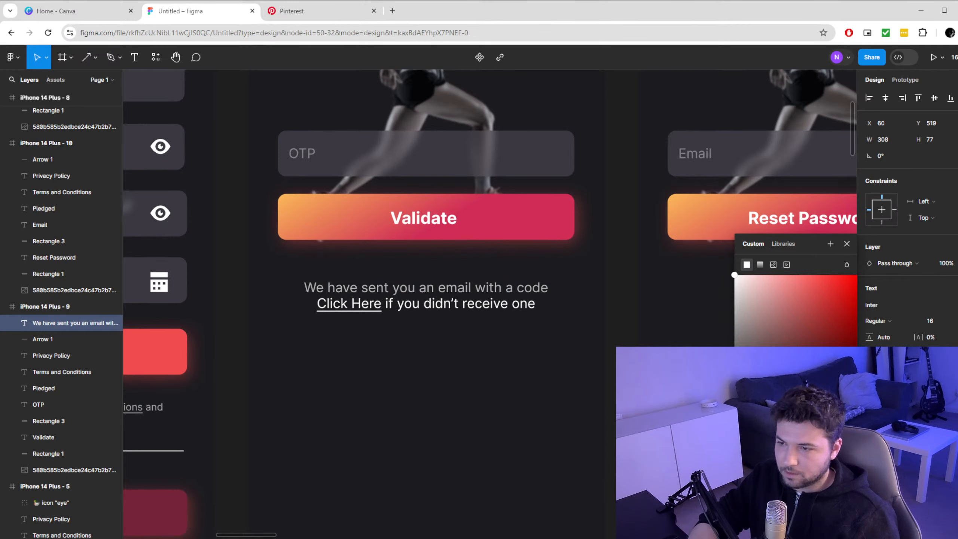
{"action": "key", "text": "Escape"}
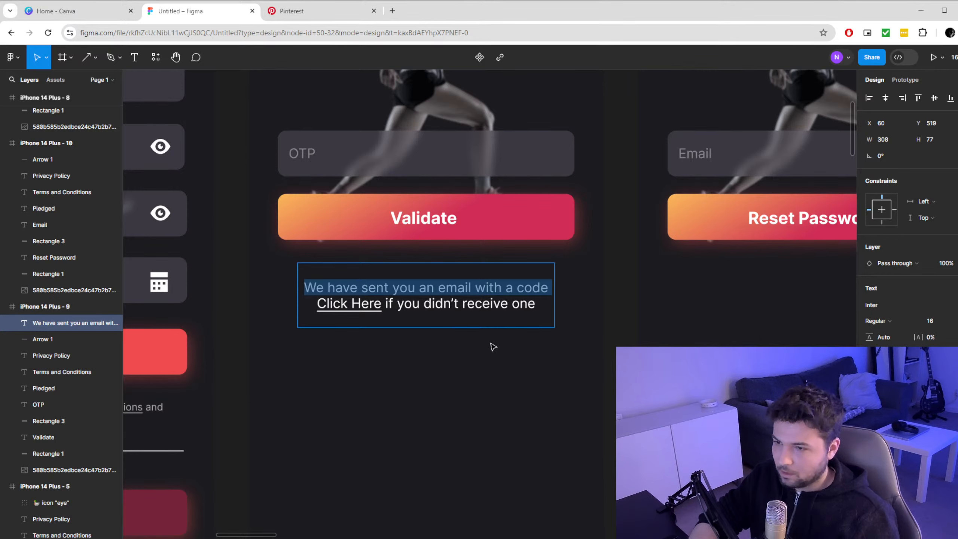
Dim the fill of "if you didn't receive one" to the same muted grey, leaving "Click Here" white
{"action": "left_click", "coordinate": [452, 306]}
{"action": "left_click_drag", "start_coordinate": [387, 304], "coordinate": [529, 308]}
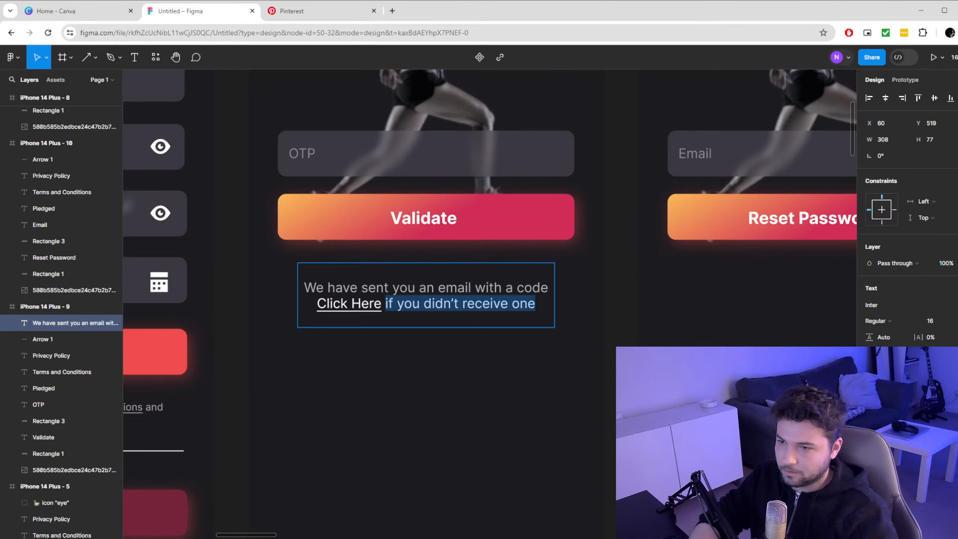
{"action": "key", "text": "Escape"}
{"action": "left_click", "coordinate": [497, 377]}
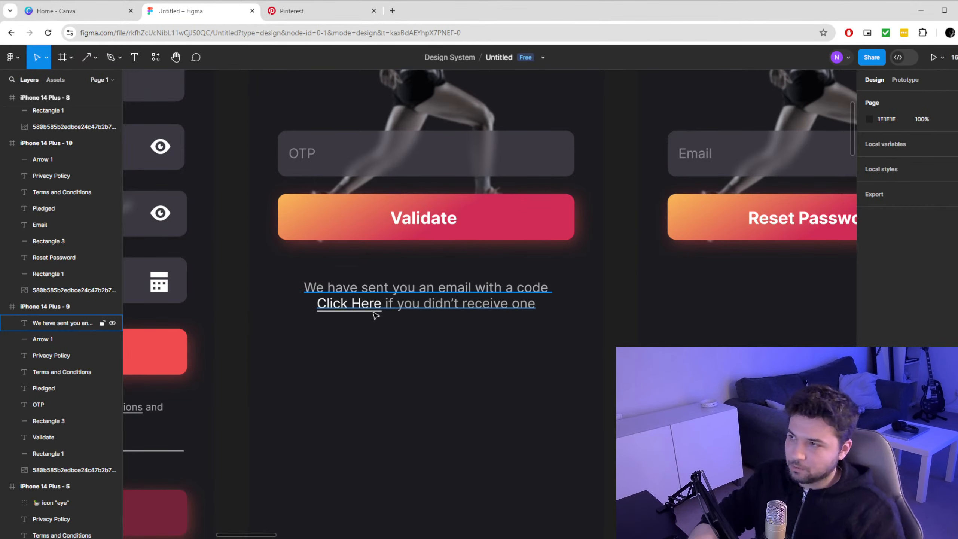
Compare the OTP validation screen with the neighbouring login, sign-up and reset-password screens
{"action": "scroll", "coordinate": [449, 379], "scroll_direction": "down", "scroll_amount": 5}
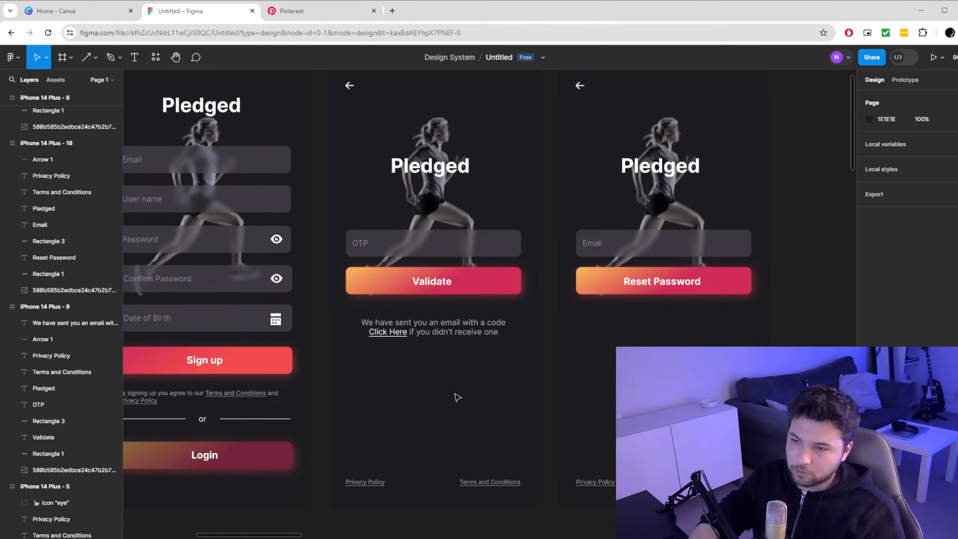
{"action": "scroll", "coordinate": [434, 366], "scroll_direction": "down", "scroll_amount": 1}
{"action": "scroll", "coordinate": [430, 361], "scroll_direction": "down", "scroll_amount": 2}
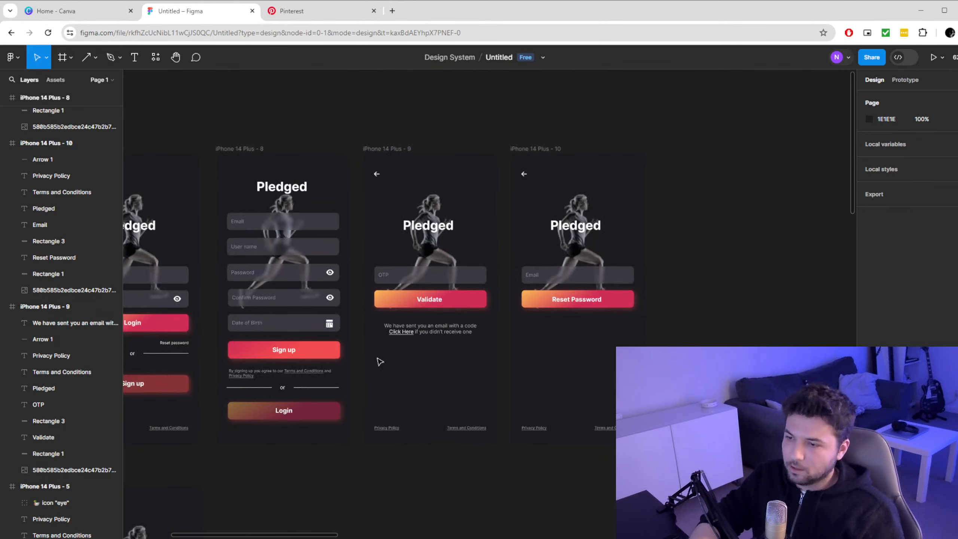
{"action": "scroll", "coordinate": [372, 364], "scroll_direction": "down", "scroll_amount": 1}
{"action": "scroll", "coordinate": [351, 346], "scroll_direction": "left", "scroll_amount": 5}
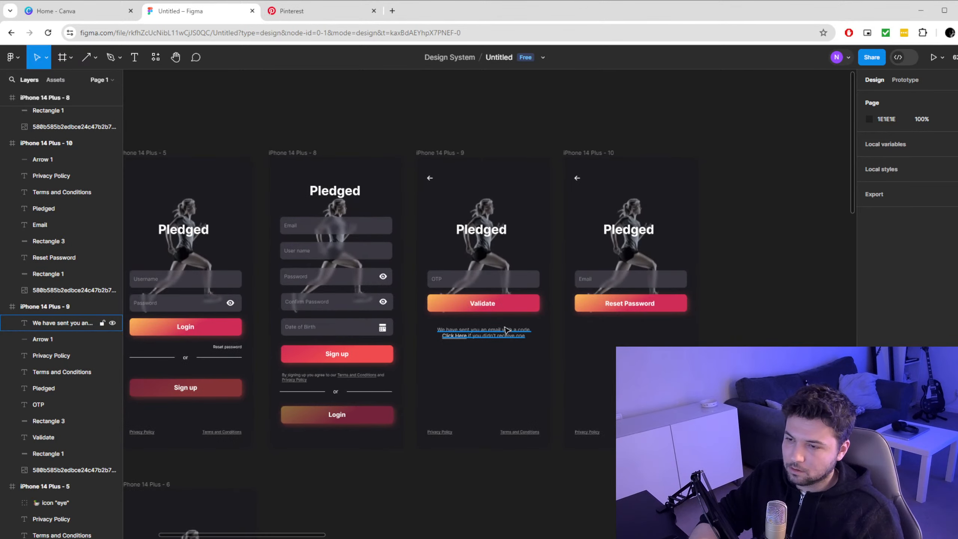
{"action": "scroll", "coordinate": [478, 313], "scroll_direction": "up", "scroll_amount": 5}
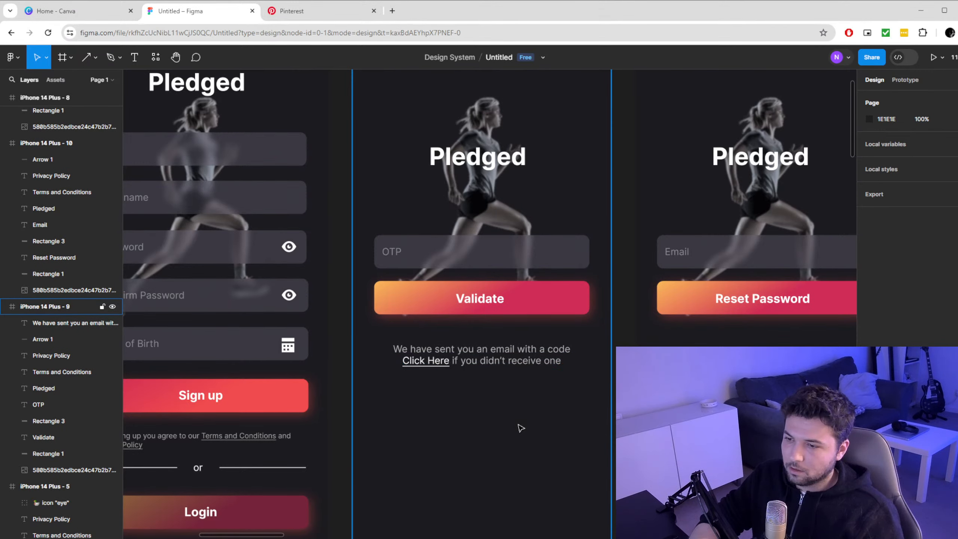
{"action": "scroll", "coordinate": [521, 428], "scroll_direction": "down", "scroll_amount": 2}
Add a full stop after "We have sent you an email with a code" in the message
{"action": "left_click", "coordinate": [561, 363]}
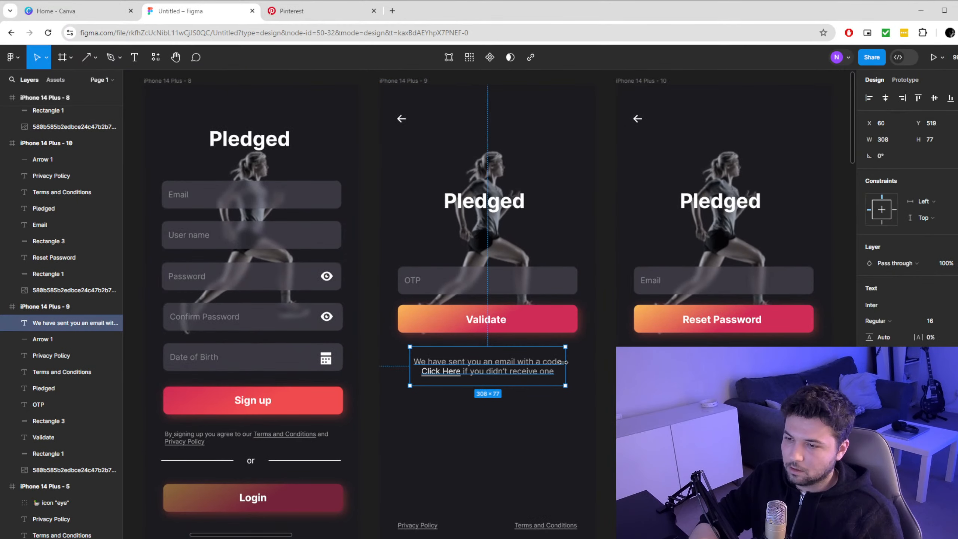
{"action": "scroll", "coordinate": [562, 369], "scroll_direction": "up", "scroll_amount": 3}
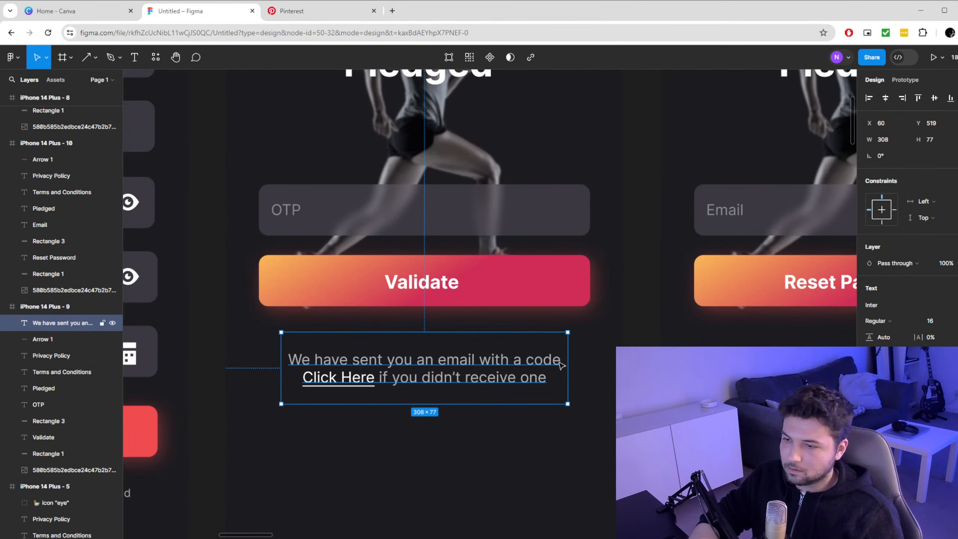
{"action": "double_click", "coordinate": [560, 366]}
{"action": "key", "text": "Down"}
{"action": "key", "text": "Up"}
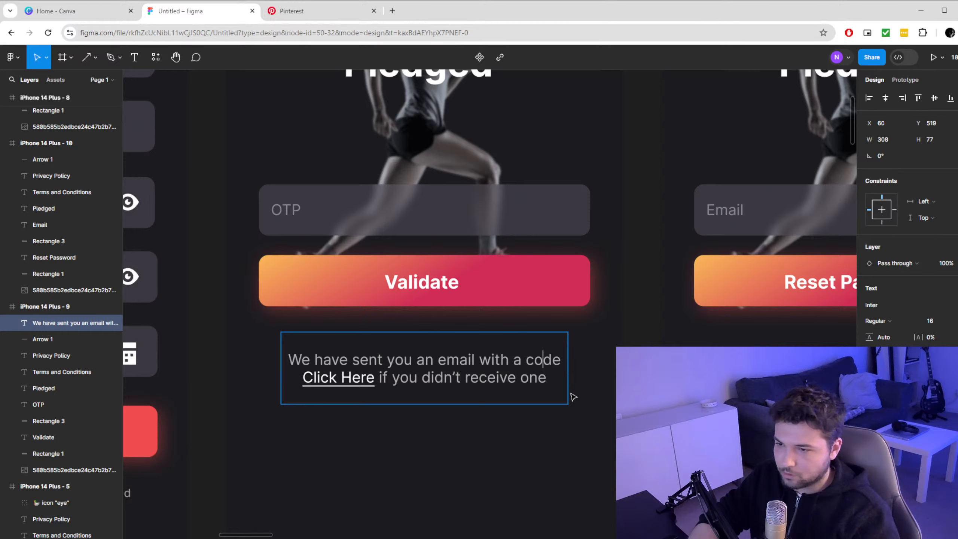
{"action": "type", "text": ","}
{"action": "key", "text": "BackSpace"}
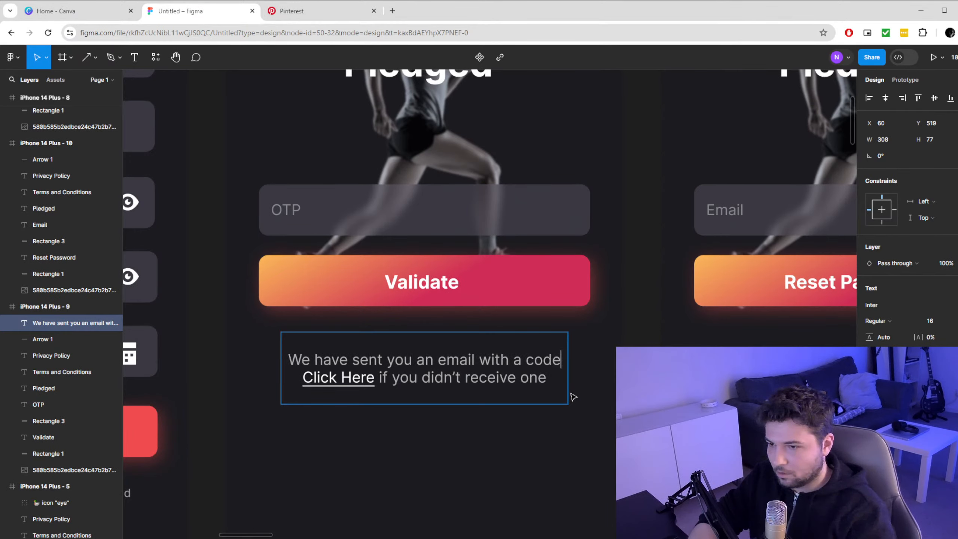
{"action": "type", "text": "."}
Add an exclamation mark after "if you didn't receive one" at the end of the message
{"action": "key", "text": "Down"}
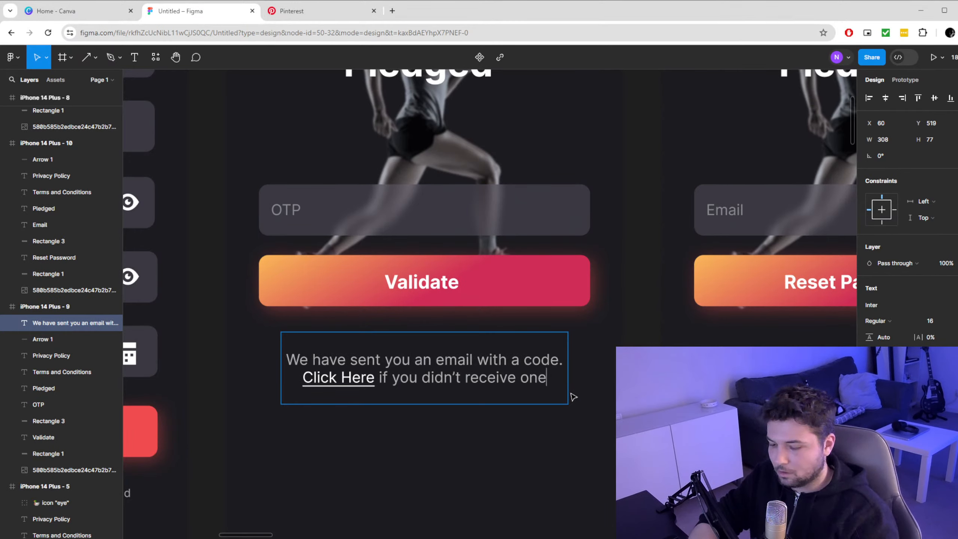
{"action": "type", "text": "!"}
{"action": "key", "text": "Escape"}
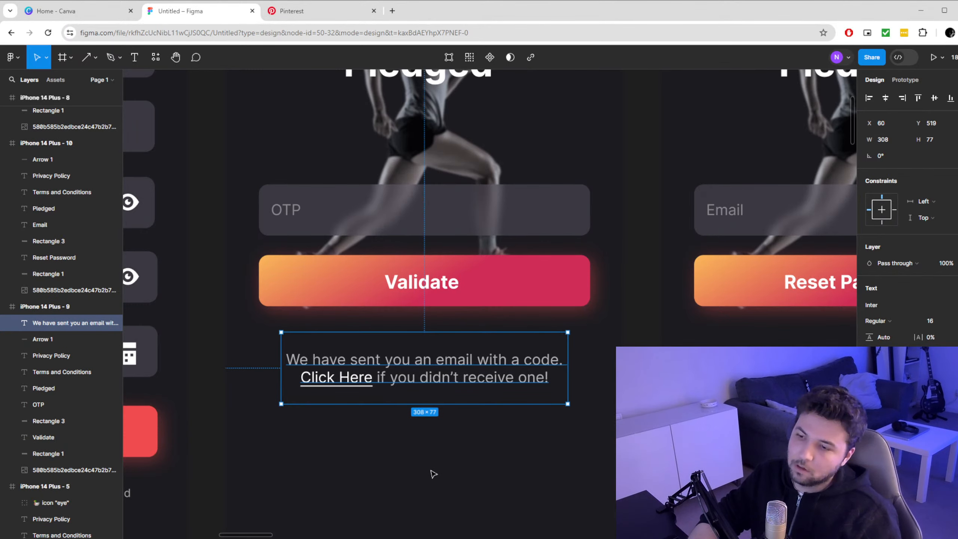
{"action": "left_click", "coordinate": [434, 474]}
{"action": "scroll", "coordinate": [432, 456], "scroll_direction": "down", "scroll_amount": 3}
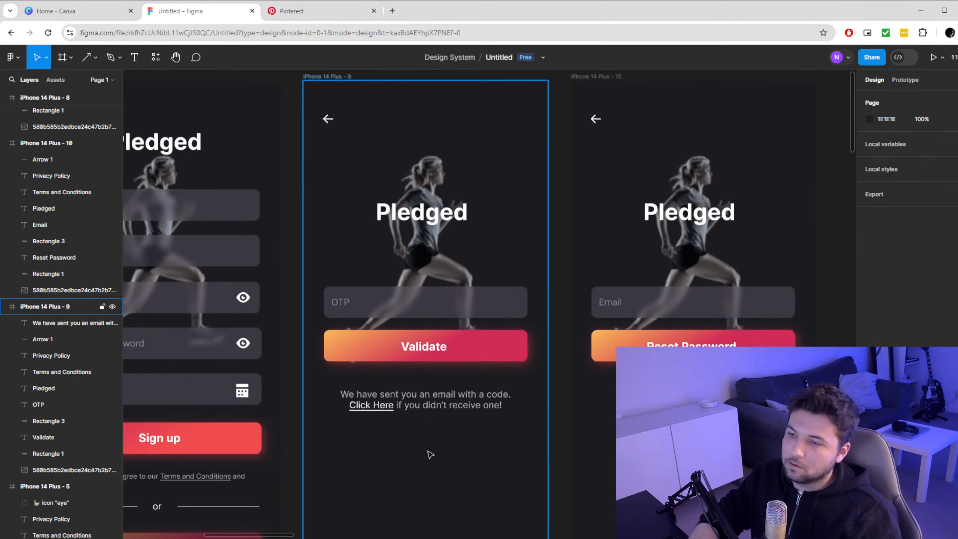
Review the completed OTP validation screen alongside the sign-up and reset-password screens for consistency
{"action": "scroll", "coordinate": [430, 454], "scroll_direction": "down", "scroll_amount": 1}
{"action": "scroll", "coordinate": [475, 405], "scroll_direction": "down", "scroll_amount": 2}
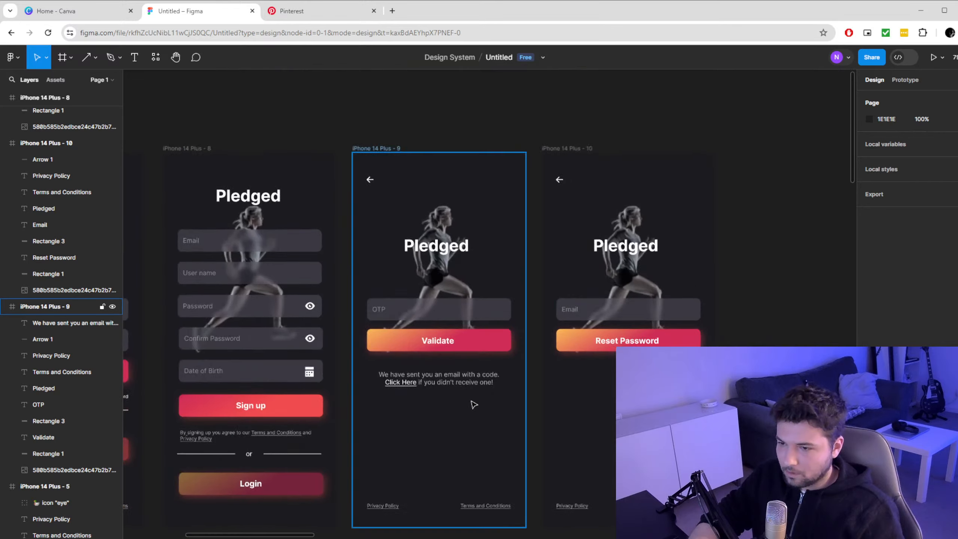
{"action": "scroll", "coordinate": [474, 405], "scroll_direction": "down", "scroll_amount": 1}
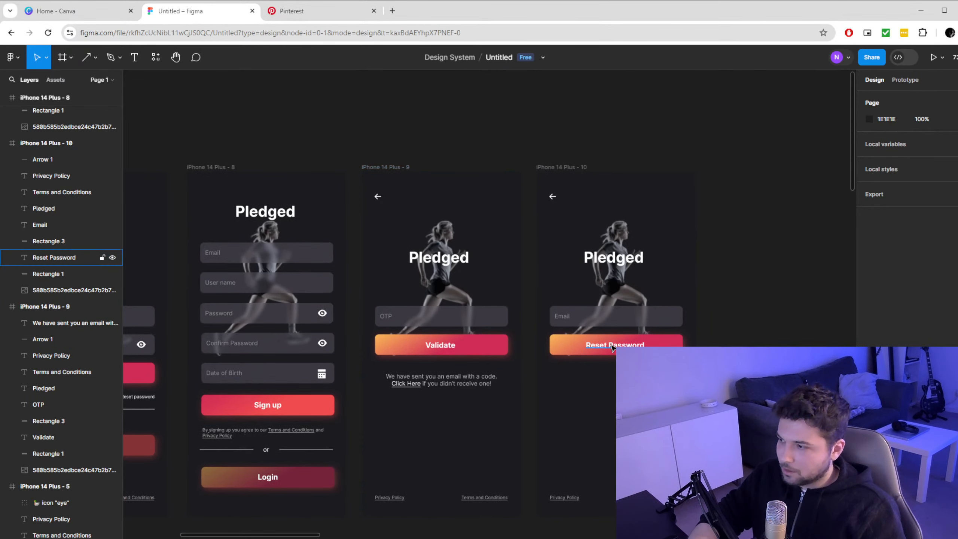
{"action": "scroll", "coordinate": [610, 346], "scroll_direction": "down", "scroll_amount": 2}
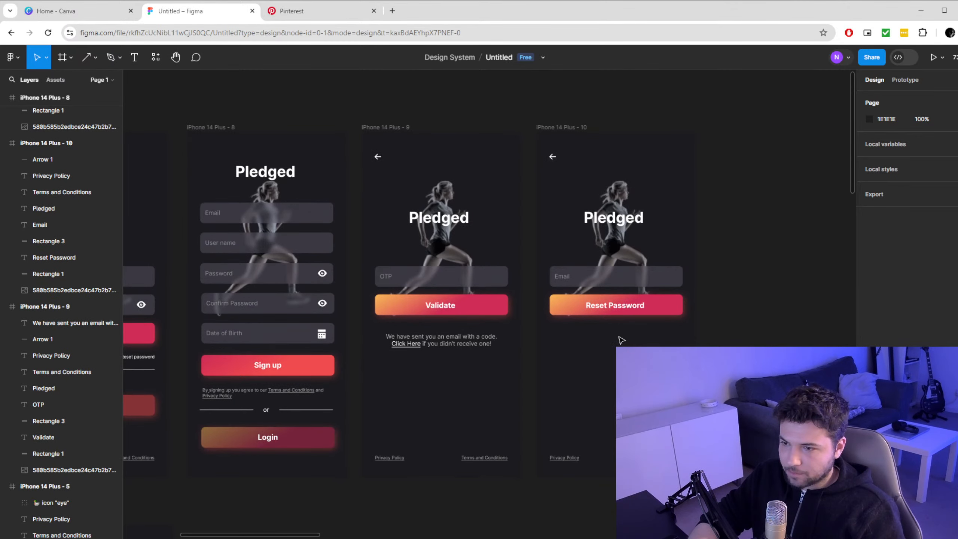
{"action": "scroll", "coordinate": [468, 355], "scroll_direction": "down", "scroll_amount": 2}
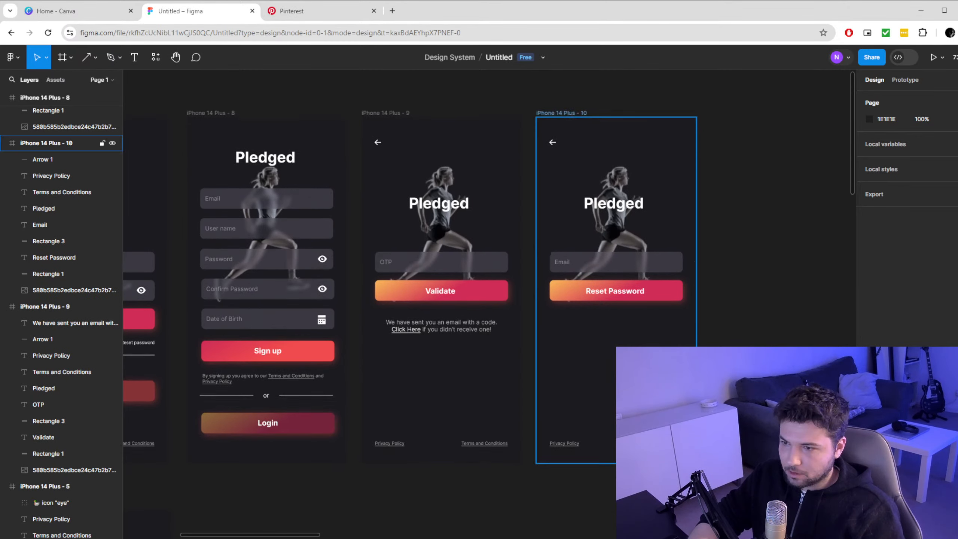
{"action": "scroll", "coordinate": [372, 382], "scroll_direction": "down", "scroll_amount": 2}
{"action": "scroll", "coordinate": [294, 404], "scroll_direction": "up", "scroll_amount": 2}
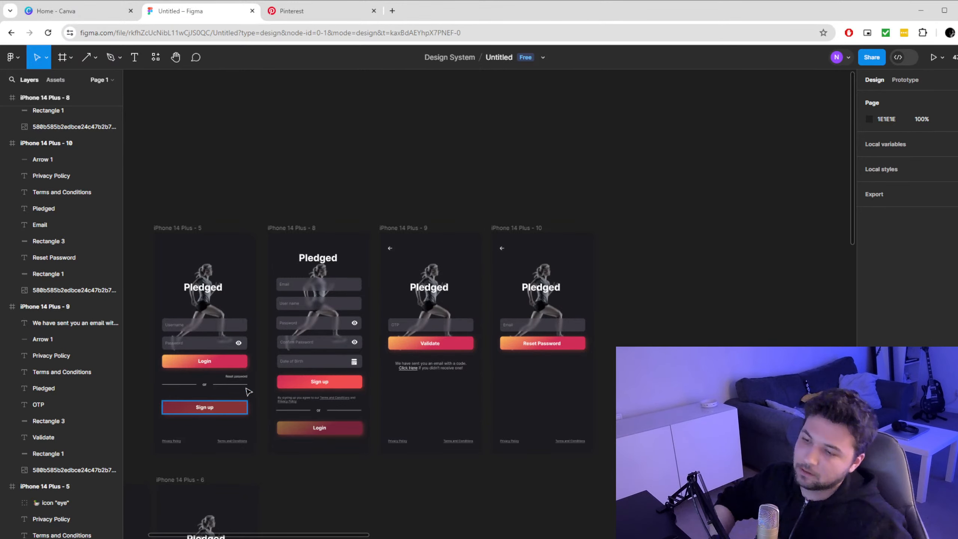
Change the "Validate" button label on the OTP screen to "Verify"
{"action": "scroll", "coordinate": [438, 339], "scroll_direction": "up", "scroll_amount": 5}
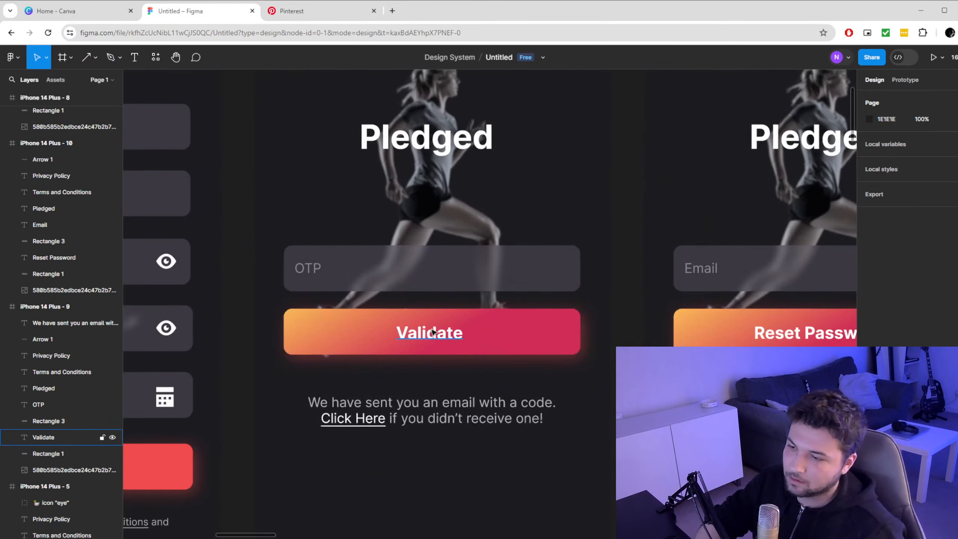
{"action": "double_click", "coordinate": [431, 342]}
{"action": "type", "text": "Vef"}
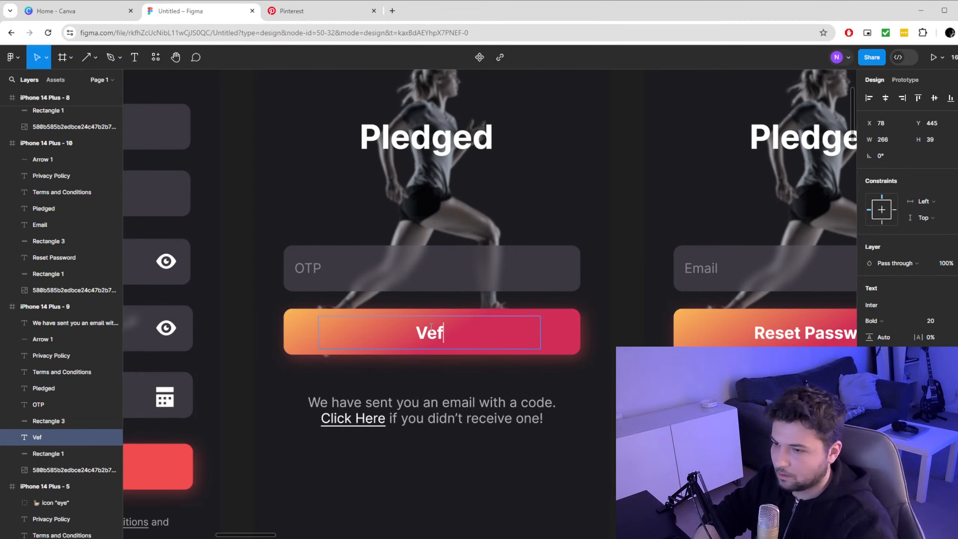
{"action": "key", "text": "BackSpace"}
{"action": "type", "text": "rify"}
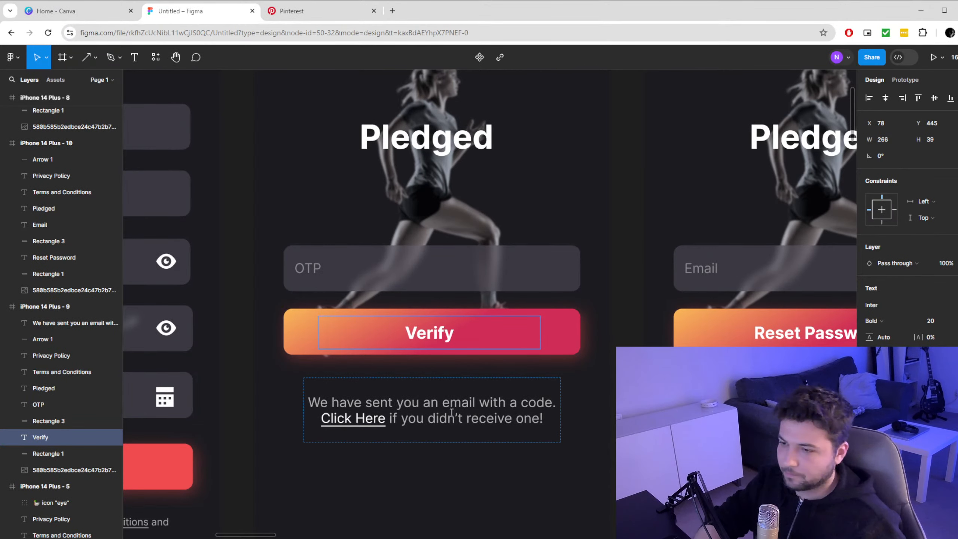
{"action": "key", "text": "Escape"}
{"action": "scroll", "coordinate": [442, 485], "scroll_direction": "down", "scroll_amount": 5}
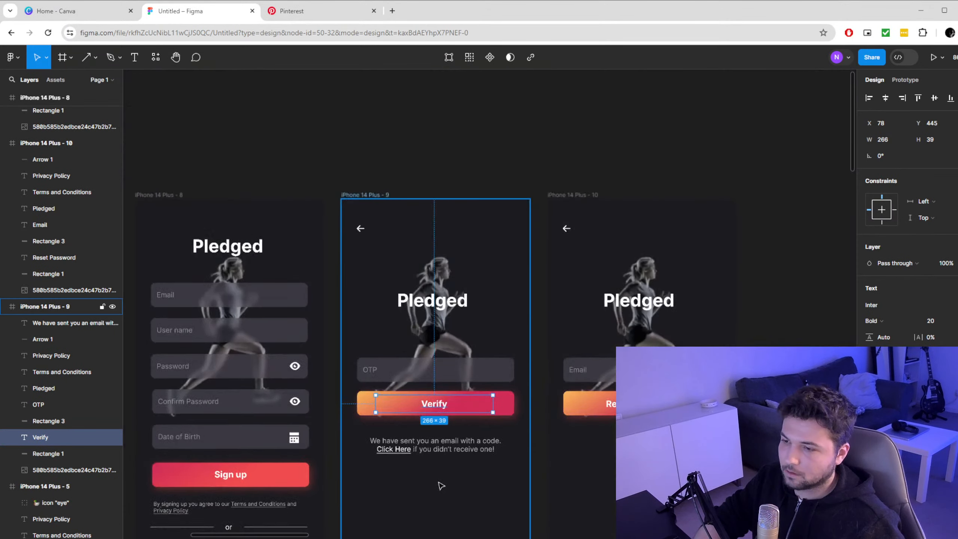
{"action": "left_click", "coordinate": [544, 193]}
Survey the canvas, comparing the redesigned dark screens with the green and teal login variants and the original light app screens
{"action": "scroll", "coordinate": [423, 445], "scroll_direction": "down", "scroll_amount": 3}
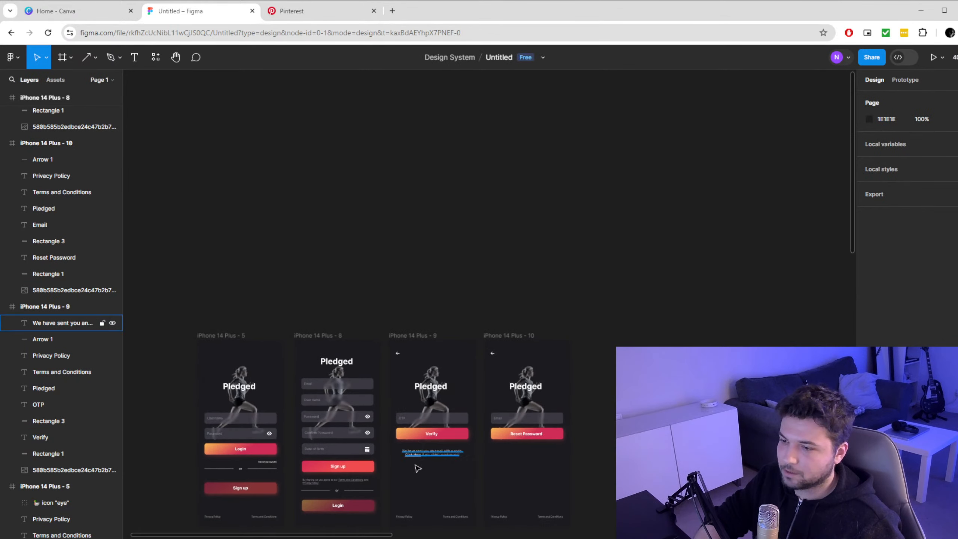
{"action": "scroll", "coordinate": [402, 460], "scroll_direction": "down", "scroll_amount": 4}
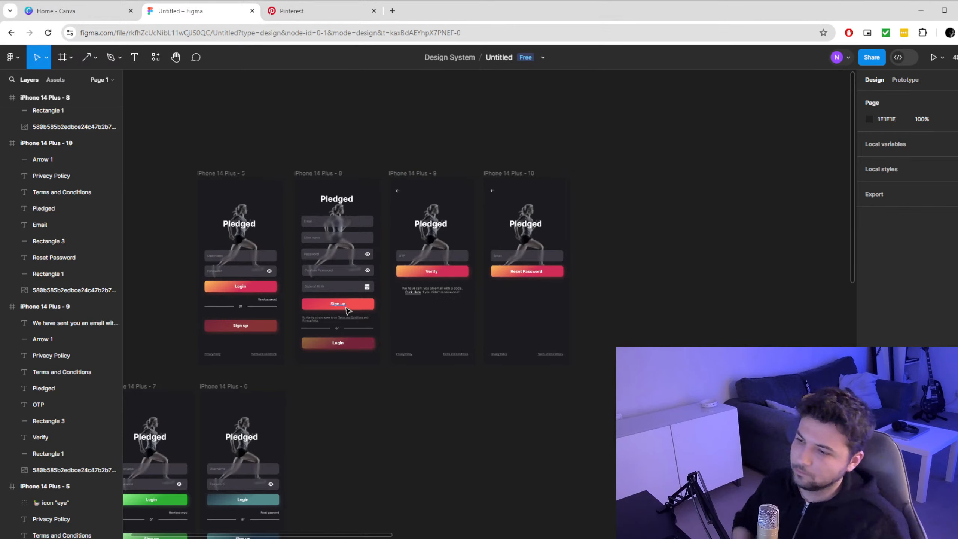
{"action": "scroll", "coordinate": [412, 338], "scroll_direction": "down", "scroll_amount": 2}
{"action": "scroll", "coordinate": [552, 347], "scroll_direction": "up", "scroll_amount": 3}
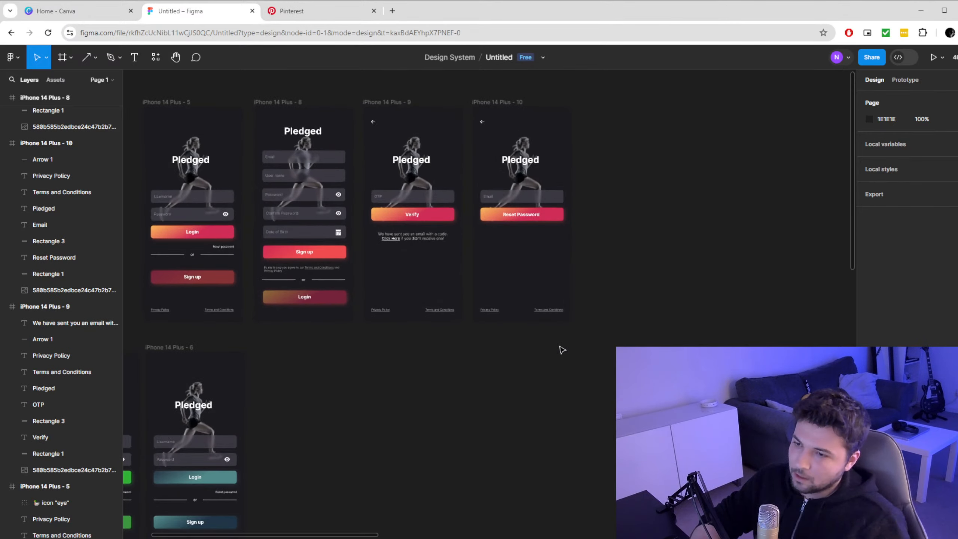
{"action": "scroll", "coordinate": [557, 348], "scroll_direction": "up", "scroll_amount": 6}
{"action": "scroll", "coordinate": [558, 356], "scroll_direction": "down", "scroll_amount": 5}
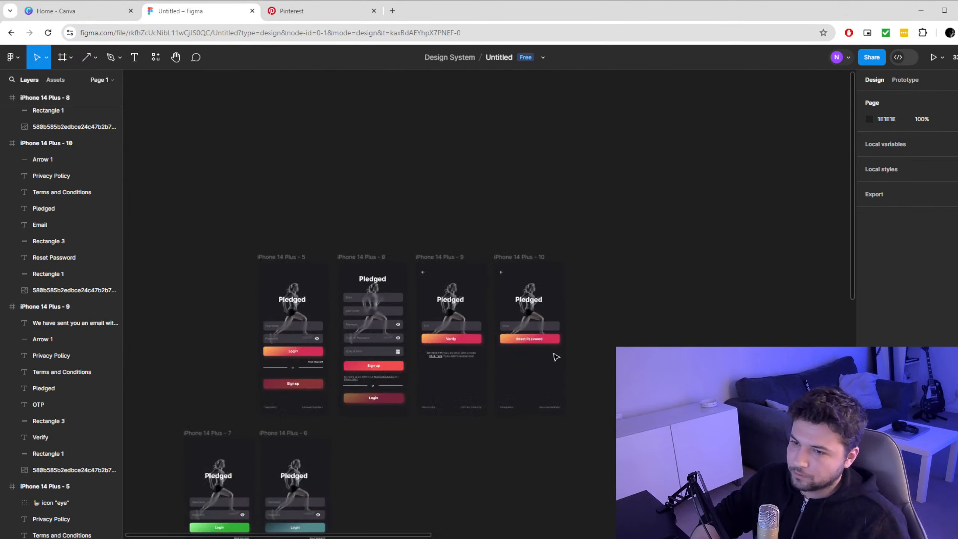
{"action": "scroll", "coordinate": [585, 401], "scroll_direction": "up", "scroll_amount": 1}
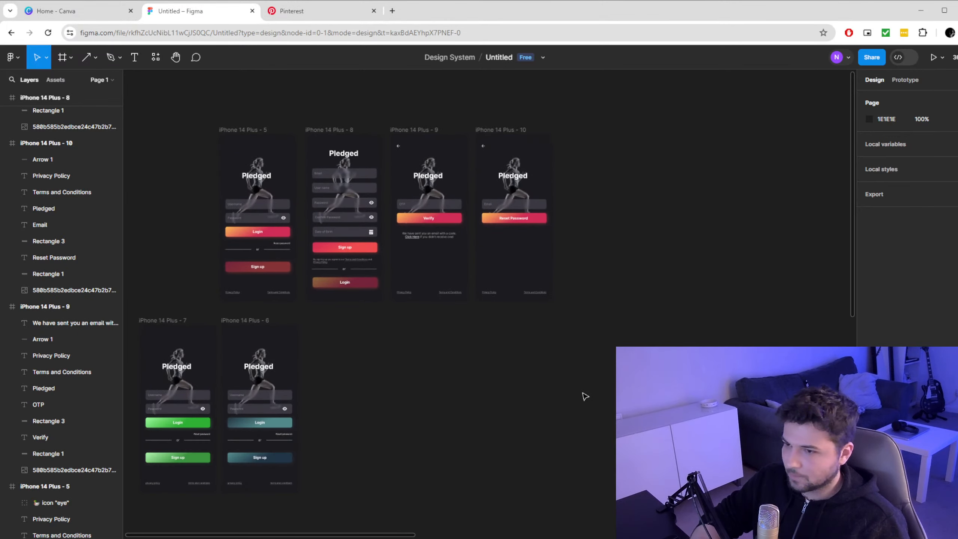
{"action": "scroll", "coordinate": [577, 389], "scroll_direction": "down", "scroll_amount": 3}
{"action": "scroll", "coordinate": [584, 388], "scroll_direction": "down", "scroll_amount": 3}
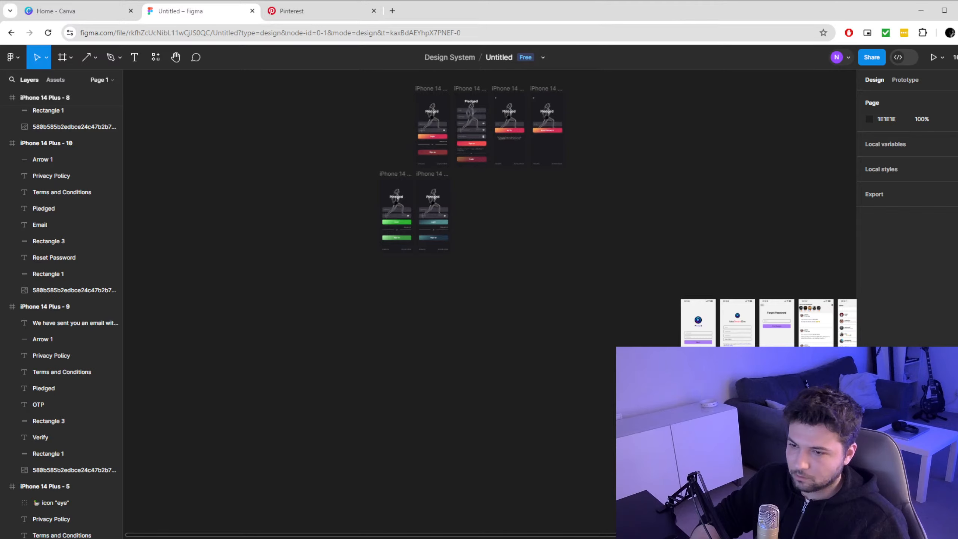
{"action": "scroll", "coordinate": [613, 216], "scroll_direction": "right", "scroll_amount": 3}
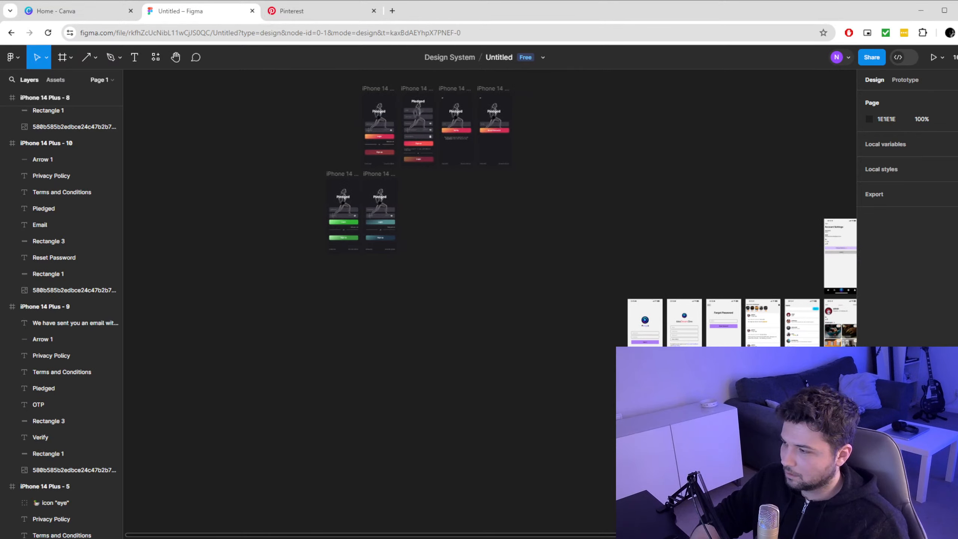
{"action": "scroll", "coordinate": [491, 303], "scroll_direction": "right", "scroll_amount": 5}
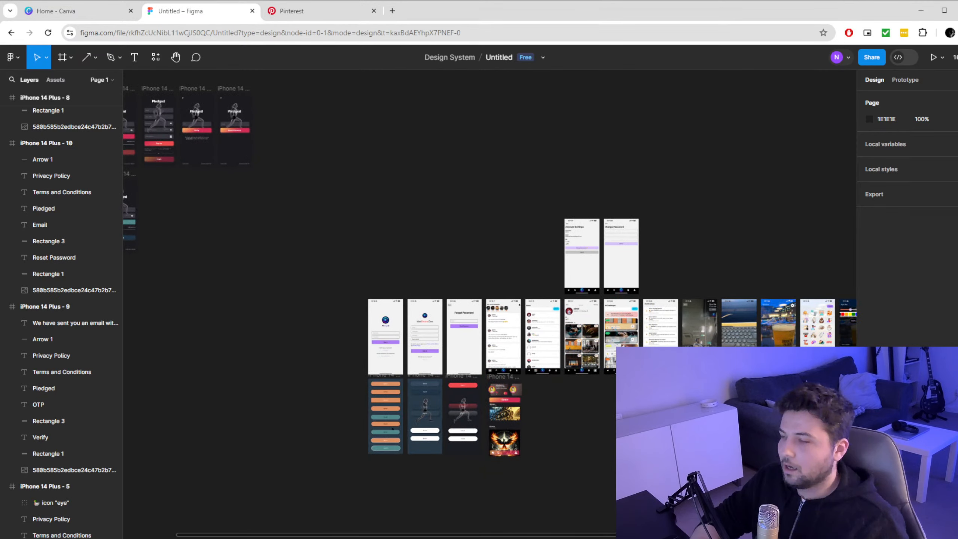
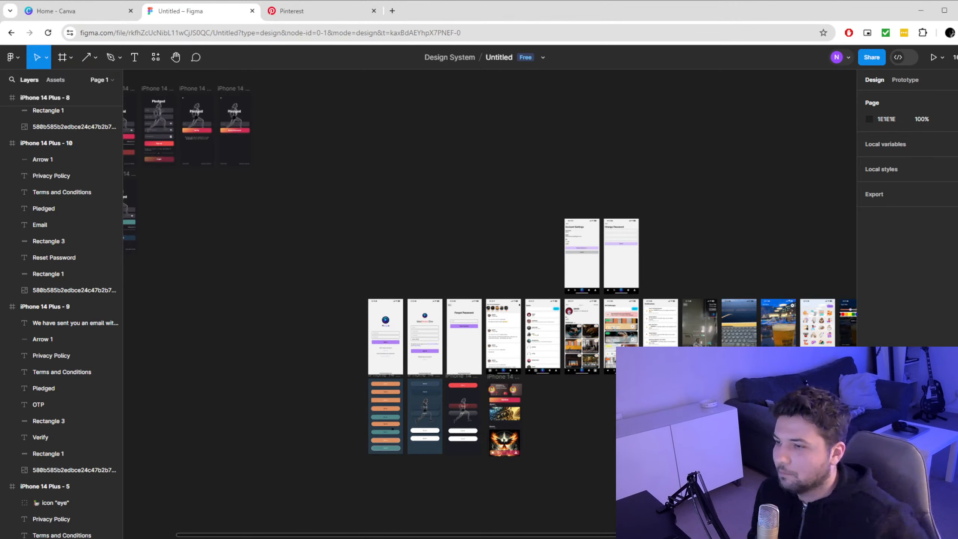
Inspect the OTP, reset-password and sign-up screens up close, including their buttons and helper text
{"action": "scroll", "coordinate": [205, 210], "scroll_direction": "up", "scroll_amount": 3}
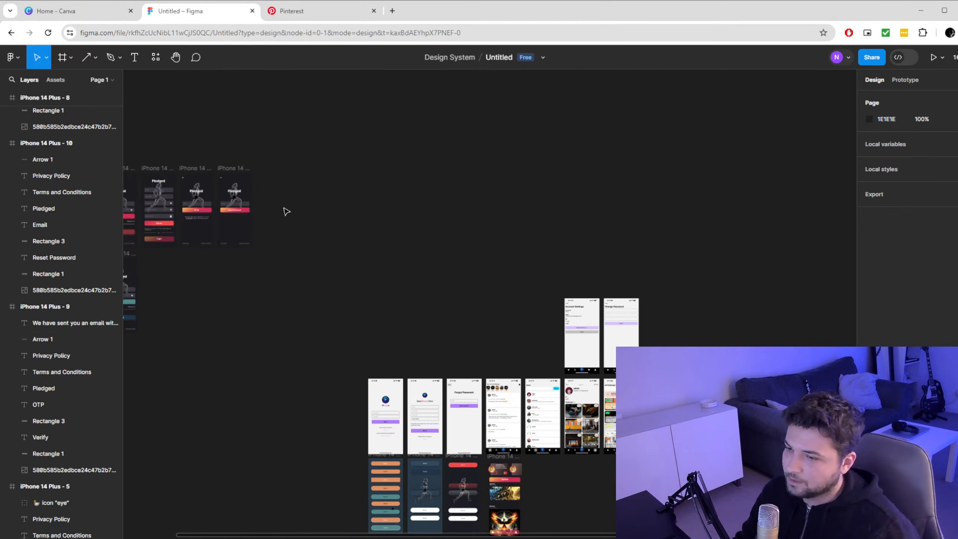
{"action": "scroll", "coordinate": [234, 224], "scroll_direction": "up", "scroll_amount": 5}
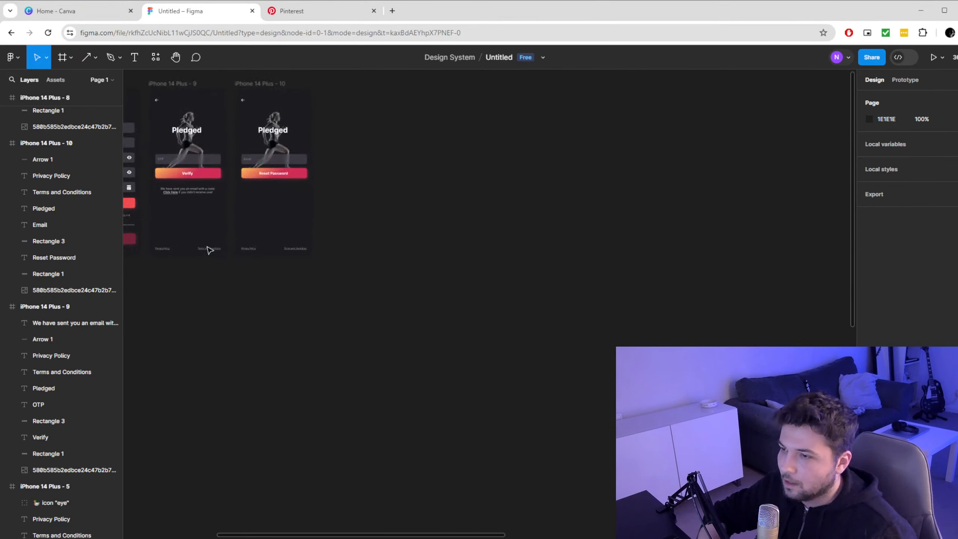
{"action": "scroll", "coordinate": [220, 234], "scroll_direction": "up", "scroll_amount": 2}
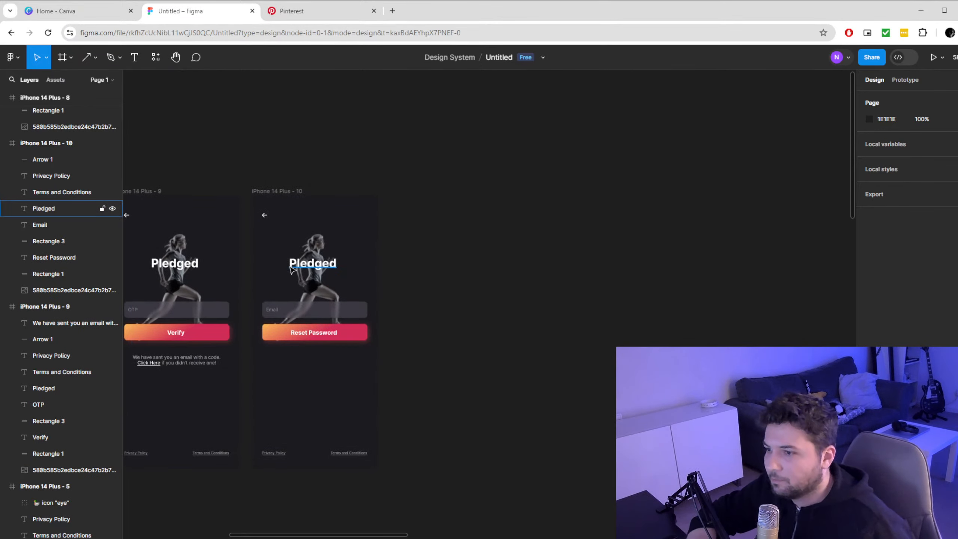
{"action": "scroll", "coordinate": [265, 287], "scroll_direction": "left", "scroll_amount": 2}
{"action": "scroll", "coordinate": [219, 344], "scroll_direction": "up", "scroll_amount": 4}
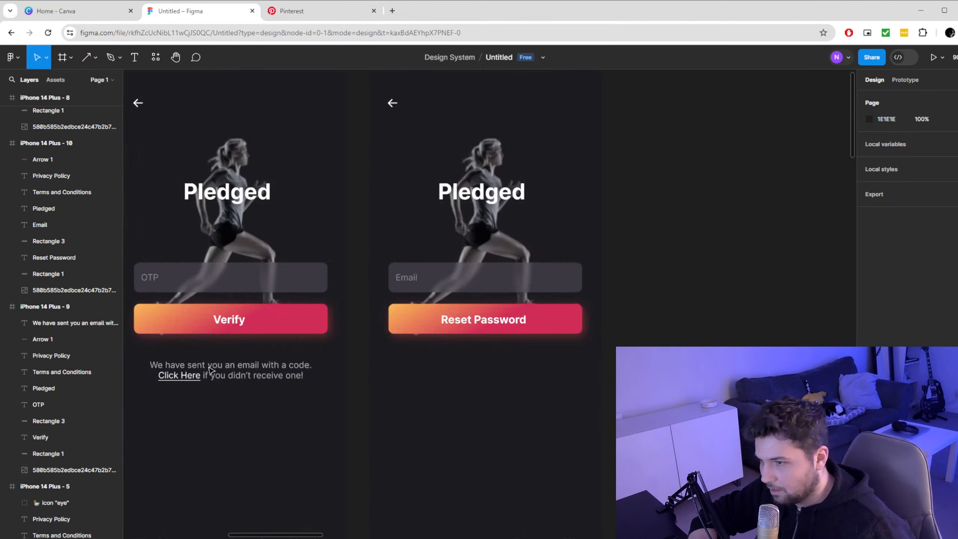
{"action": "scroll", "coordinate": [215, 351], "scroll_direction": "up", "scroll_amount": 1}
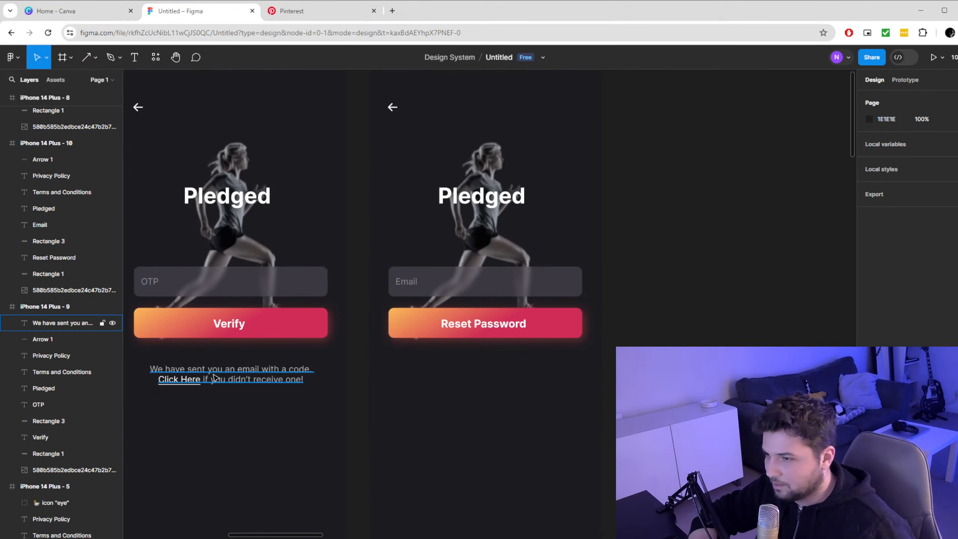
{"action": "scroll", "coordinate": [211, 377], "scroll_direction": "left", "scroll_amount": 6}
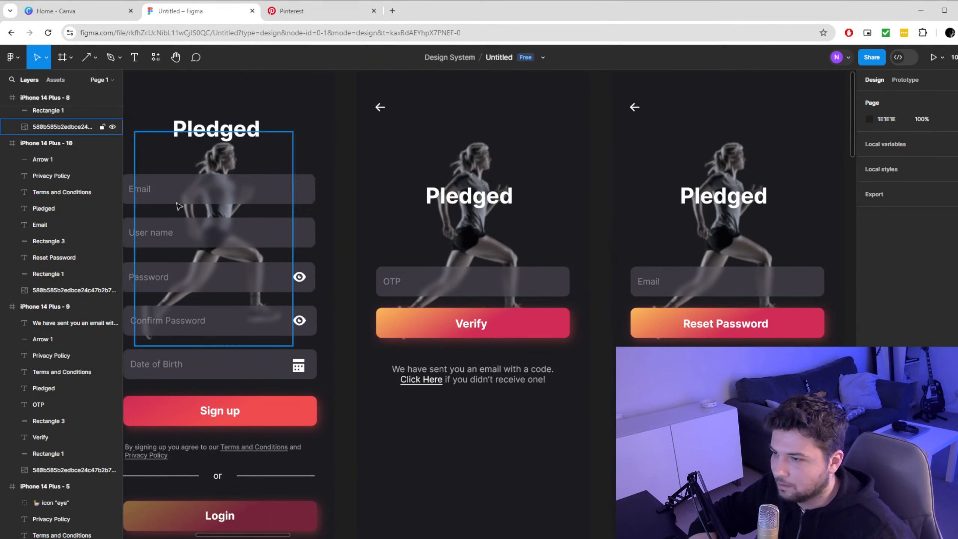
{"action": "scroll", "coordinate": [228, 384], "scroll_direction": "down", "scroll_amount": 2}
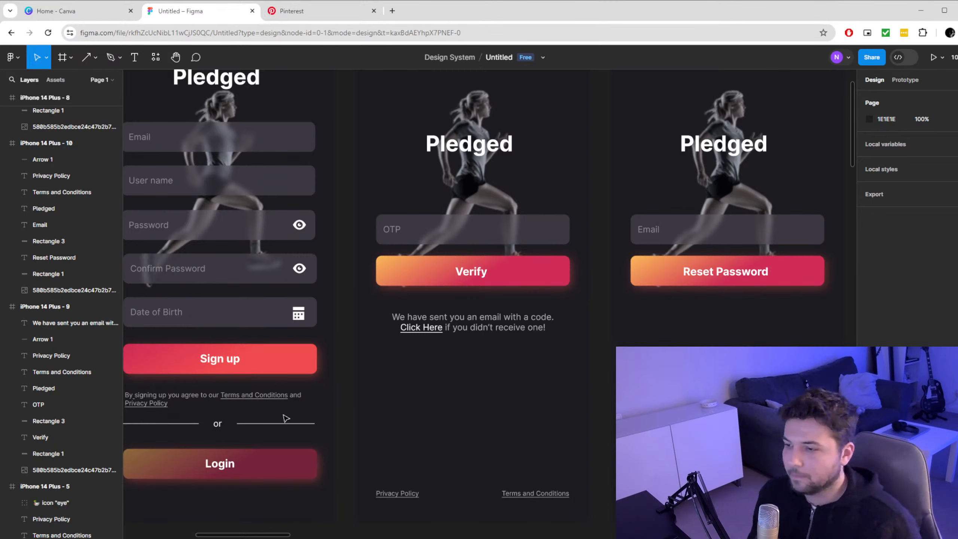
Compare the four redesigned login, sign-up, OTP and reset-password screens side by side
{"action": "mouse_move", "coordinate": [249, 536]}
{"action": "left_mouse_down"}
{"action": "mouse_move", "coordinate": [271, 536]}
{"action": "mouse_move", "coordinate": [263, 536]}
{"action": "left_mouse_up"}
{"action": "scroll", "coordinate": [310, 421], "scroll_direction": "down", "scroll_amount": 5}
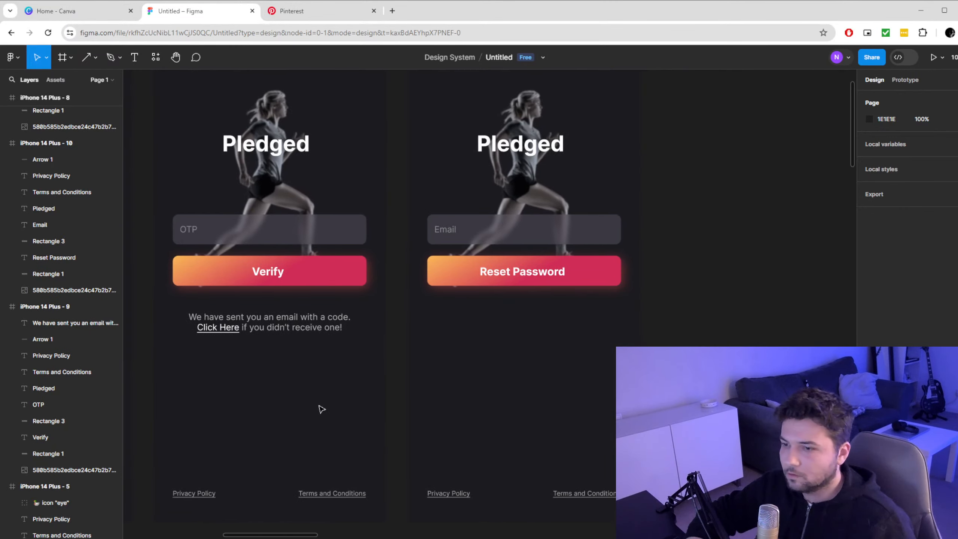
{"action": "scroll", "coordinate": [310, 415], "scroll_direction": "up", "scroll_amount": 3}
{"action": "scroll", "coordinate": [291, 425], "scroll_direction": "down", "scroll_amount": 3}
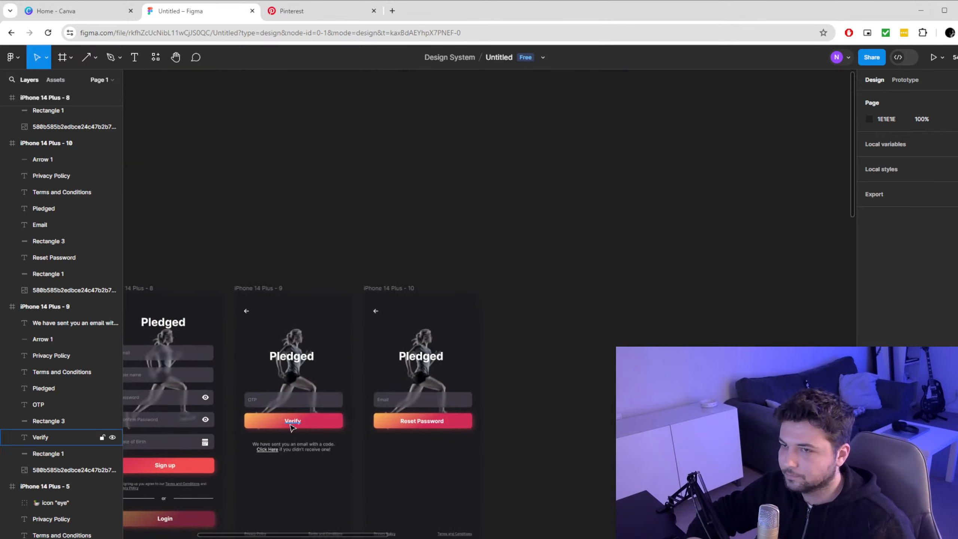
{"action": "scroll", "coordinate": [273, 415], "scroll_direction": "left", "scroll_amount": 5}
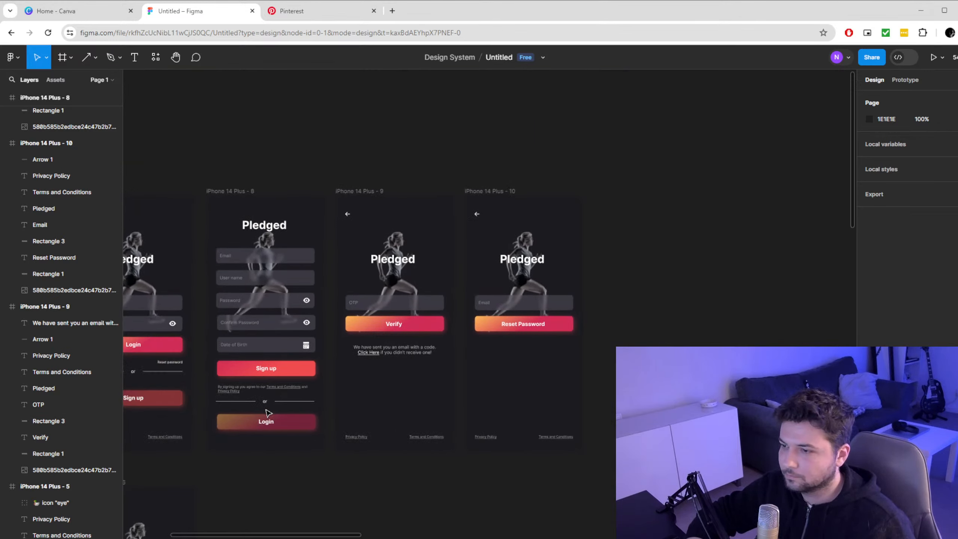
{"action": "scroll", "coordinate": [258, 419], "scroll_direction": "up", "scroll_amount": 2}
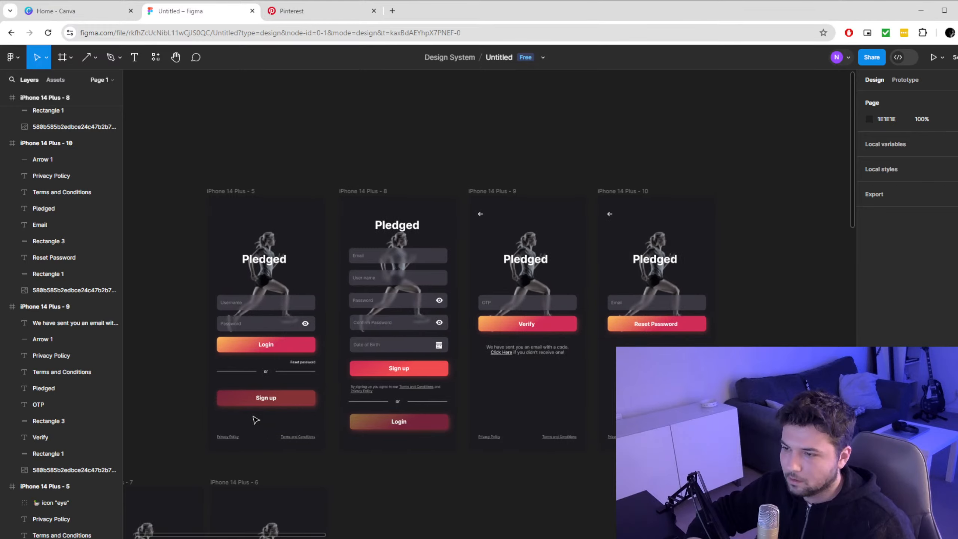
{"action": "left_click", "coordinate": [344, 417]}
{"action": "left_click", "coordinate": [327, 418]}
{"action": "scroll", "coordinate": [328, 418], "scroll_direction": "up", "scroll_amount": 1}
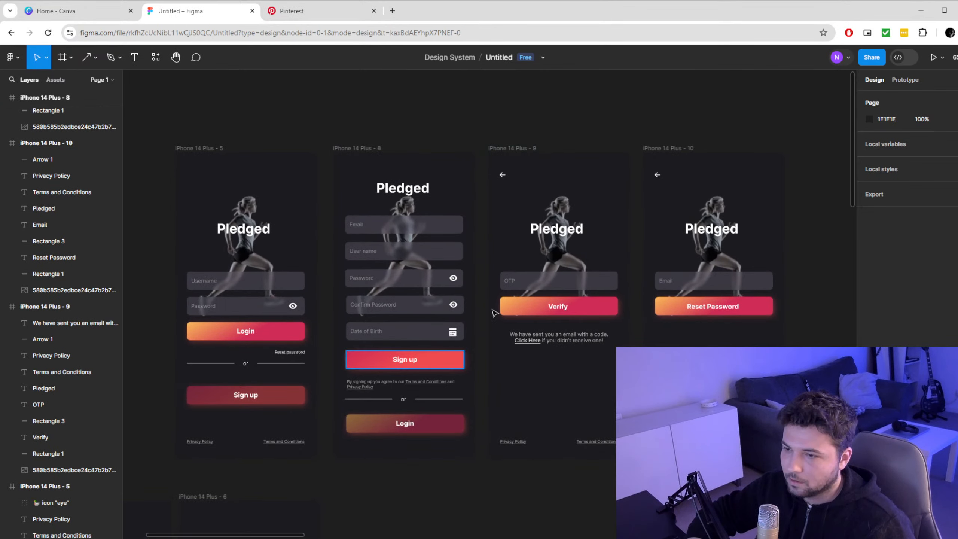
{"action": "left_click", "coordinate": [562, 196]}
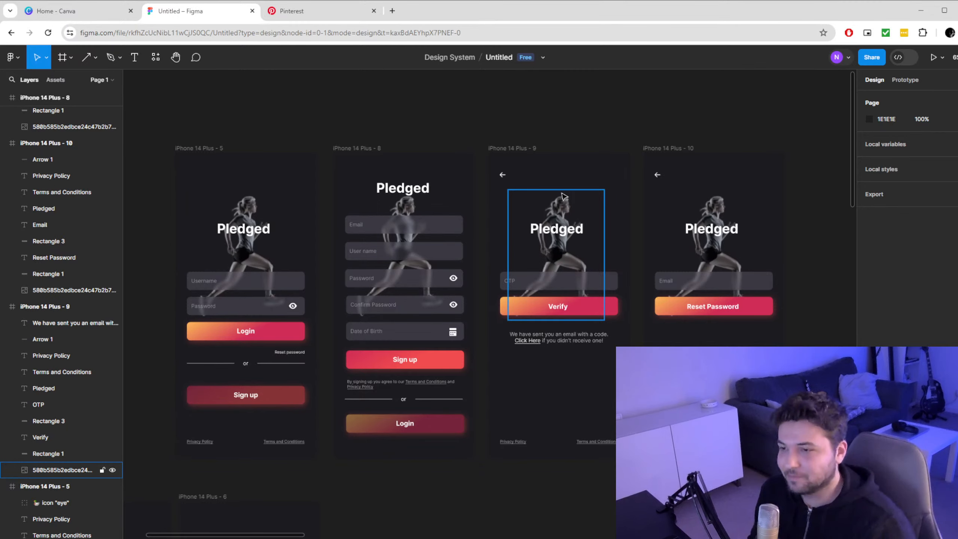
{"action": "left_click", "coordinate": [509, 373]}
{"action": "scroll", "coordinate": [527, 359], "scroll_direction": "down", "scroll_amount": 2}
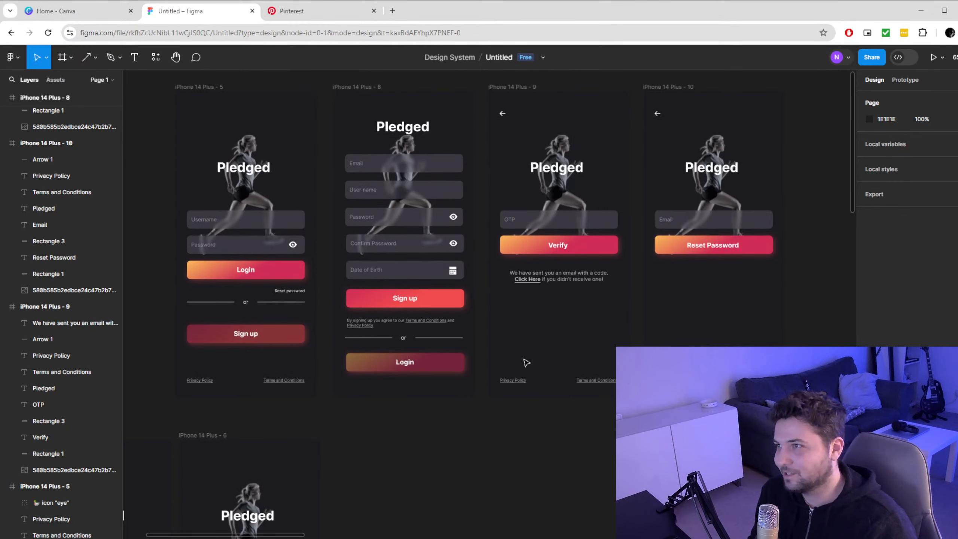
{"action": "scroll", "coordinate": [527, 363], "scroll_direction": "up", "scroll_amount": 1}
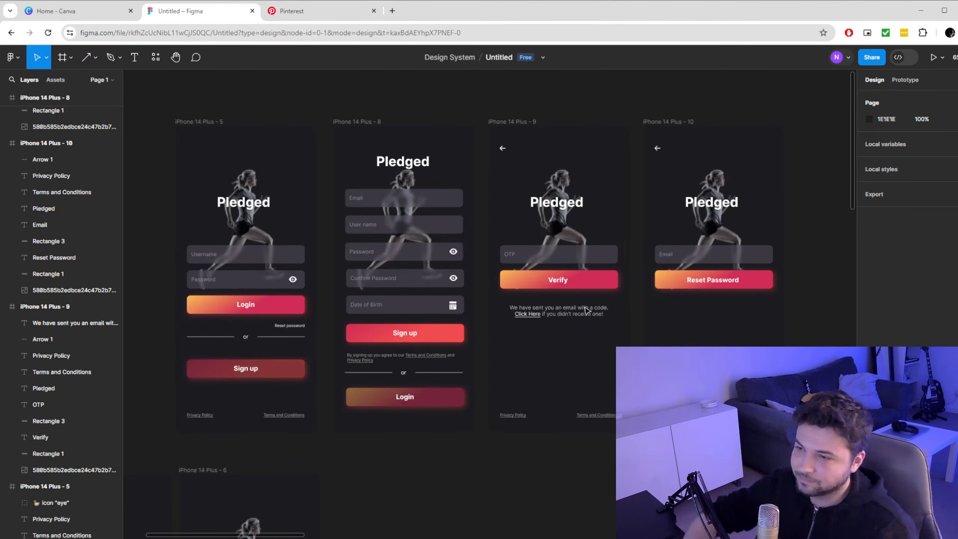
{"action": "scroll", "coordinate": [601, 301], "scroll_direction": "down", "scroll_amount": 1}
{"action": "scroll", "coordinate": [602, 301], "scroll_direction": "up", "scroll_amount": 1}
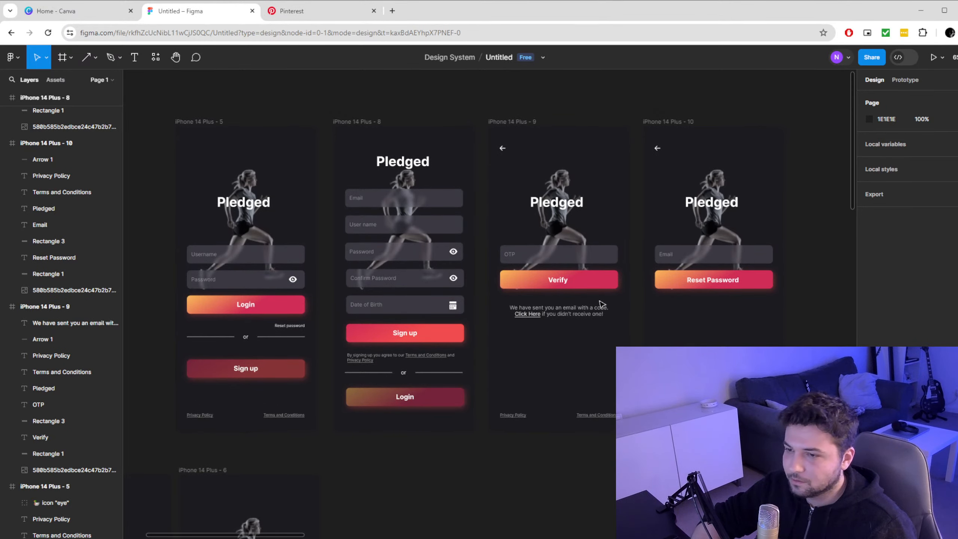
{"action": "scroll", "coordinate": [602, 304], "scroll_direction": "down", "scroll_amount": 1}
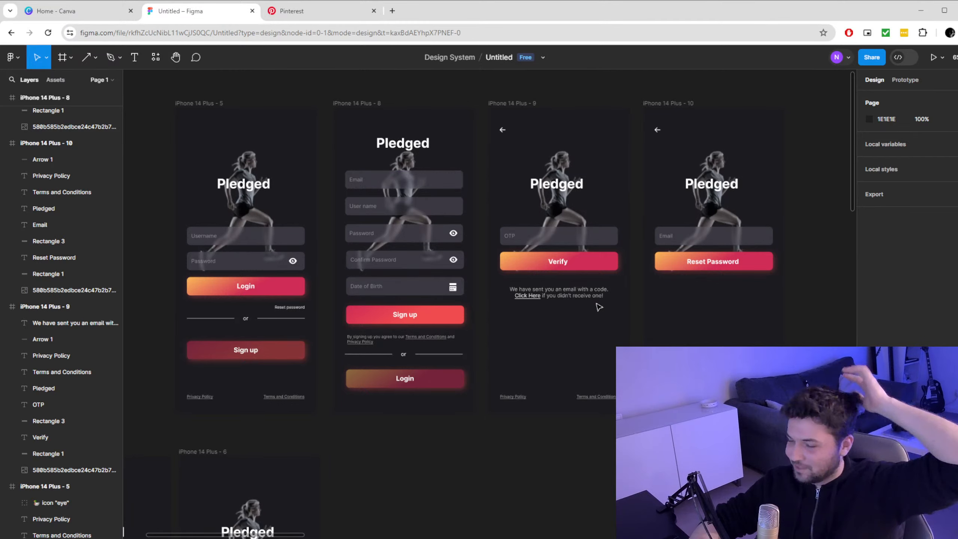
Survey the canvas from the four redesigned dark screens across to the original light login, sign-up and Forgot Password screens
{"action": "scroll", "coordinate": [636, 311], "scroll_direction": "down", "scroll_amount": 1}
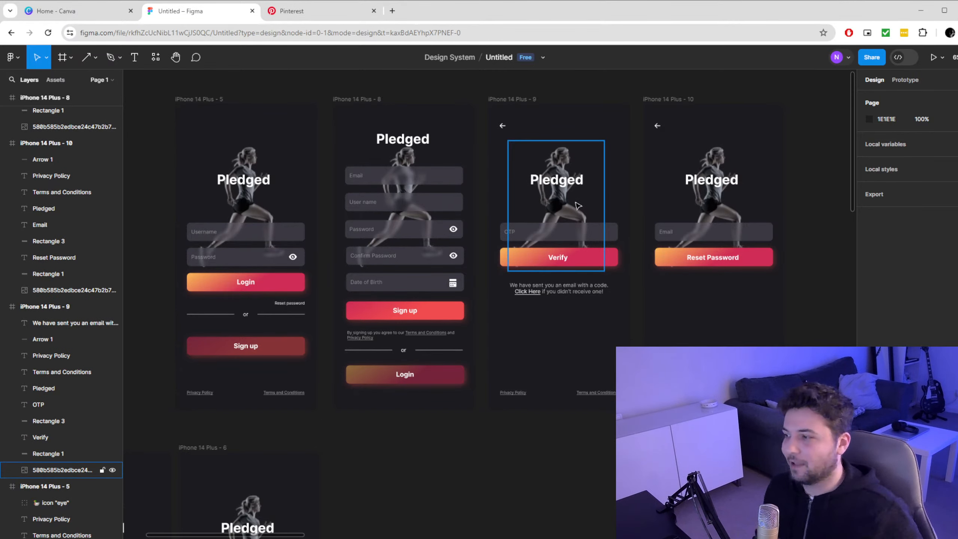
{"action": "key", "text": "Escape"}
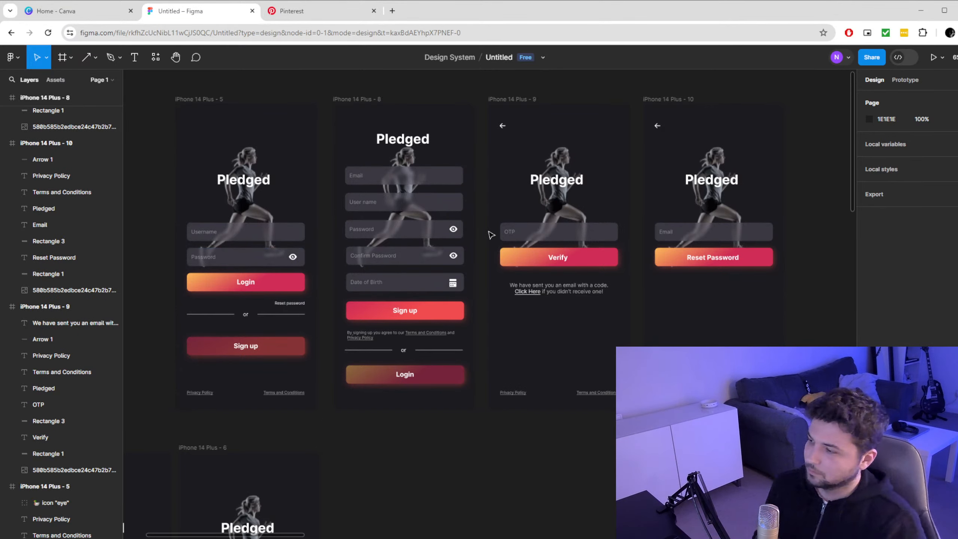
{"action": "scroll", "coordinate": [491, 235], "scroll_direction": "right", "scroll_amount": 2}
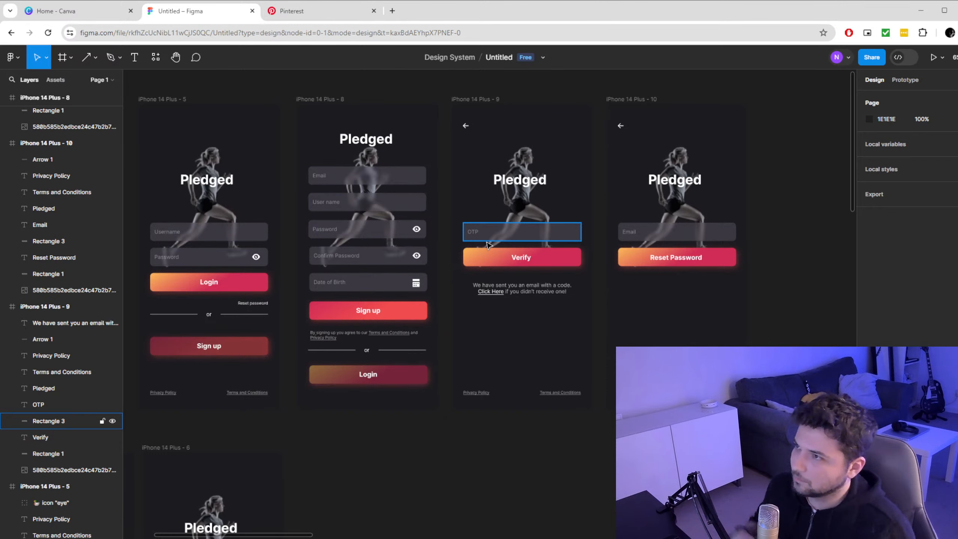
{"action": "scroll", "coordinate": [577, 219], "scroll_direction": "down", "scroll_amount": 5}
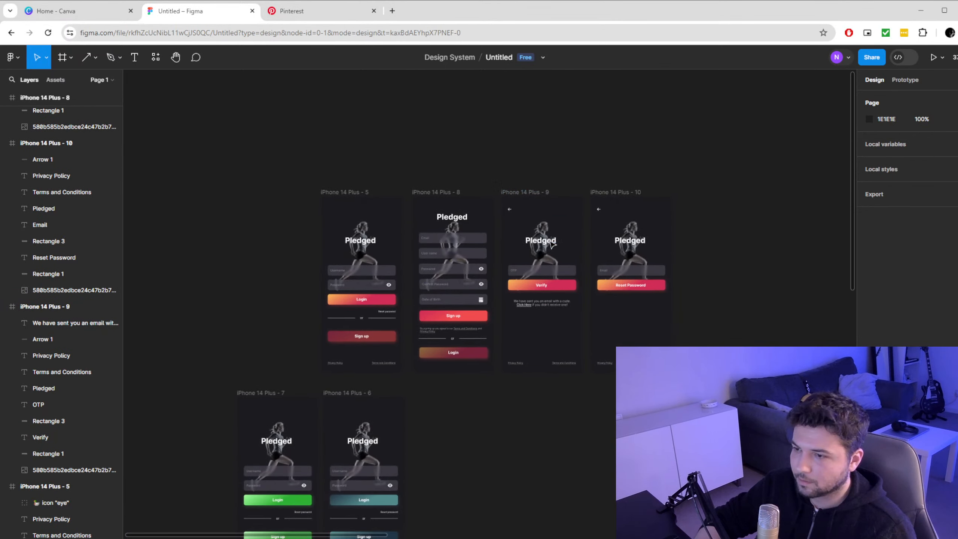
{"action": "scroll", "coordinate": [558, 226], "scroll_direction": "right", "scroll_amount": 10}
{"action": "scroll", "coordinate": [476, 263], "scroll_direction": "down", "scroll_amount": 5}
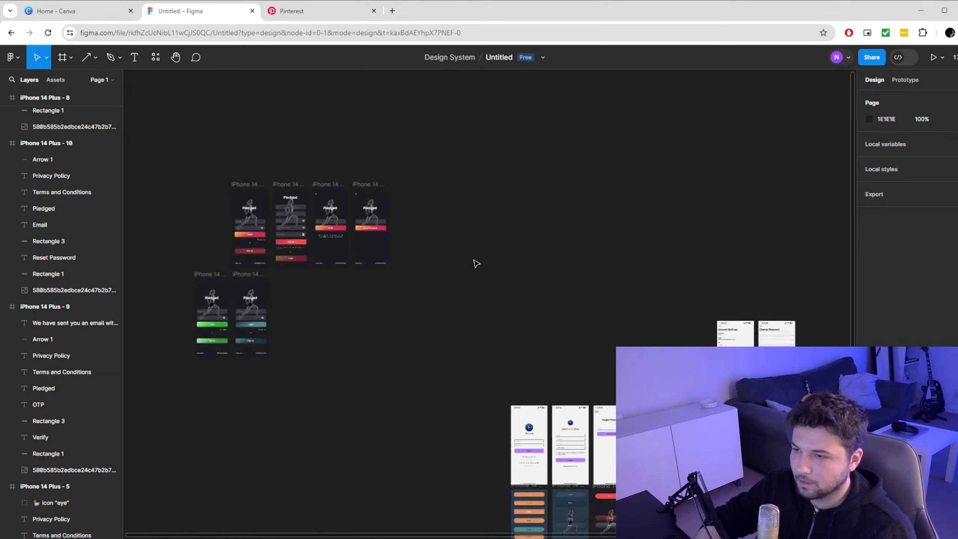
{"action": "scroll", "coordinate": [577, 320], "scroll_direction": "down", "scroll_amount": 5}
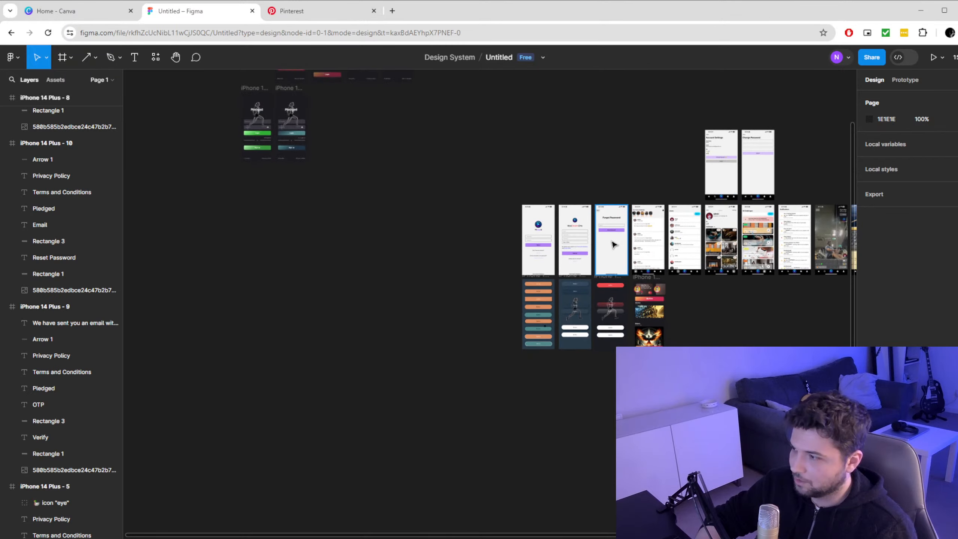
{"action": "scroll", "coordinate": [611, 242], "scroll_direction": "up", "scroll_amount": 3}
{"action": "scroll", "coordinate": [613, 247], "scroll_direction": "up", "scroll_amount": 1}
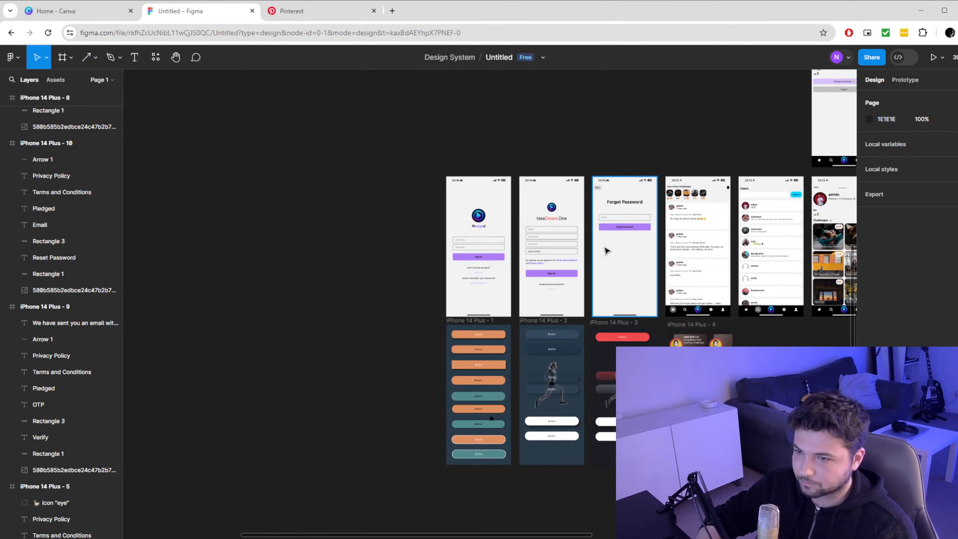
Examine the original Users, profile, All Challenges and active-challenges feed screens, including their cards and navigation bars
{"action": "scroll", "coordinate": [604, 249], "scroll_direction": "right", "scroll_amount": 8}
{"action": "scroll", "coordinate": [593, 251], "scroll_direction": "down", "scroll_amount": 1}
{"action": "scroll", "coordinate": [594, 251], "scroll_direction": "up", "scroll_amount": 5}
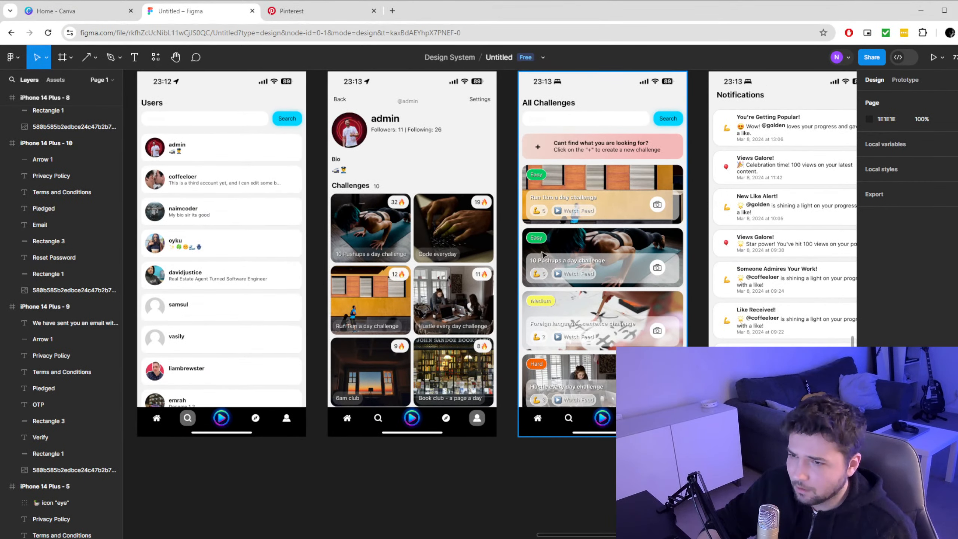
{"action": "scroll", "coordinate": [490, 264], "scroll_direction": "up", "scroll_amount": 3}
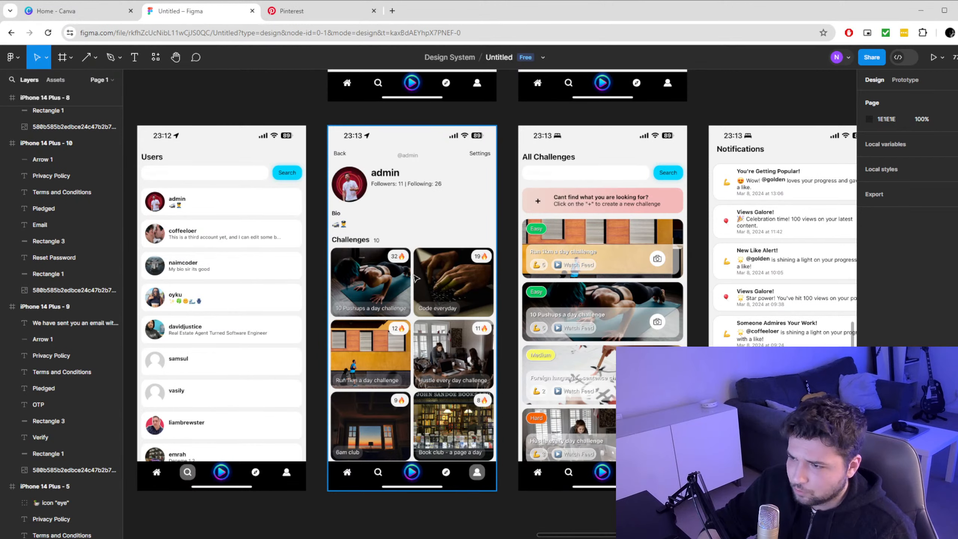
{"action": "scroll", "coordinate": [409, 286], "scroll_direction": "left", "scroll_amount": 5}
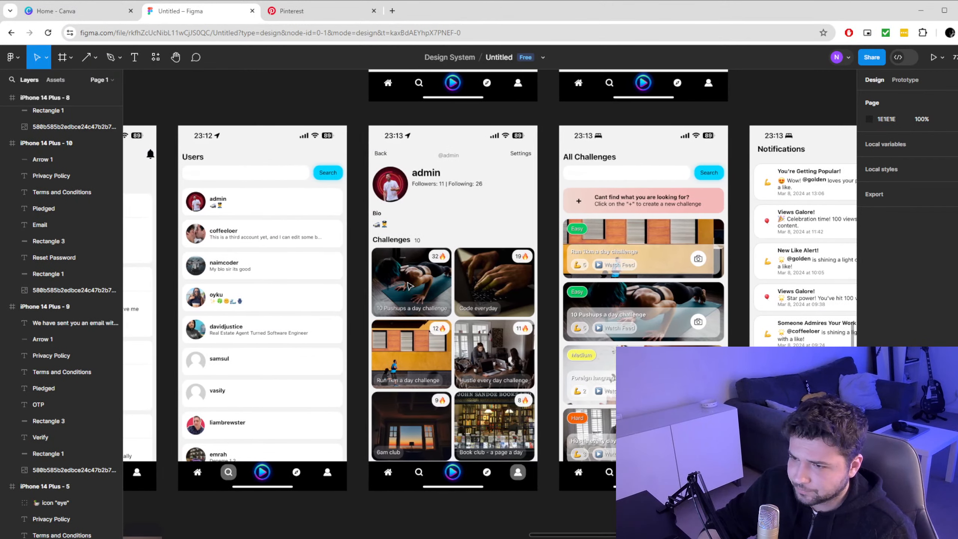
{"action": "scroll", "coordinate": [408, 285], "scroll_direction": "left", "scroll_amount": 2}
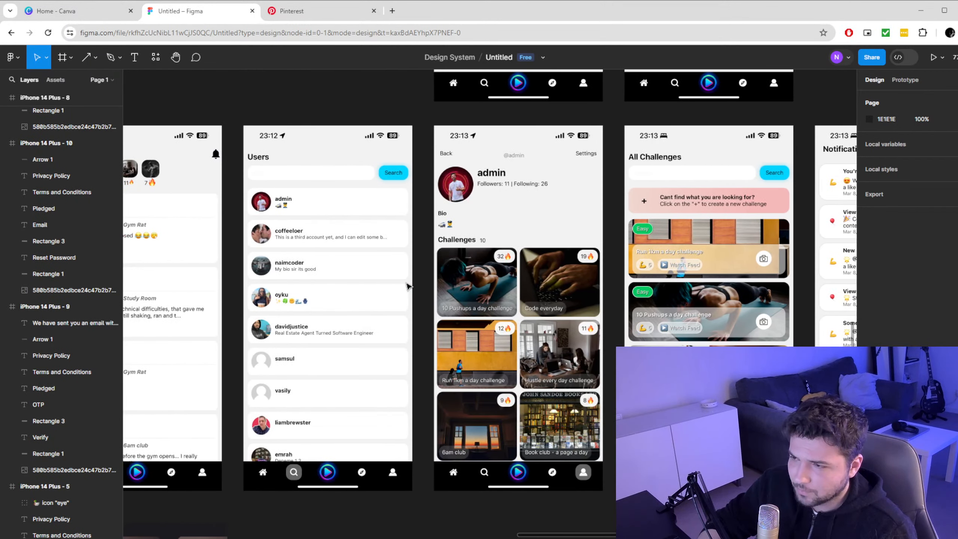
{"action": "scroll", "coordinate": [408, 286], "scroll_direction": "left", "scroll_amount": 6}
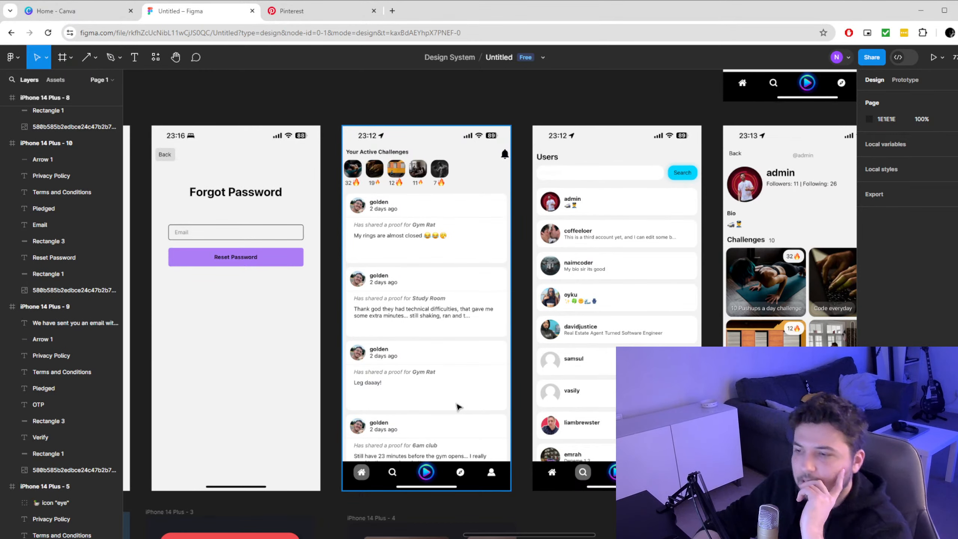
{"action": "scroll", "coordinate": [461, 402], "scroll_direction": "down", "scroll_amount": 4}
{"action": "scroll", "coordinate": [460, 402], "scroll_direction": "up", "scroll_amount": 4}
{"action": "scroll", "coordinate": [452, 390], "scroll_direction": "right", "scroll_amount": 3}
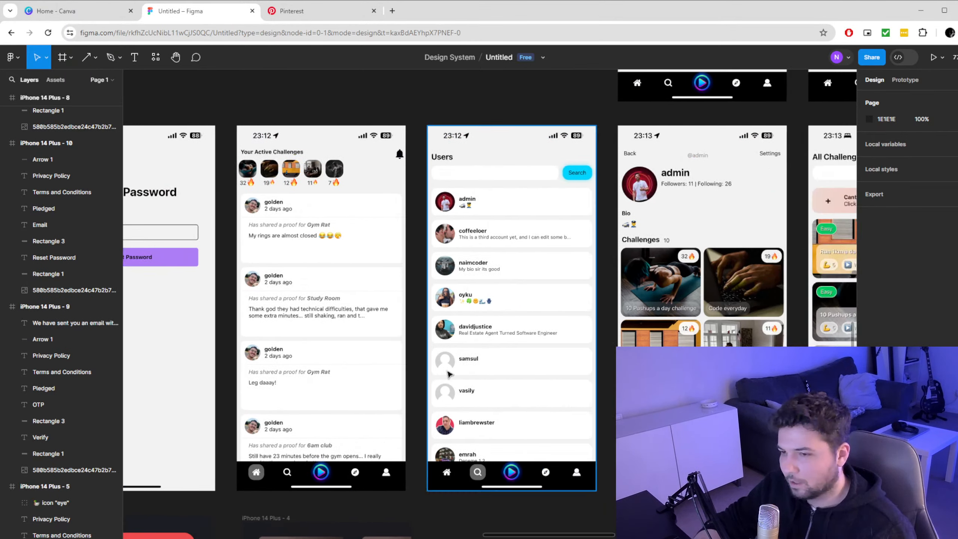
{"action": "scroll", "coordinate": [449, 373], "scroll_direction": "right", "scroll_amount": 6}
{"action": "scroll", "coordinate": [448, 373], "scroll_direction": "right", "scroll_amount": 10}
Inspect the original Gym Rat proof, camera capture and caption screens up close, including their overlay buttons and labels
{"action": "scroll", "coordinate": [453, 351], "scroll_direction": "up", "scroll_amount": 6}
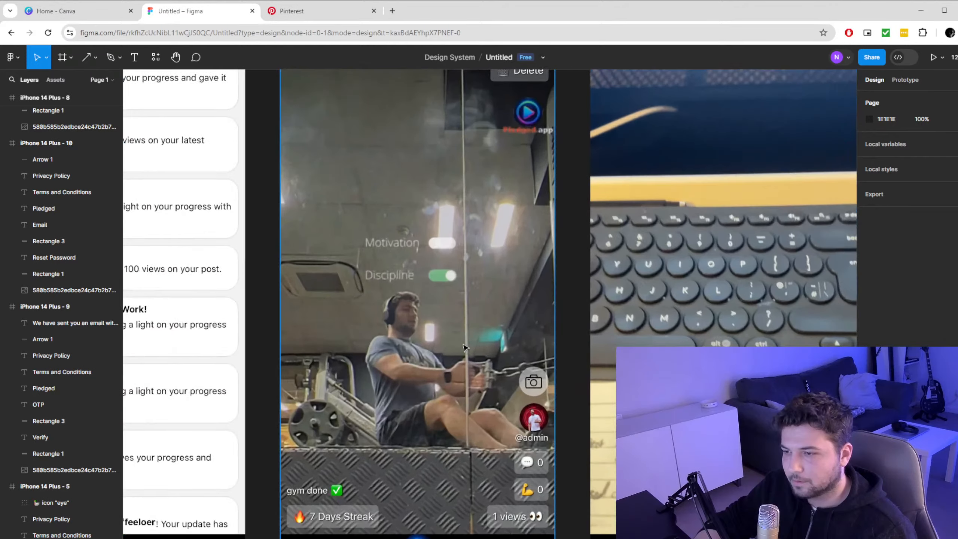
{"action": "scroll", "coordinate": [456, 346], "scroll_direction": "down", "scroll_amount": 6}
{"action": "scroll", "coordinate": [456, 346], "scroll_direction": "up", "scroll_amount": 1}
{"action": "scroll", "coordinate": [457, 345], "scroll_direction": "up", "scroll_amount": 1}
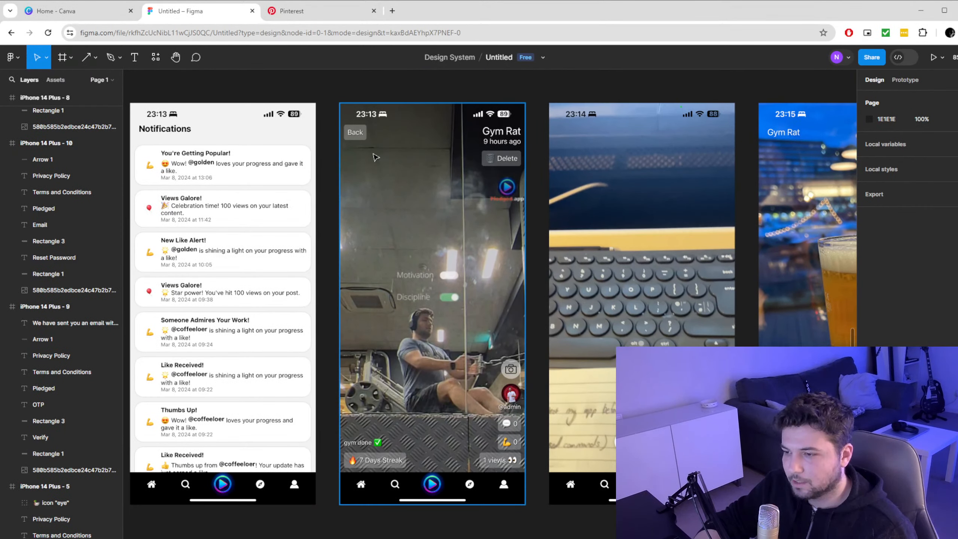
{"action": "scroll", "coordinate": [641, 279], "scroll_direction": "right", "scroll_amount": 8}
{"action": "scroll", "coordinate": [656, 279], "scroll_direction": "up", "scroll_amount": 2}
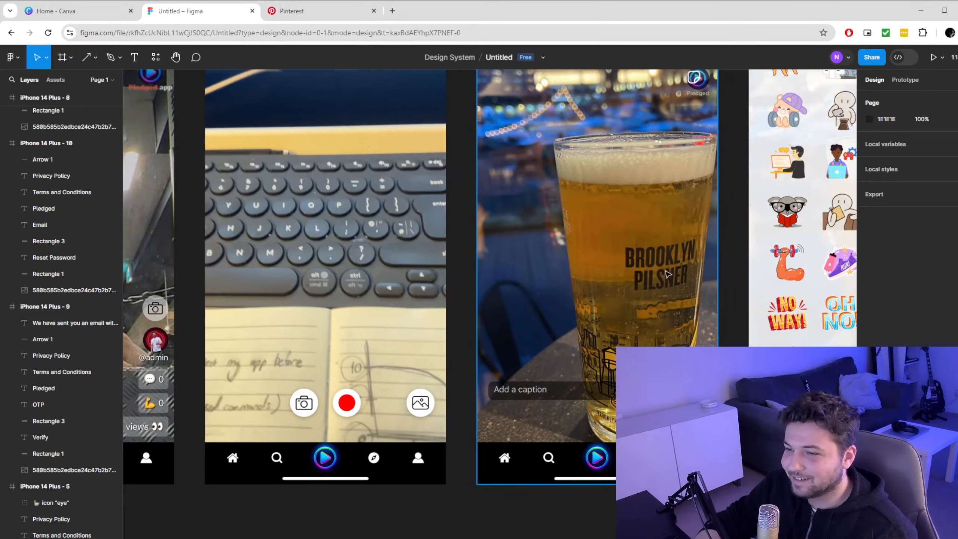
{"action": "scroll", "coordinate": [656, 279], "scroll_direction": "down", "scroll_amount": 2}
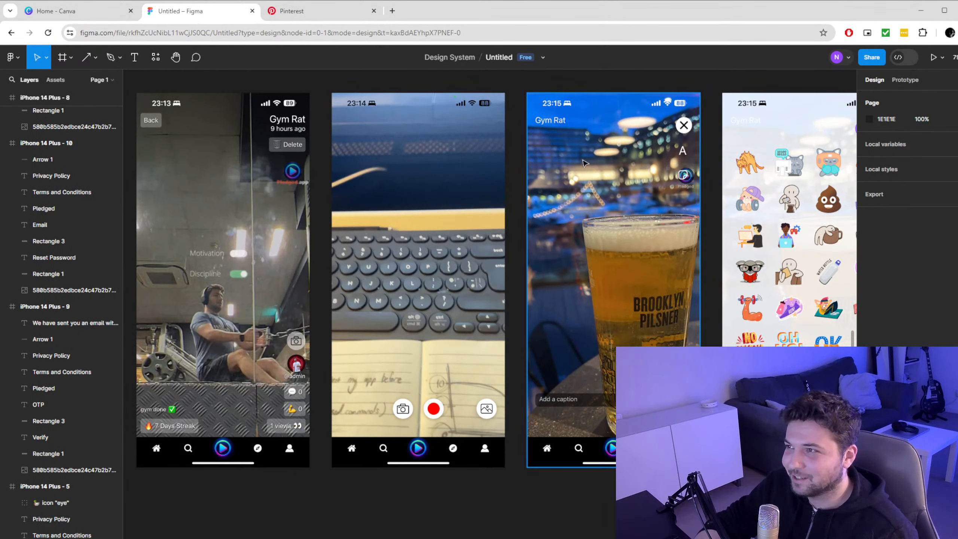
{"action": "scroll", "coordinate": [414, 253], "scroll_direction": "left", "scroll_amount": 5}
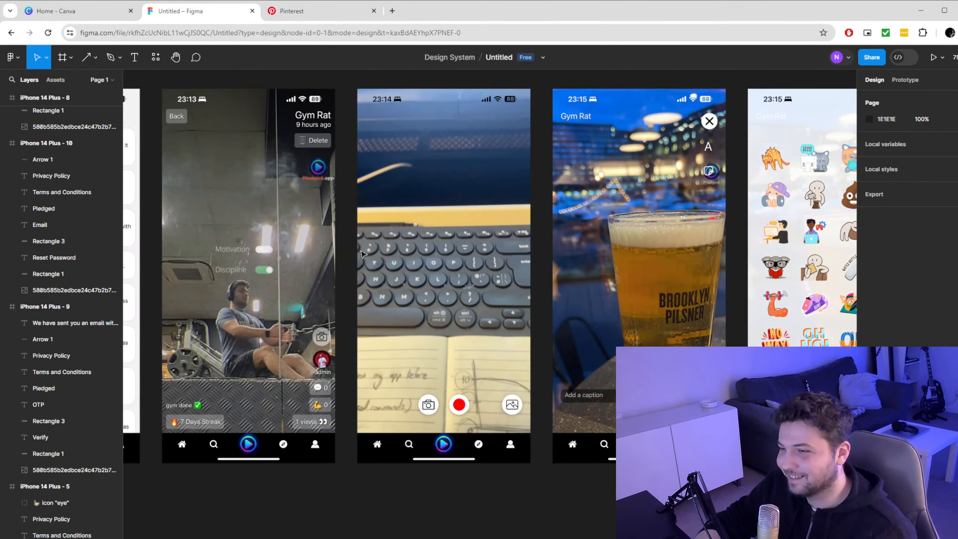
{"action": "scroll", "coordinate": [450, 254], "scroll_direction": "right", "scroll_amount": 4}
{"action": "scroll", "coordinate": [450, 254], "scroll_direction": "down", "scroll_amount": 2}
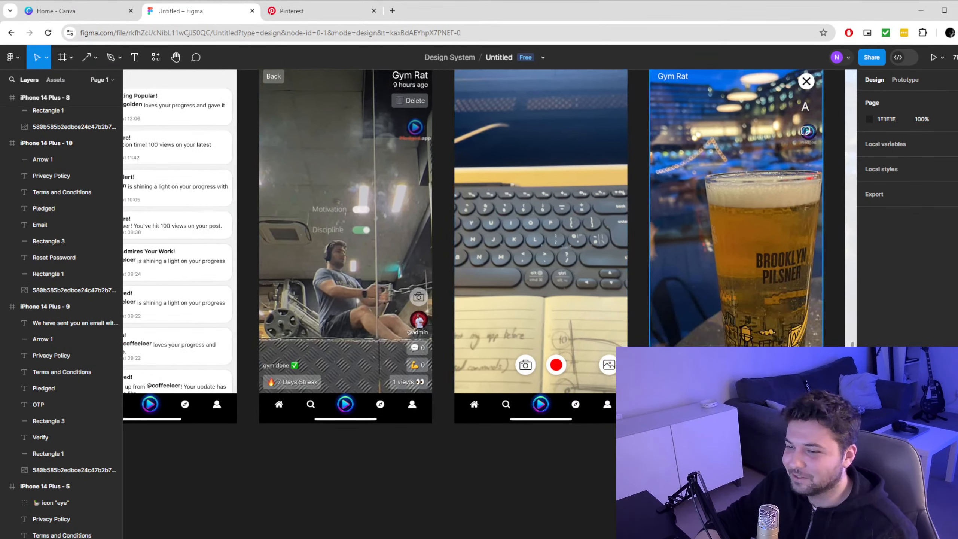
{"action": "scroll", "coordinate": [750, 337], "scroll_direction": "up", "scroll_amount": 1}
{"action": "scroll", "coordinate": [750, 338], "scroll_direction": "up", "scroll_amount": 2}
{"action": "scroll", "coordinate": [739, 197], "scroll_direction": "left", "scroll_amount": 2}
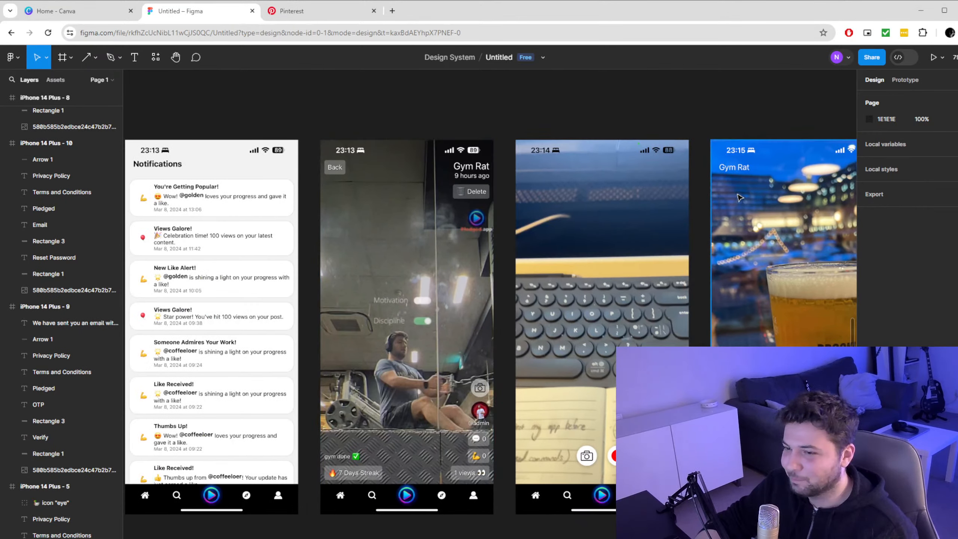
{"action": "scroll", "coordinate": [417, 318], "scroll_direction": "left", "scroll_amount": 1}
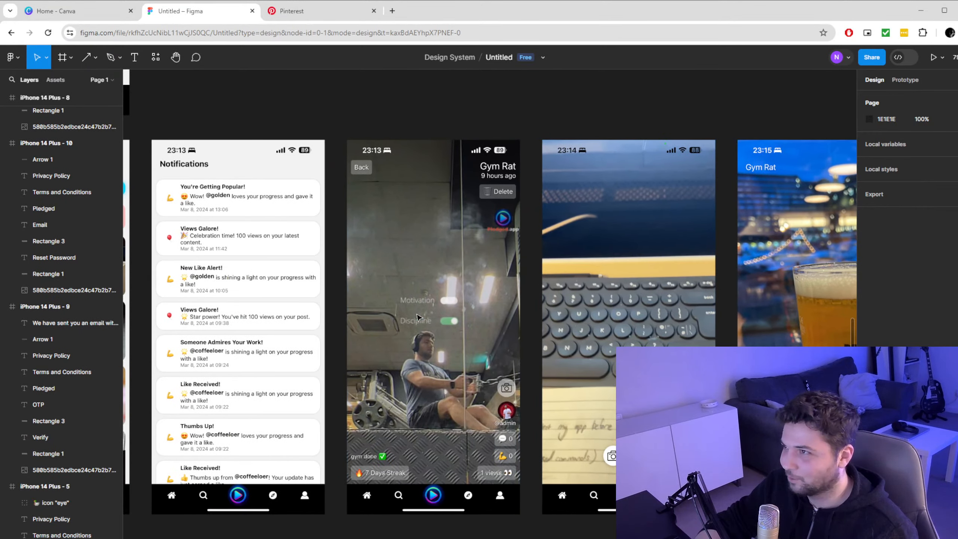
{"action": "scroll", "coordinate": [418, 317], "scroll_direction": "up", "scroll_amount": 3}
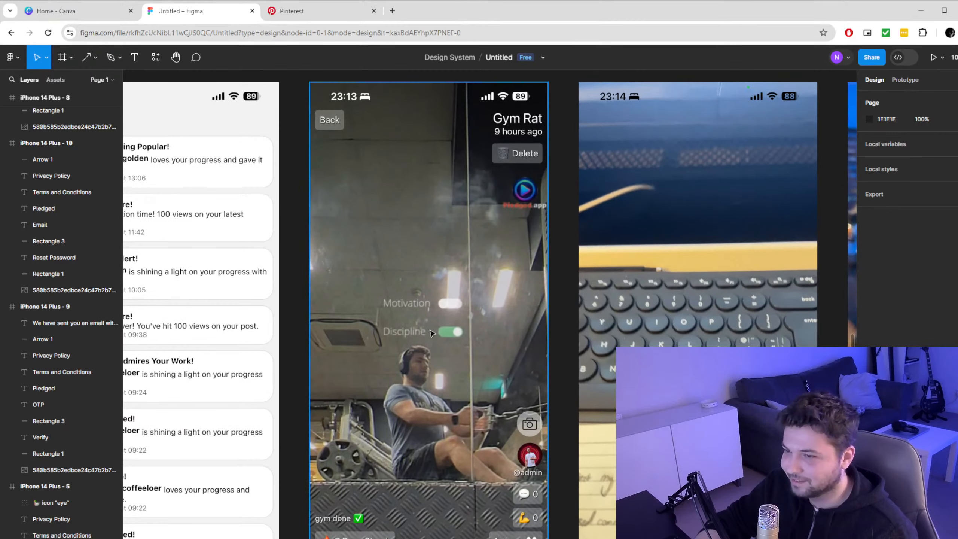
{"action": "scroll", "coordinate": [376, 186], "scroll_direction": "up", "scroll_amount": 1}
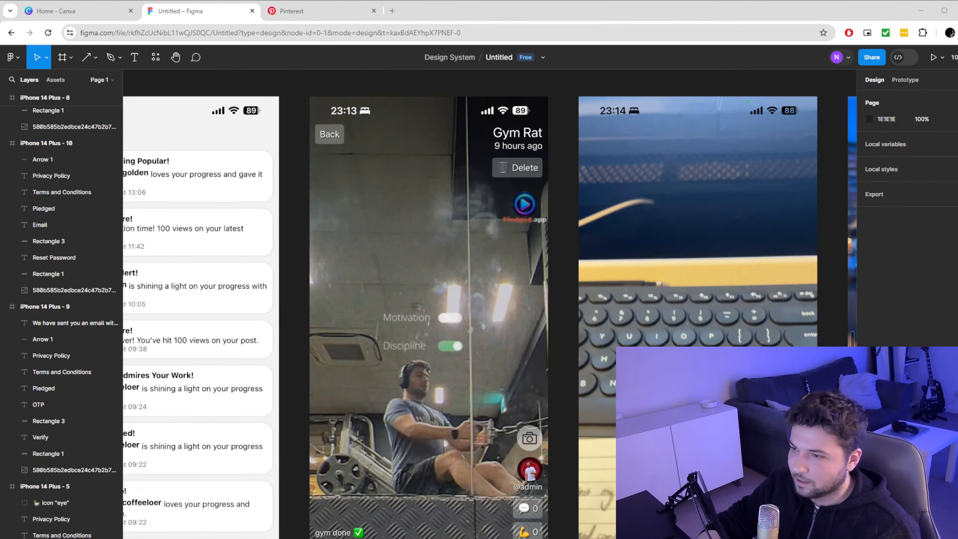
Compare the original All Challenges, Notifications, proof, camera and sticker screens side by side
{"action": "scroll", "coordinate": [443, 348], "scroll_direction": "down", "scroll_amount": 5}
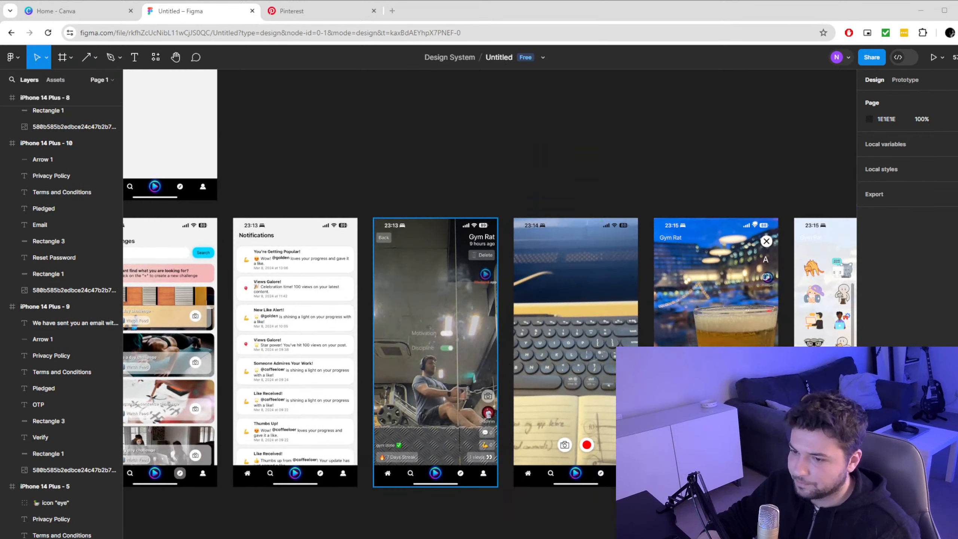
{"action": "scroll", "coordinate": [336, 351], "scroll_direction": "left", "scroll_amount": 5}
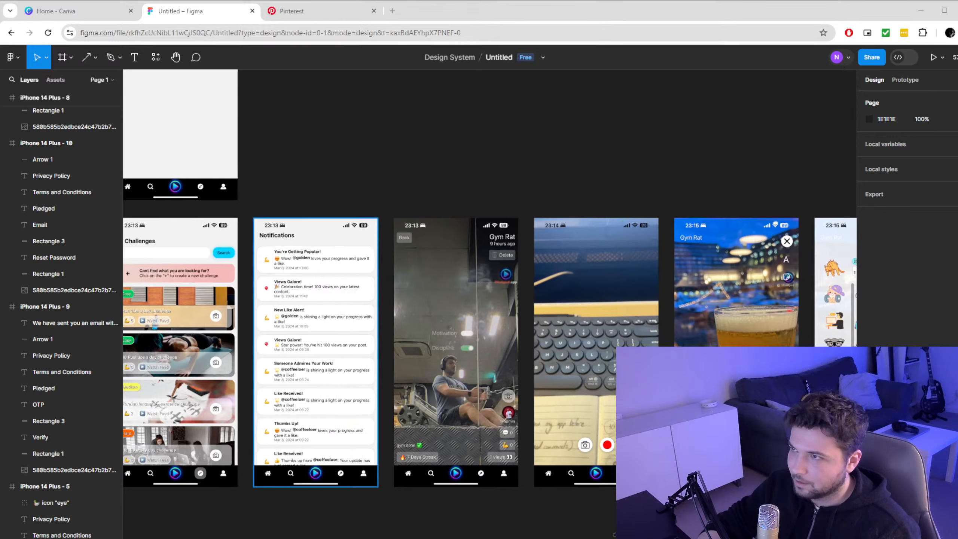
{"action": "scroll", "coordinate": [188, 336], "scroll_direction": "up", "scroll_amount": 3}
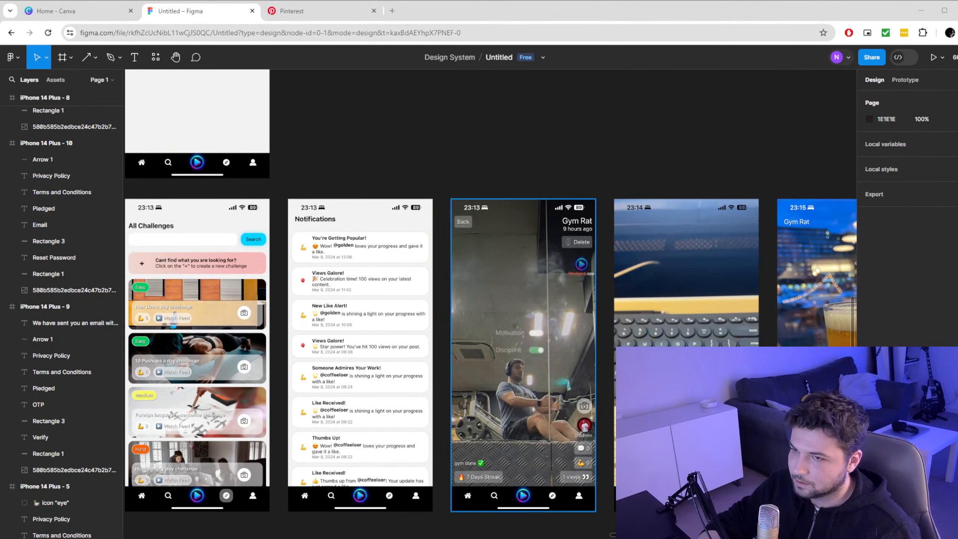
{"action": "scroll", "coordinate": [491, 355], "scroll_direction": "right", "scroll_amount": 10}
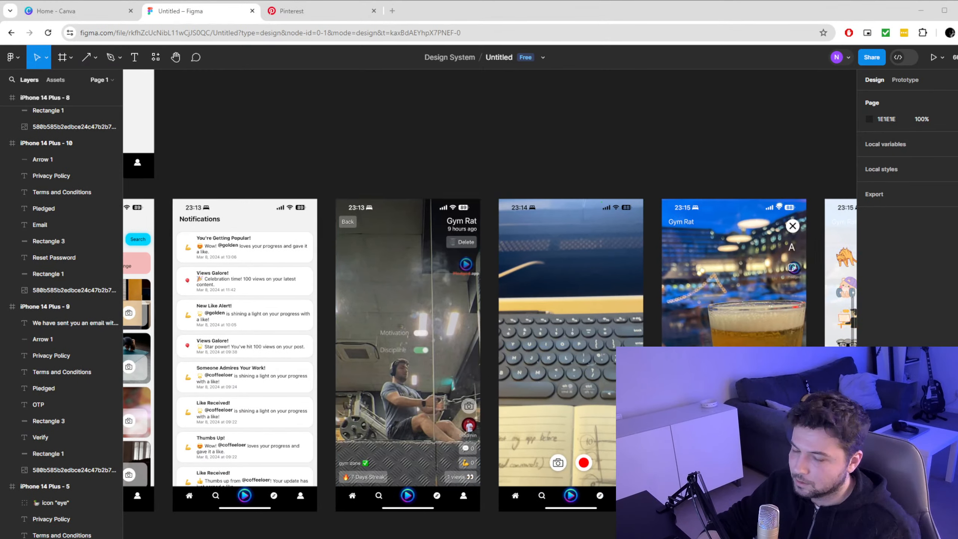
{"action": "scroll", "coordinate": [384, 271], "scroll_direction": "down", "scroll_amount": 2}
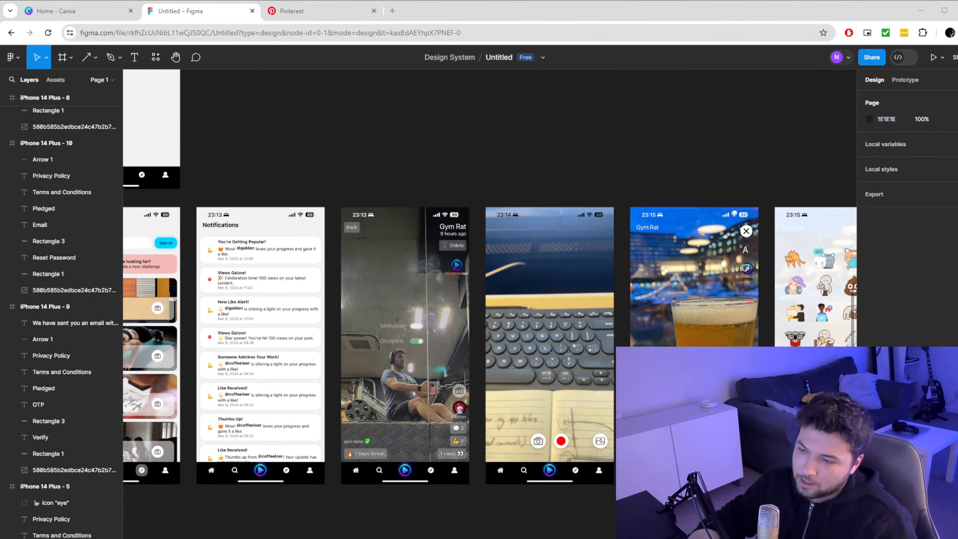
{"action": "scroll", "coordinate": [322, 450], "scroll_direction": "down", "scroll_amount": 3}
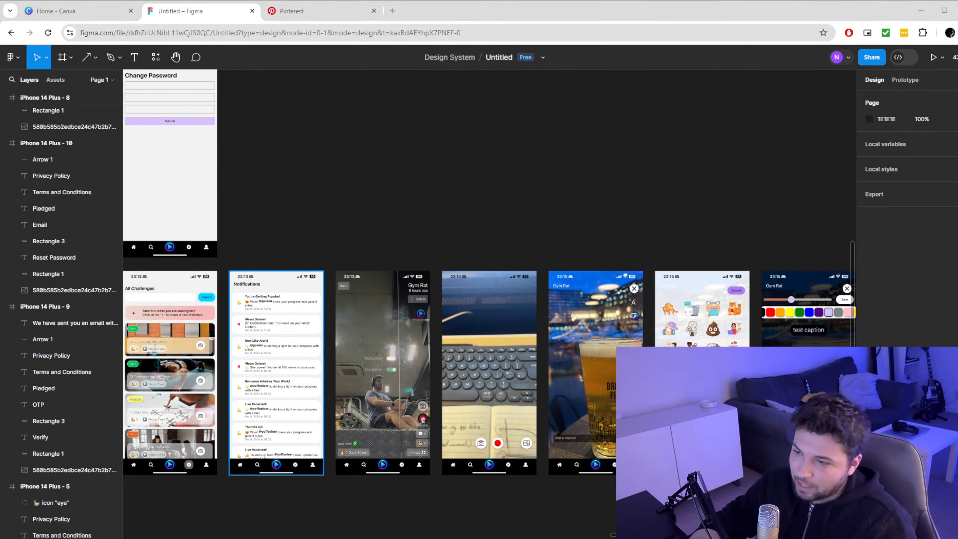
Return to the redesigned login, sign-up, OTP and reset-password screens and review them together
{"action": "left_click_drag", "start_coordinate": [745, 534], "coordinate": [382, 525]}
{"action": "scroll", "coordinate": [368, 436], "scroll_direction": "up", "scroll_amount": 2}
{"action": "scroll", "coordinate": [364, 435], "scroll_direction": "down", "scroll_amount": 4}
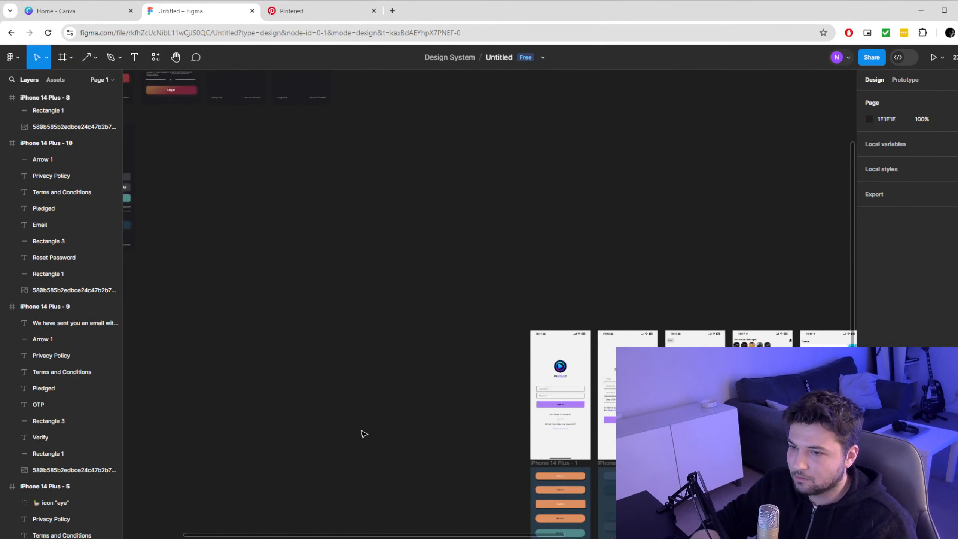
{"action": "scroll", "coordinate": [347, 430], "scroll_direction": "up", "scroll_amount": 2}
{"action": "scroll", "coordinate": [338, 431], "scroll_direction": "up", "scroll_amount": 3}
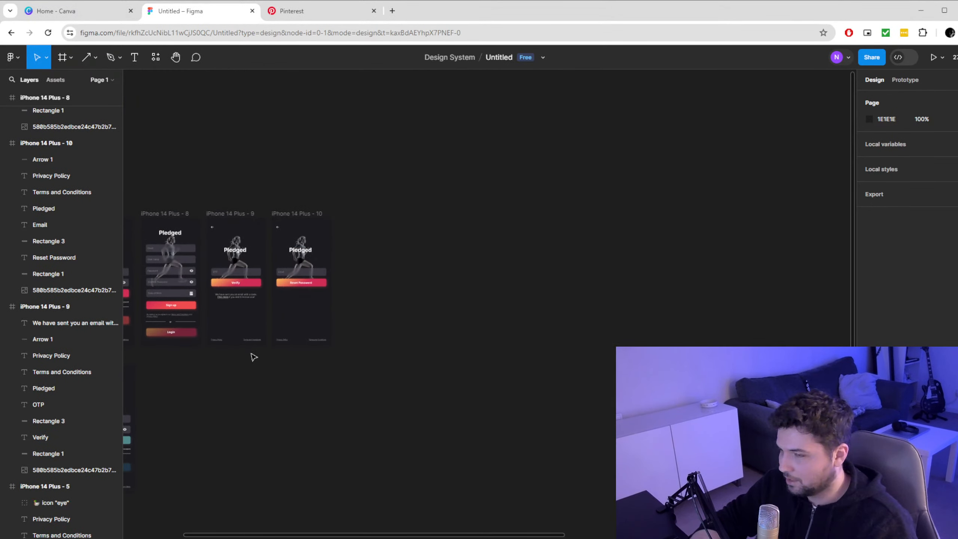
{"action": "scroll", "coordinate": [245, 340], "scroll_direction": "up", "scroll_amount": 2}
{"action": "scroll", "coordinate": [241, 331], "scroll_direction": "up", "scroll_amount": 2}
{"action": "scroll", "coordinate": [243, 333], "scroll_direction": "up", "scroll_amount": 3}
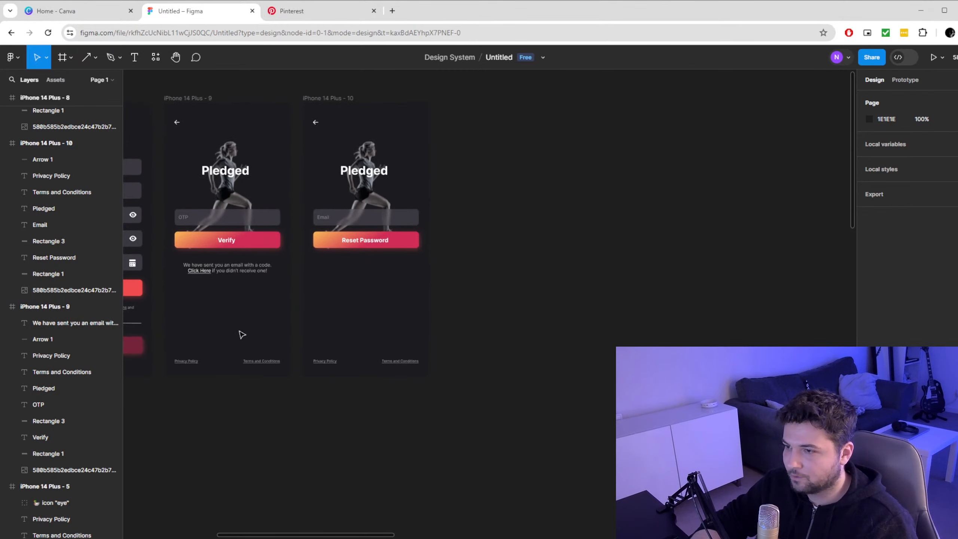
{"action": "scroll", "coordinate": [236, 346], "scroll_direction": "left", "scroll_amount": 5}
{"action": "scroll", "coordinate": [241, 378], "scroll_direction": "down", "scroll_amount": 1}
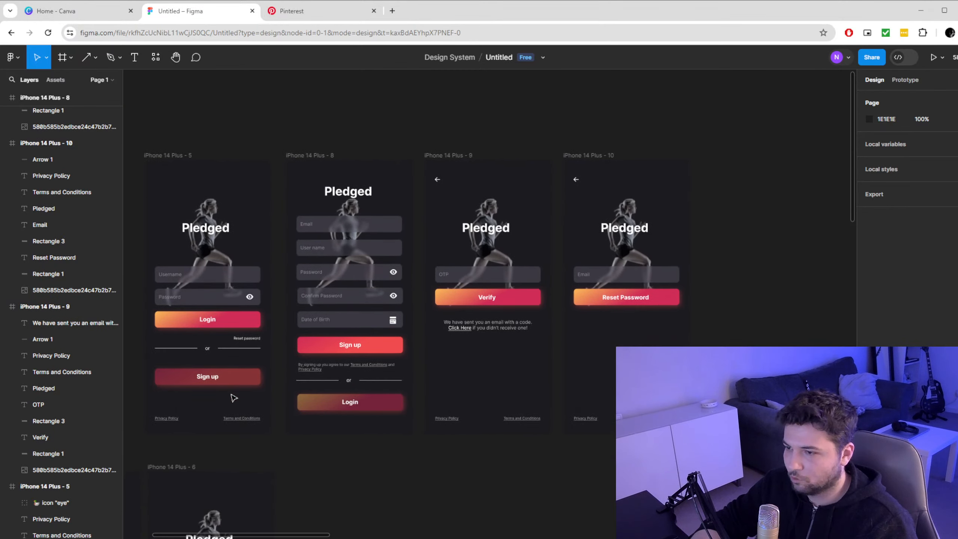
{"action": "scroll", "coordinate": [234, 398], "scroll_direction": "right", "scroll_amount": 1}
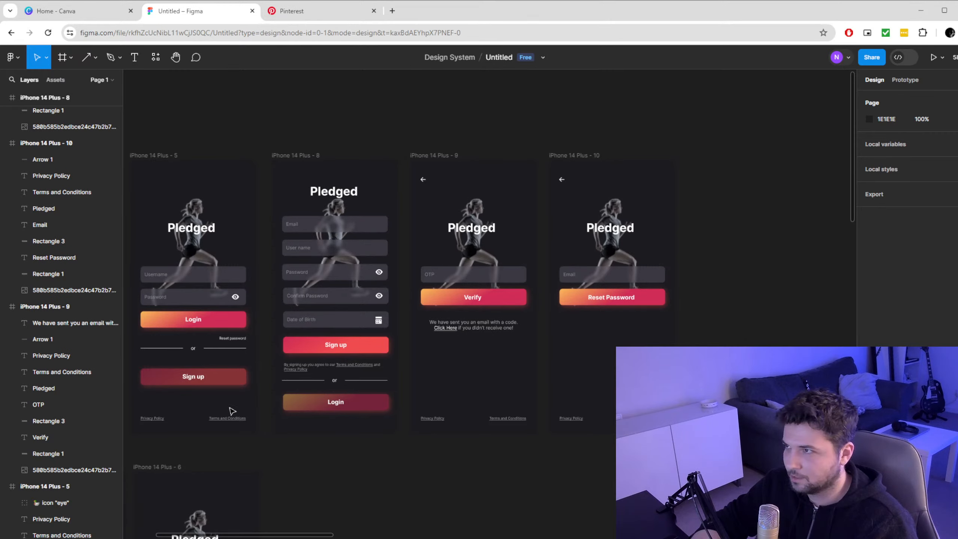
{"action": "scroll", "coordinate": [236, 412], "scroll_direction": "left", "scroll_amount": 4}
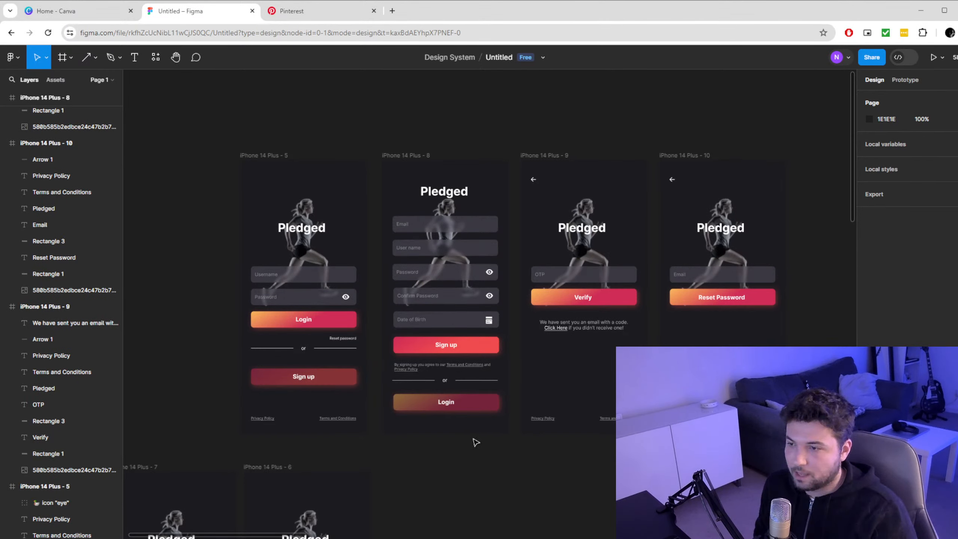
Go from the redesigned login screens and their green and teal variants to the original active-challenges feed and examine it up close
{"action": "scroll", "coordinate": [605, 416], "scroll_direction": "down", "scroll_amount": 1}
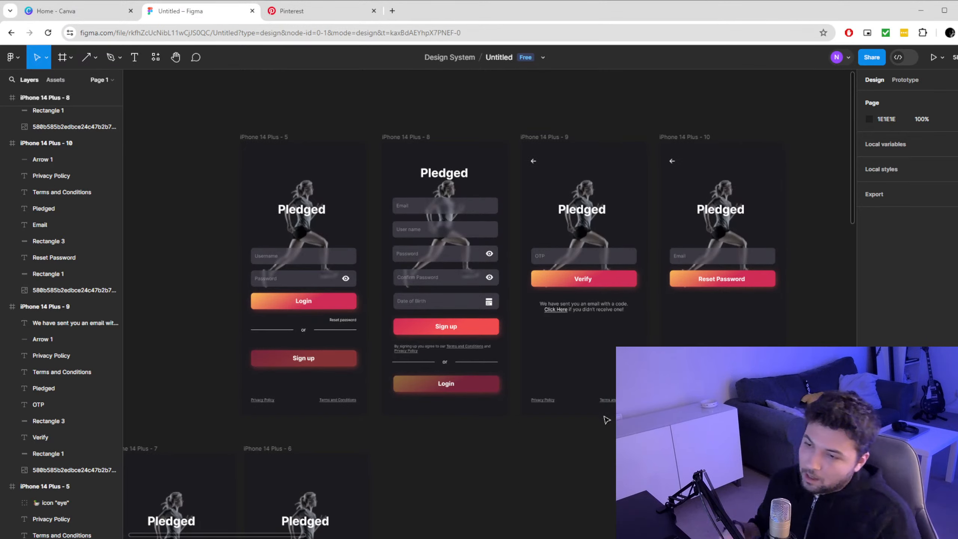
{"action": "scroll", "coordinate": [604, 423], "scroll_direction": "down", "scroll_amount": 1}
{"action": "scroll", "coordinate": [605, 425], "scroll_direction": "down", "scroll_amount": 3}
{"action": "scroll", "coordinate": [605, 426], "scroll_direction": "down", "scroll_amount": 5}
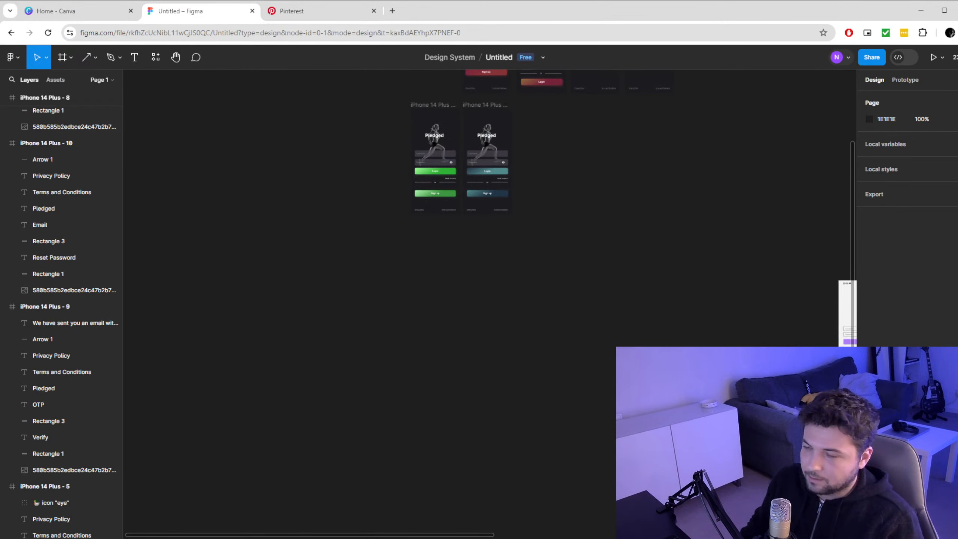
{"action": "scroll", "coordinate": [616, 419], "scroll_direction": "right", "scroll_amount": 1}
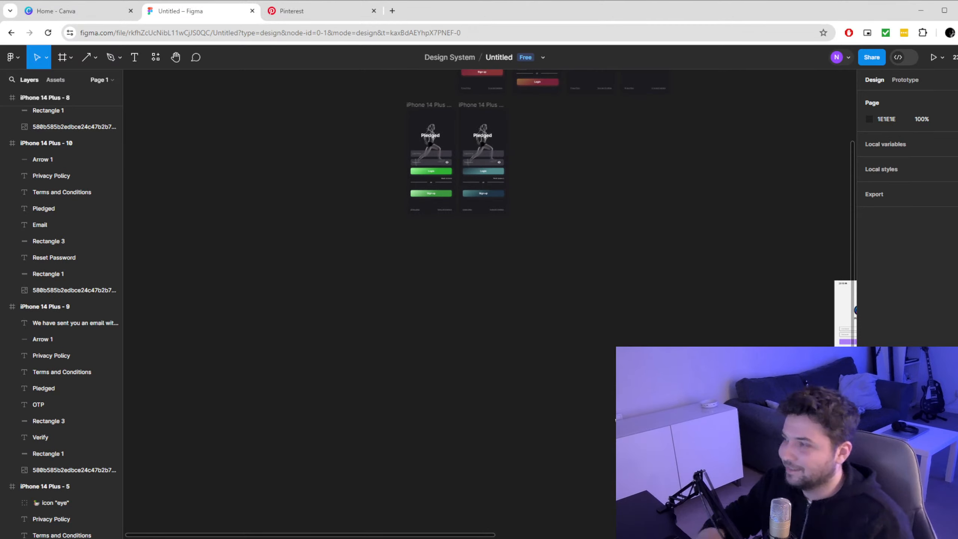
{"action": "scroll", "coordinate": [616, 419], "scroll_direction": "up", "scroll_amount": 1}
{"action": "scroll", "coordinate": [650, 397], "scroll_direction": "left", "scroll_amount": 2}
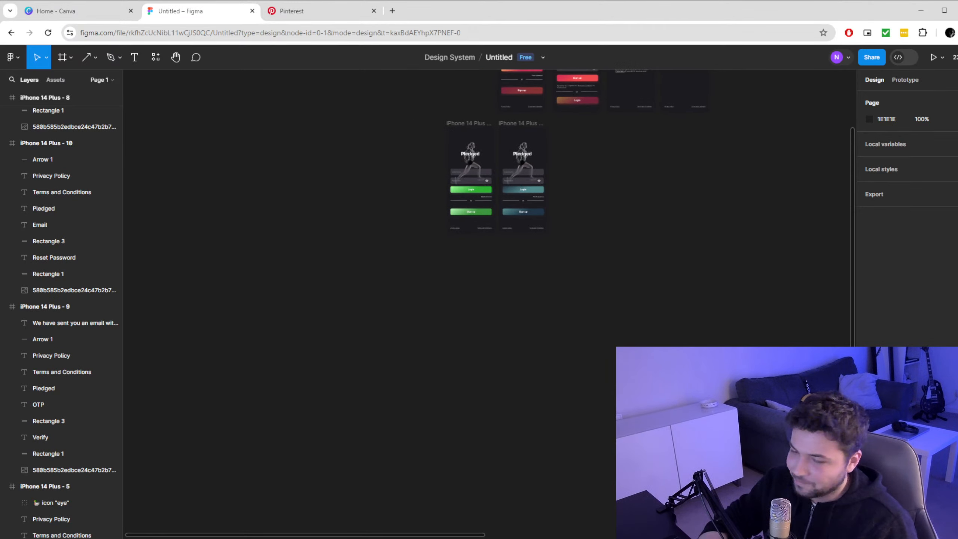
{"action": "scroll", "coordinate": [649, 396], "scroll_direction": "right", "scroll_amount": 10}
{"action": "scroll", "coordinate": [649, 397], "scroll_direction": "up", "scroll_amount": 3}
{"action": "scroll", "coordinate": [592, 348], "scroll_direction": "up", "scroll_amount": 5}
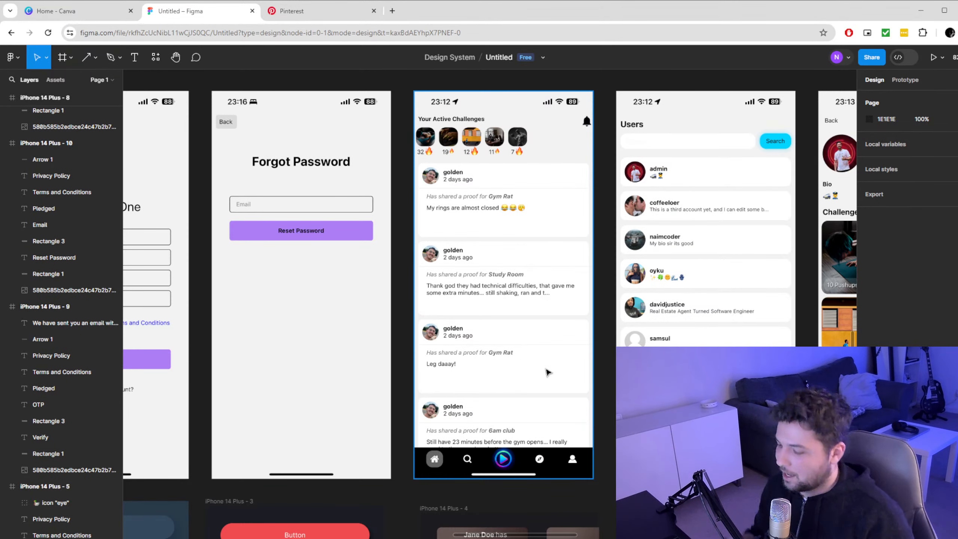
{"action": "scroll", "coordinate": [550, 373], "scroll_direction": "up", "scroll_amount": 2}
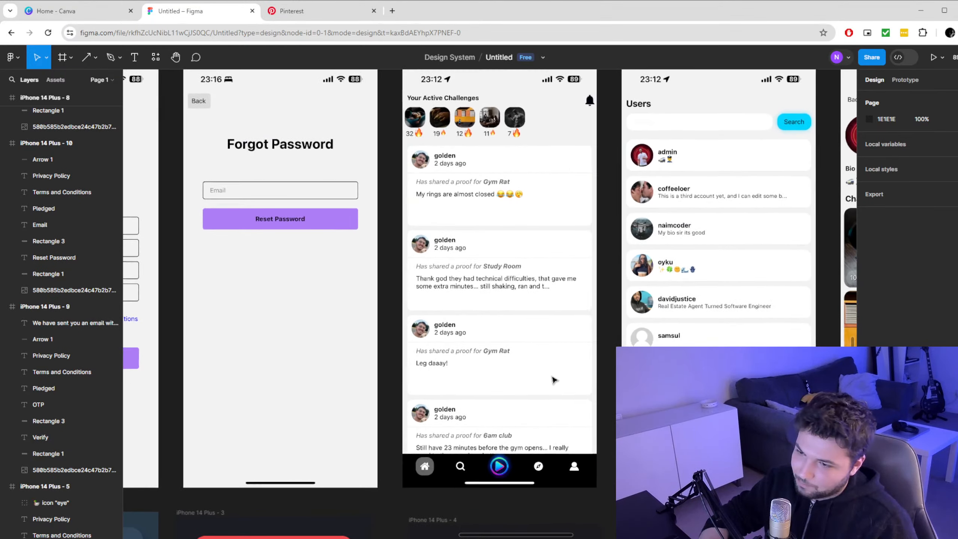
Review the original All Challenges, Notifications, Gym Rat proof, feed and Users screens, ending with an overview of all original screens
{"action": "scroll", "coordinate": [553, 379], "scroll_direction": "right", "scroll_amount": 10}
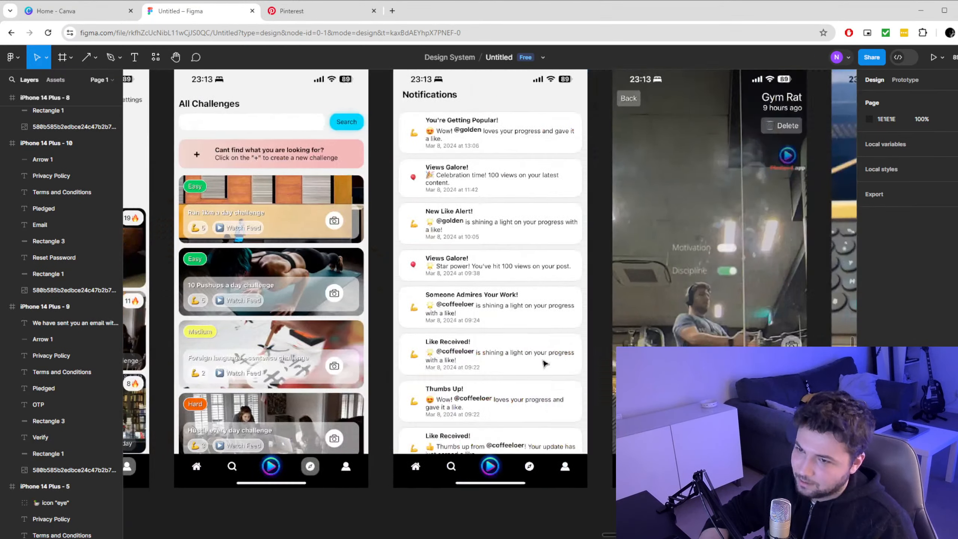
{"action": "scroll", "coordinate": [544, 363], "scroll_direction": "right", "scroll_amount": 3}
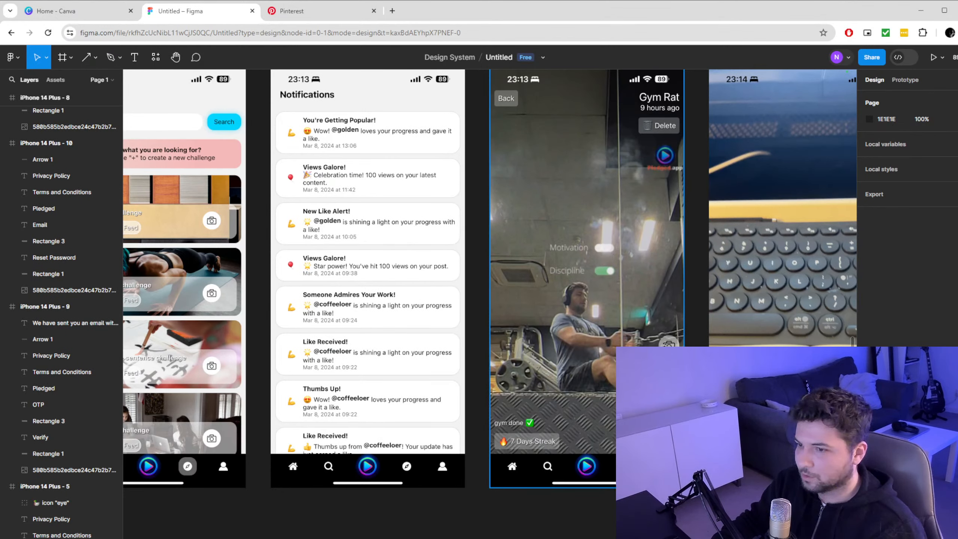
{"action": "scroll", "coordinate": [376, 305], "scroll_direction": "right", "scroll_amount": 1}
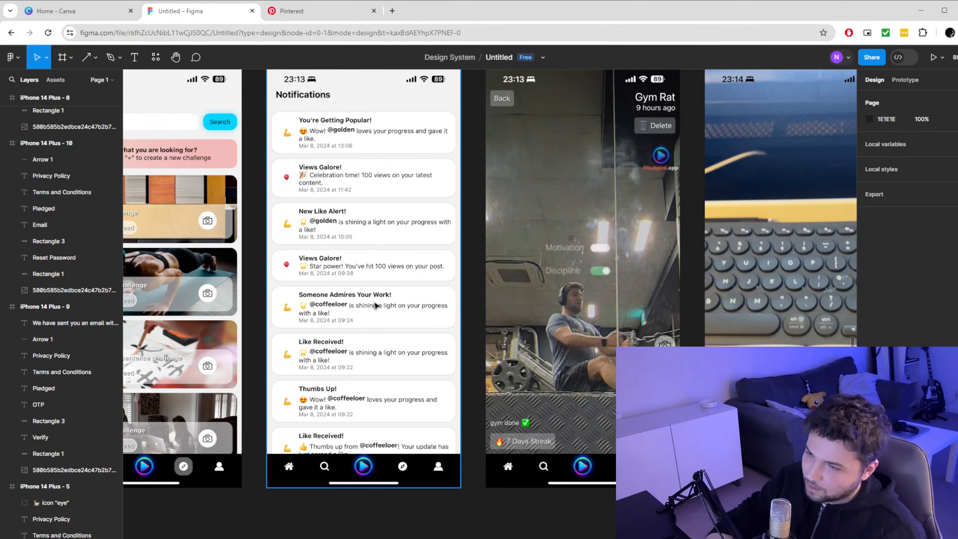
{"action": "scroll", "coordinate": [376, 306], "scroll_direction": "left", "scroll_amount": 15}
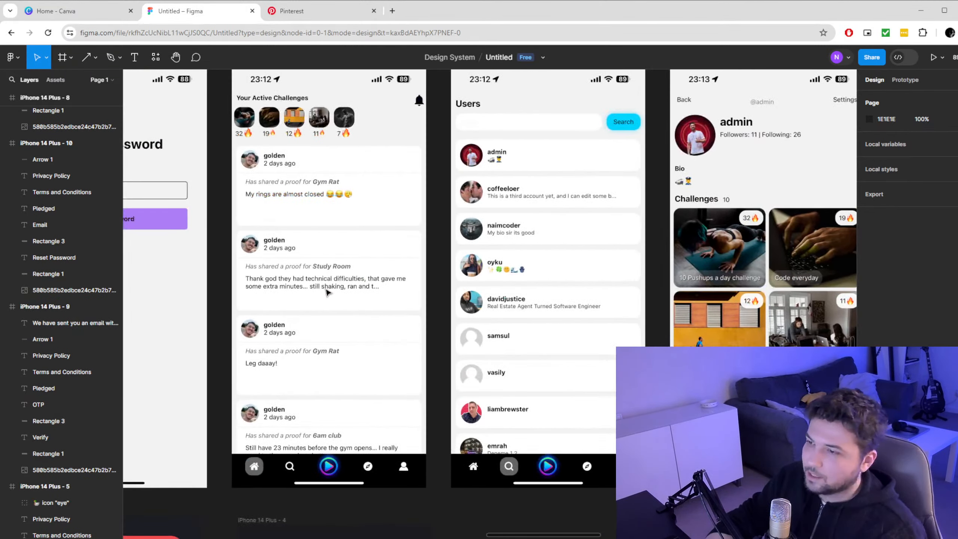
{"action": "scroll", "coordinate": [289, 187], "scroll_direction": "left", "scroll_amount": 1}
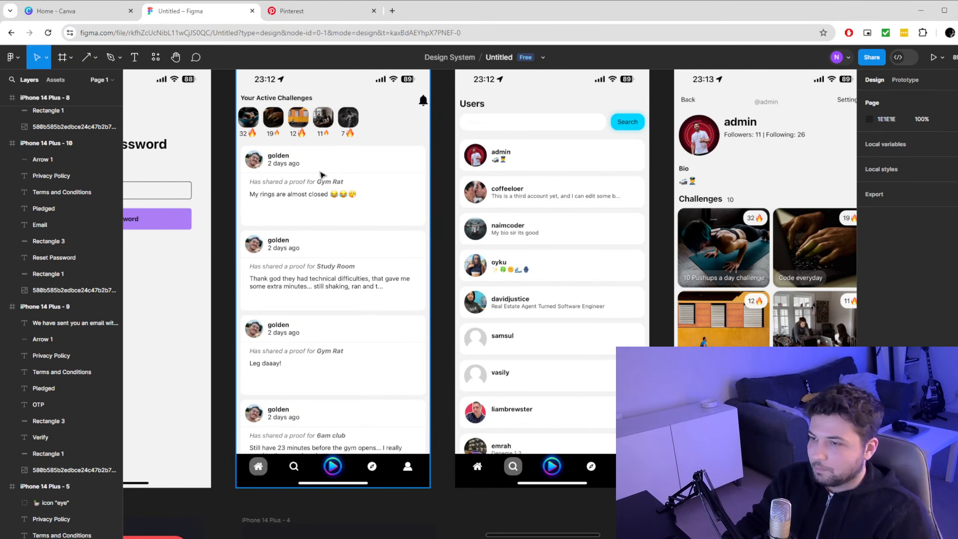
{"action": "scroll", "coordinate": [319, 181], "scroll_direction": "up", "scroll_amount": 4}
{"action": "scroll", "coordinate": [311, 183], "scroll_direction": "down", "scroll_amount": 3}
{"action": "scroll", "coordinate": [310, 183], "scroll_direction": "down", "scroll_amount": 3}
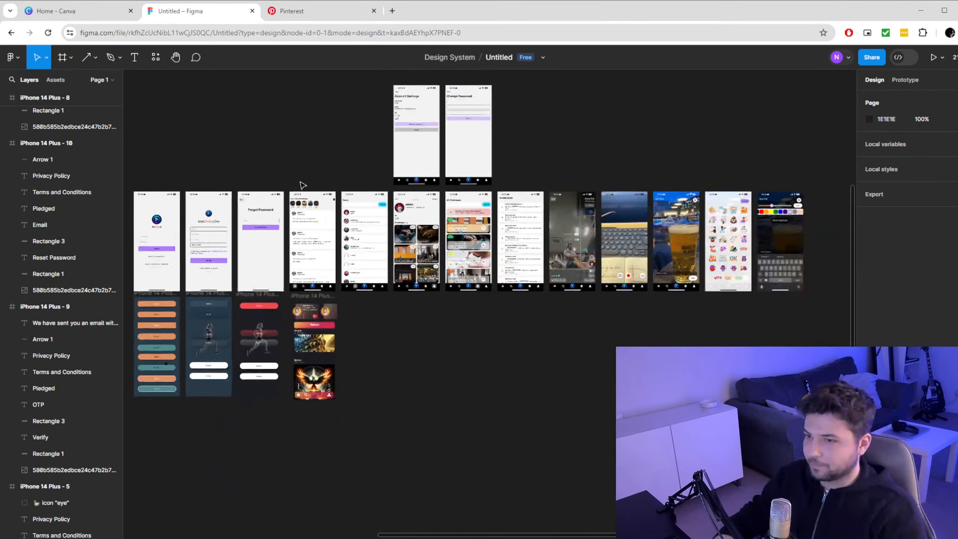